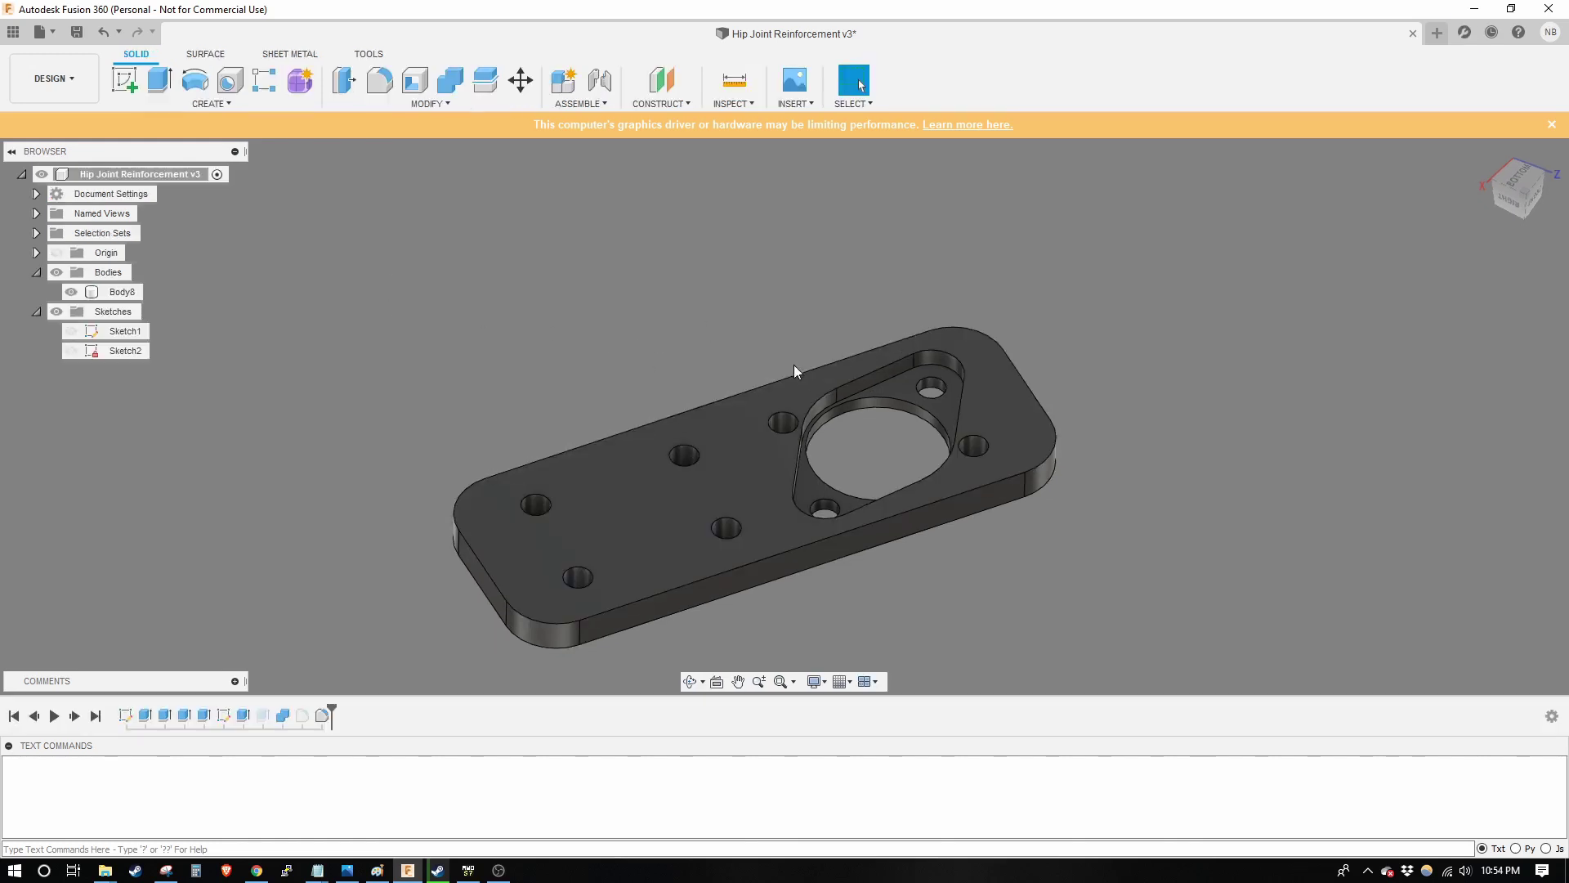
Switch to the Manufacture workspace and start a new milling setup
{"action": "left_click", "coordinate": [90, 79]}
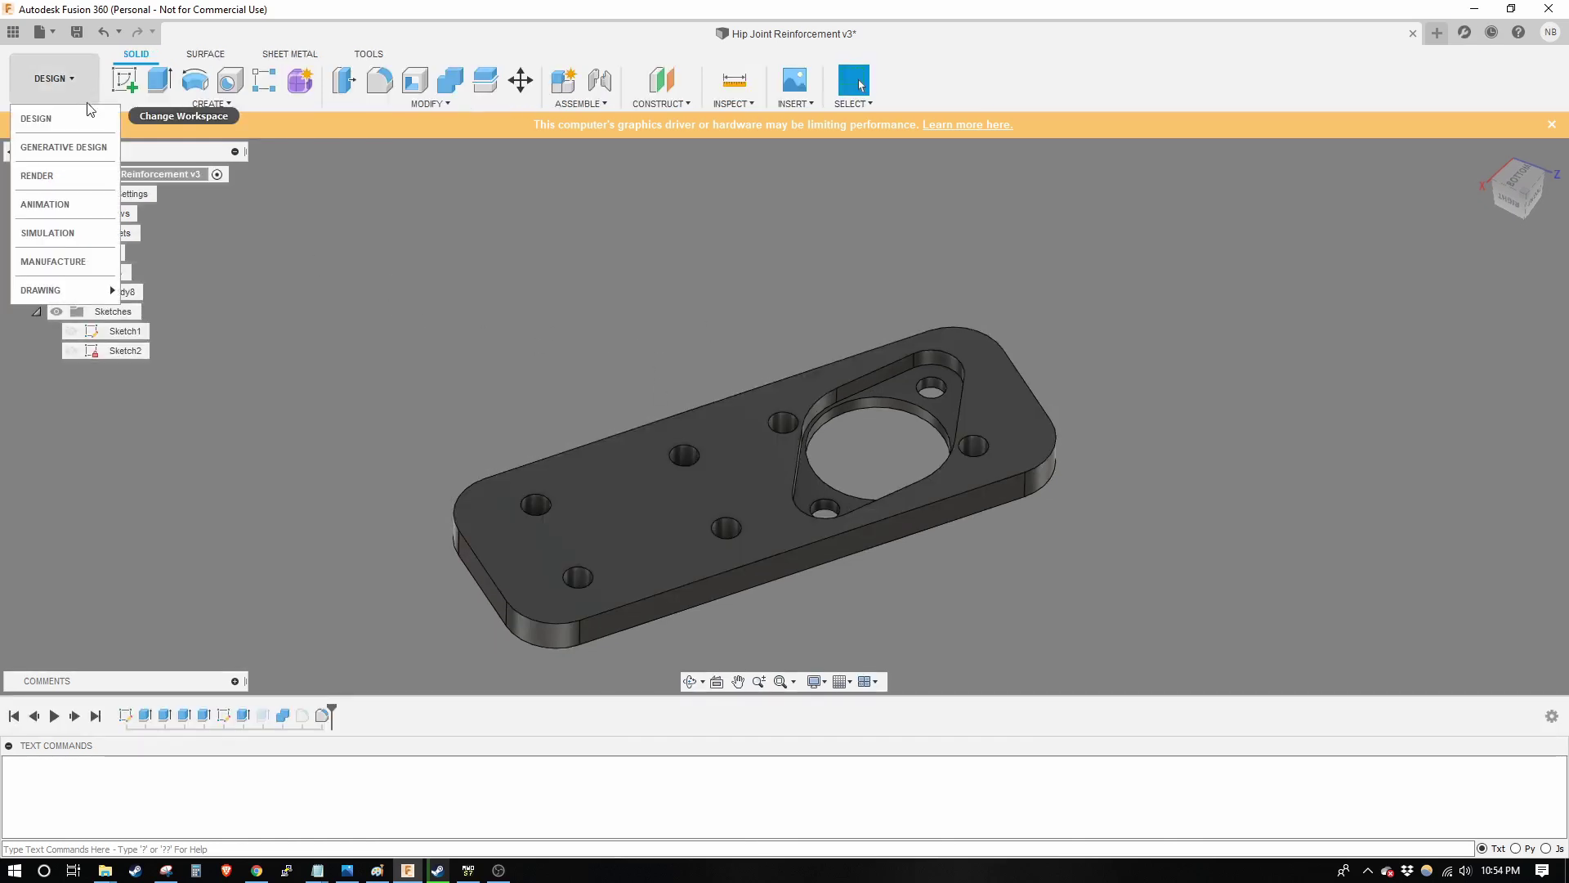
{"action": "left_click", "coordinate": [80, 260]}
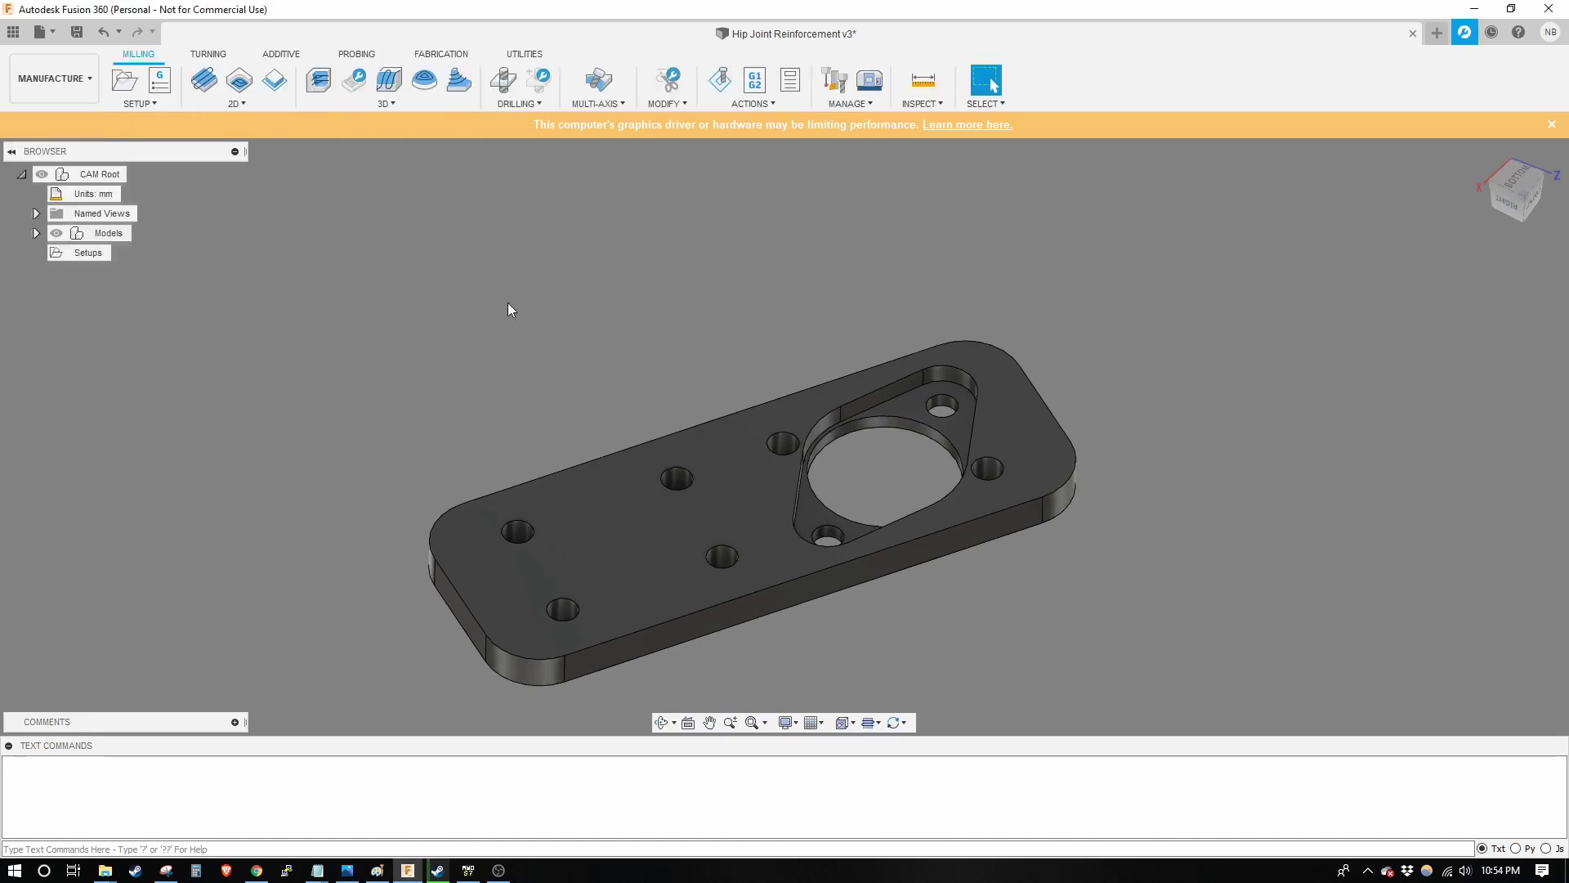
{"action": "left_click", "coordinate": [124, 82]}
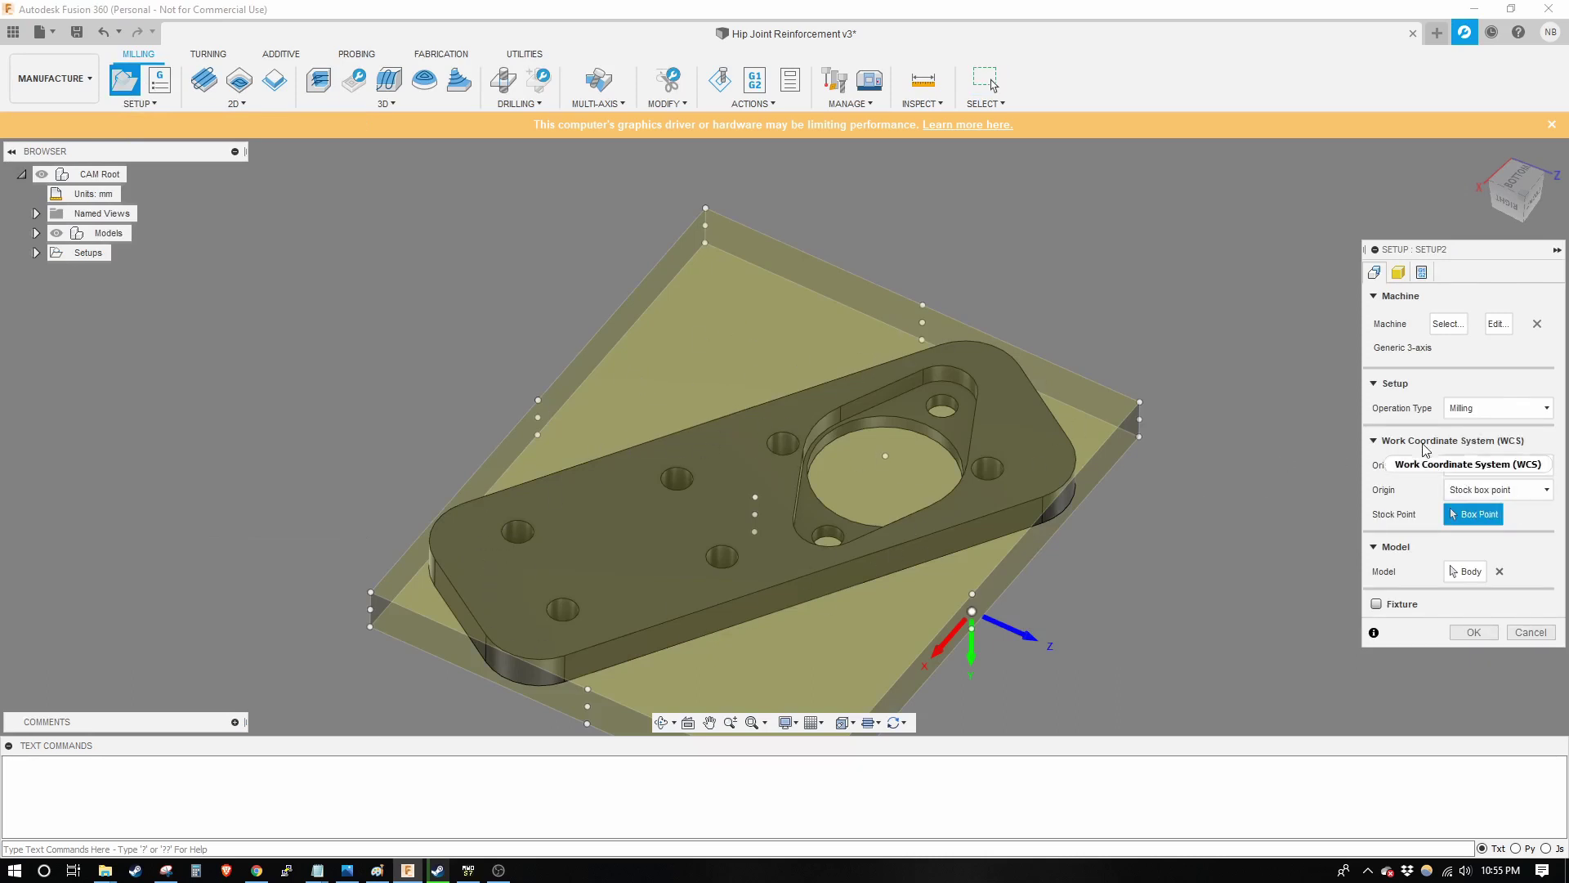
Orient the setup by X & Y axes: long bottom edge as X, short left edge as Y
{"action": "left_click", "coordinate": [1518, 465]}
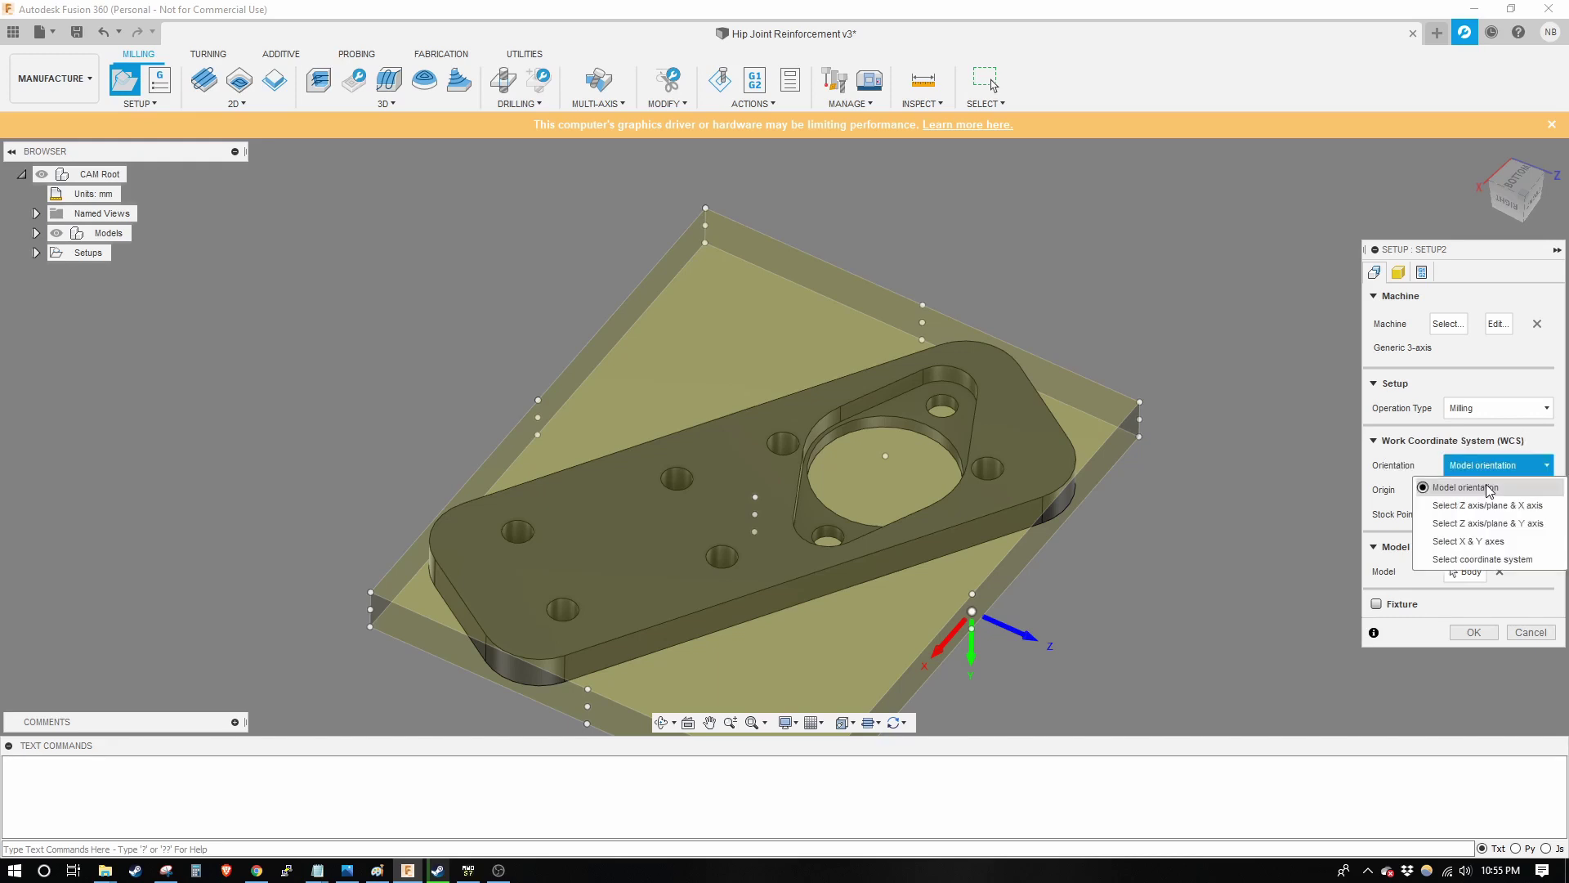
{"action": "left_click", "coordinate": [1478, 541]}
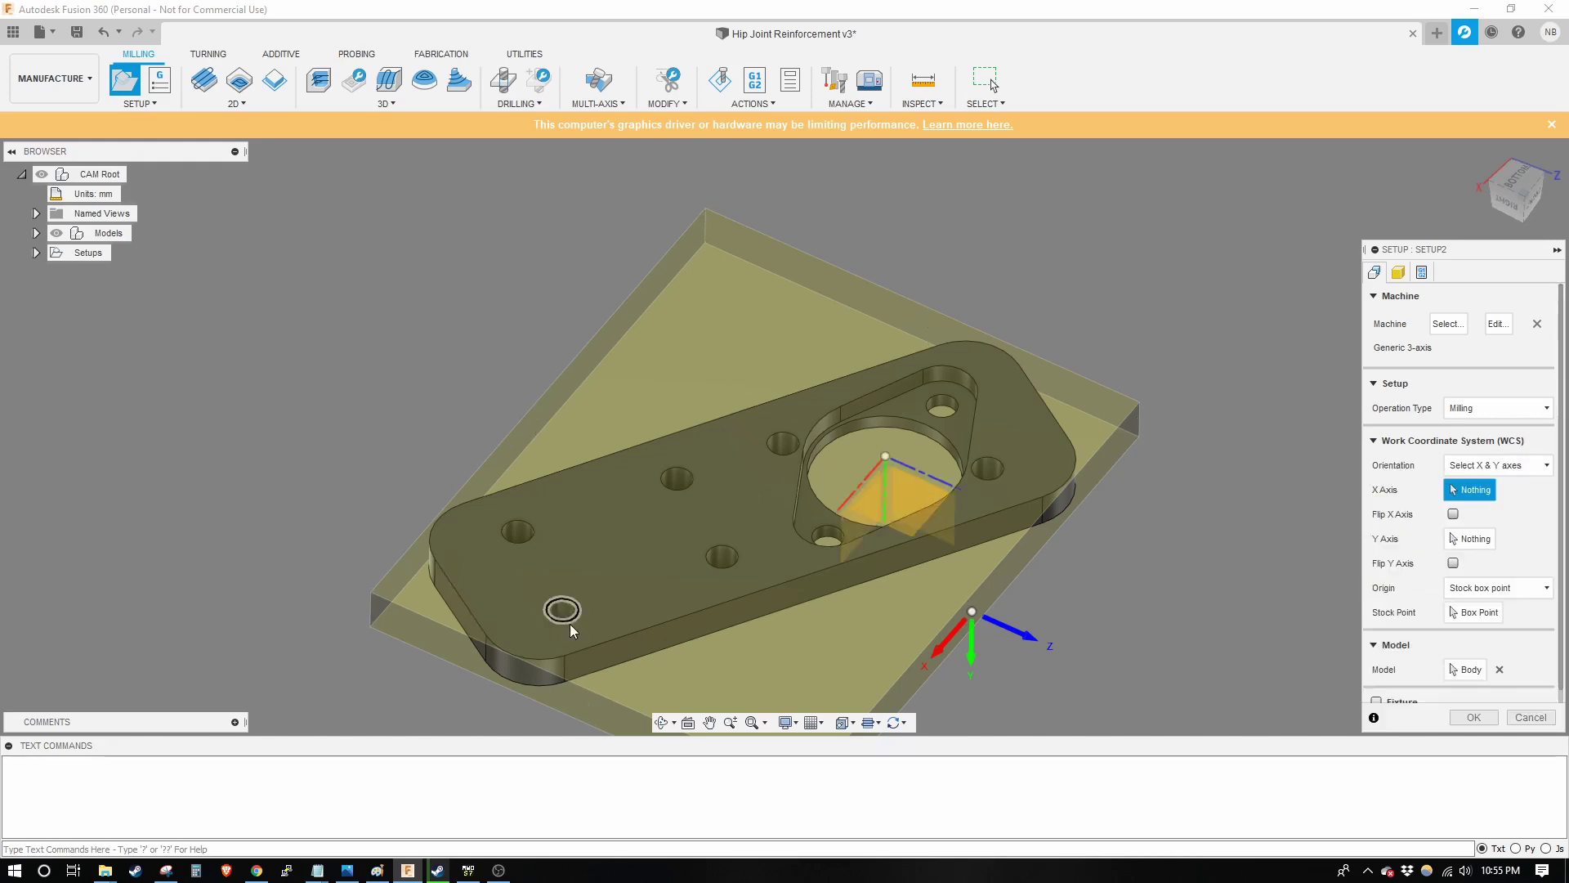
{"action": "left_click", "coordinate": [626, 635]}
{"action": "left_click", "coordinate": [472, 616]}
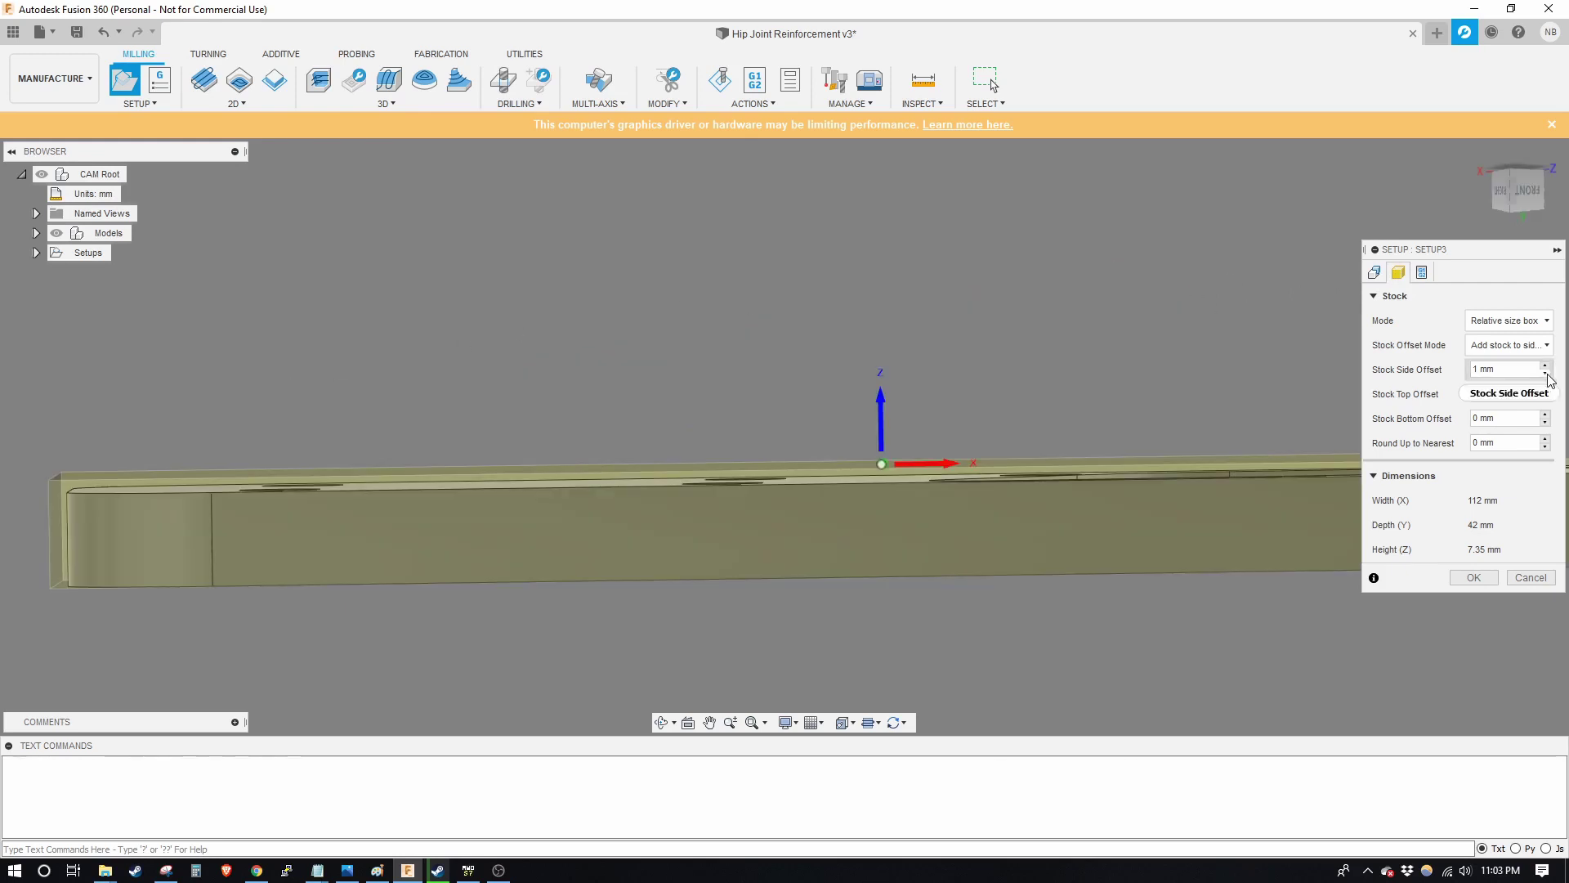
Set stock top and side offsets to 0 mm for 110×40×6.35 mm stock, then confirm the setup
{"action": "left_click", "coordinate": [1545, 400]}
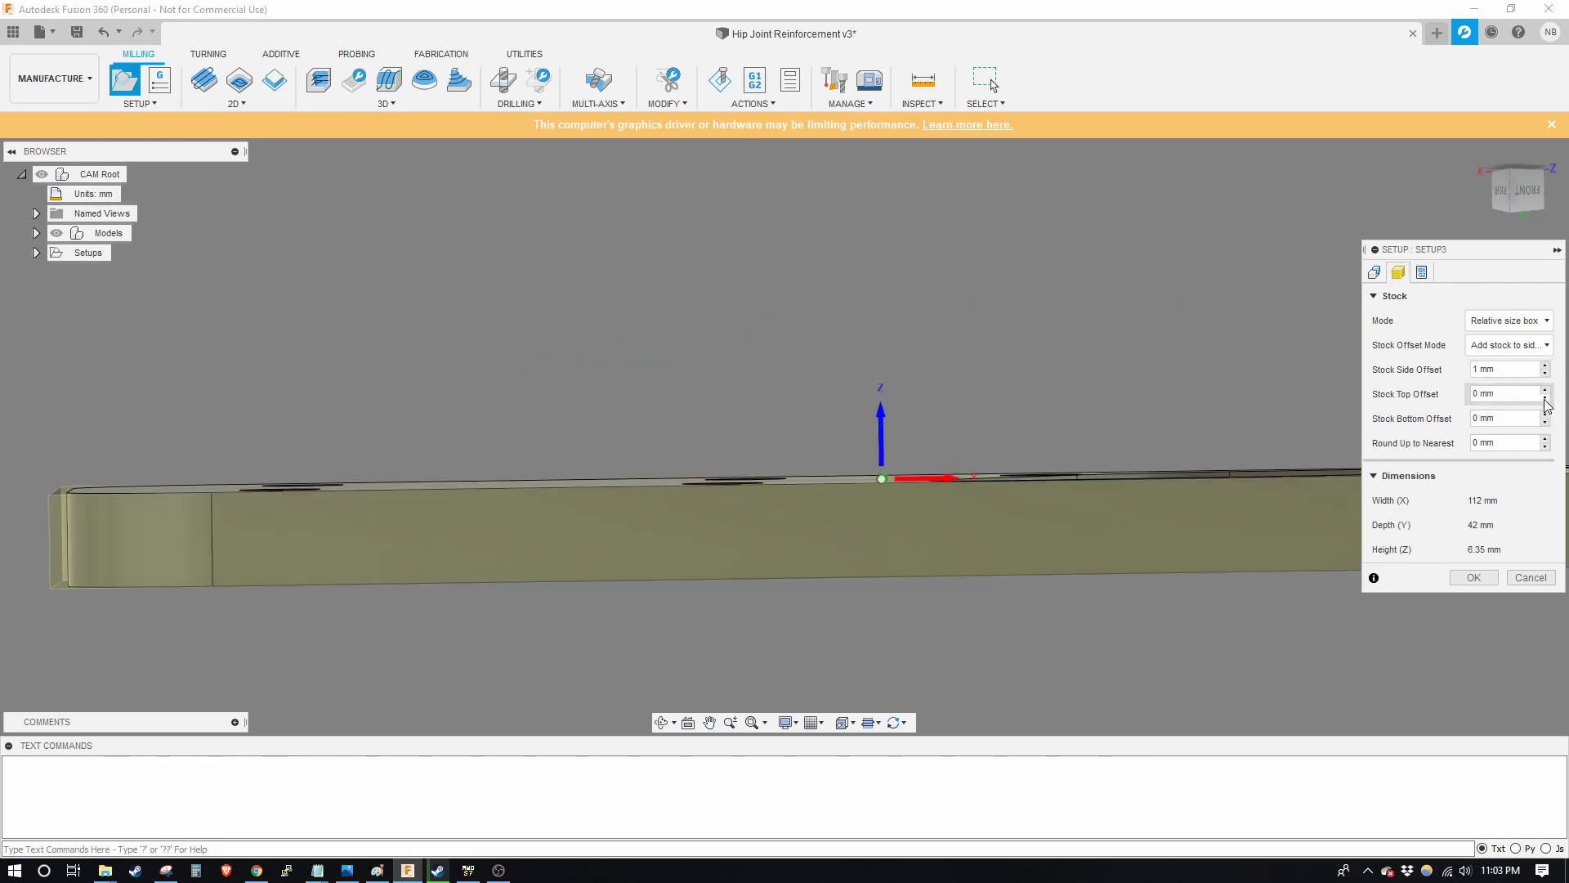
{"action": "middle_click_drag", "start_coordinate": [739, 427], "coordinate": [302, 564], "text": "shift"}
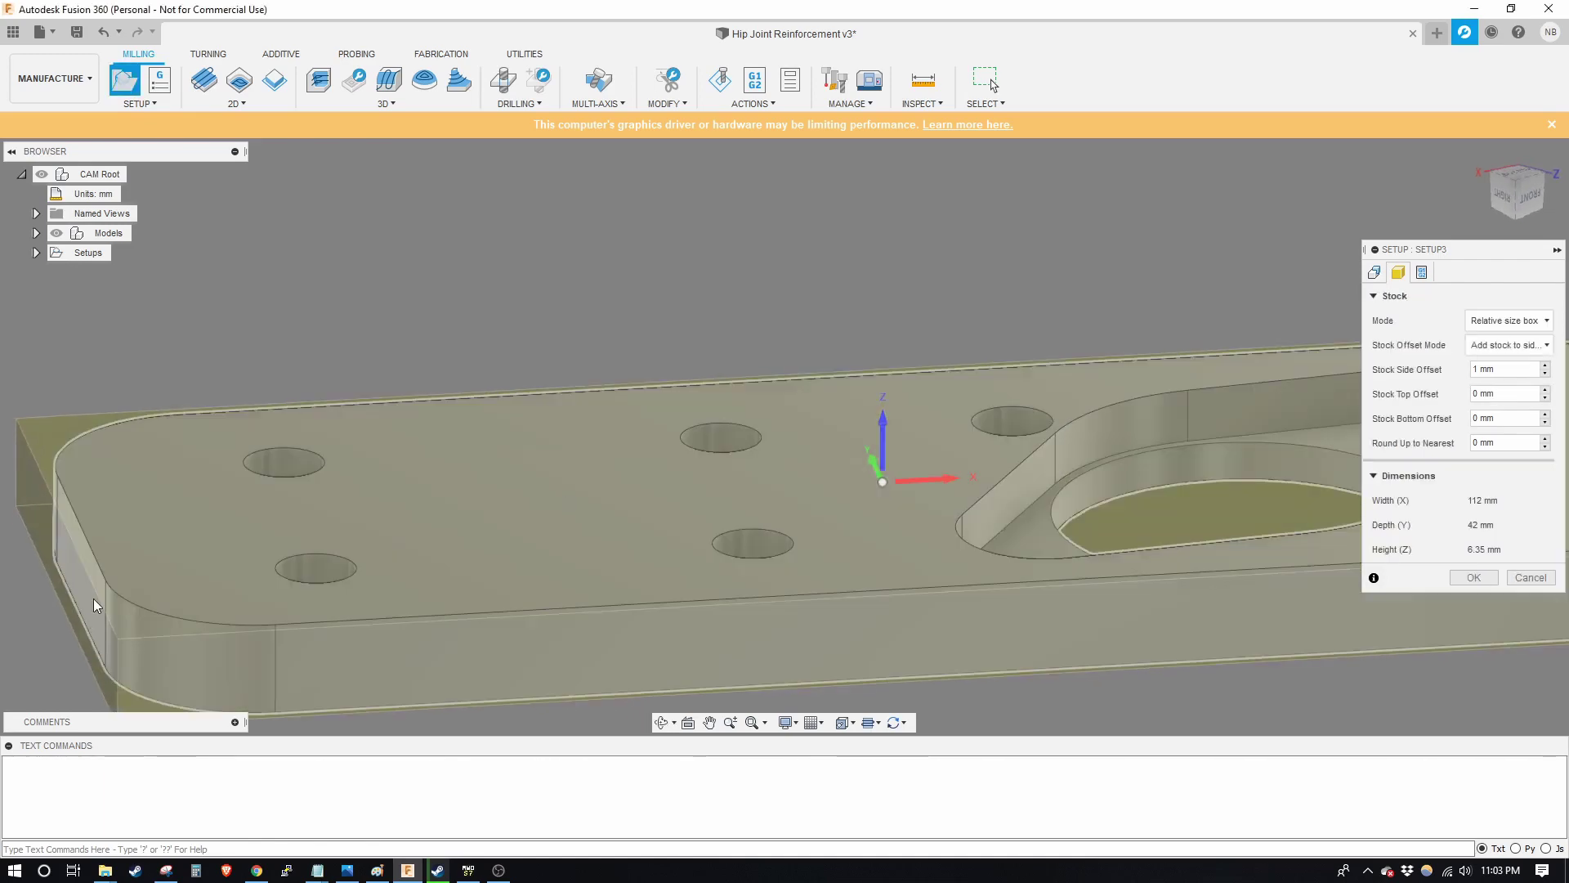
{"action": "left_click", "coordinate": [1545, 374]}
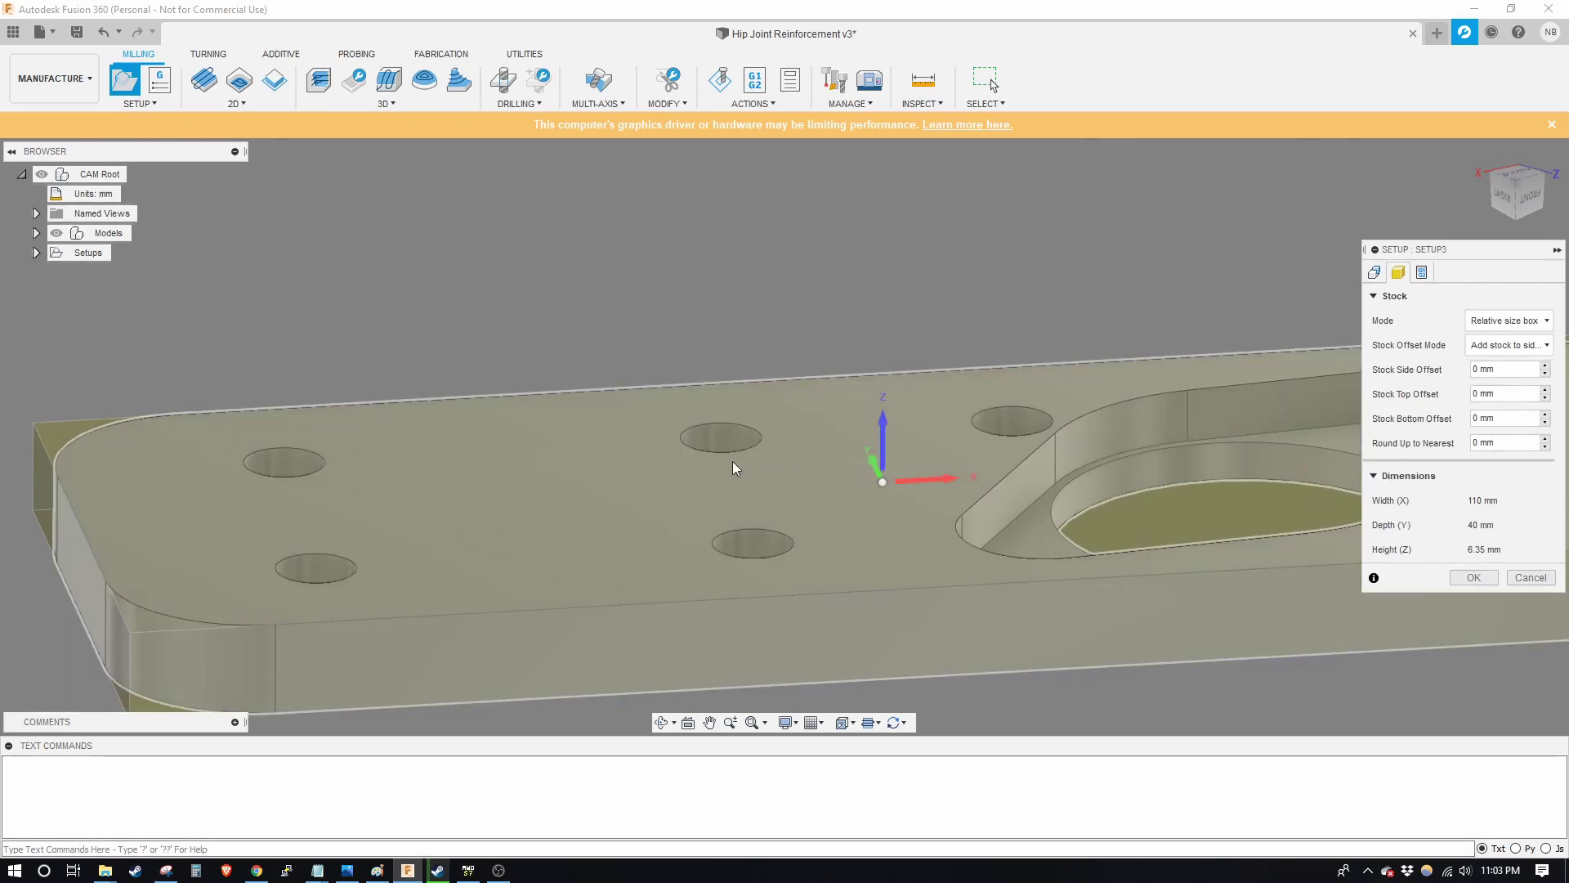
{"action": "scroll", "coordinate": [639, 490], "scroll_direction": "down", "scroll_amount": 4}
{"action": "left_click", "coordinate": [1473, 577]}
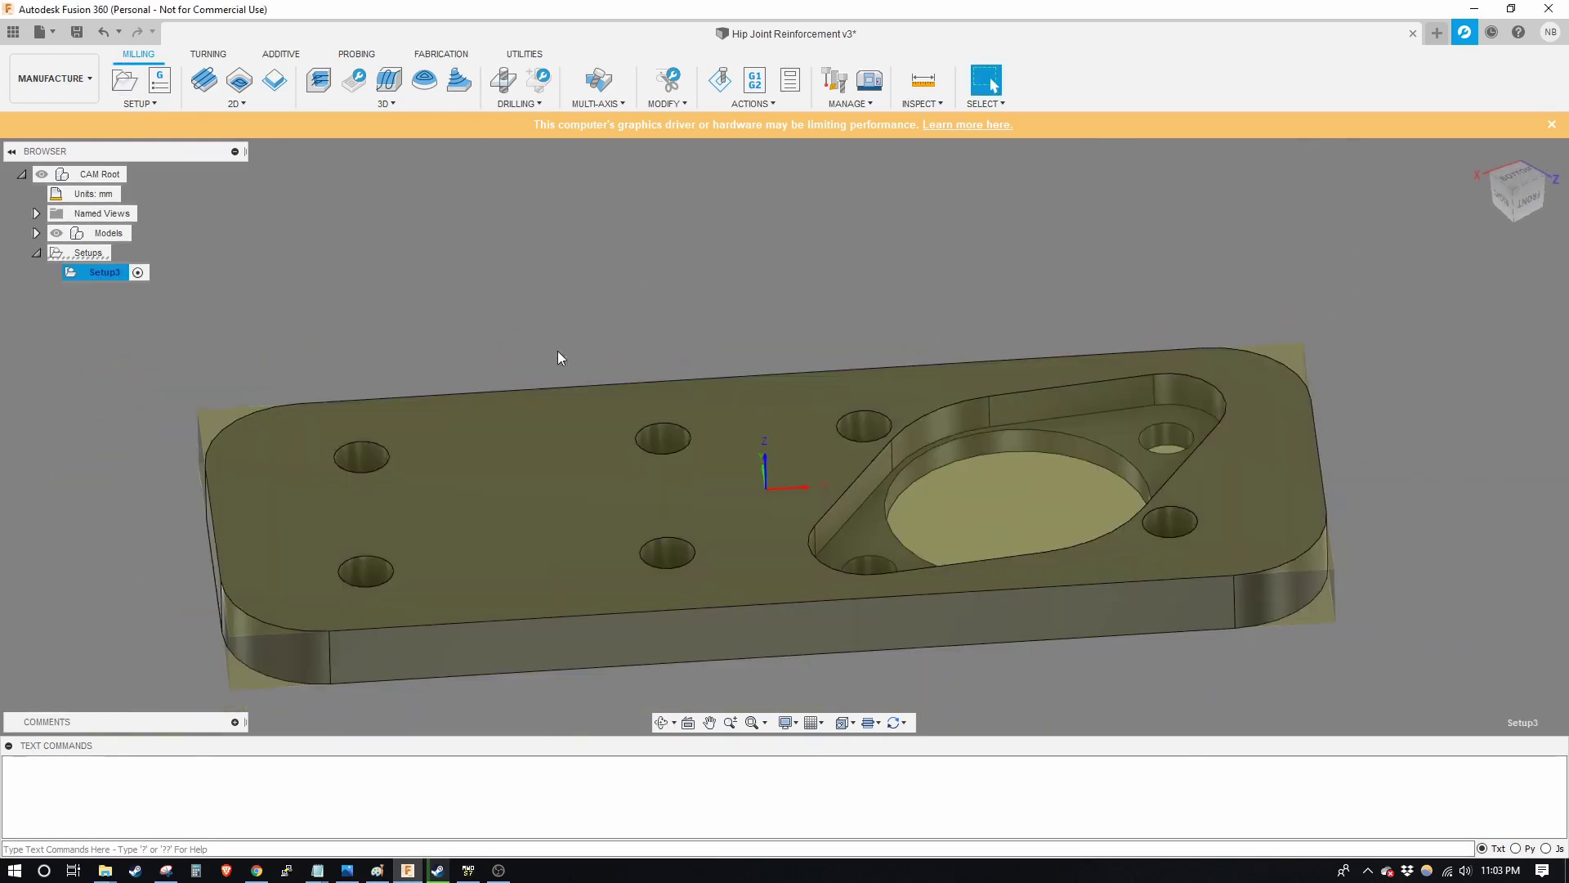
Edit Setup3 so its work origin sits at the part's top-left model box corner
{"action": "double_click", "coordinate": [814, 537]}
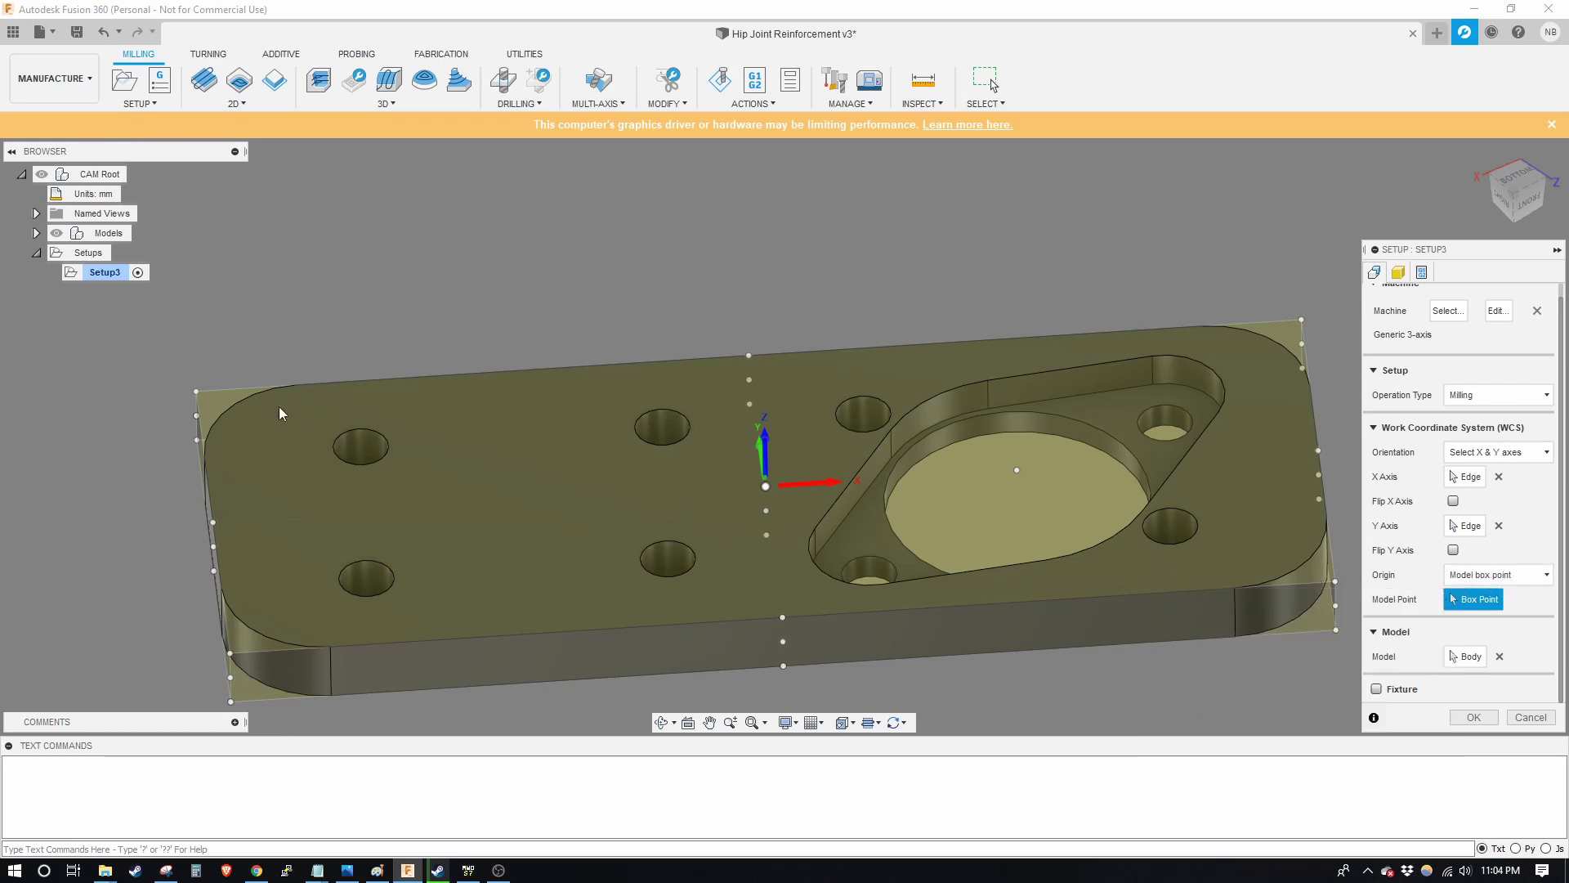
{"action": "left_click", "coordinate": [197, 392]}
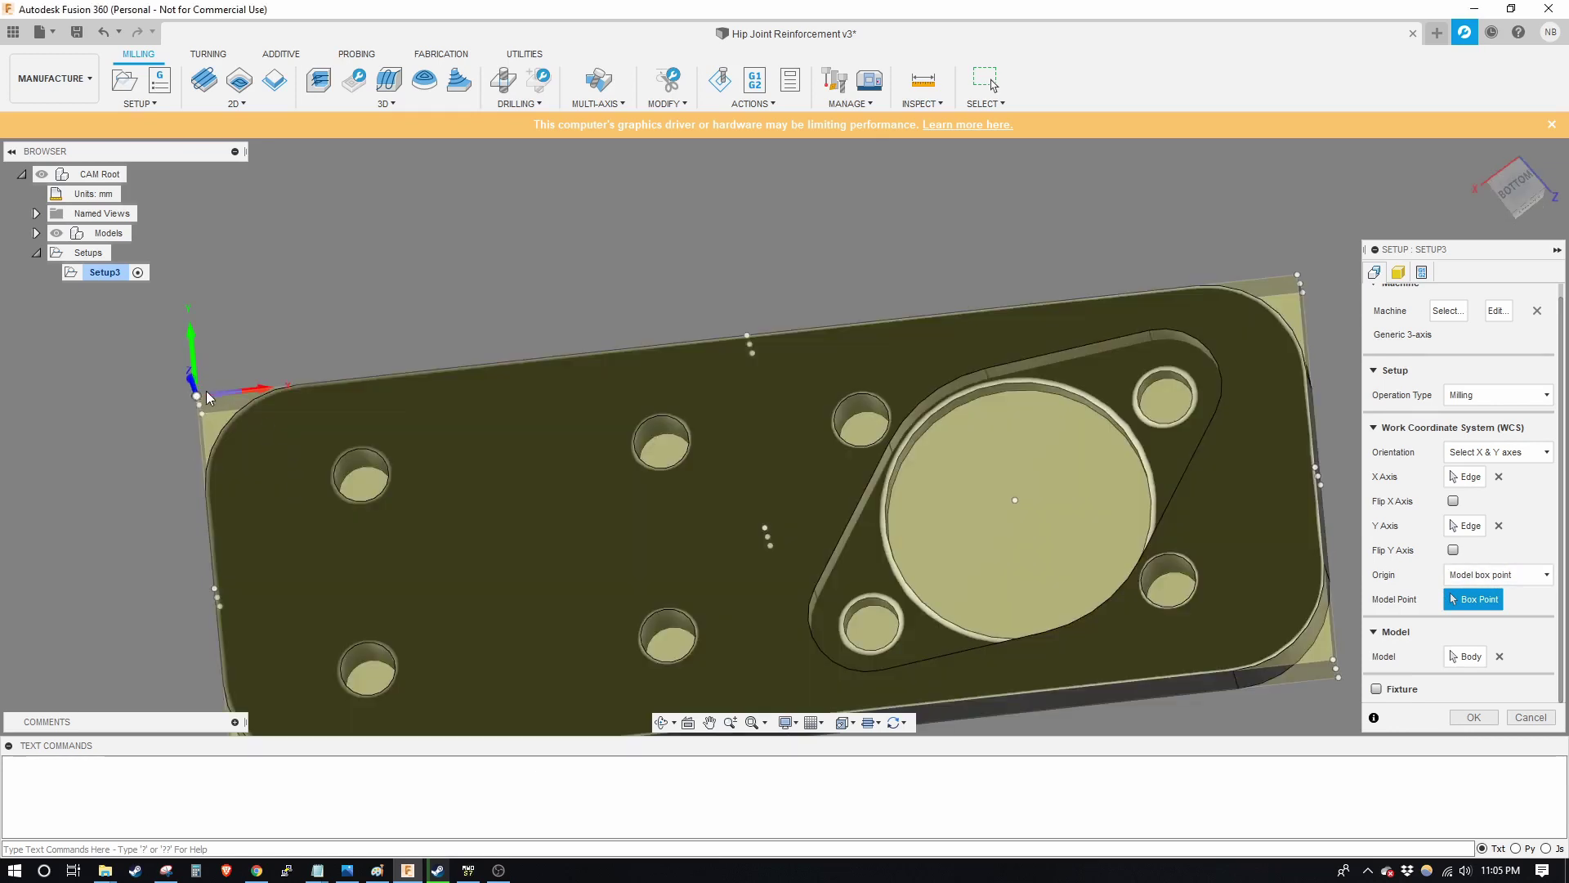
{"action": "scroll", "coordinate": [326, 229], "scroll_direction": "down", "scroll_amount": 2}
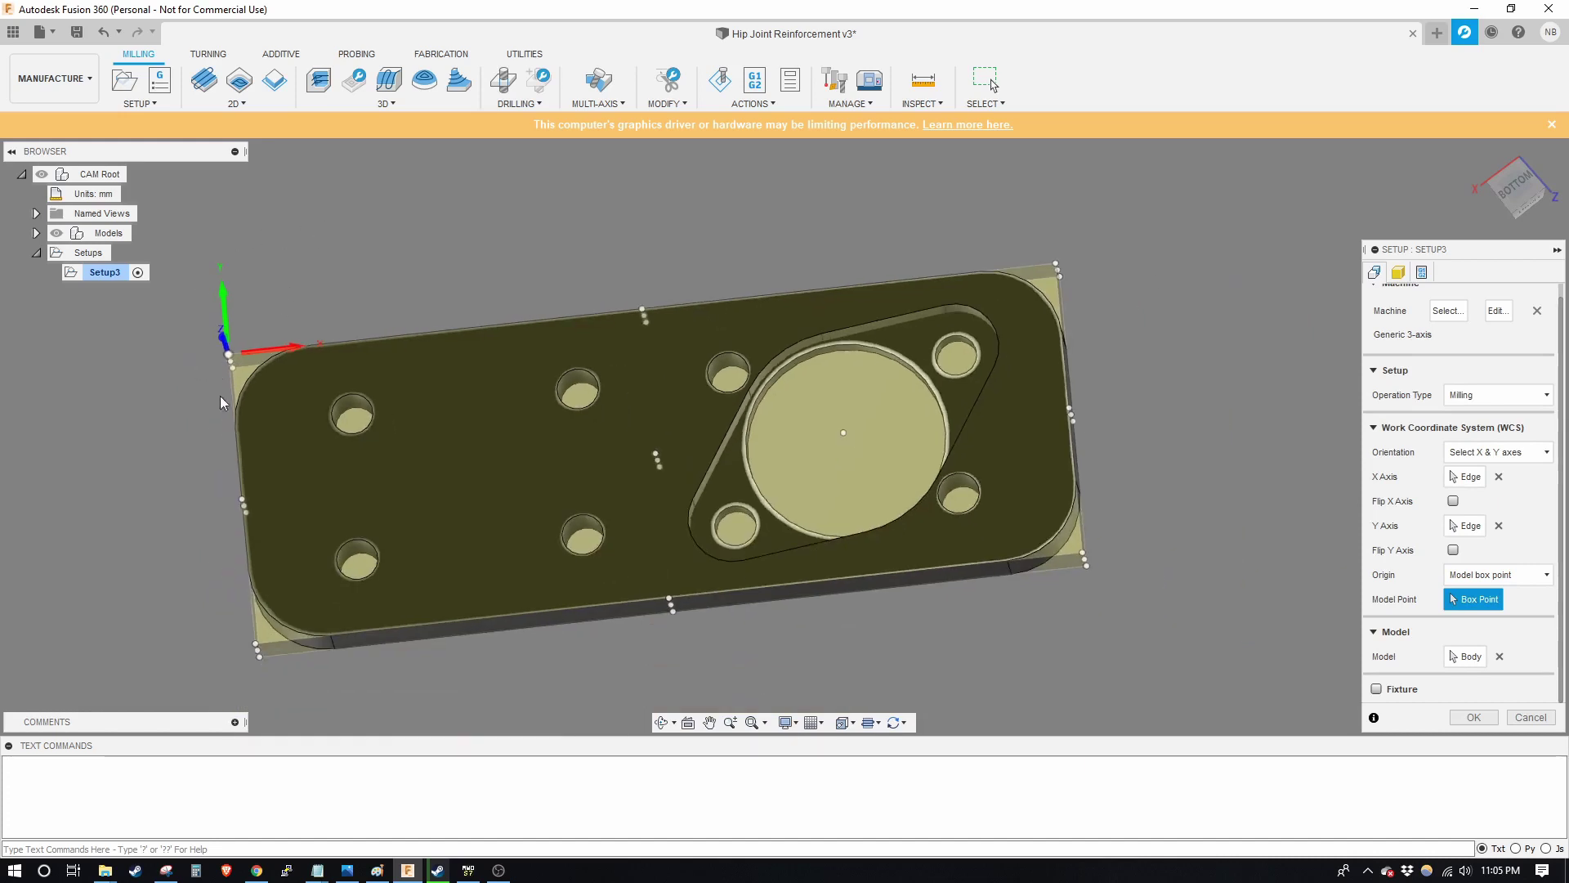
{"action": "key", "text": "Return"}
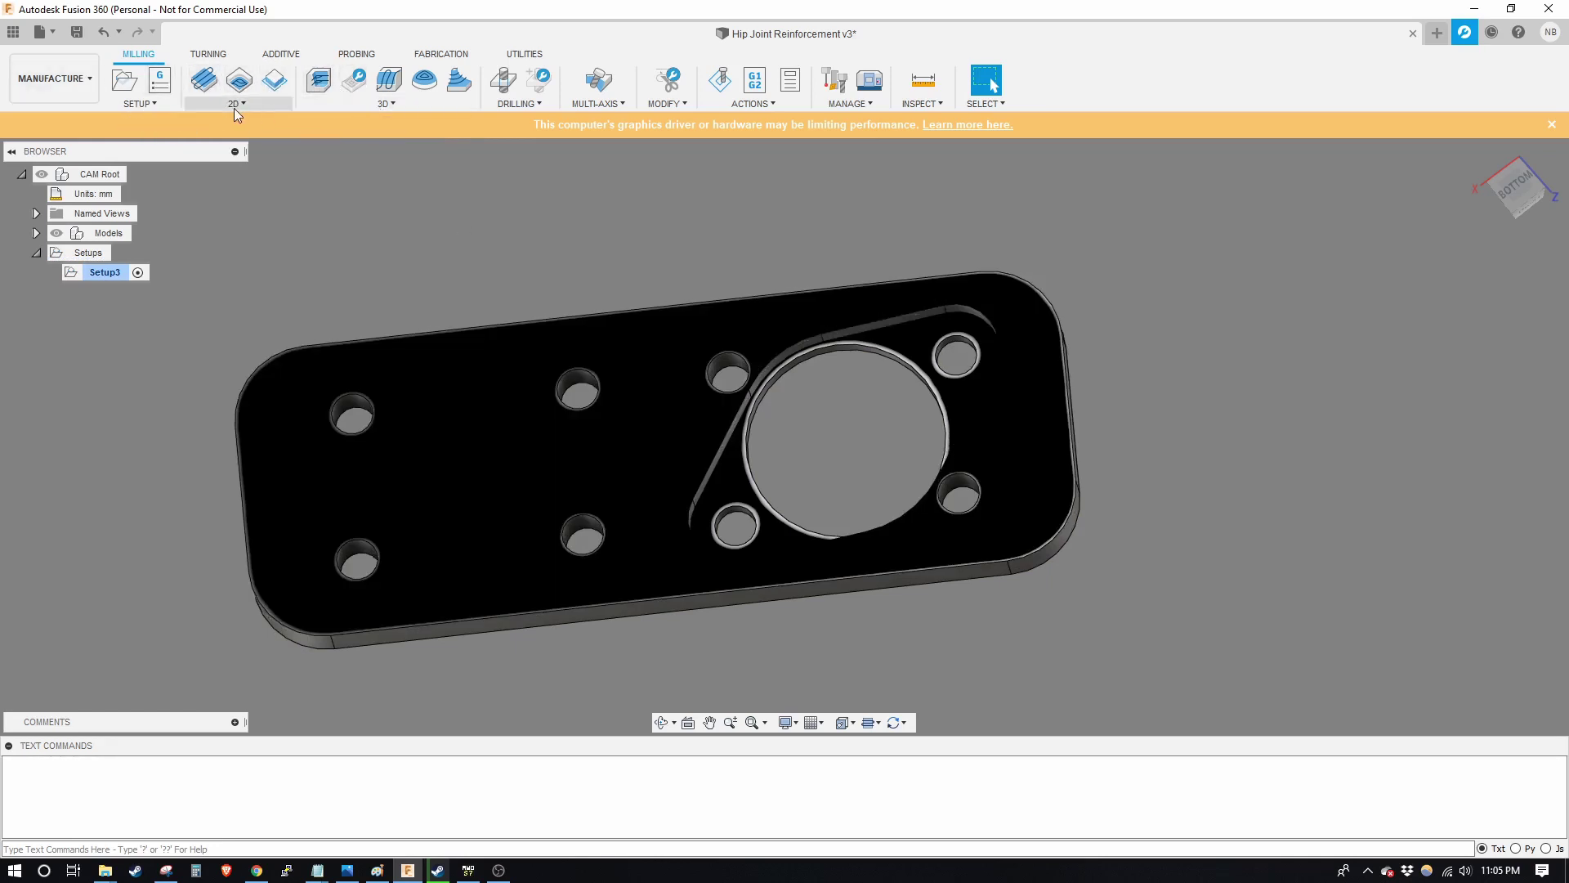
Create a Drill operation on all eight small holes and open its tool library
{"action": "left_click", "coordinate": [504, 81]}
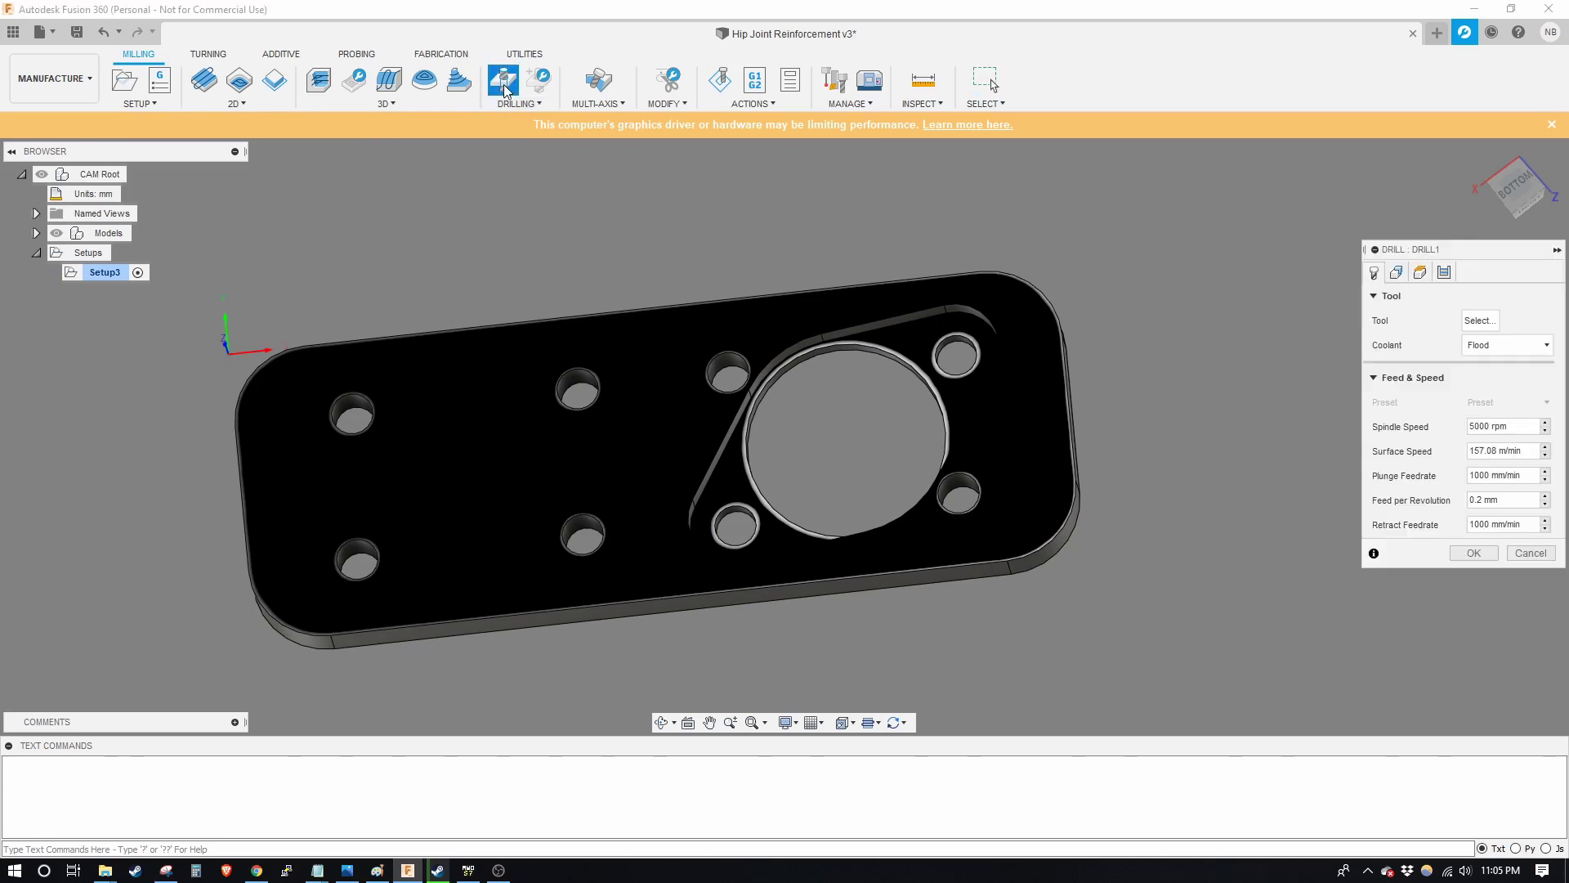
{"action": "left_click", "coordinate": [353, 414]}
{"action": "left_click", "coordinate": [581, 384]}
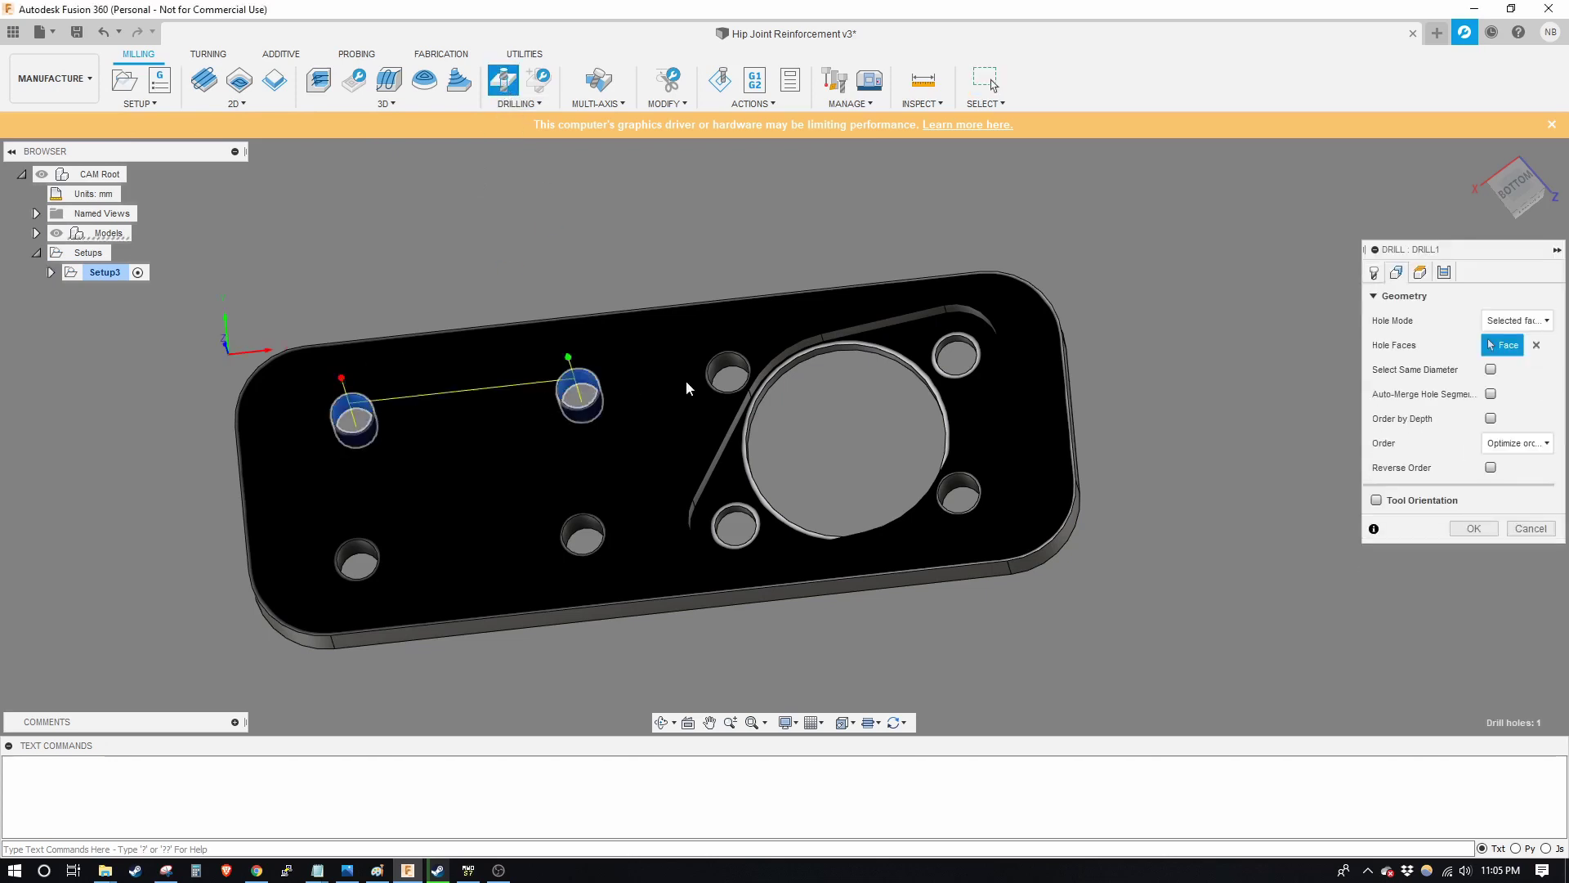
{"action": "left_click", "coordinate": [731, 371]}
{"action": "left_click", "coordinate": [940, 357]}
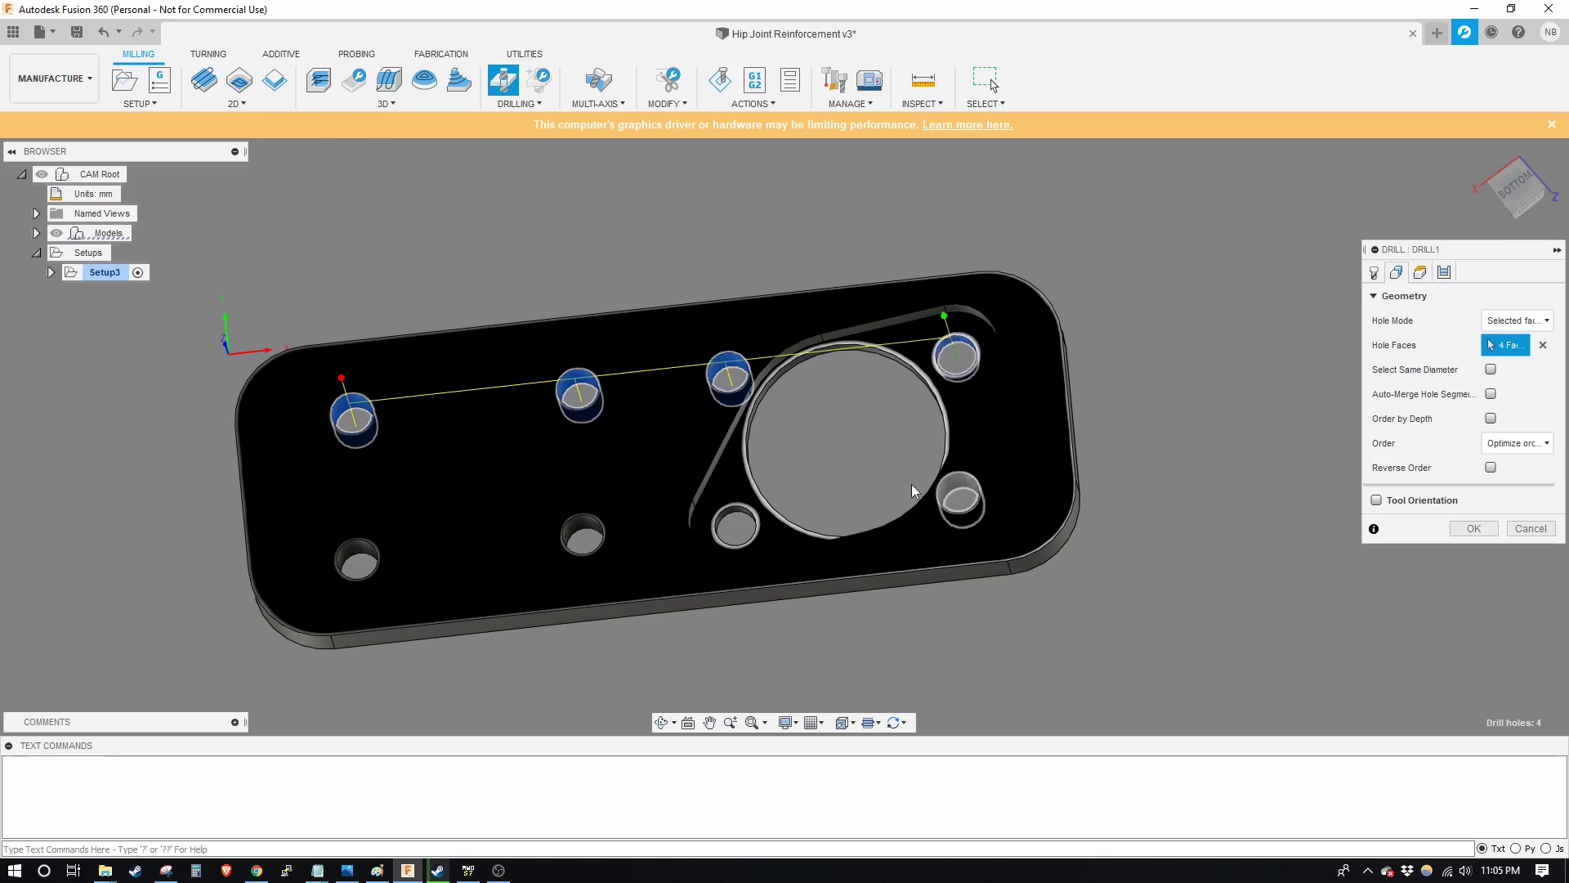
{"action": "left_click", "coordinate": [960, 499]}
{"action": "left_click", "coordinate": [357, 562]}
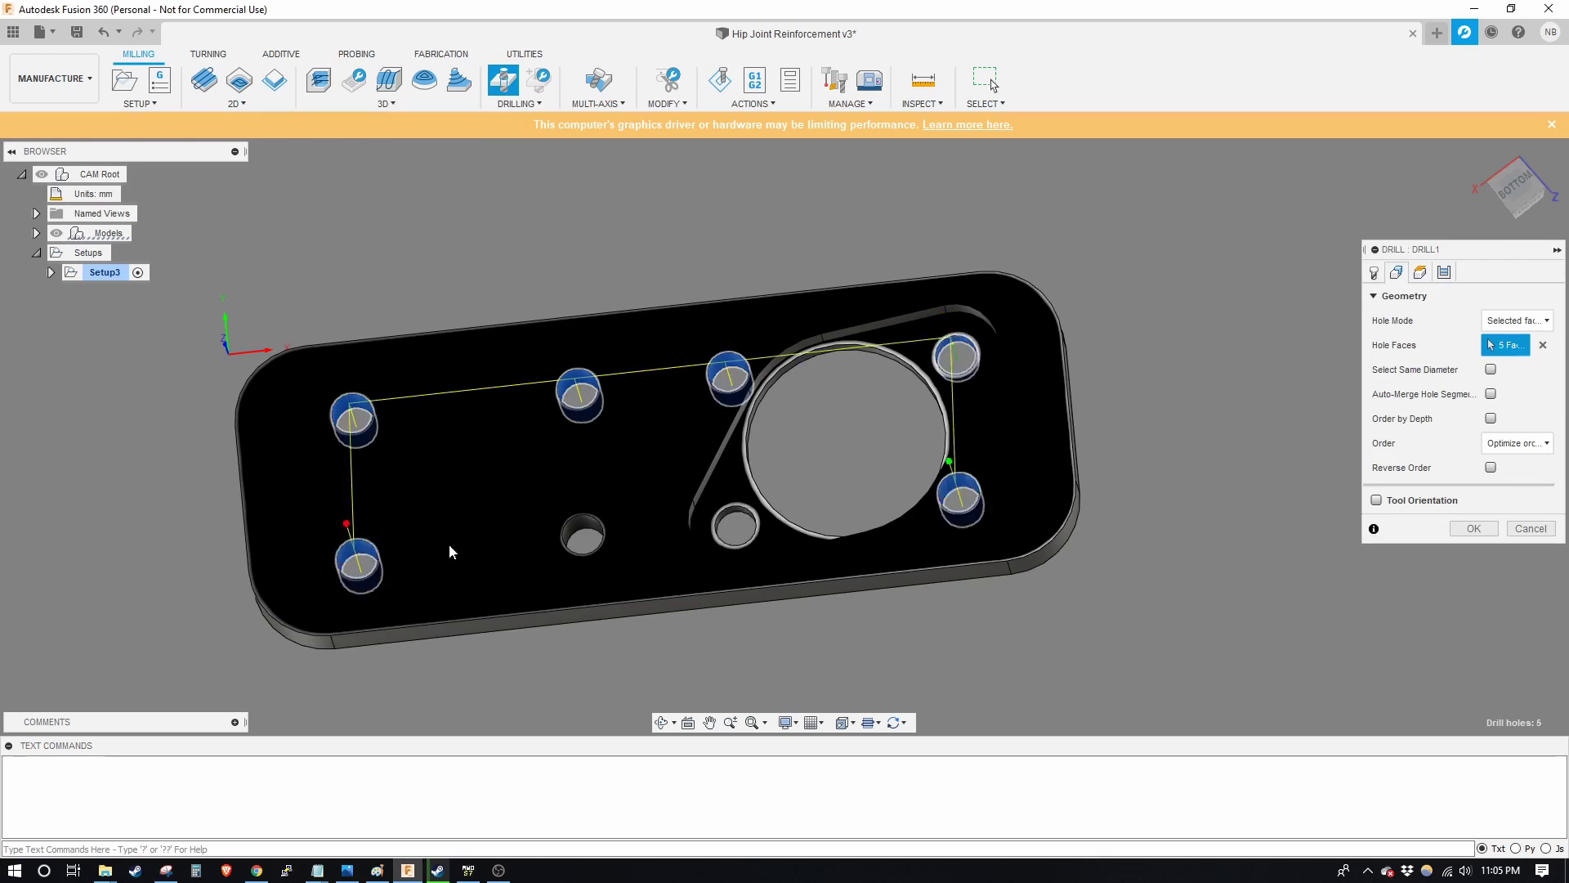
{"action": "left_click", "coordinate": [602, 532]}
{"action": "left_click", "coordinate": [734, 516]}
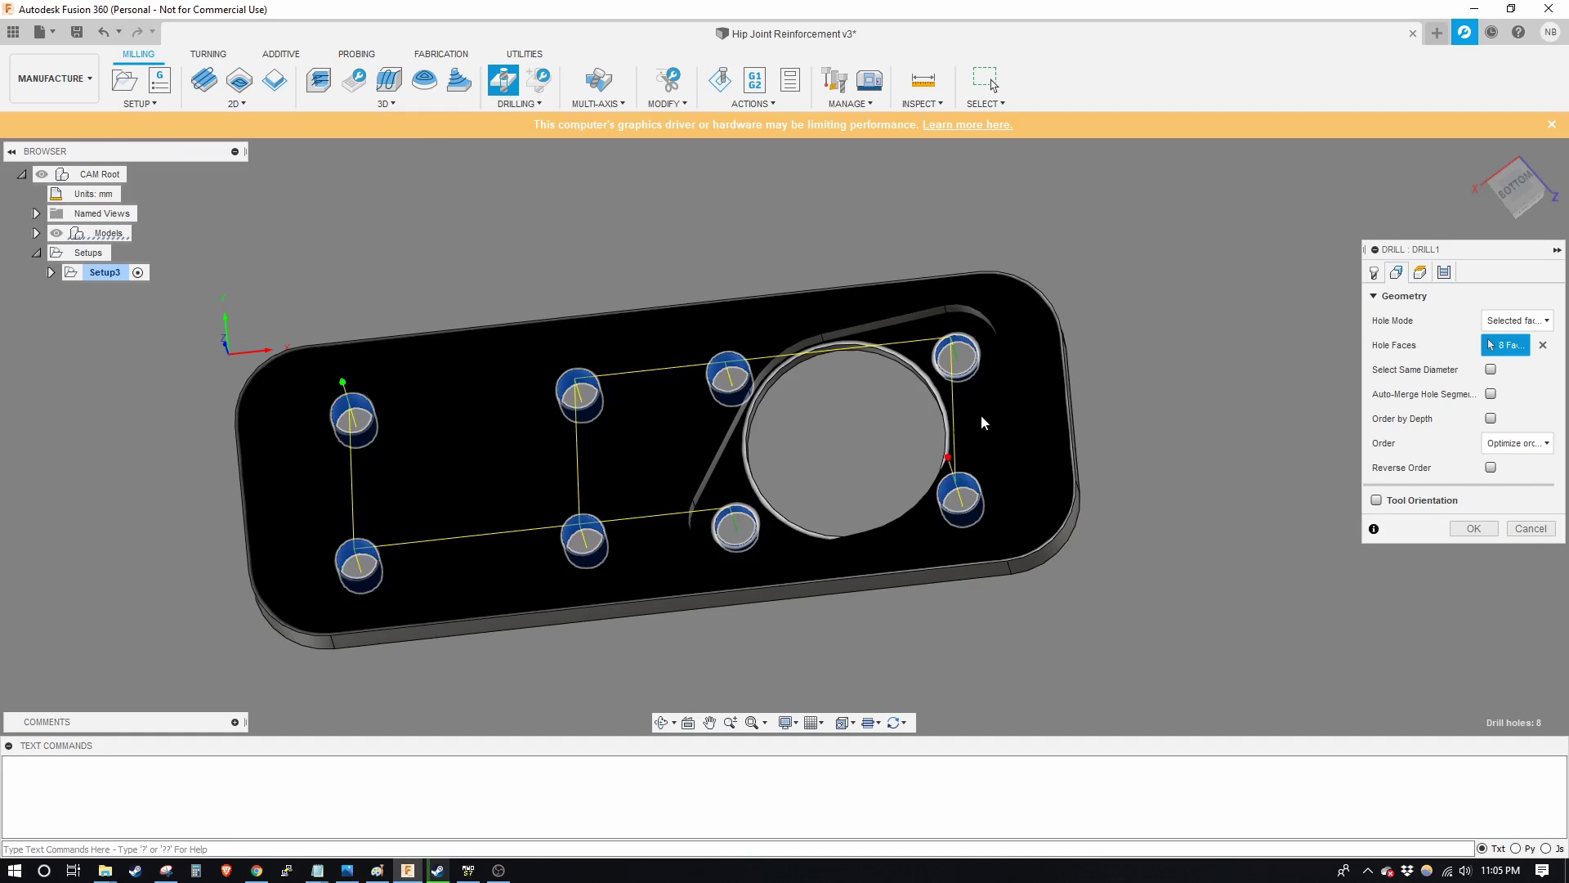
{"action": "left_click", "coordinate": [1373, 273]}
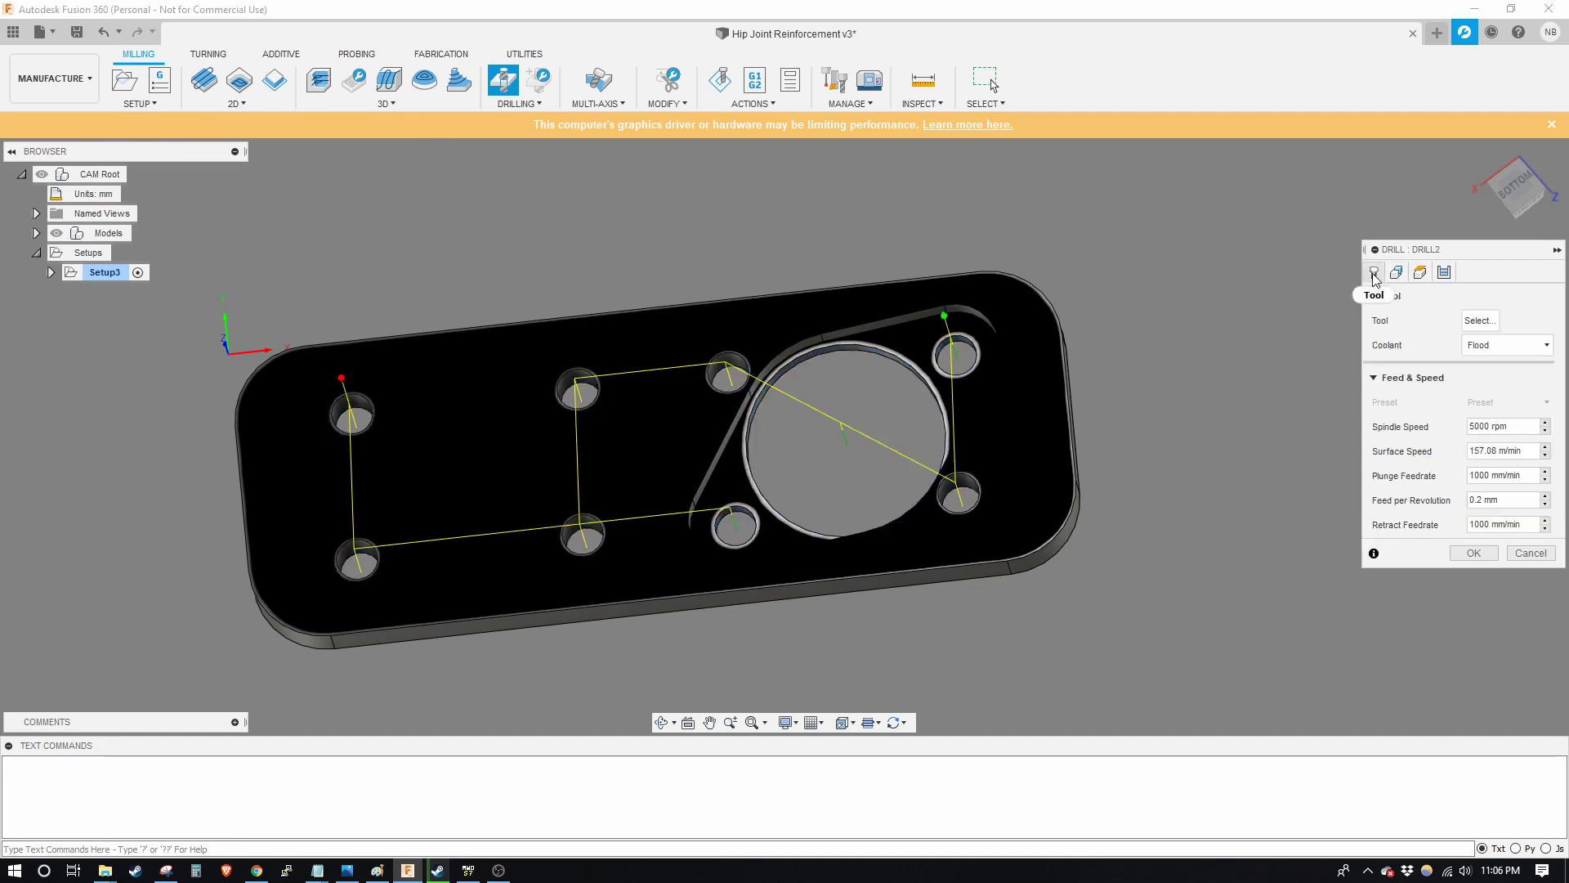
{"action": "left_click", "coordinate": [1483, 323]}
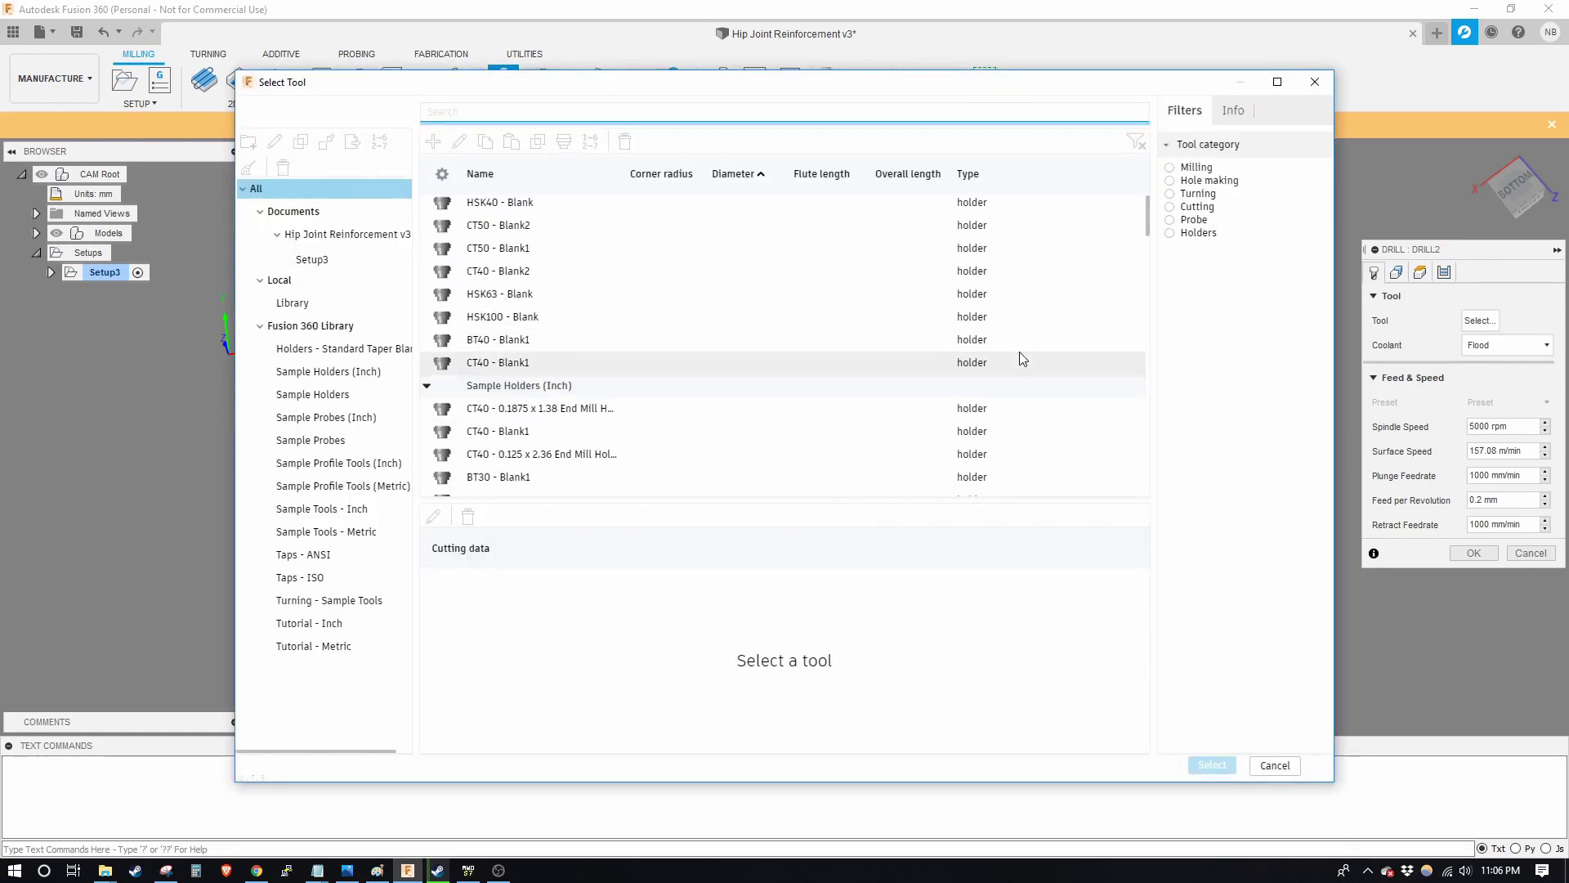
Filter the tool library by '1/8' and assign the 1/8" flat endmill to the drill
{"action": "left_click", "coordinate": [796, 451]}
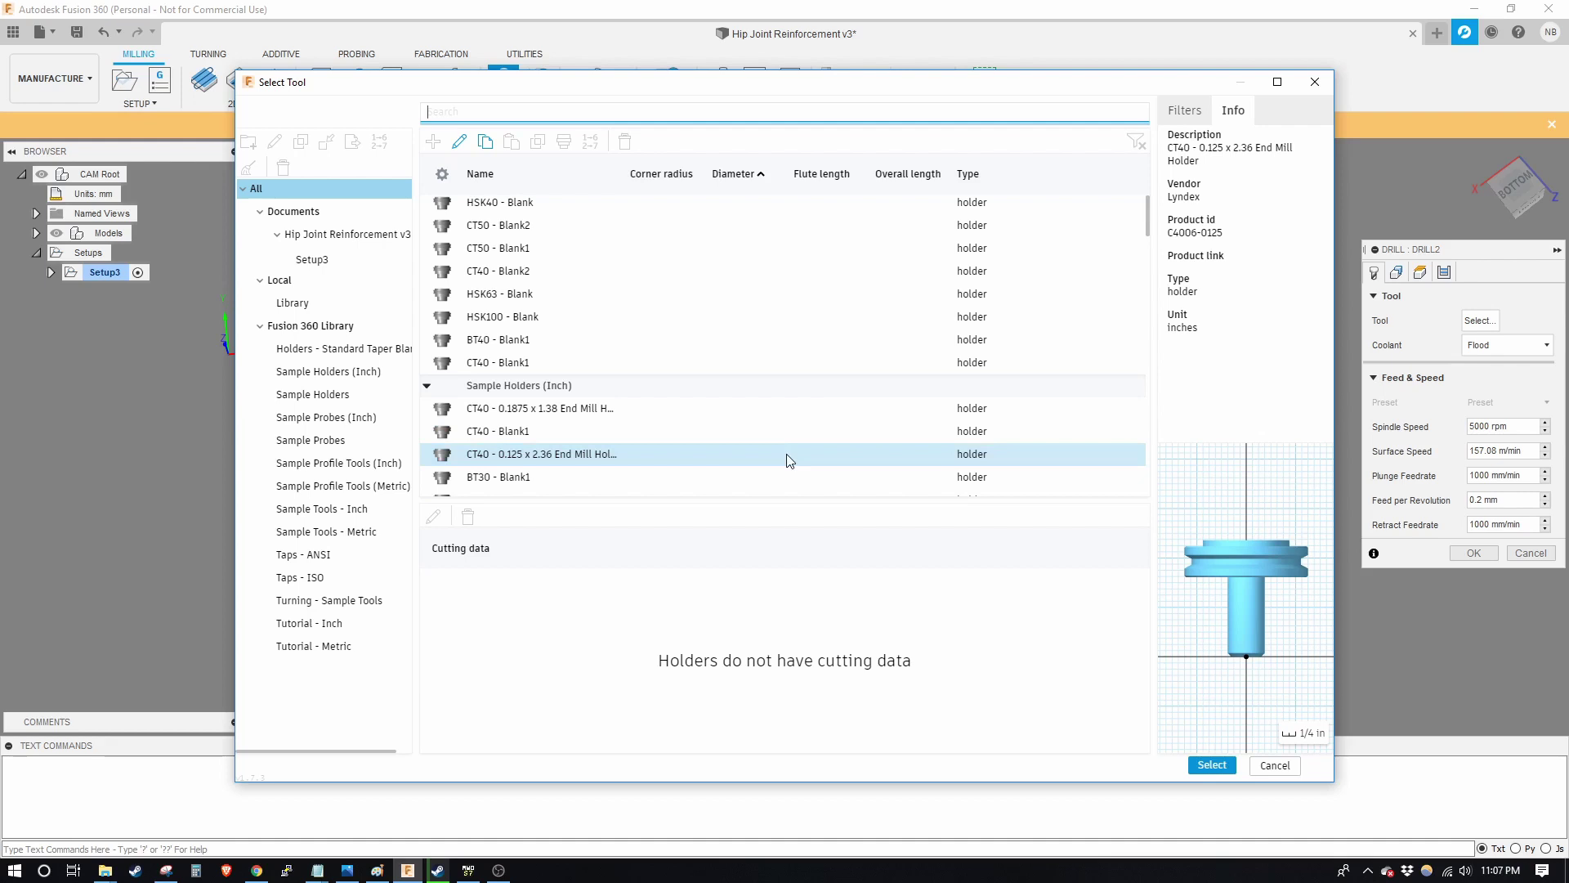
{"action": "scroll", "coordinate": [789, 460], "scroll_direction": "down", "scroll_amount": 2}
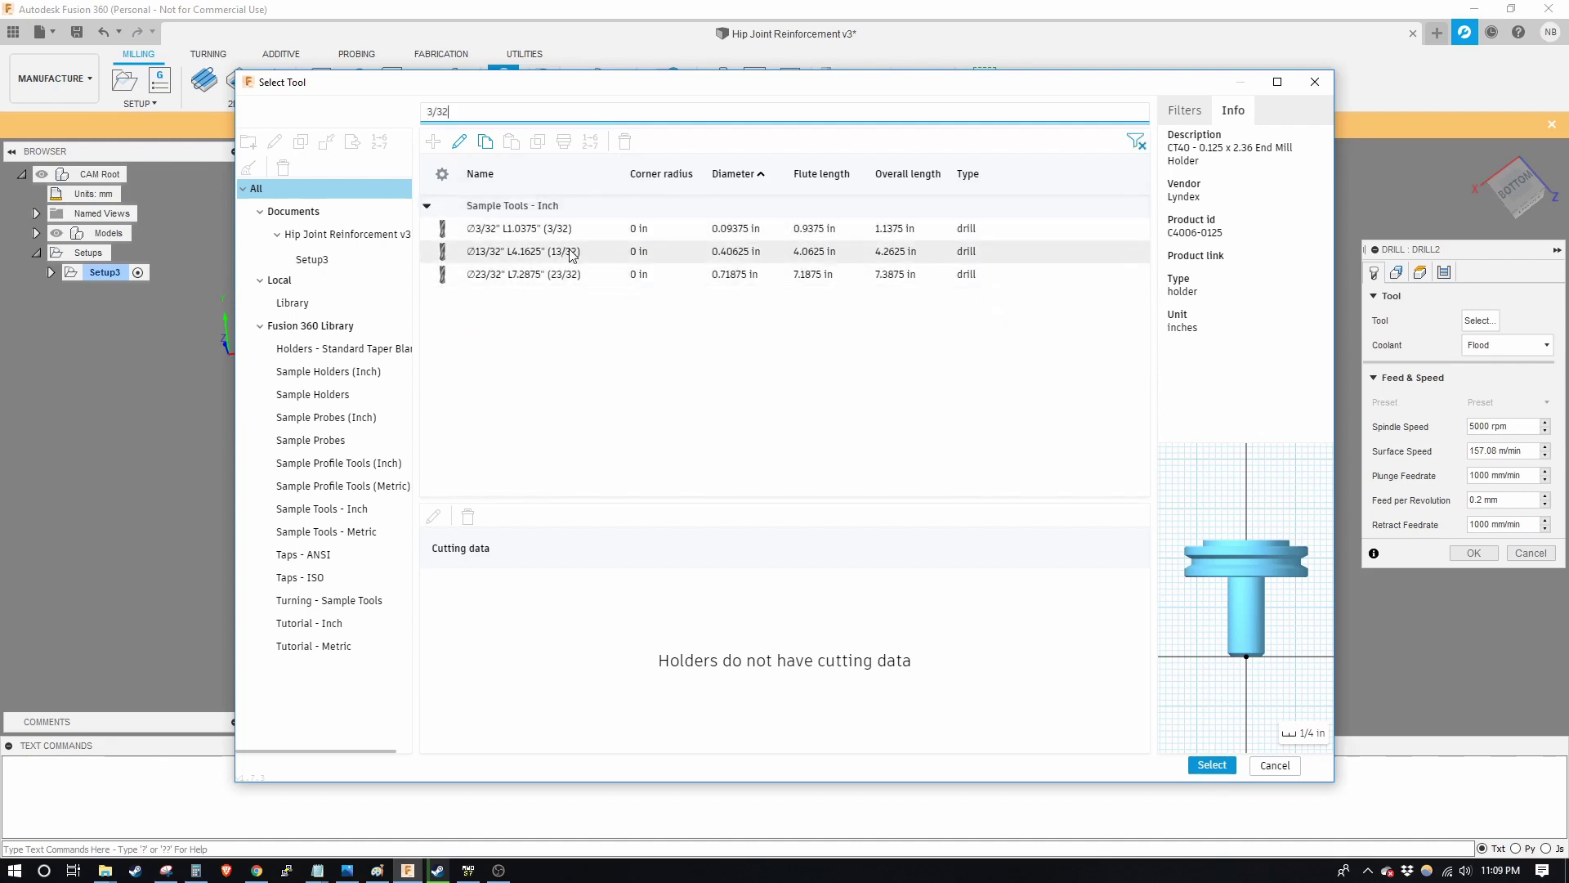
{"action": "triple_click", "coordinate": [532, 113]}
{"action": "type", "text": "0.093"}
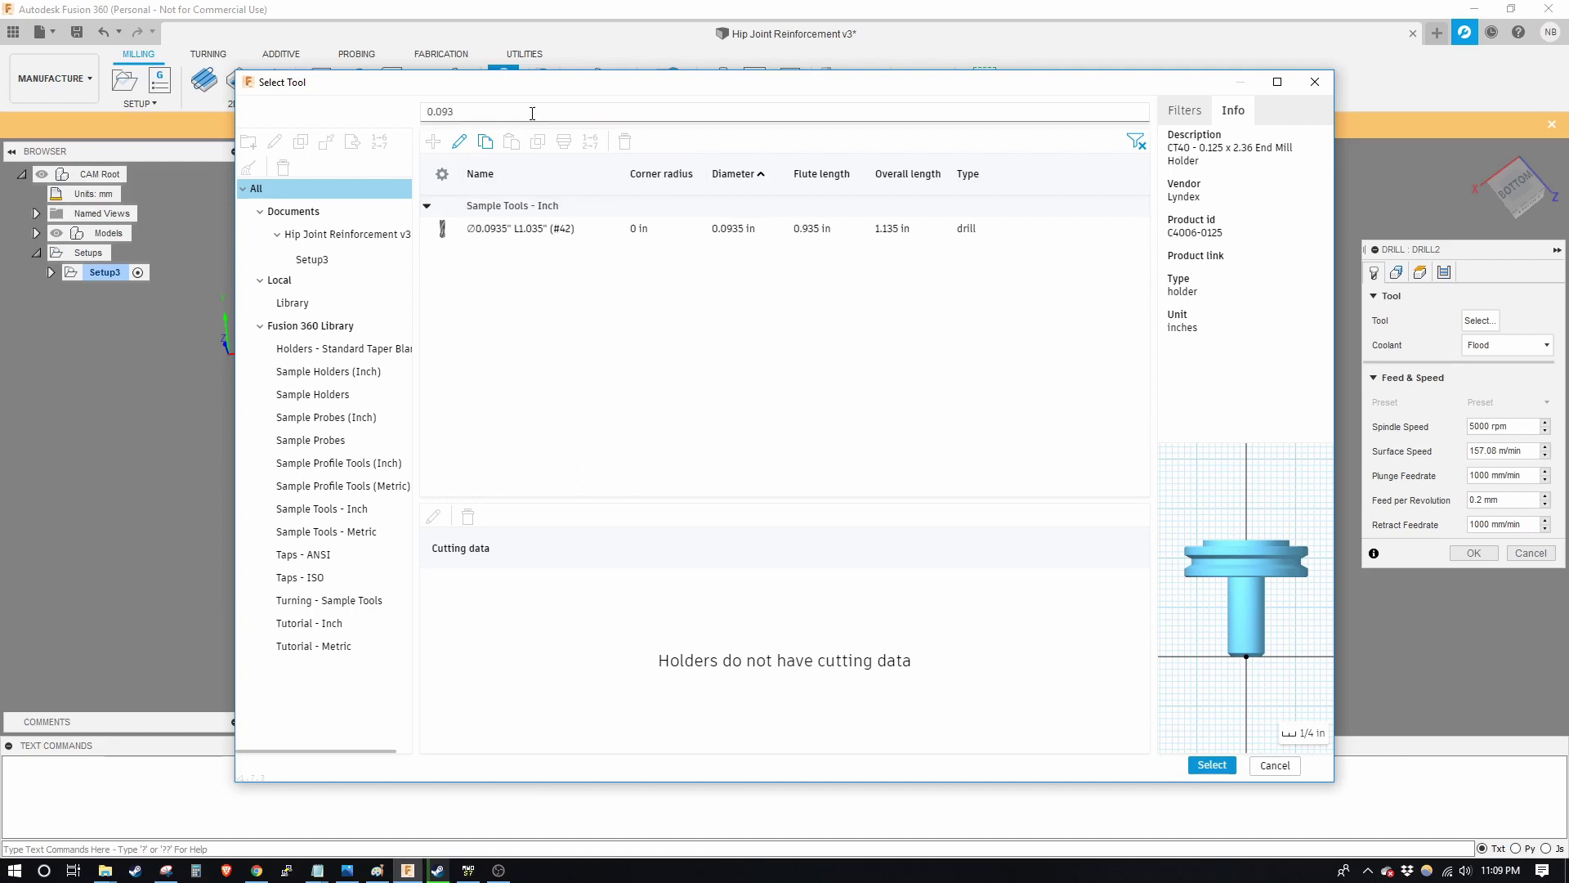
{"action": "triple_click", "coordinate": [442, 113]}
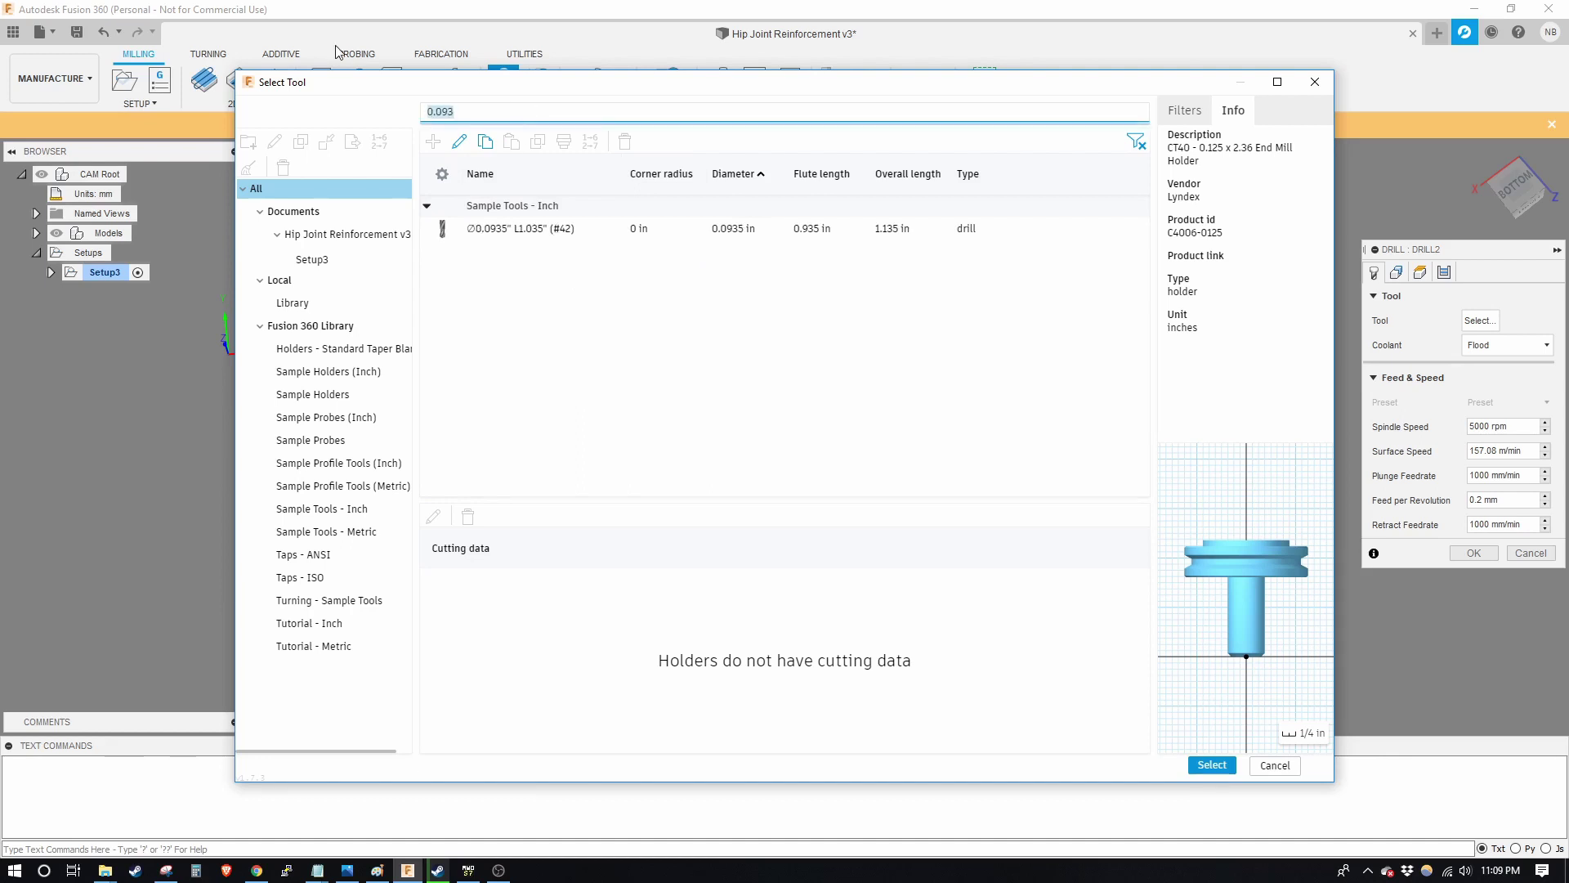
{"action": "key", "text": "BackSpace"}
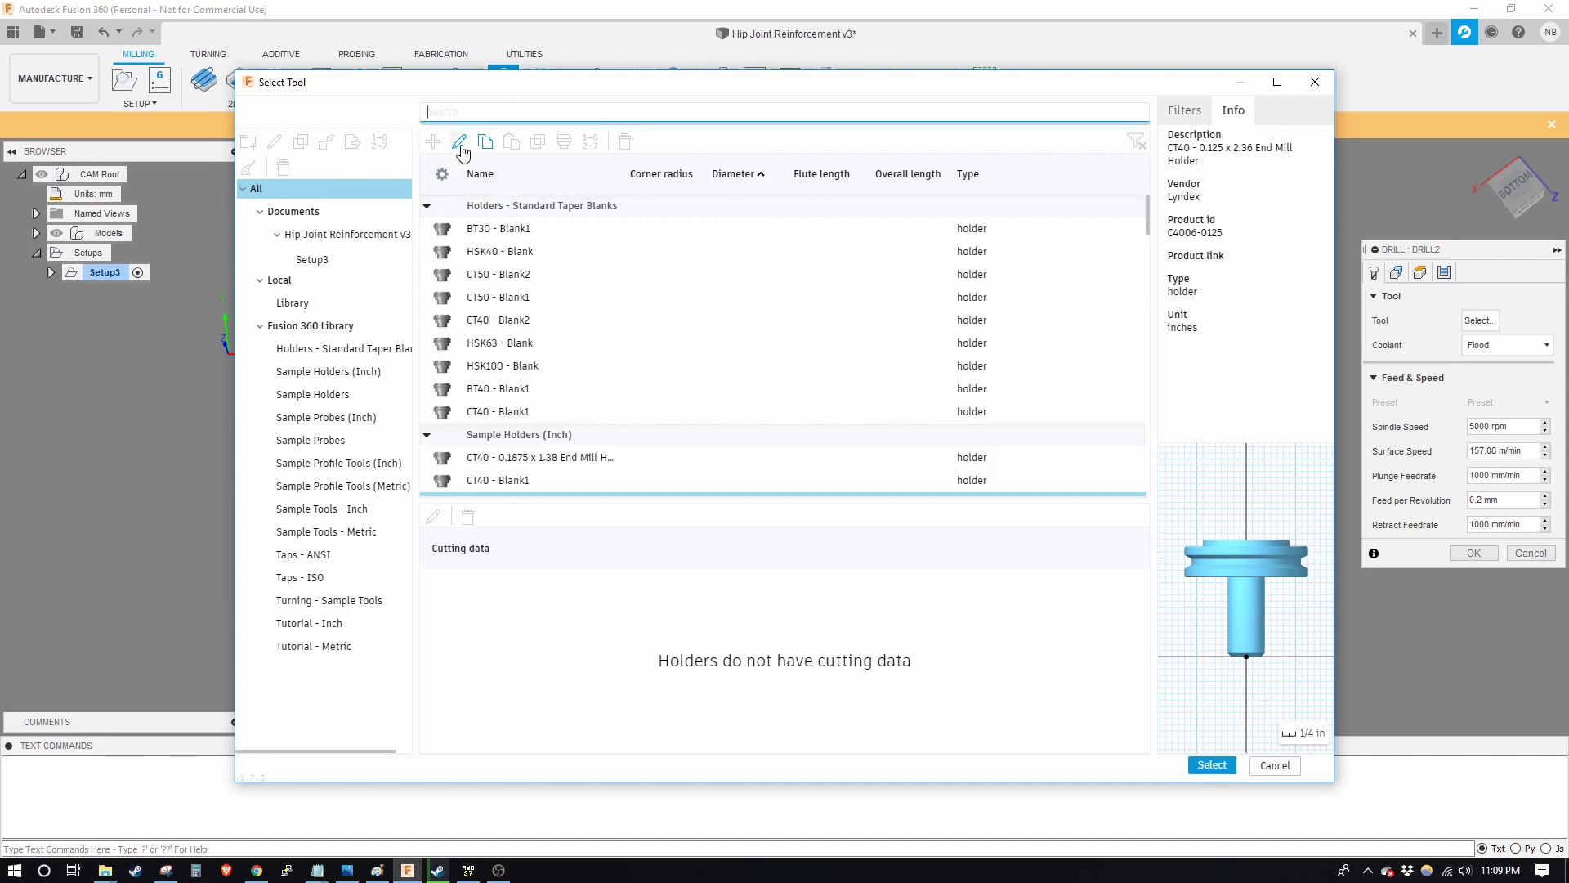
{"action": "type", "text": "1/8"}
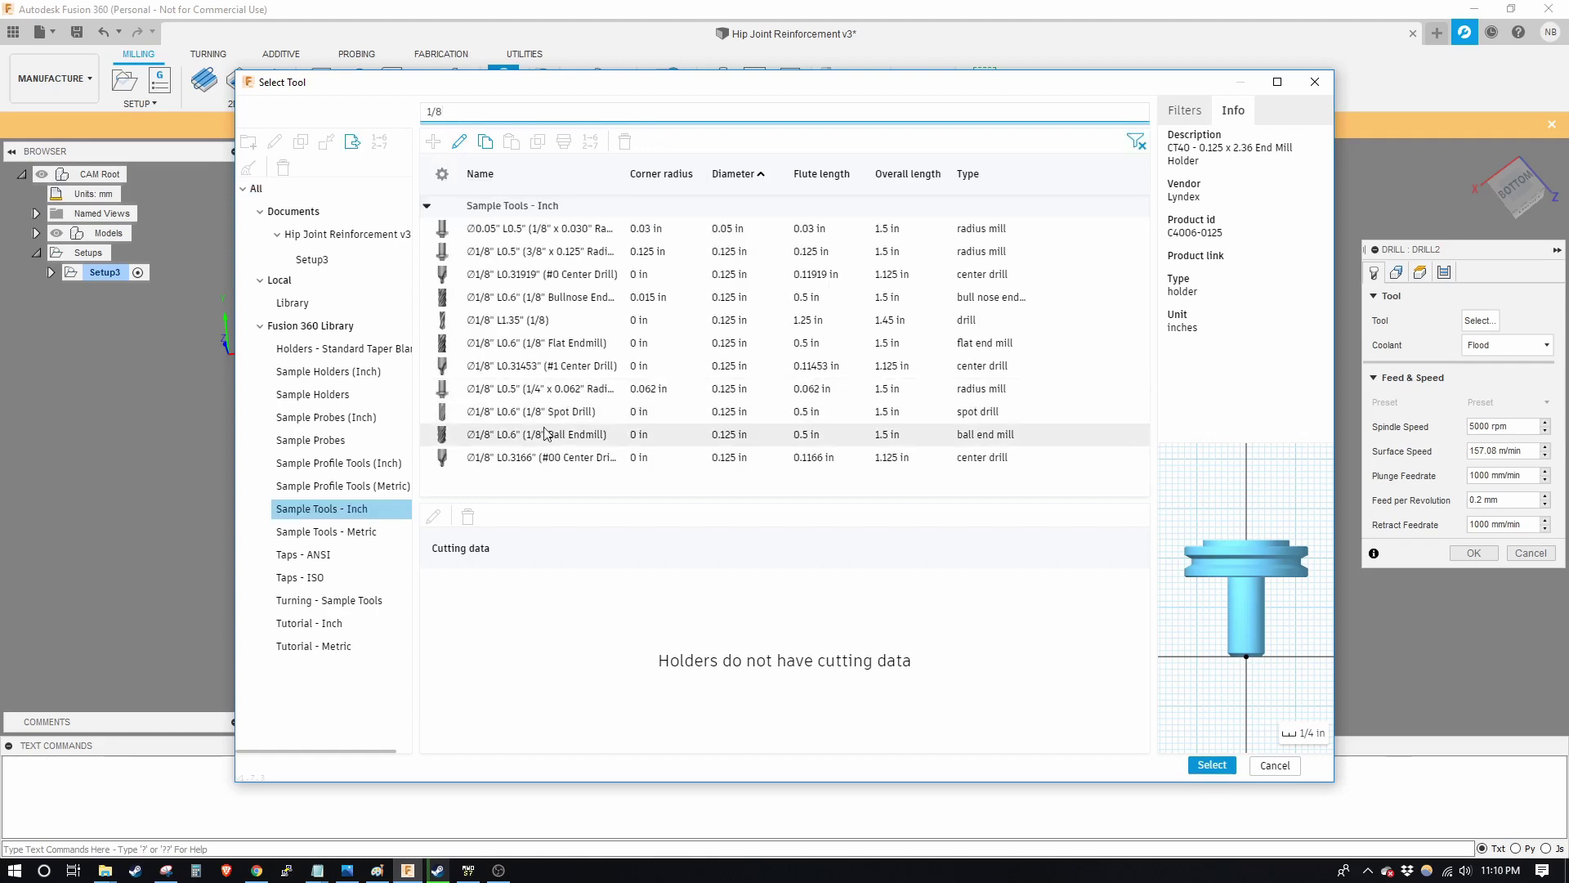
{"action": "left_click", "coordinate": [559, 343]}
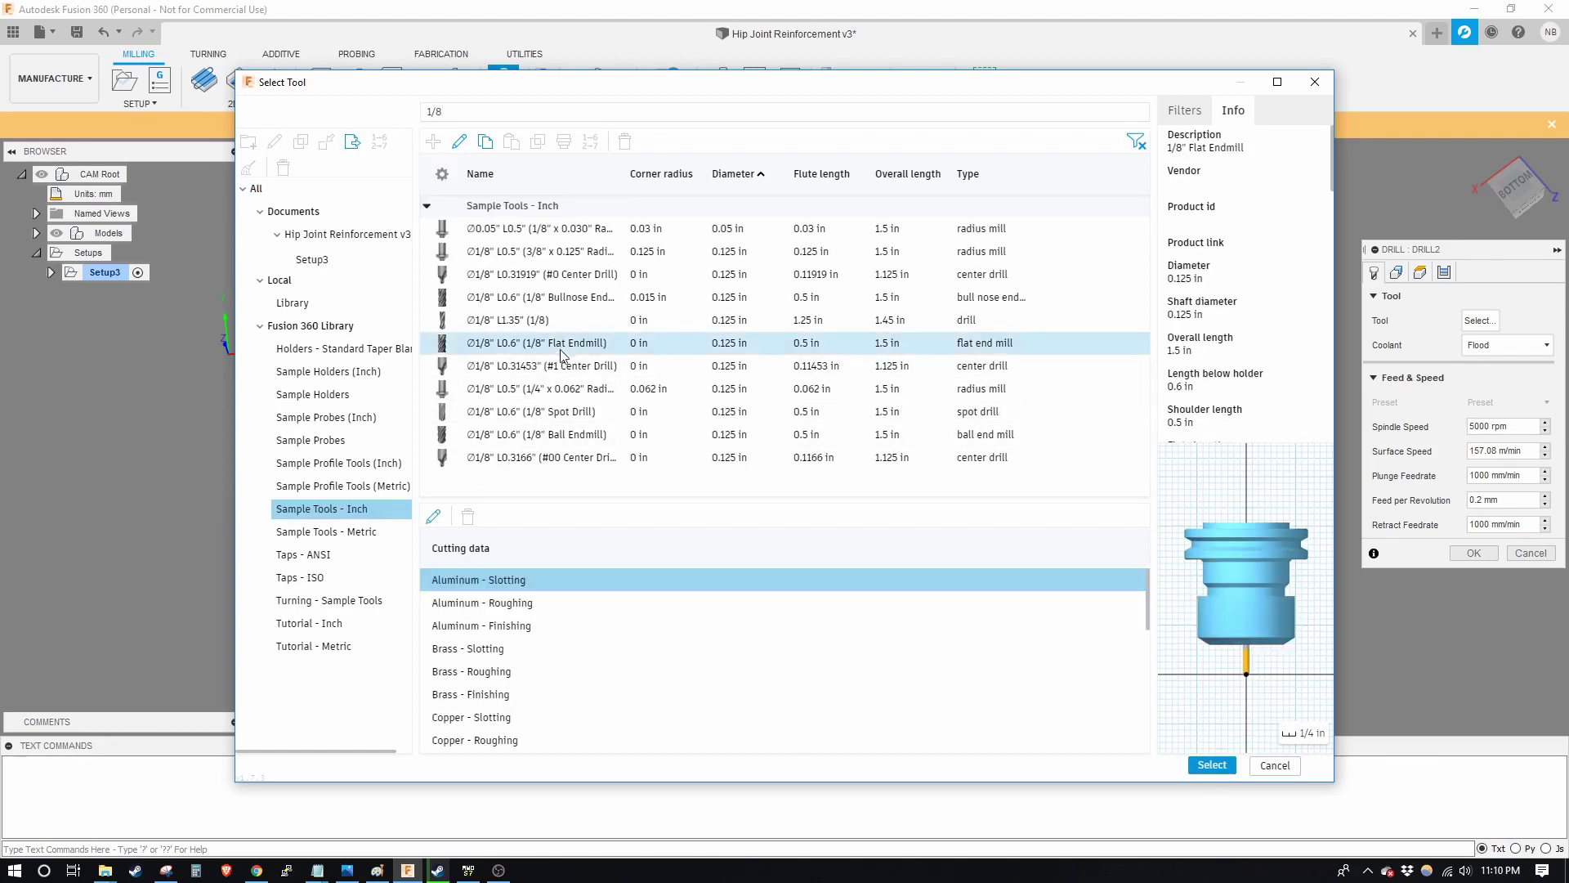
{"action": "left_click", "coordinate": [1212, 765]}
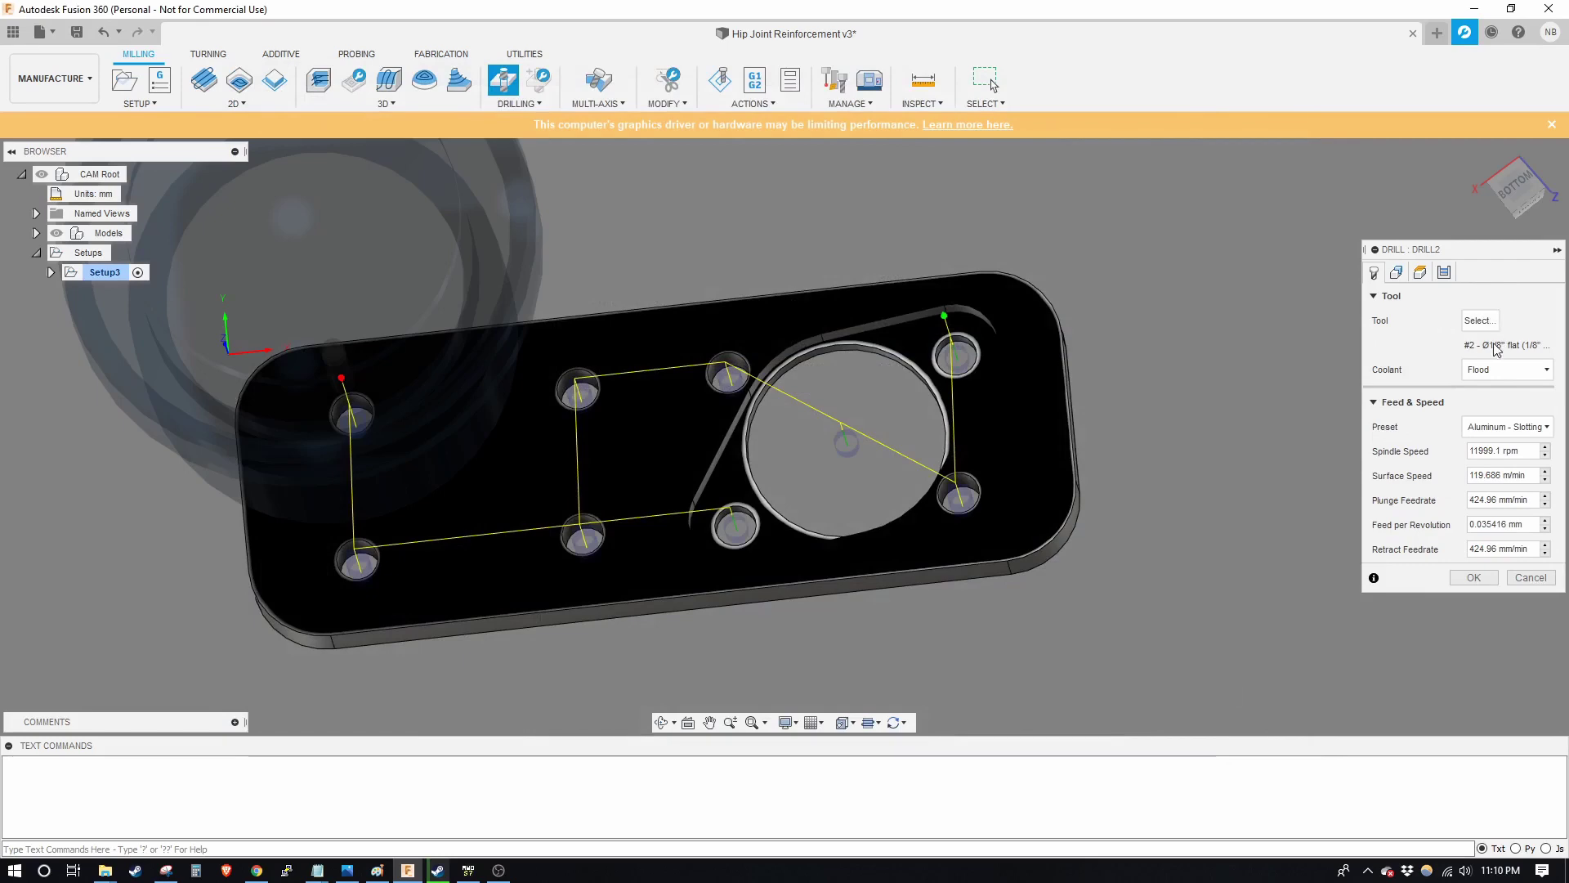
Duplicate the 1/8" flat end mill in the library and bring up the copy's actions
{"action": "left_click", "coordinate": [1483, 321]}
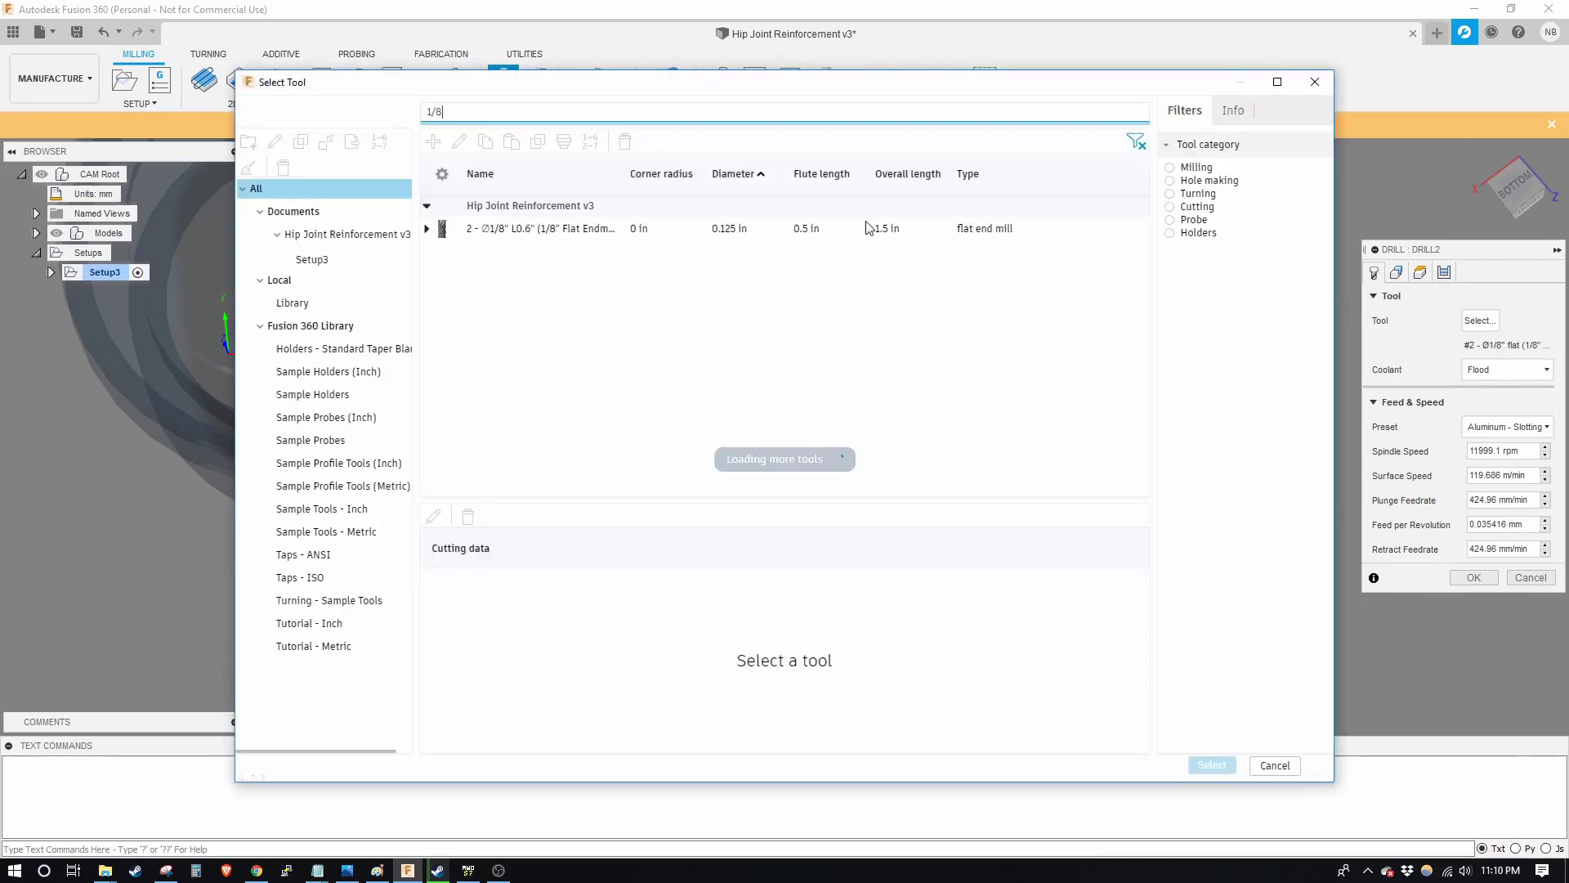
{"action": "left_click", "coordinate": [537, 232]}
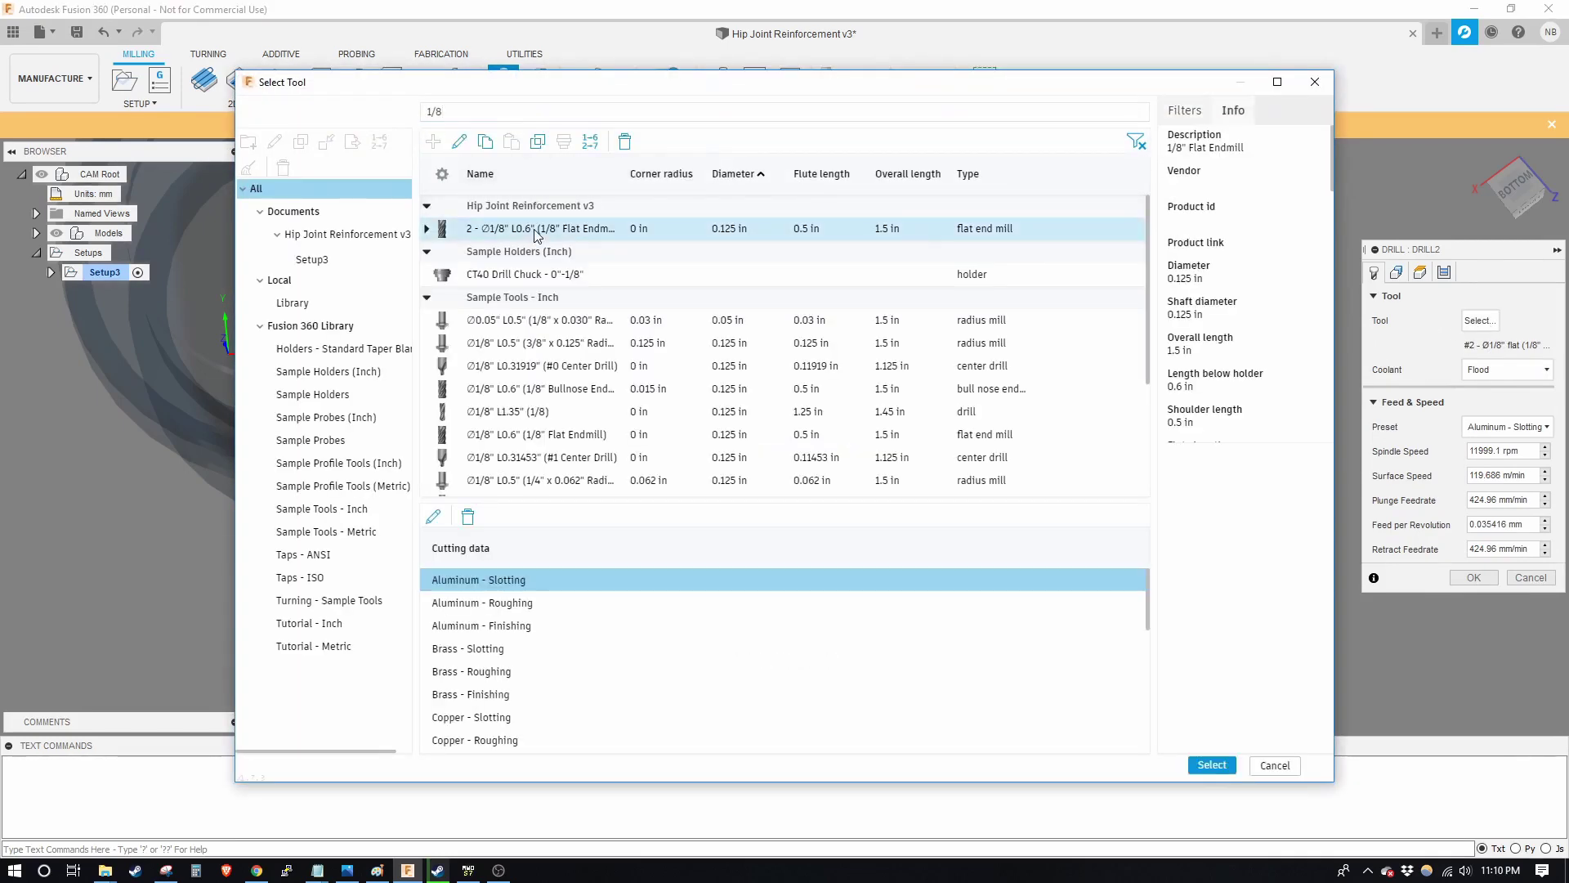
{"action": "left_click", "coordinate": [538, 143]}
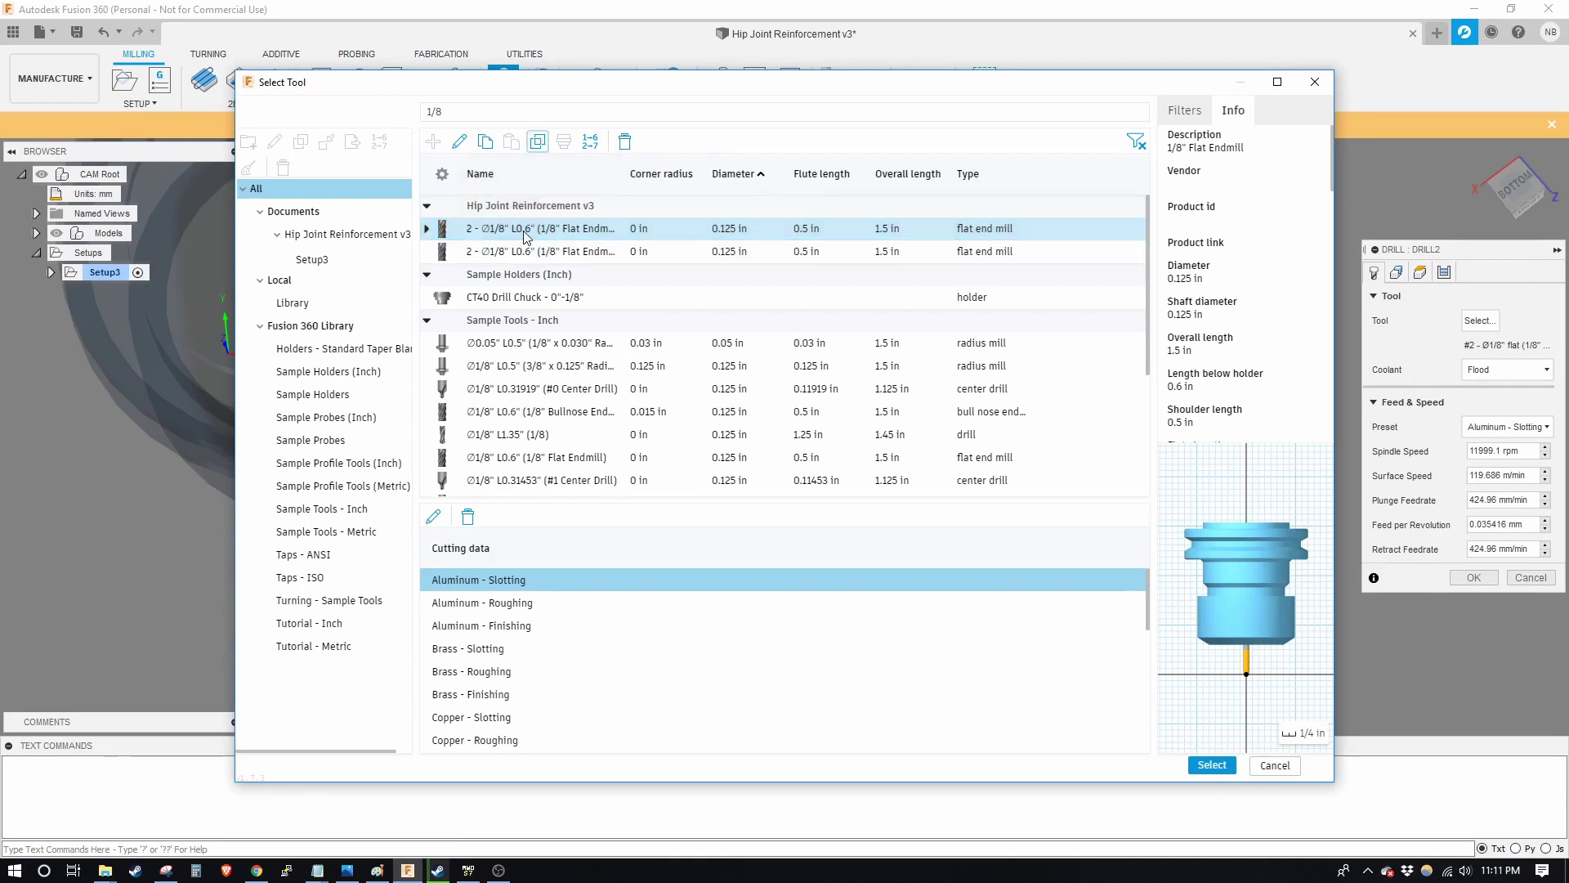
{"action": "right_click", "coordinate": [523, 259]}
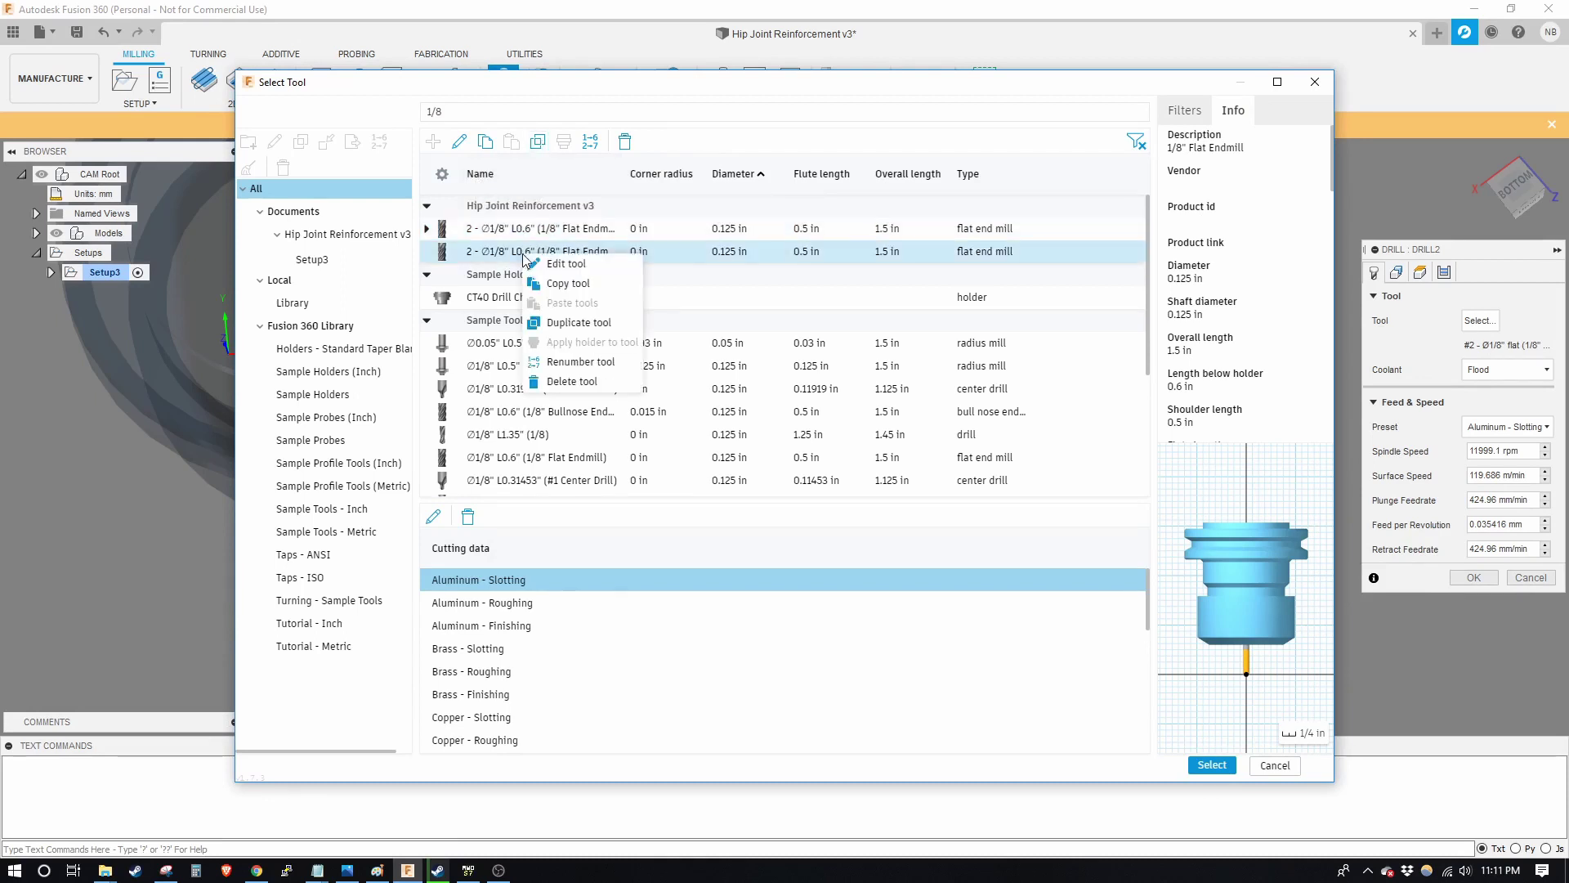
Rename the copied tool's description to 3/32" Flat Endmill and set its vendor to TIGER
{"action": "left_click", "coordinate": [549, 266]}
{"action": "left_click", "coordinate": [459, 188]}
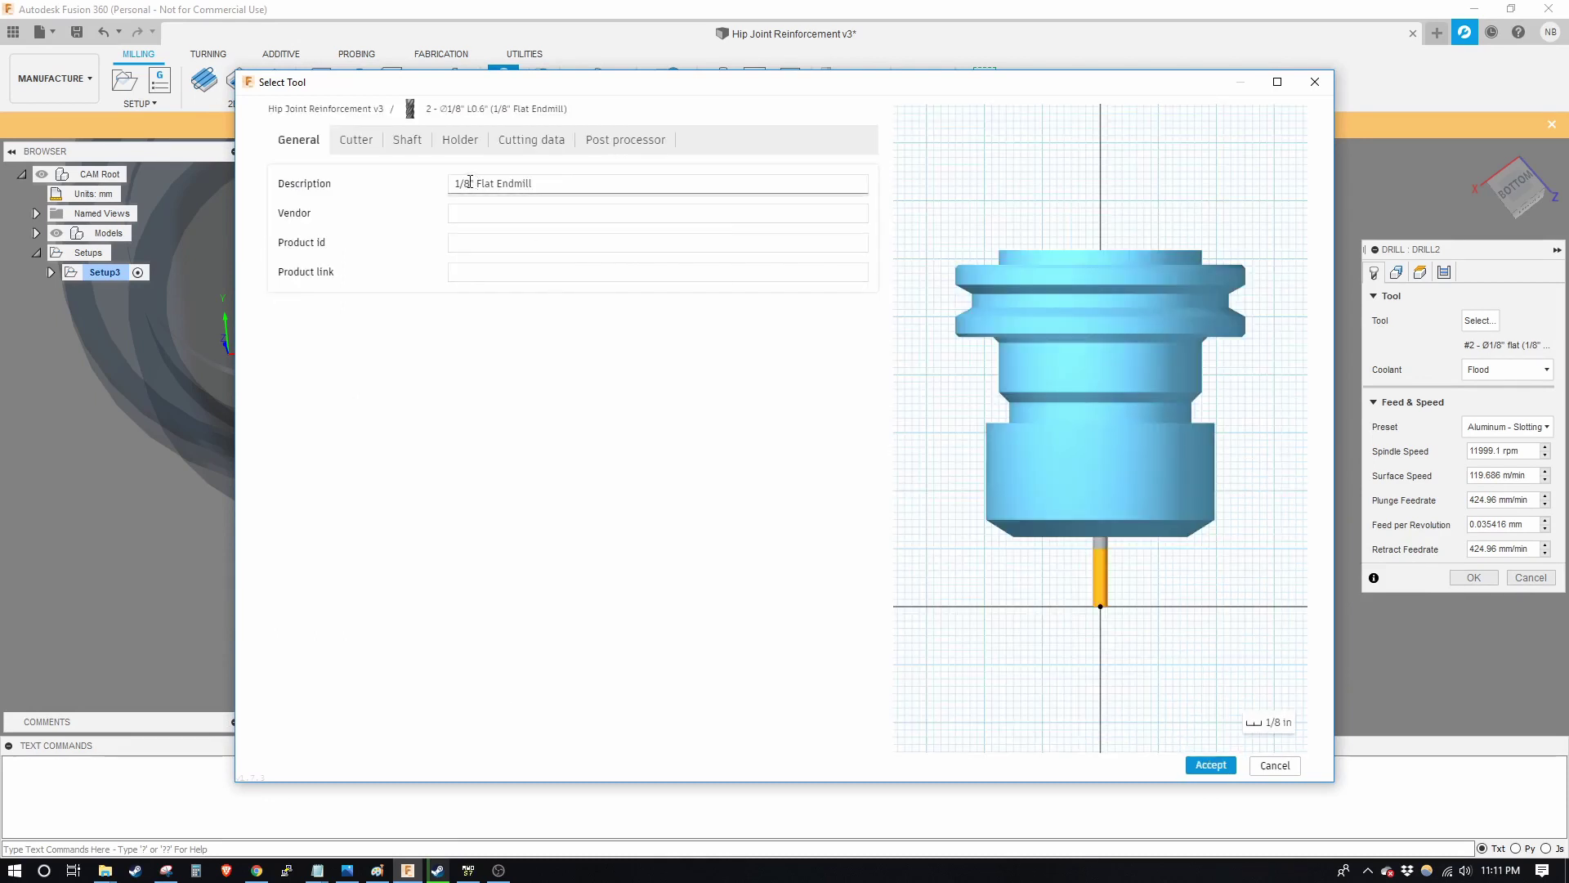
{"action": "left_click", "coordinate": [472, 186]}
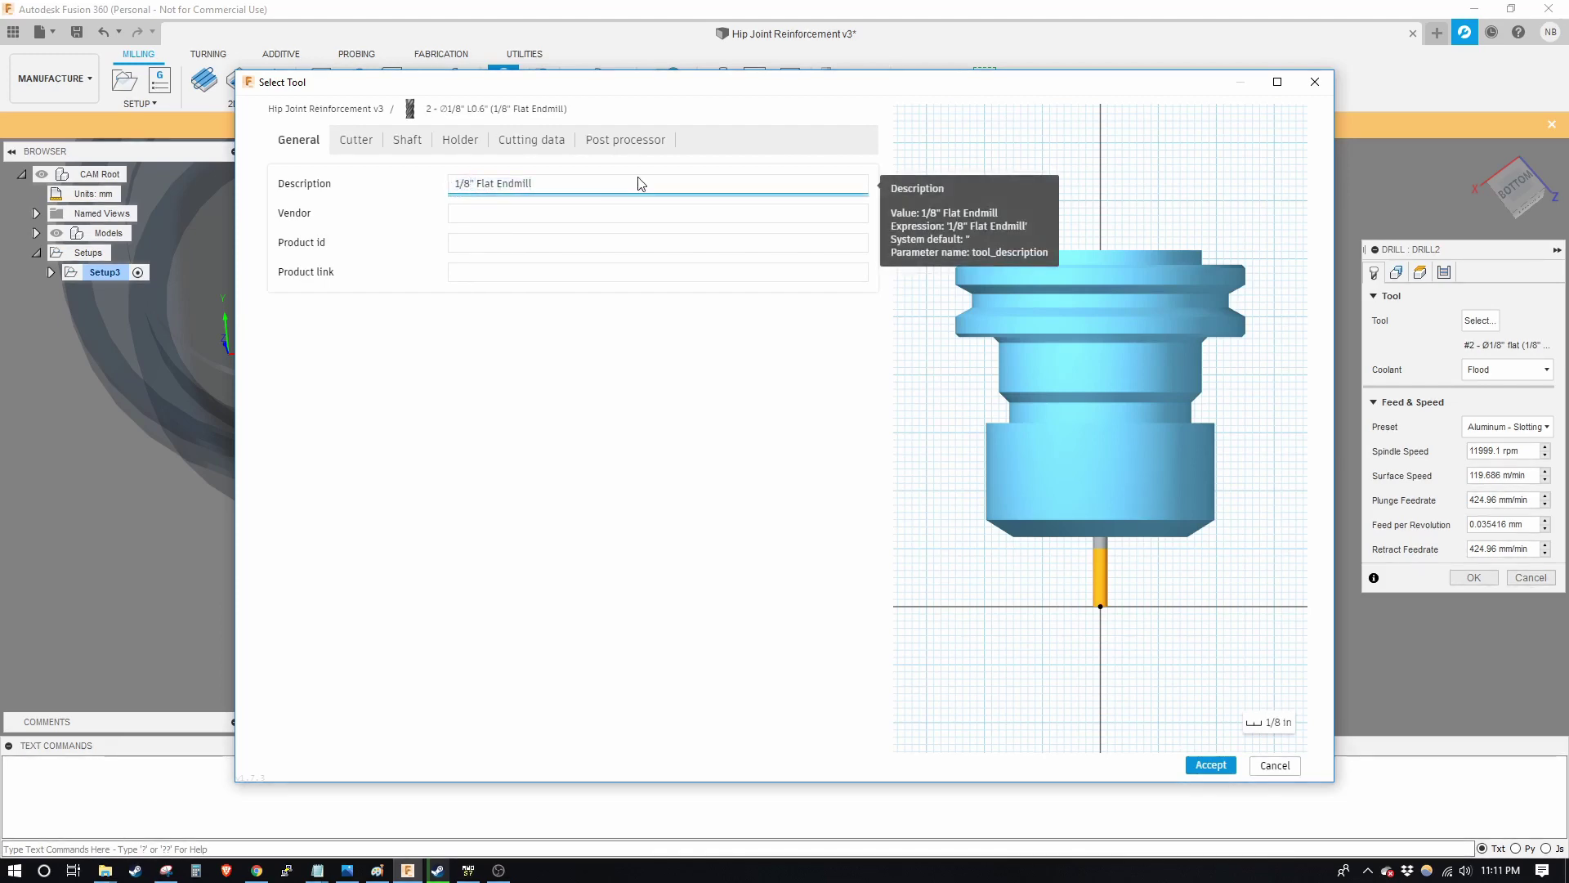
{"action": "key", "text": "BackSpace"}
{"action": "key", "text": "BackSpace"}
{"action": "key", "text": "BackSpace"}
{"action": "type", "text": "3/32"}
{"action": "left_click", "coordinate": [564, 212]}
{"action": "type", "text": "TIGER"}
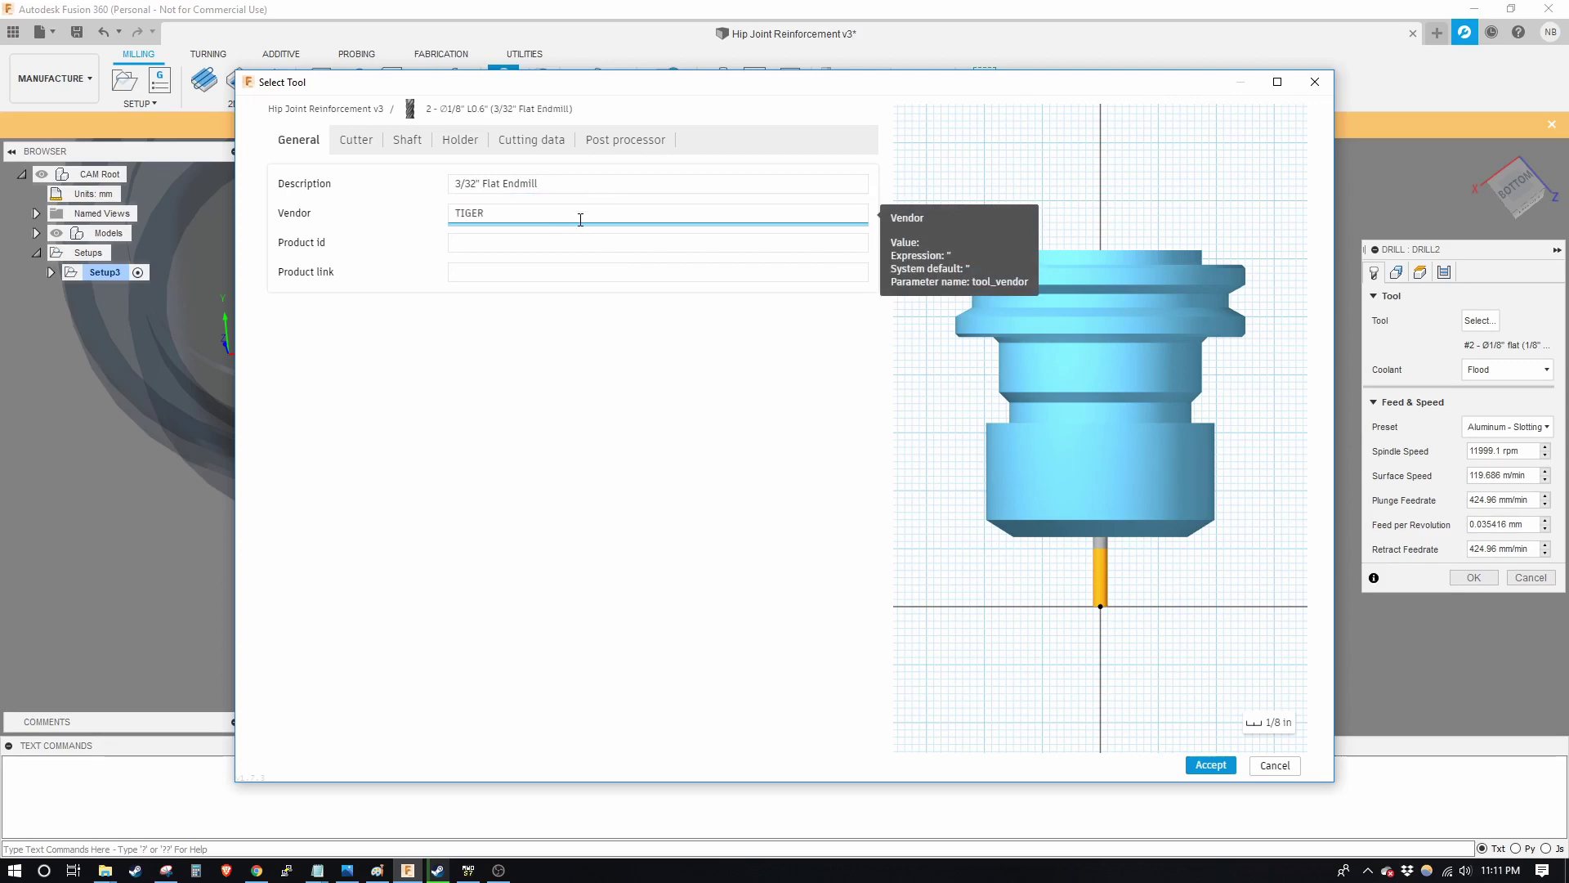
Give the cutter 4 flutes, HSS material and a 3/32 in diameter
{"action": "left_click", "coordinate": [353, 139]}
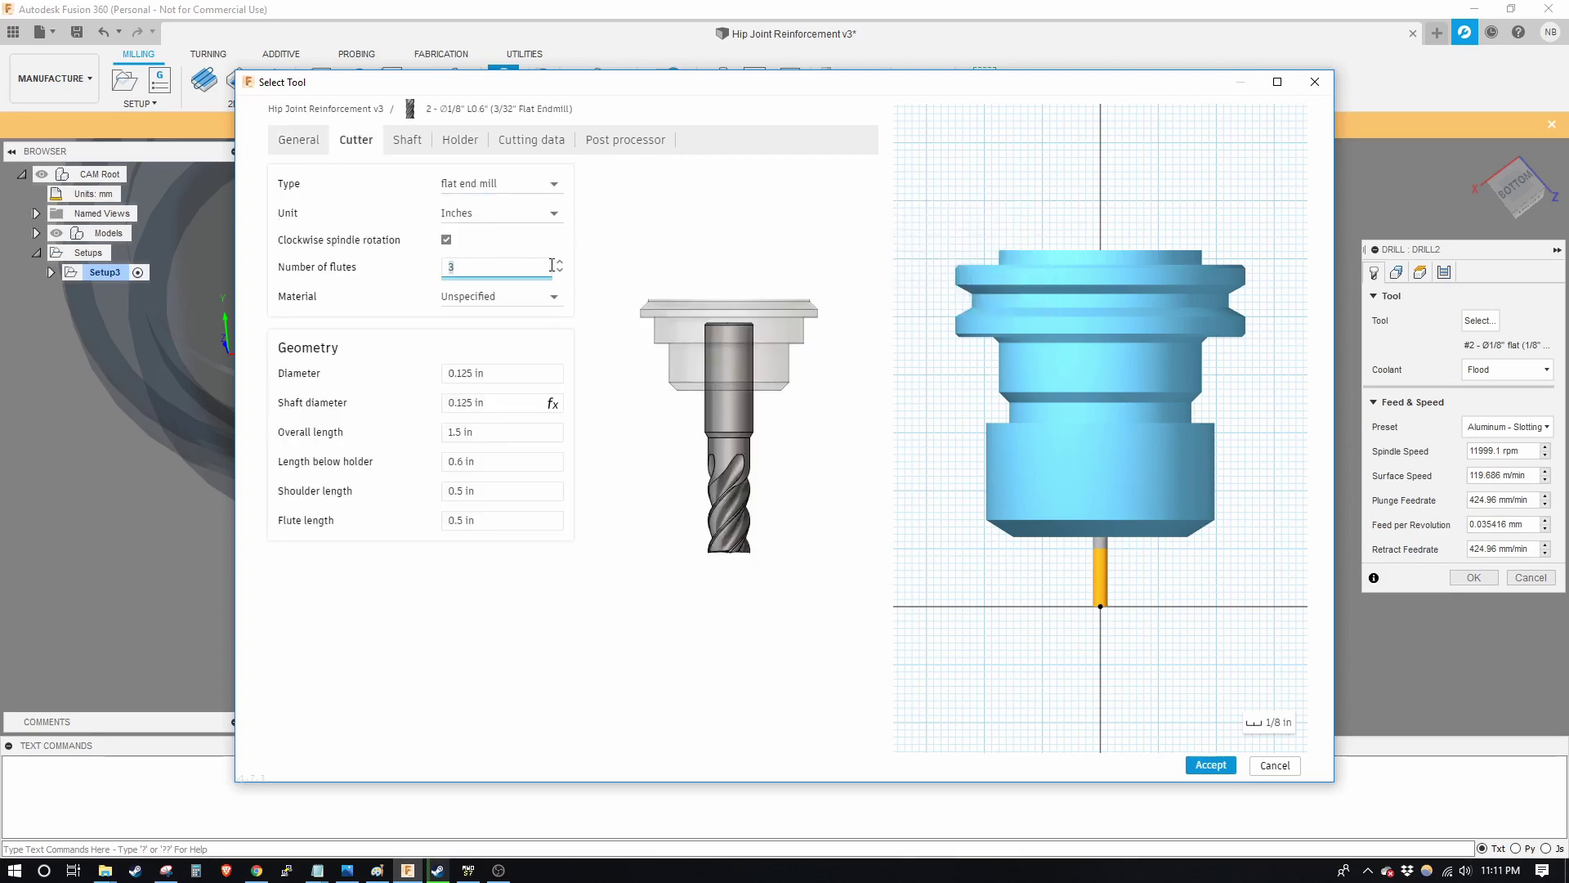
{"action": "left_click", "coordinate": [560, 262]}
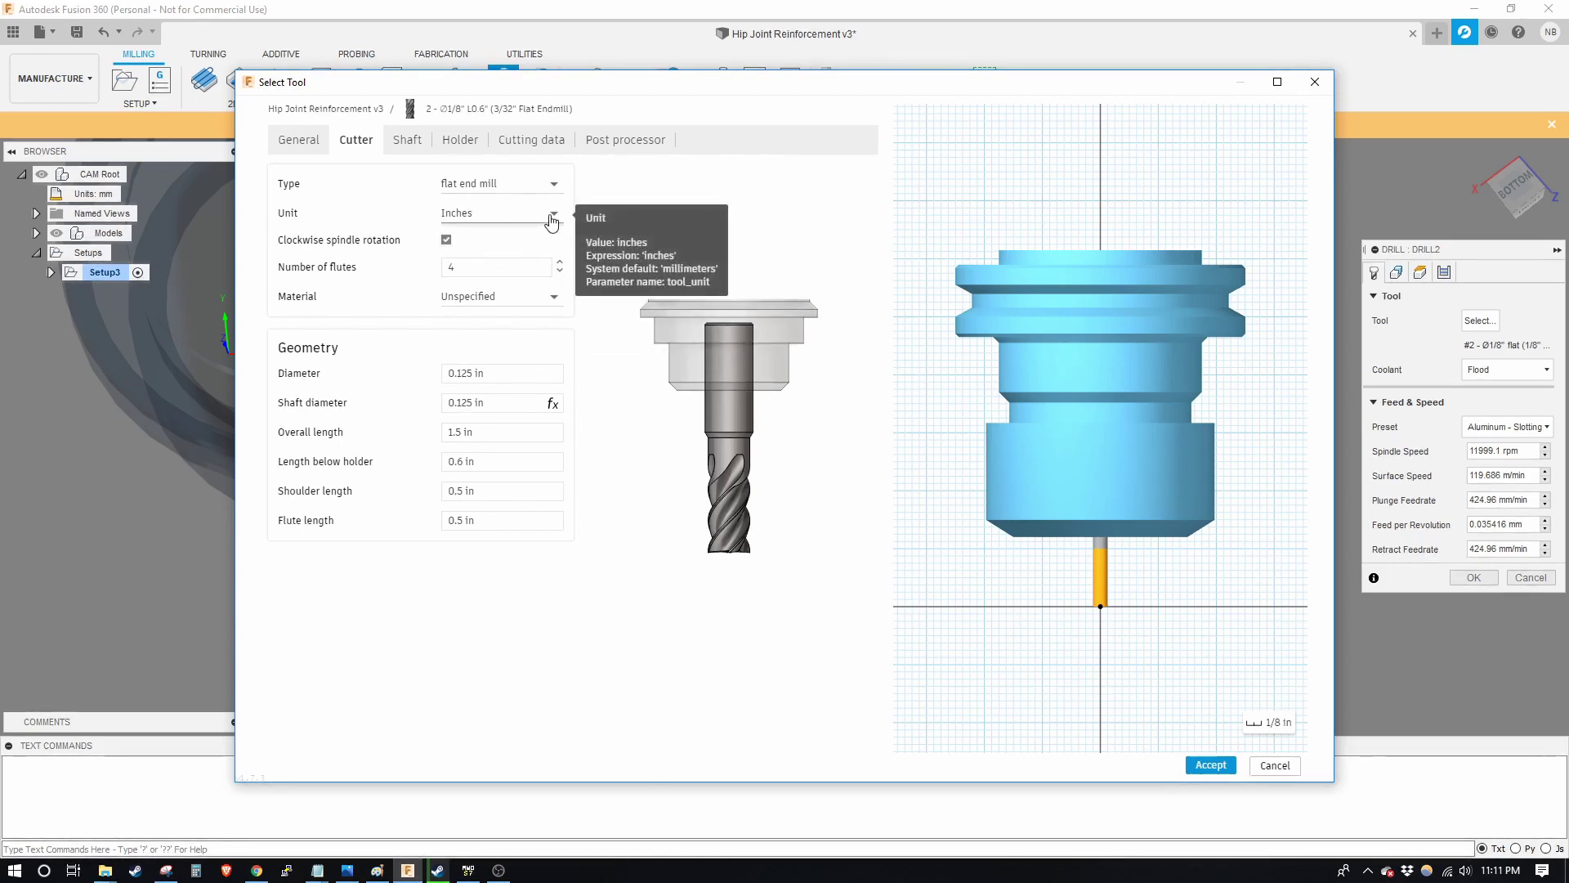
{"action": "left_click", "coordinate": [549, 304]}
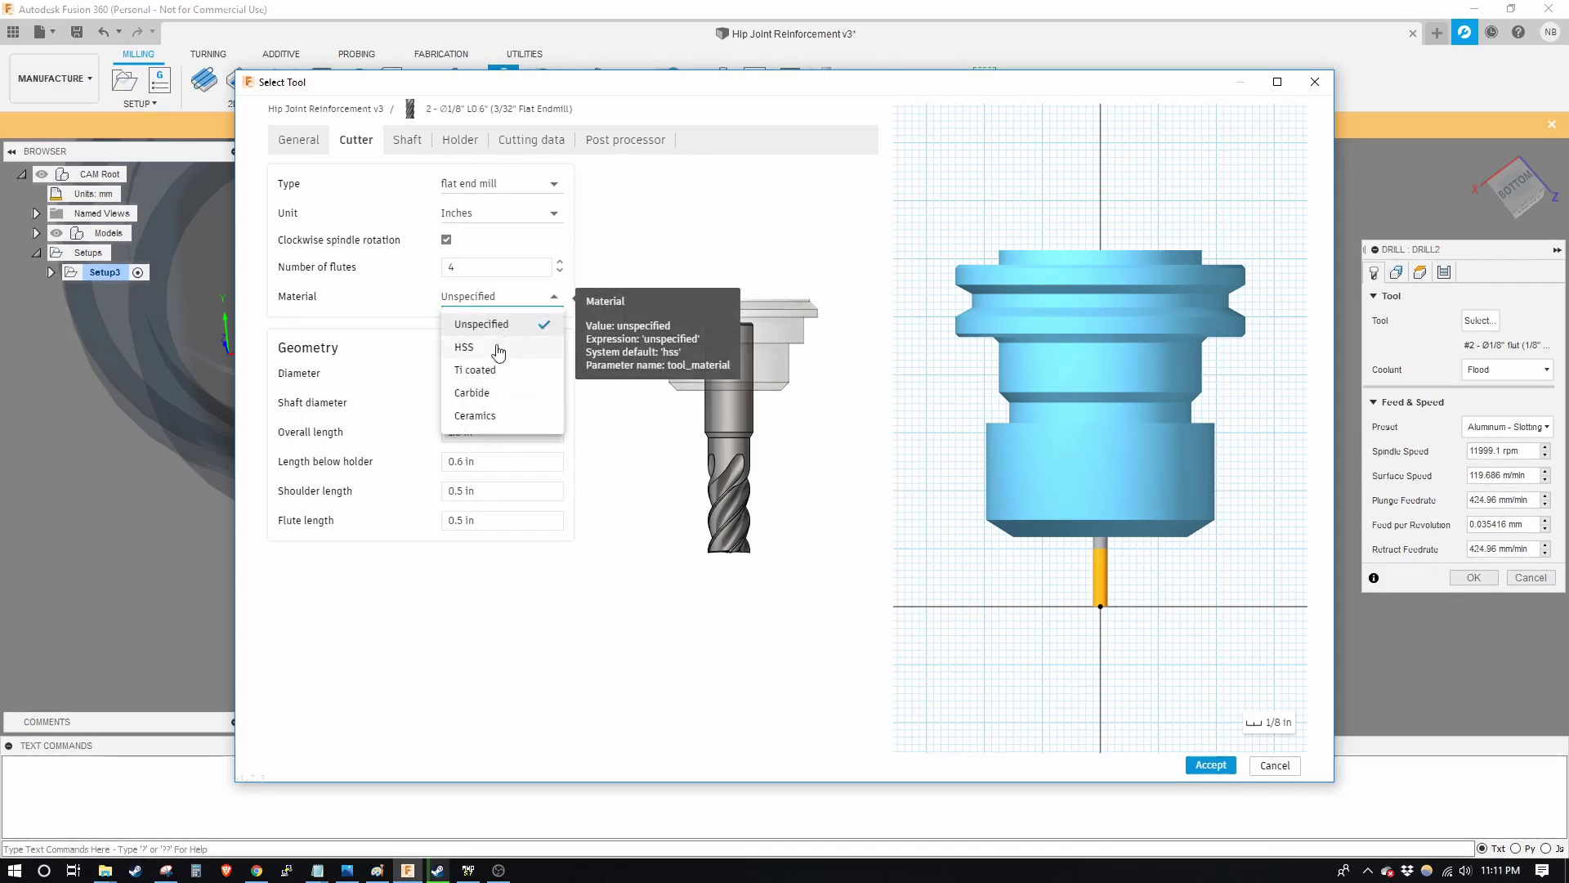
{"action": "left_click", "coordinate": [497, 351]}
{"action": "left_click", "coordinate": [523, 298]}
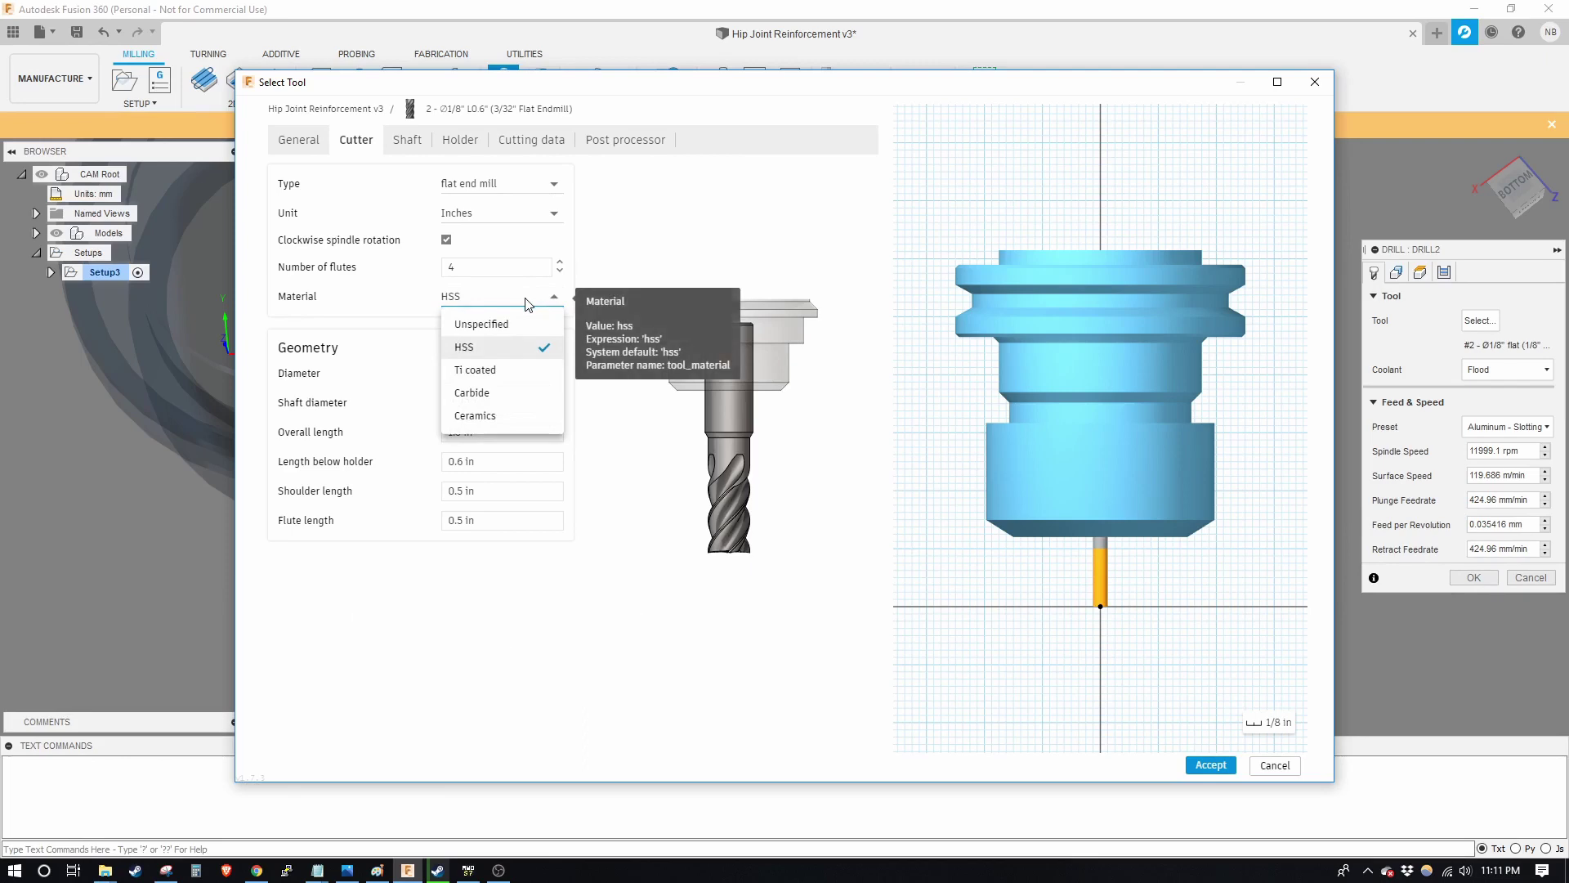
{"action": "left_click", "coordinate": [500, 348]}
{"action": "left_click", "coordinate": [517, 375]}
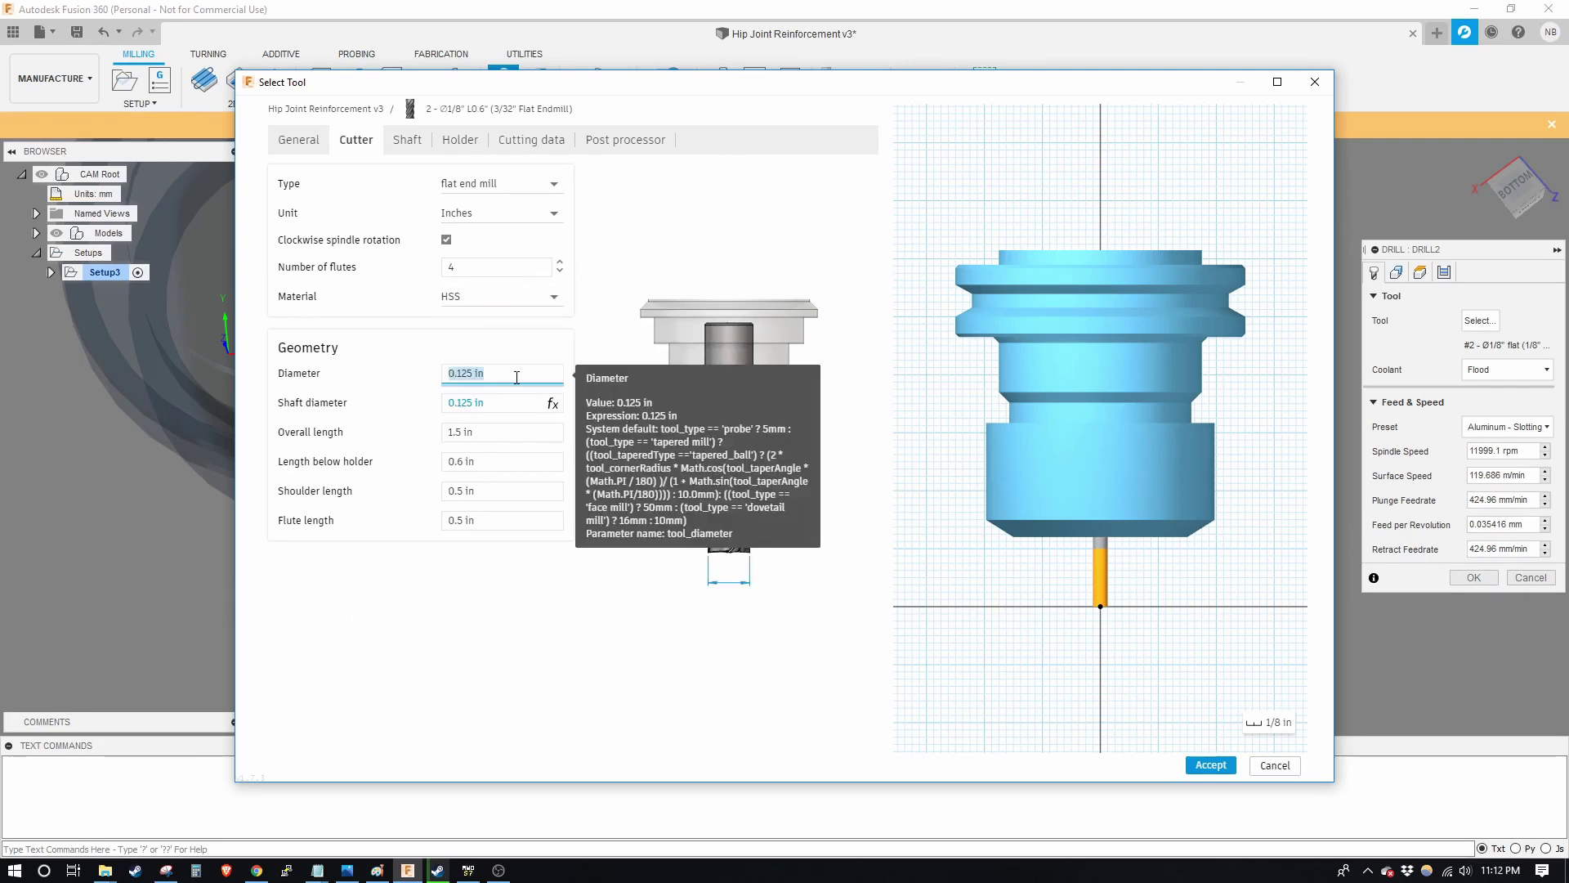
{"action": "key", "text": "Left"}
{"action": "key", "text": "Delete"}
{"action": "key", "text": "Delete"}
{"action": "key", "text": "Delete"}
{"action": "key", "text": "Delete"}
{"action": "key", "text": "Delete"}
{"action": "key", "text": "Delete"}
{"action": "type", "text": "3/32"}
{"action": "key", "text": "Tab"}
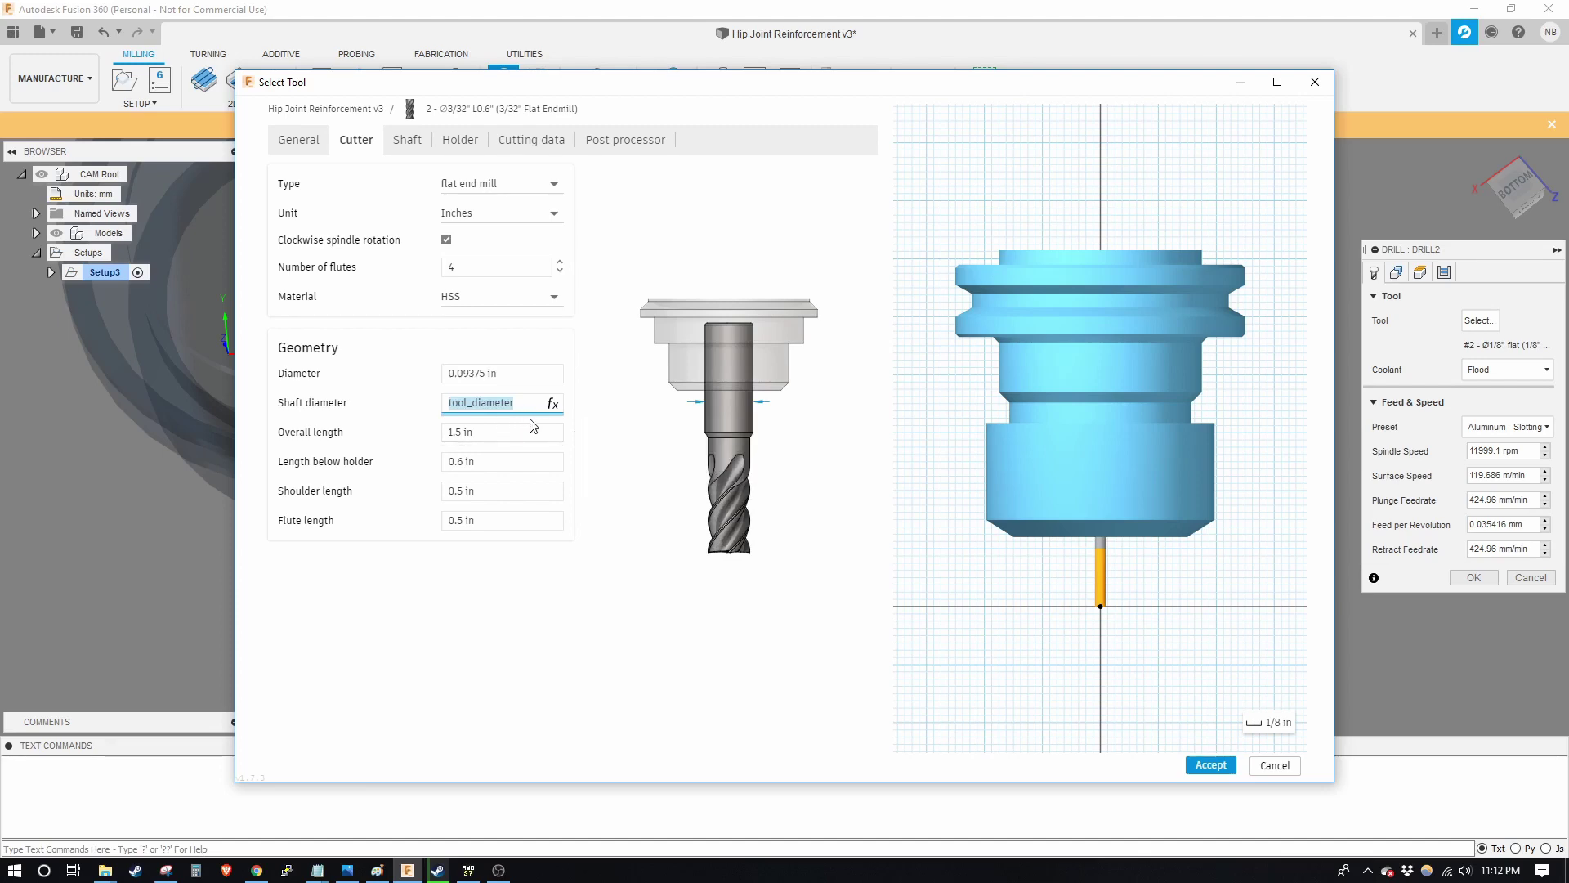
{"action": "type", "text": "1/"}
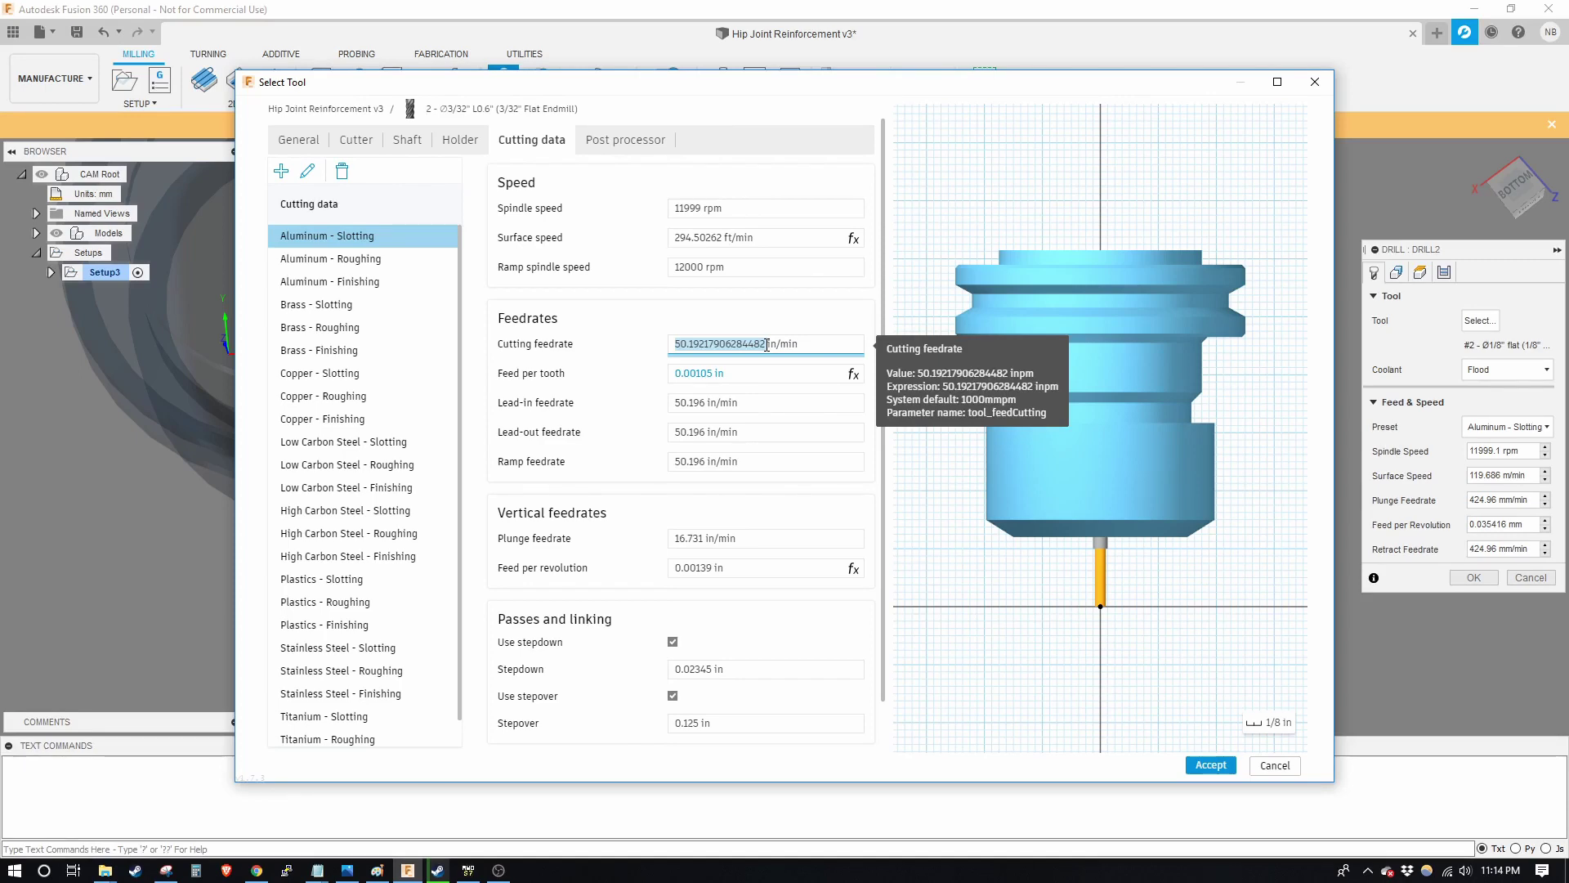
In Calculator, divide 50 by 4 three times to reach 0.78125, then close it
{"action": "key", "text": "XF86Calculator"}
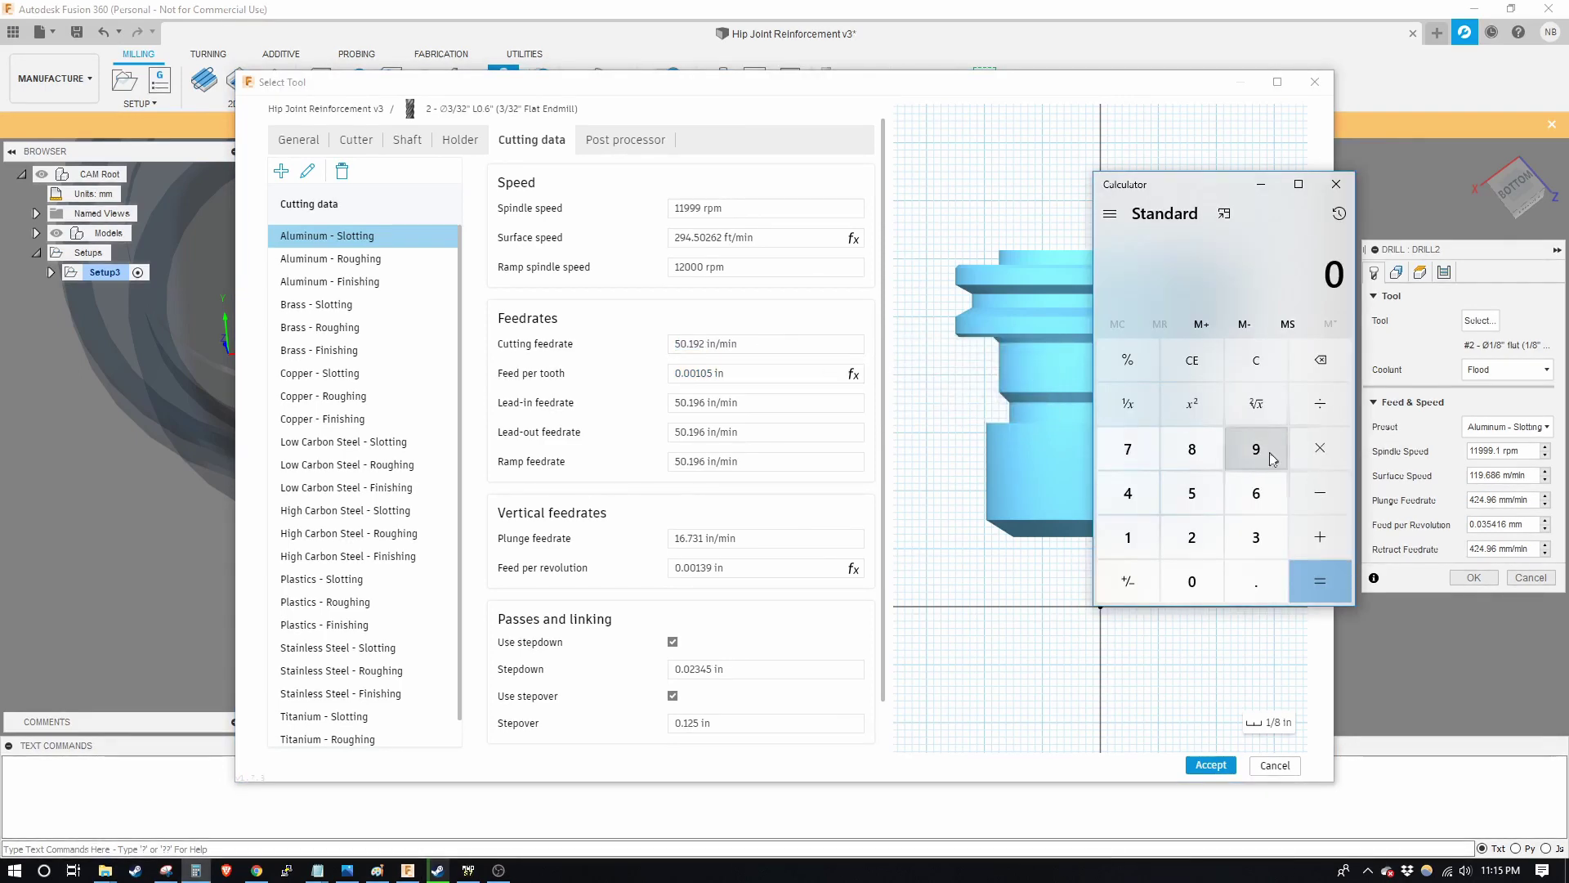
{"action": "left_click", "coordinate": [1191, 493]}
{"action": "left_click", "coordinate": [1173, 582]}
{"action": "left_click", "coordinate": [1320, 403]}
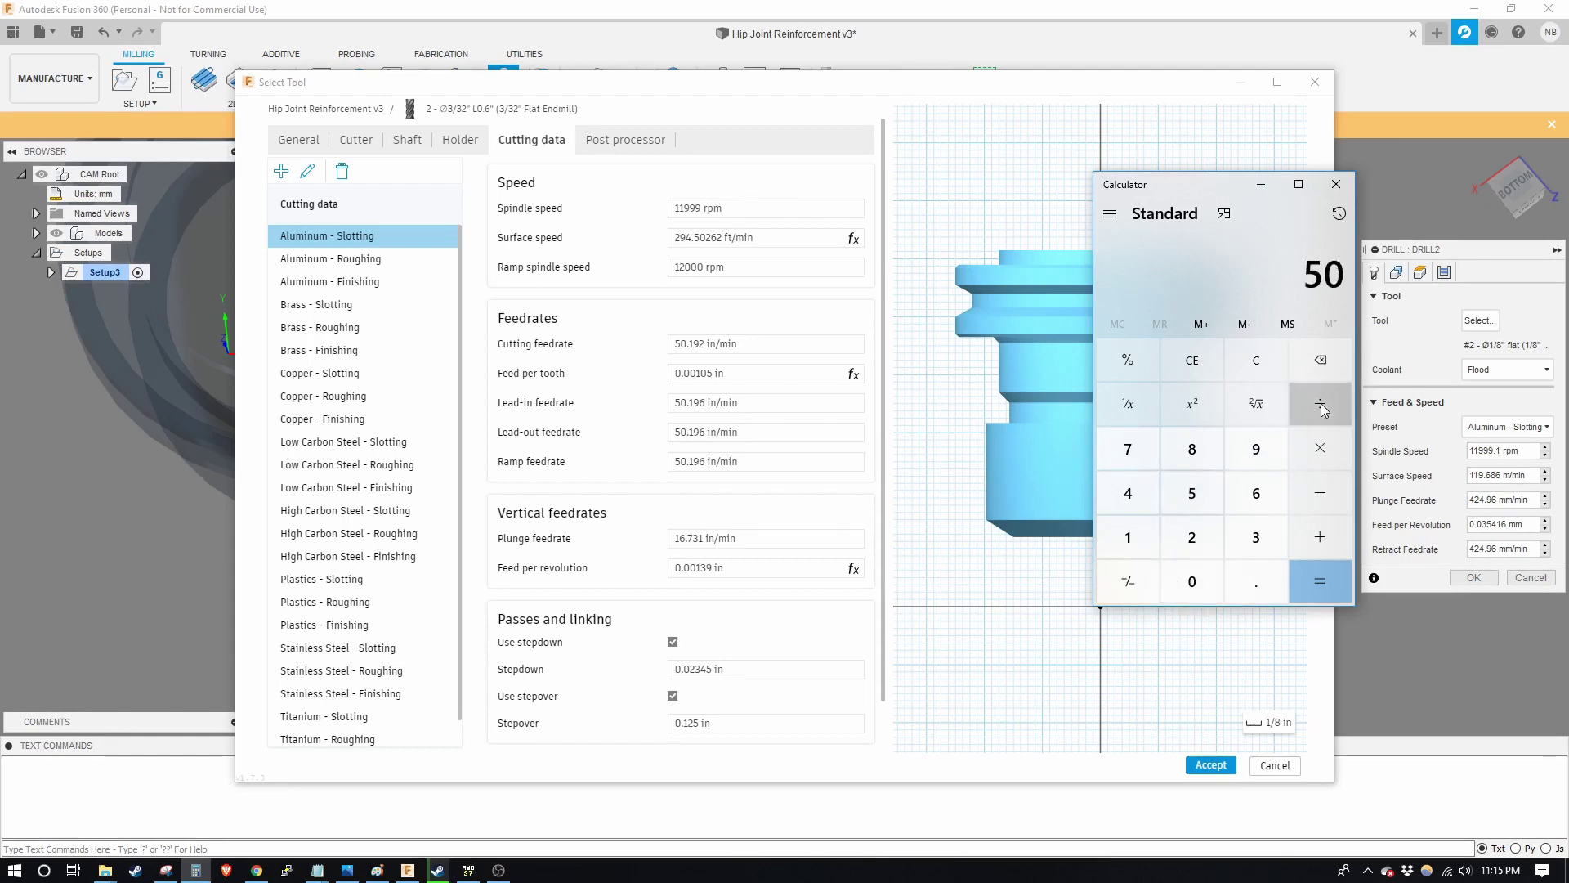
{"action": "left_click", "coordinate": [1128, 493]}
{"action": "left_click", "coordinate": [1316, 580]}
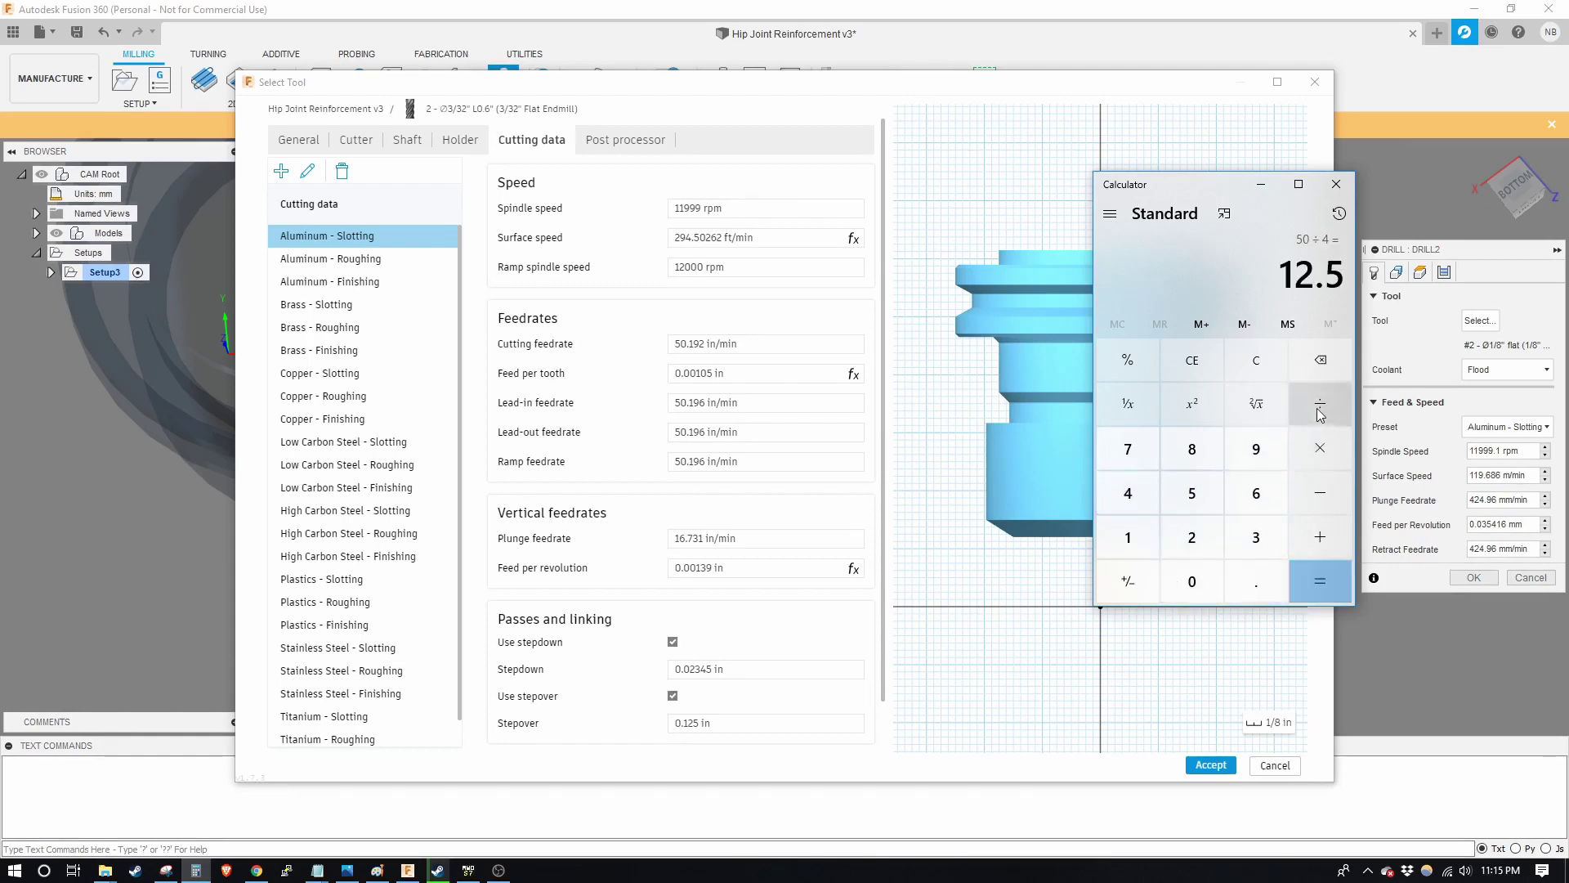
{"action": "left_click", "coordinate": [1320, 403]}
{"action": "left_click", "coordinate": [1128, 493]}
{"action": "left_click", "coordinate": [1294, 583]}
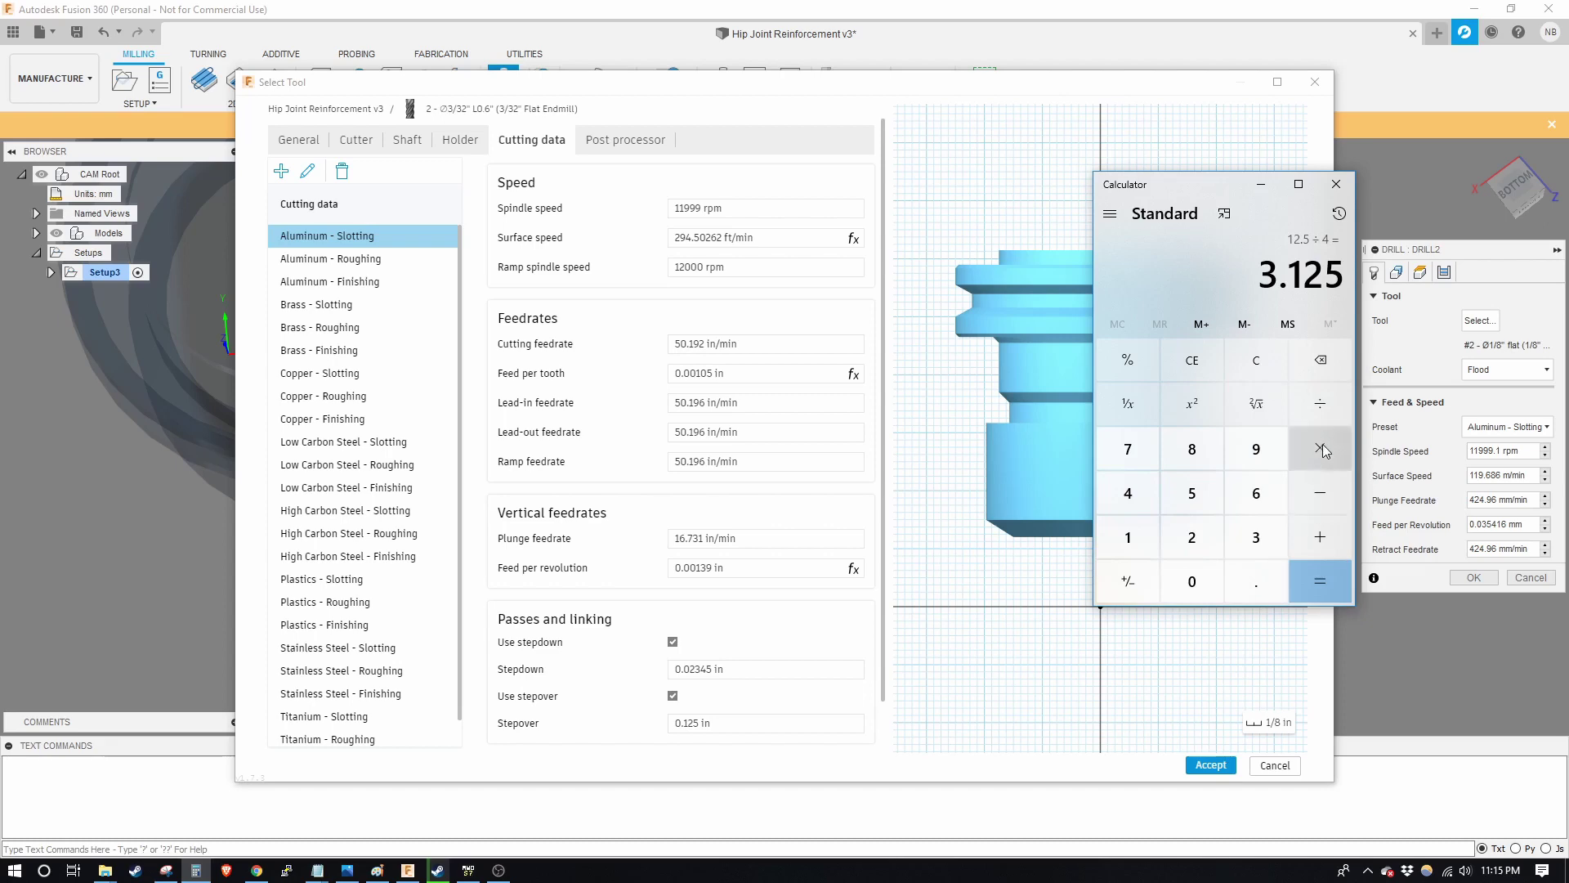
{"action": "left_click", "coordinate": [1328, 414]}
{"action": "left_click", "coordinate": [1128, 493]}
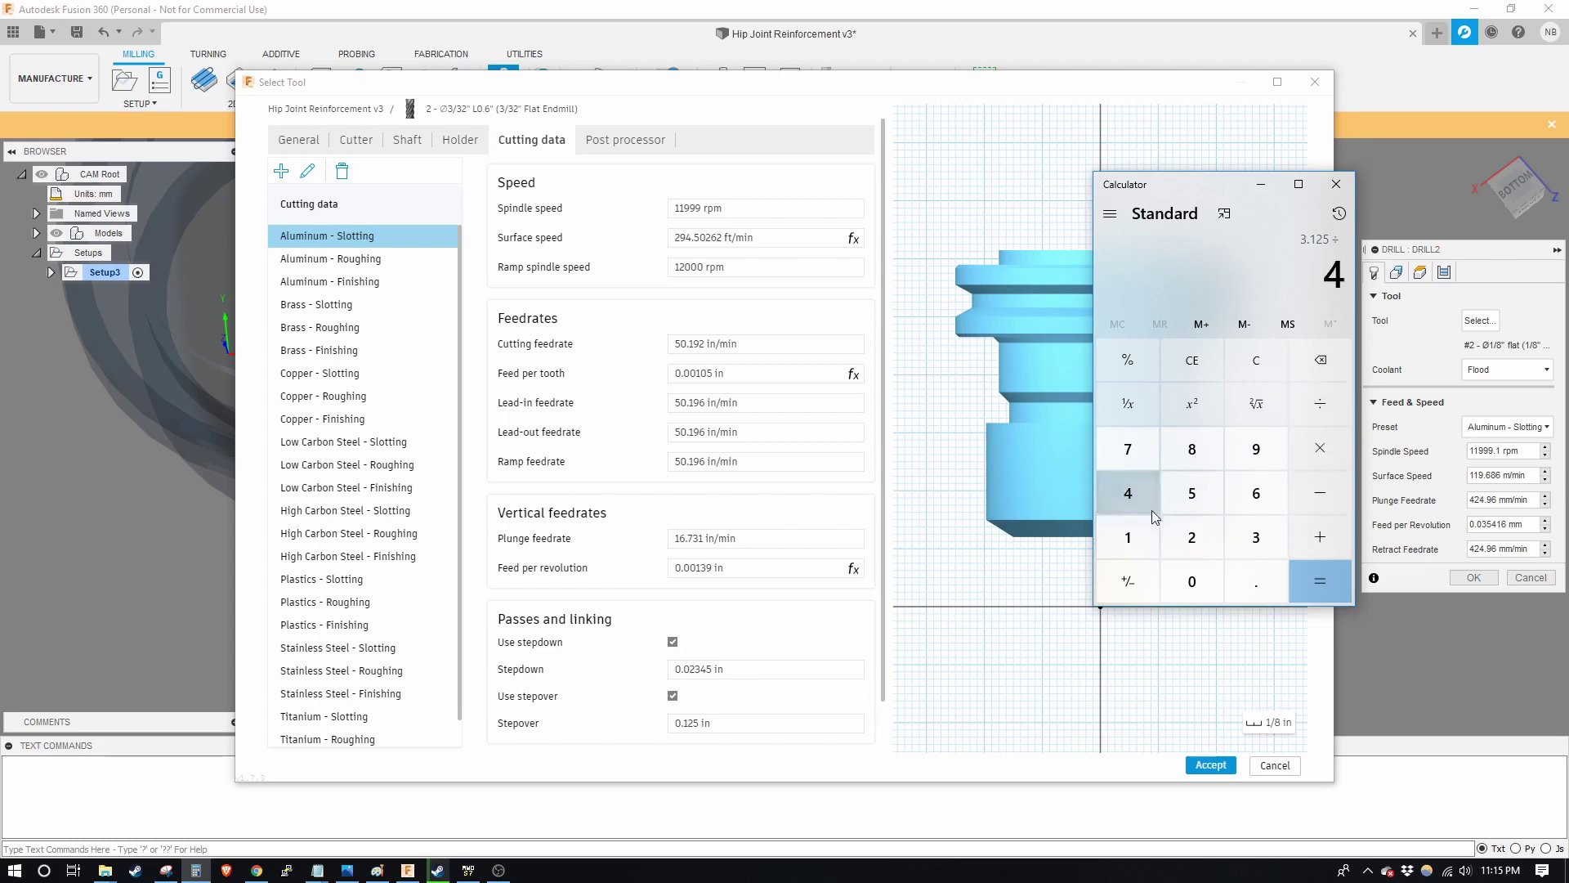
{"action": "left_click", "coordinate": [1317, 580]}
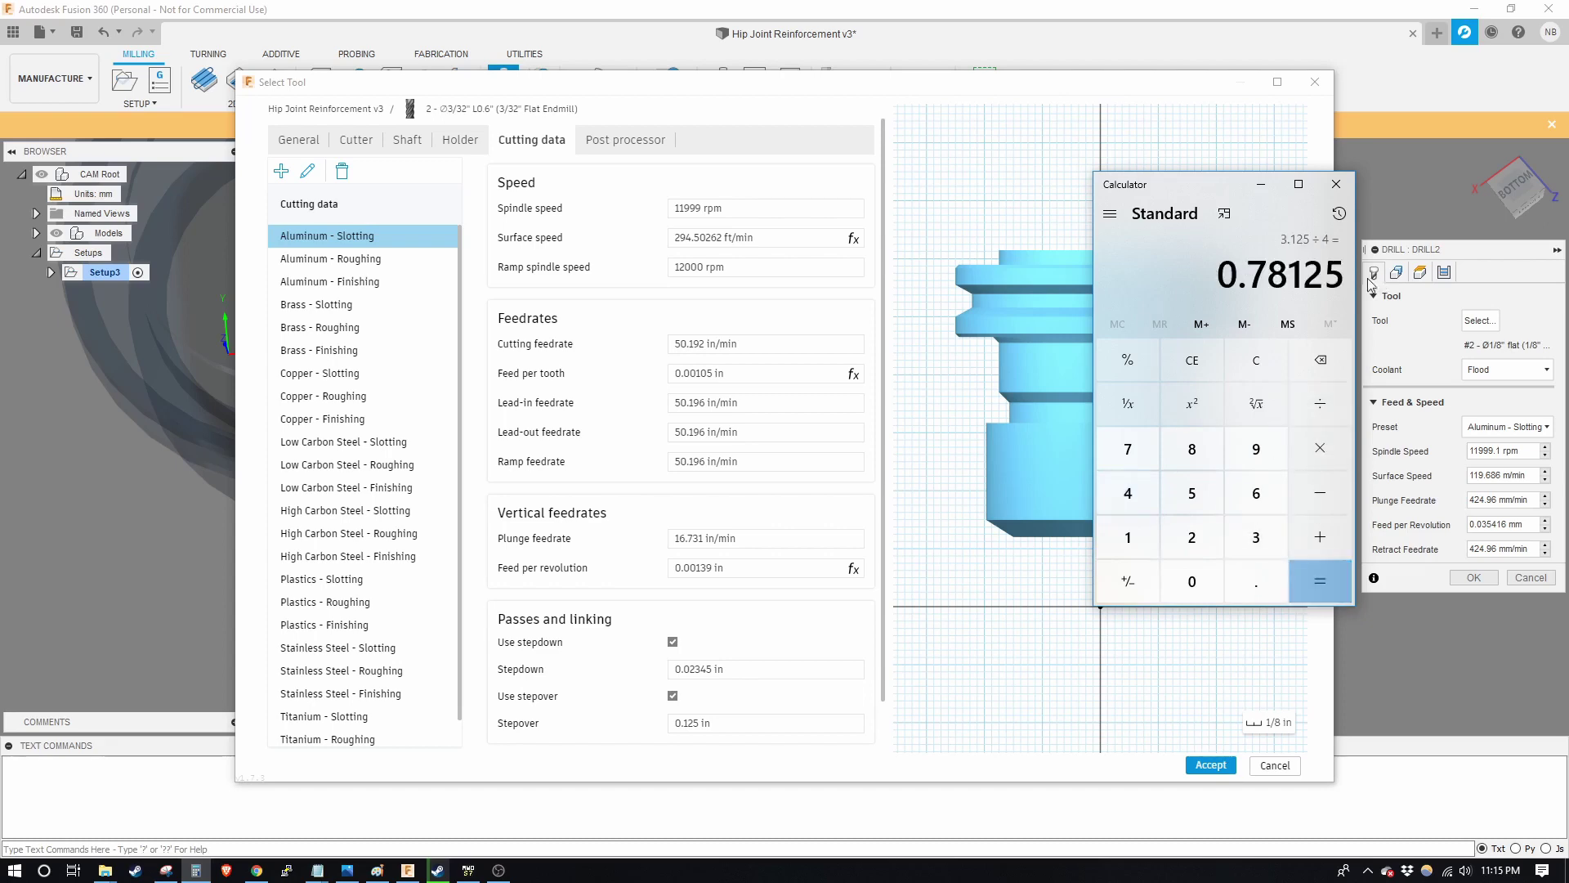
{"action": "left_click", "coordinate": [1336, 184]}
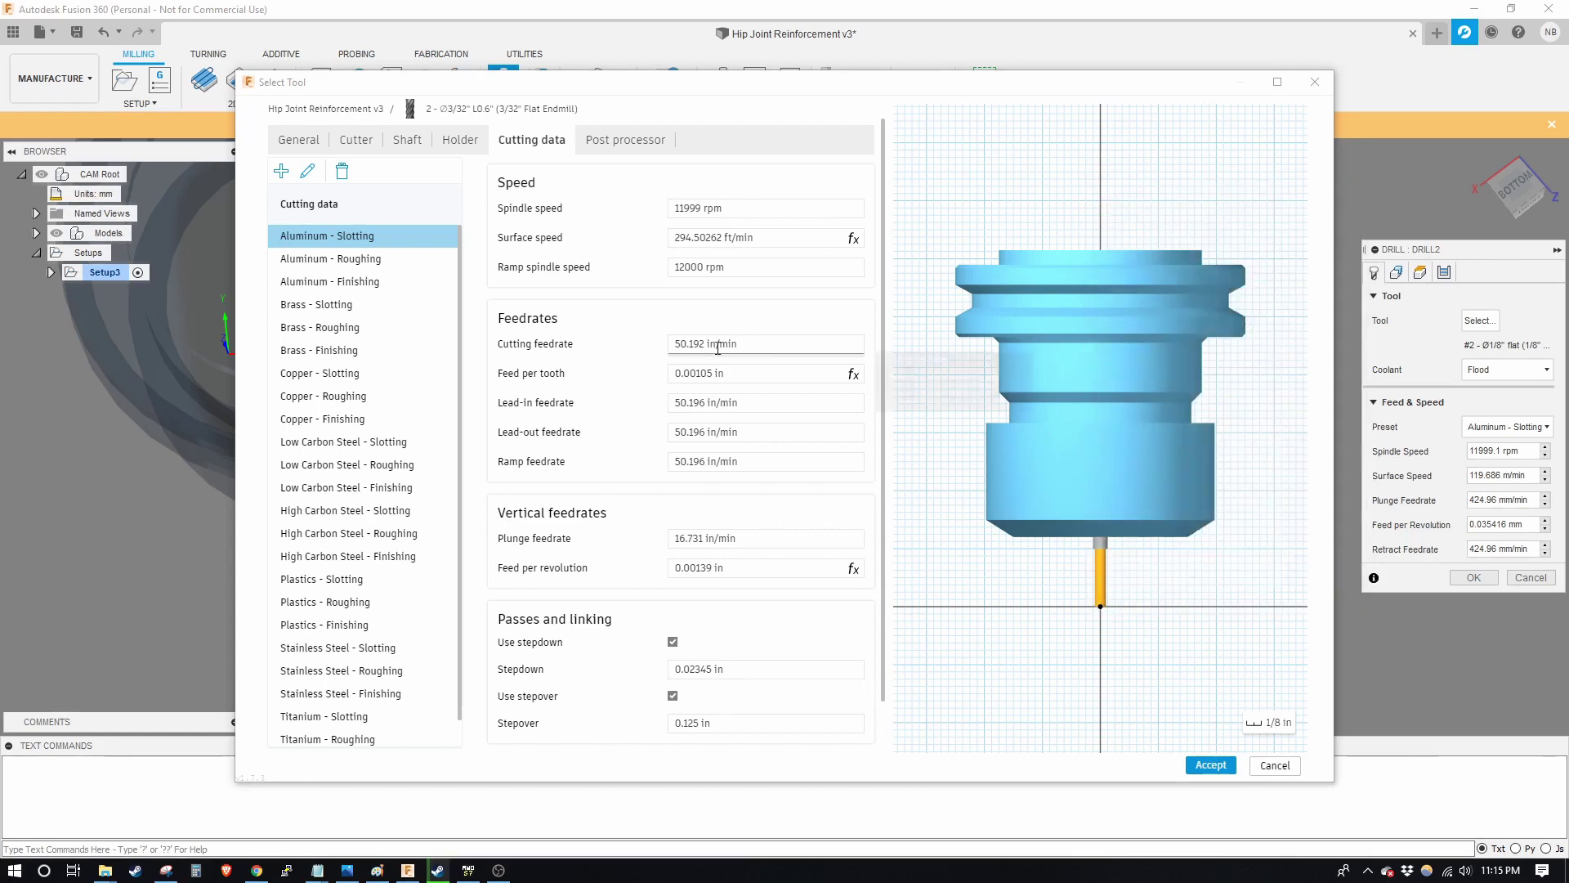
Set the cutting and lead-in feedrates to 1 in/min
{"action": "double_click", "coordinate": [717, 347]}
{"action": "type", "text": "1"}
{"action": "key", "text": "Return"}
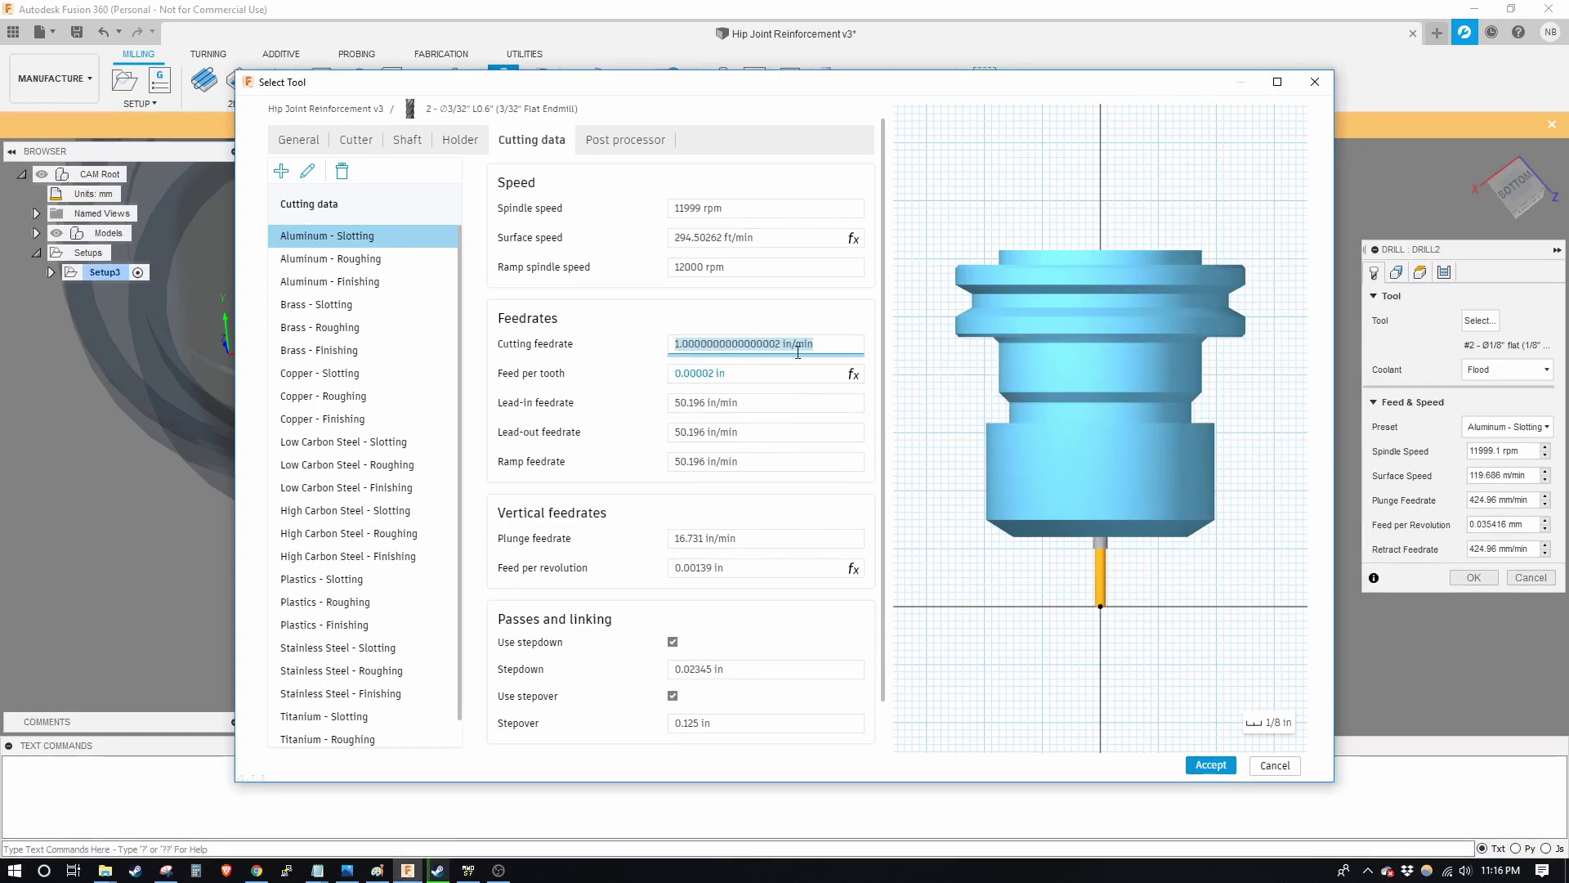
{"action": "mouse_move", "coordinate": [800, 378]}
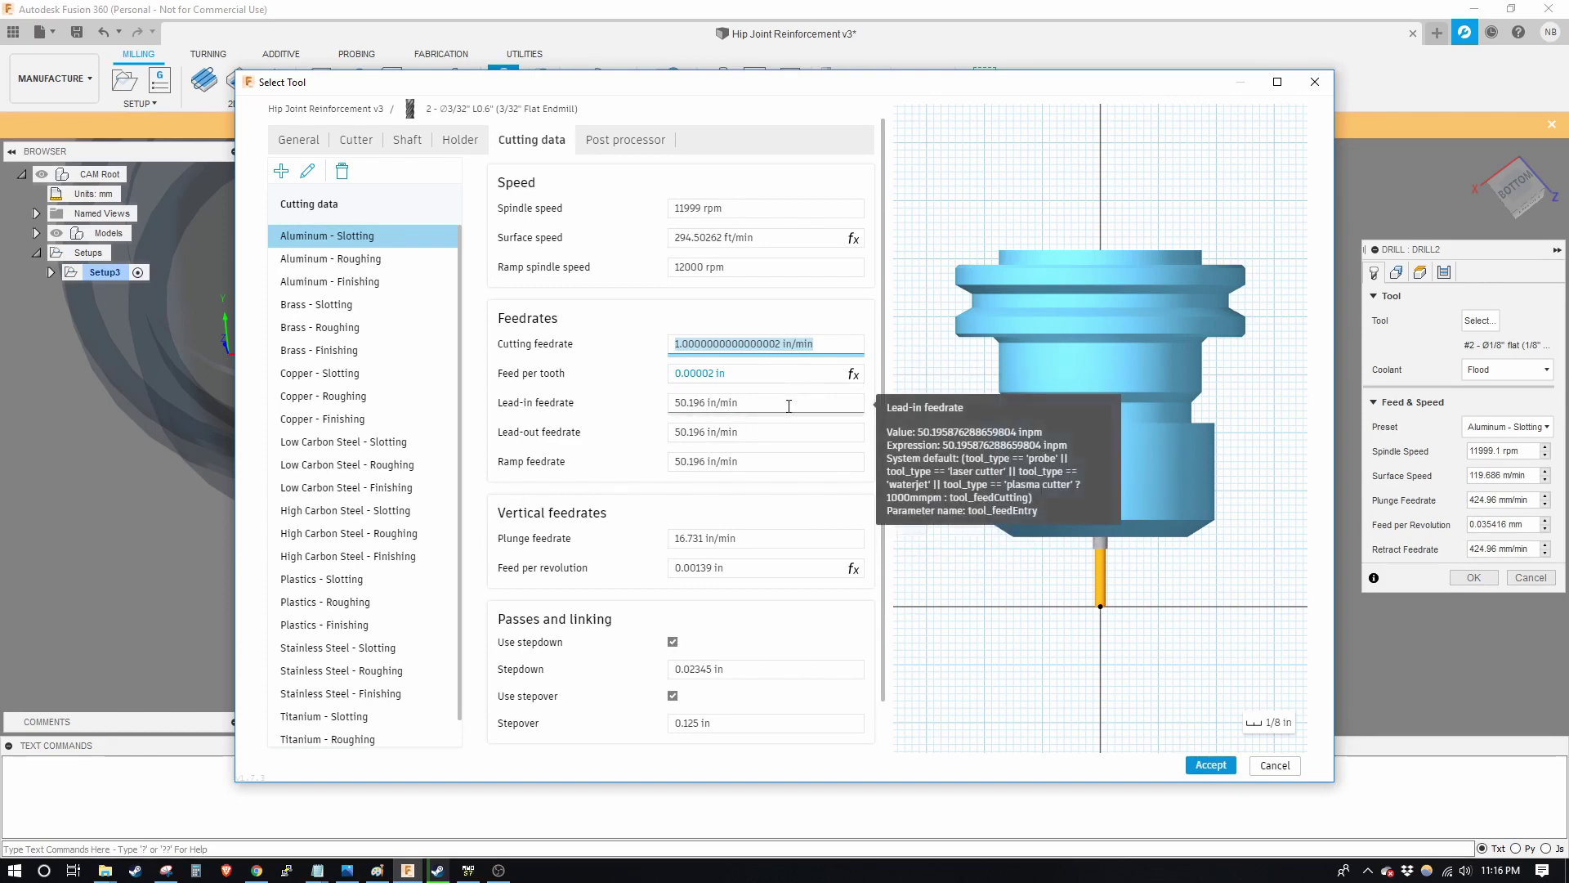
{"action": "left_click", "coordinate": [785, 402]}
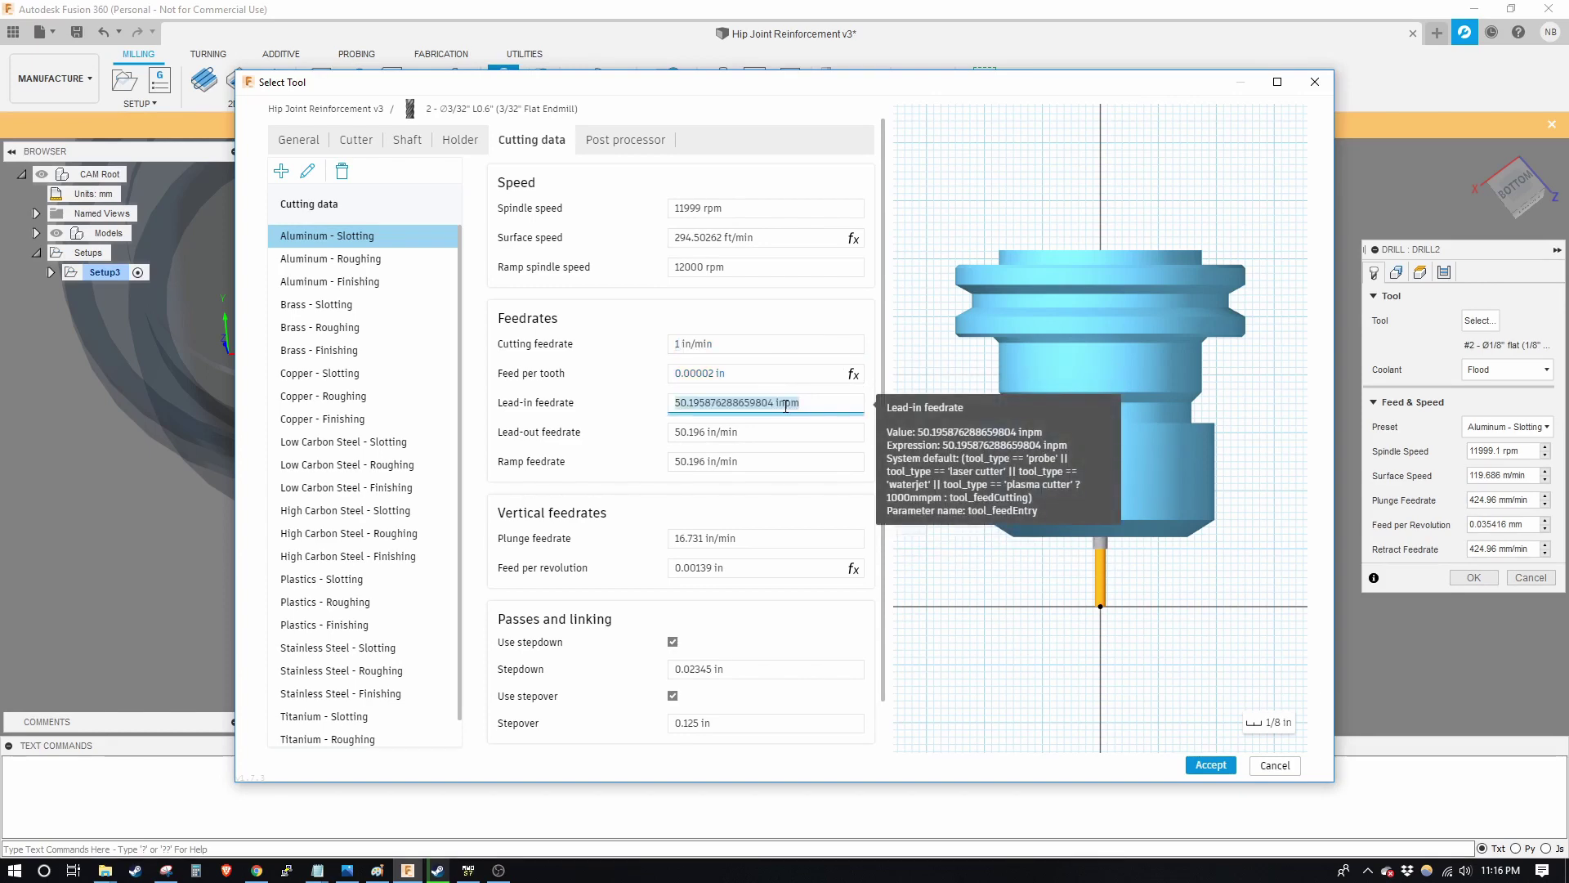
{"action": "left_click", "coordinate": [762, 404]}
{"action": "left_click_drag", "start_coordinate": [753, 403], "coordinate": [652, 416]}
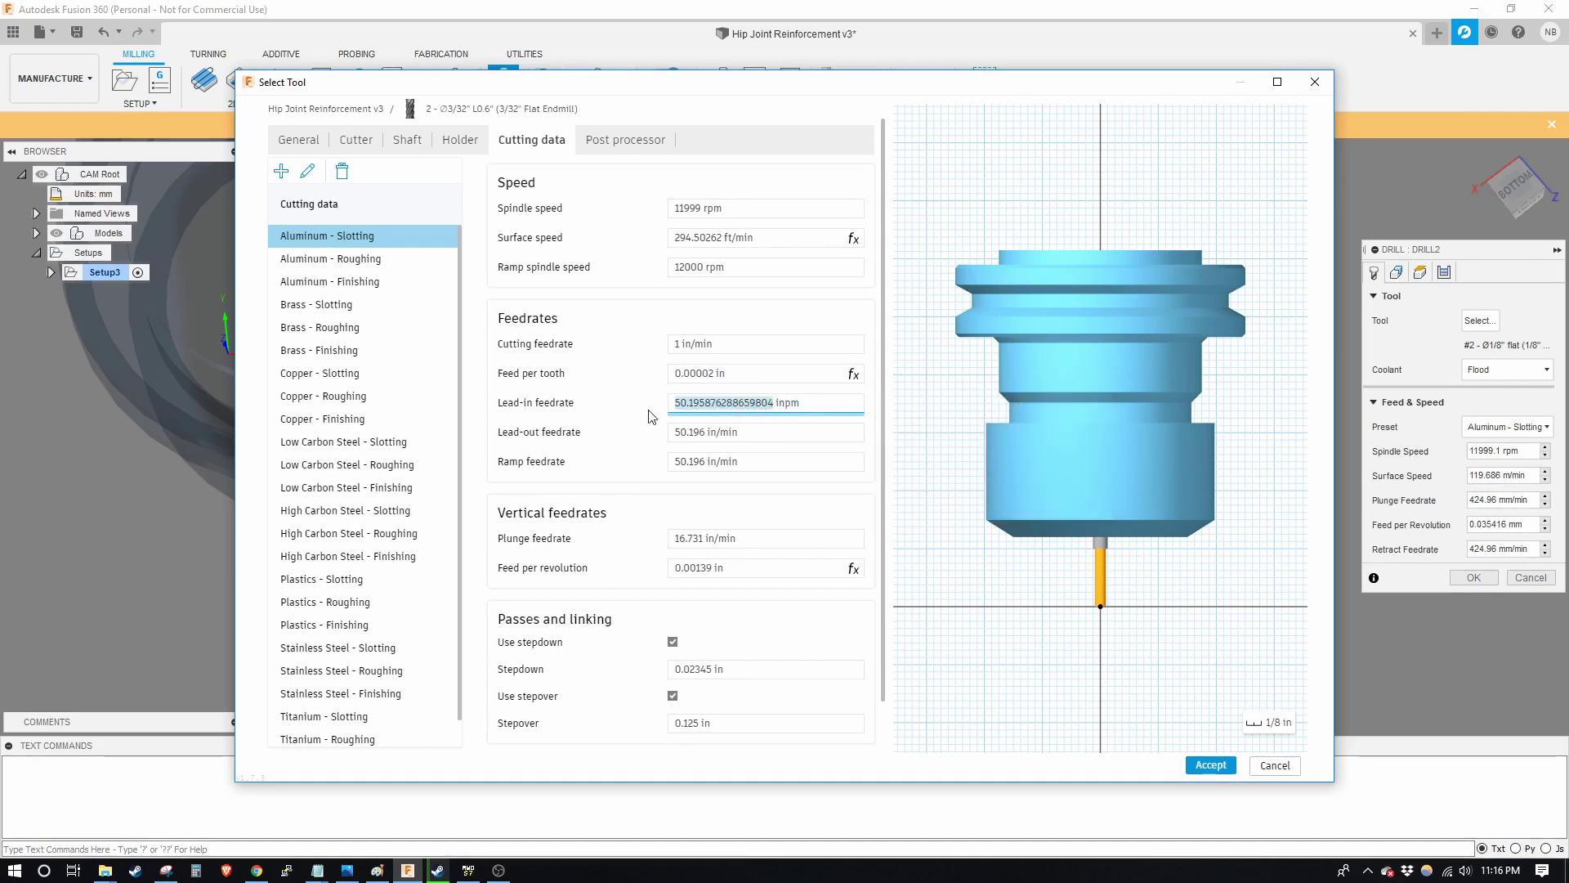
{"action": "type", "text": "1"}
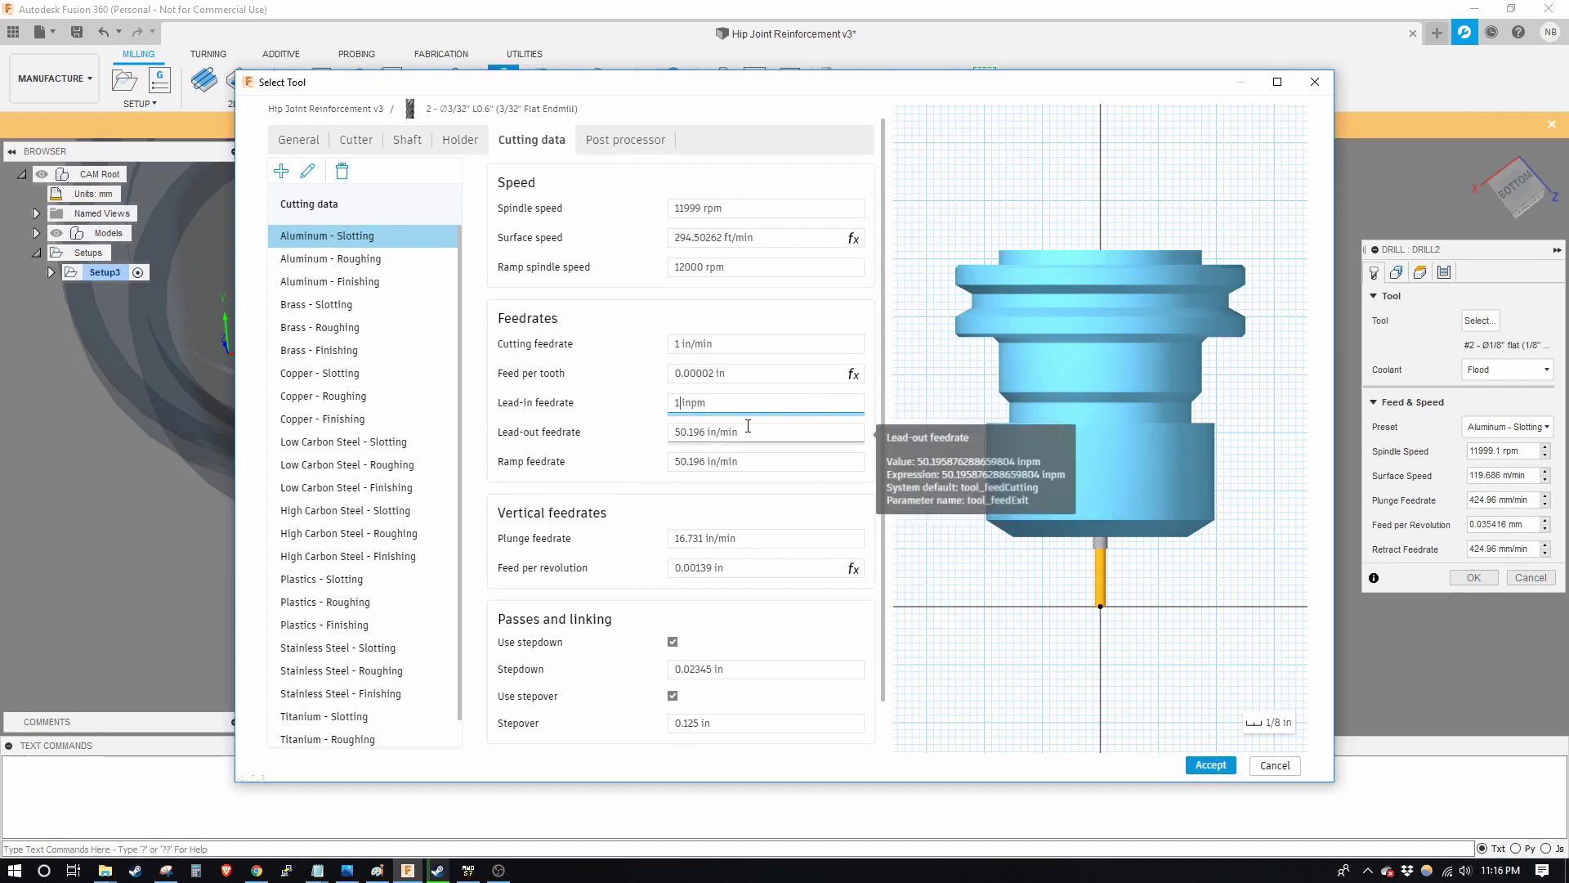
Set the lead-out and ramp feedrates to 1 in/min
{"action": "left_click", "coordinate": [737, 431]}
{"action": "left_click", "coordinate": [755, 432]}
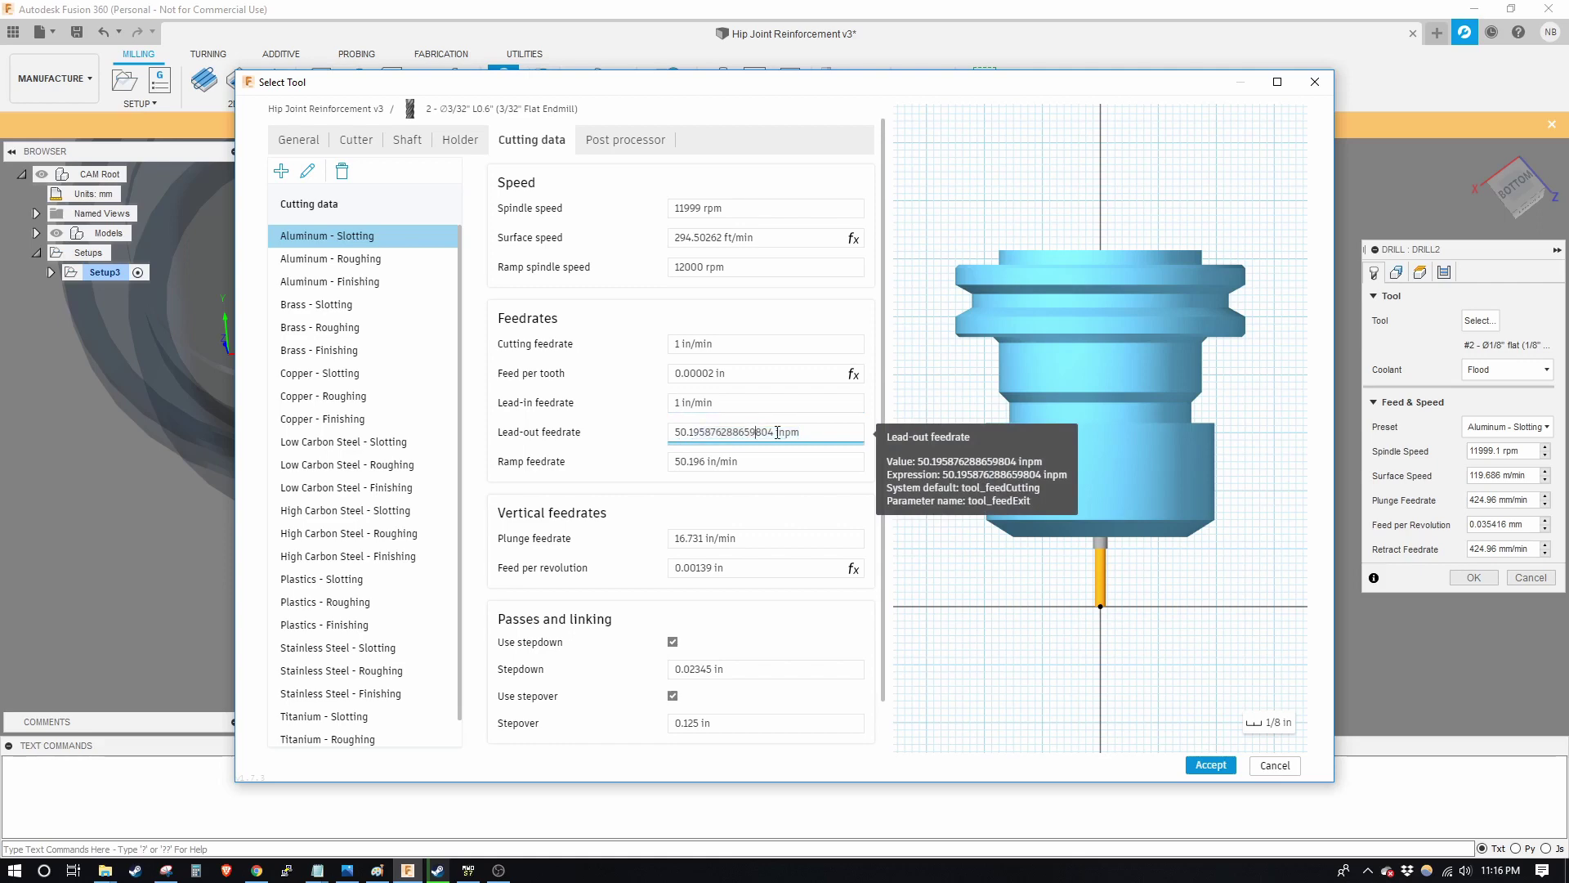
{"action": "double_click", "coordinate": [775, 431]}
{"action": "type", "text": "1"}
{"action": "left_click", "coordinate": [716, 462]}
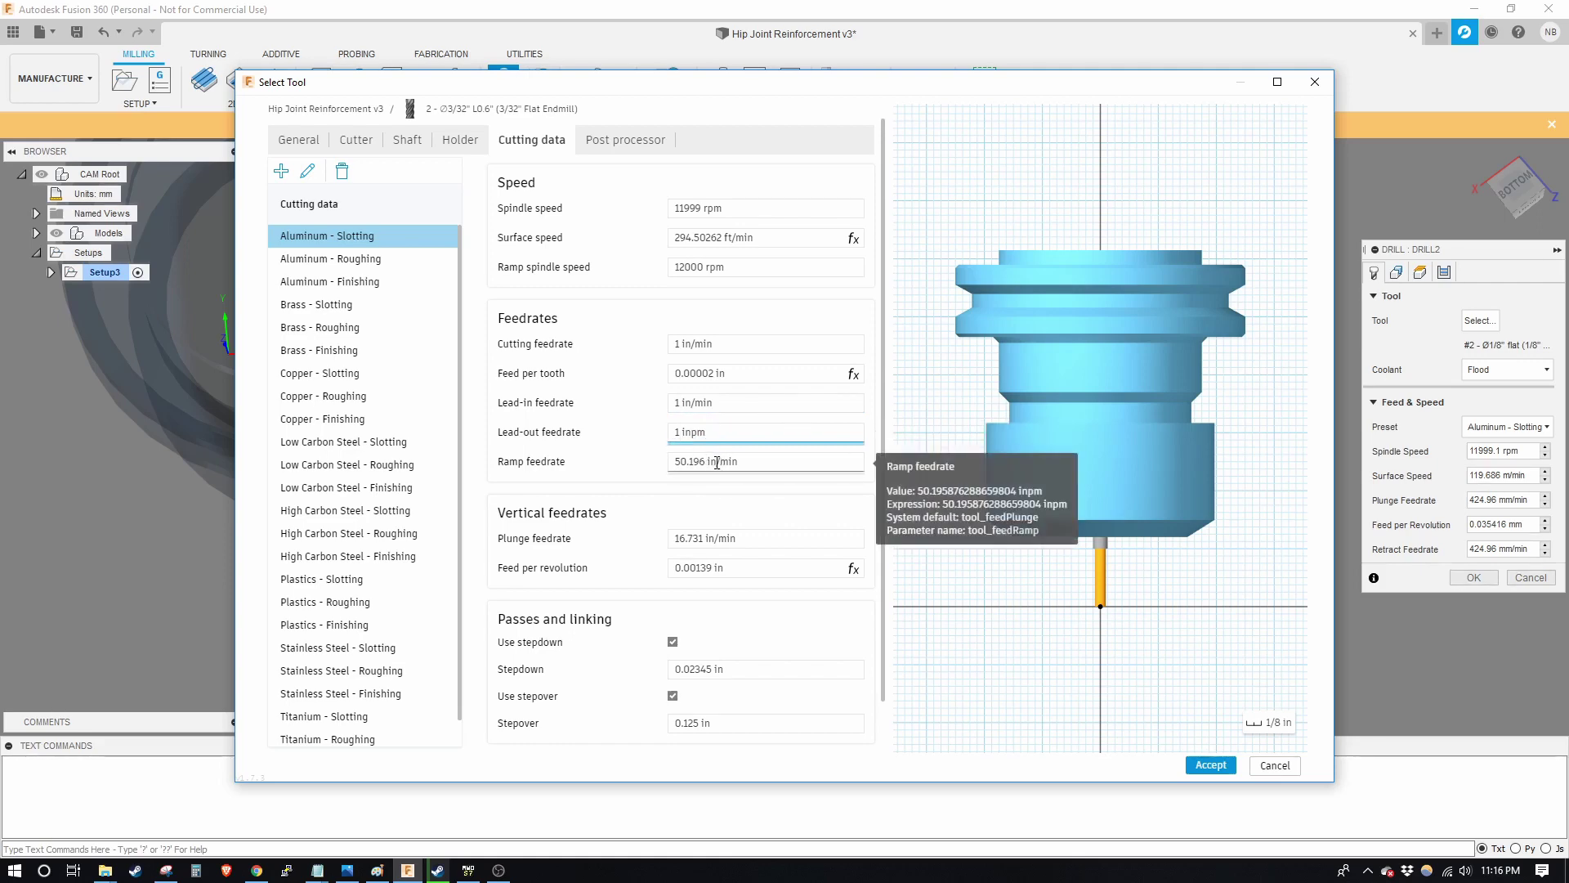
{"action": "double_click", "coordinate": [772, 462]}
{"action": "type", "text": "1"}
Set the plunge feedrate to 0.2 in/min and save the edited tool
{"action": "left_click", "coordinate": [763, 536]}
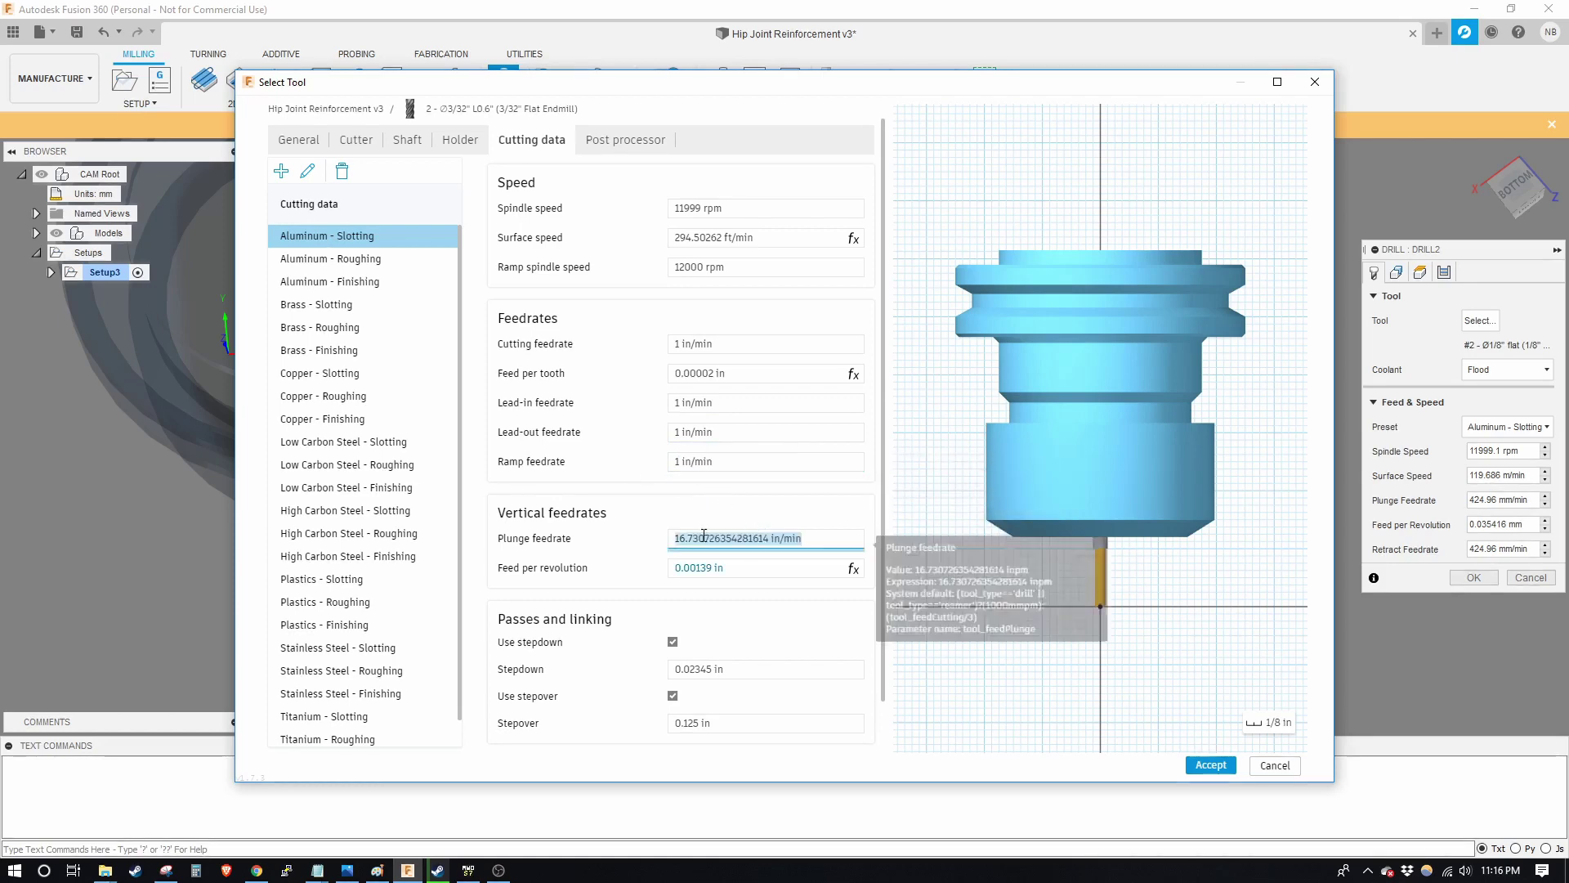
{"action": "left_click", "coordinate": [769, 537]}
{"action": "double_click", "coordinate": [769, 538]}
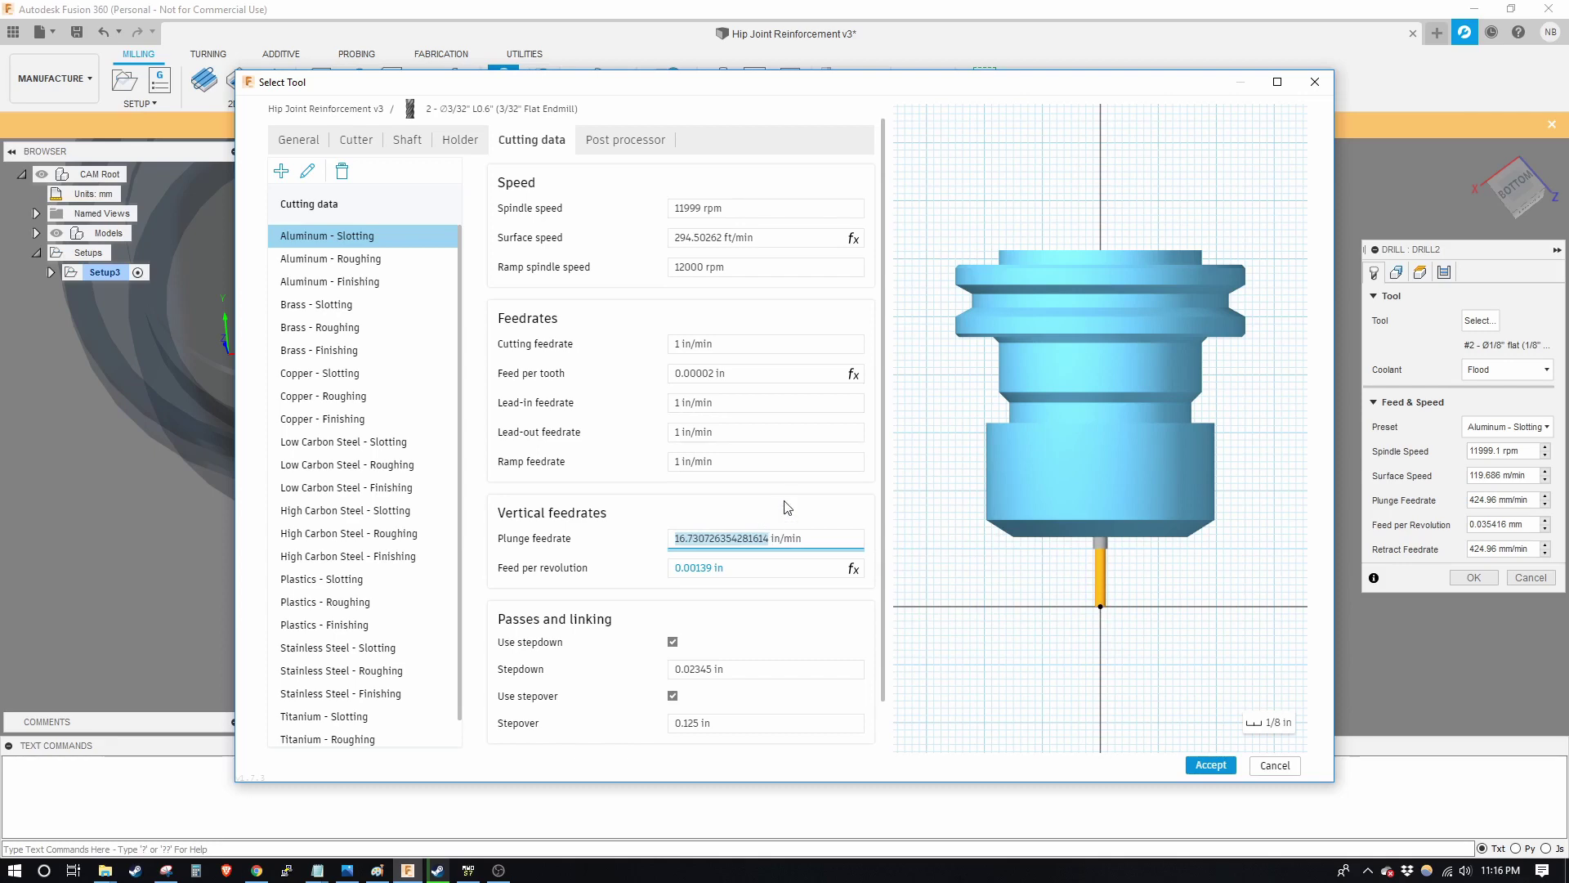
{"action": "key", "text": "BackSpace"}
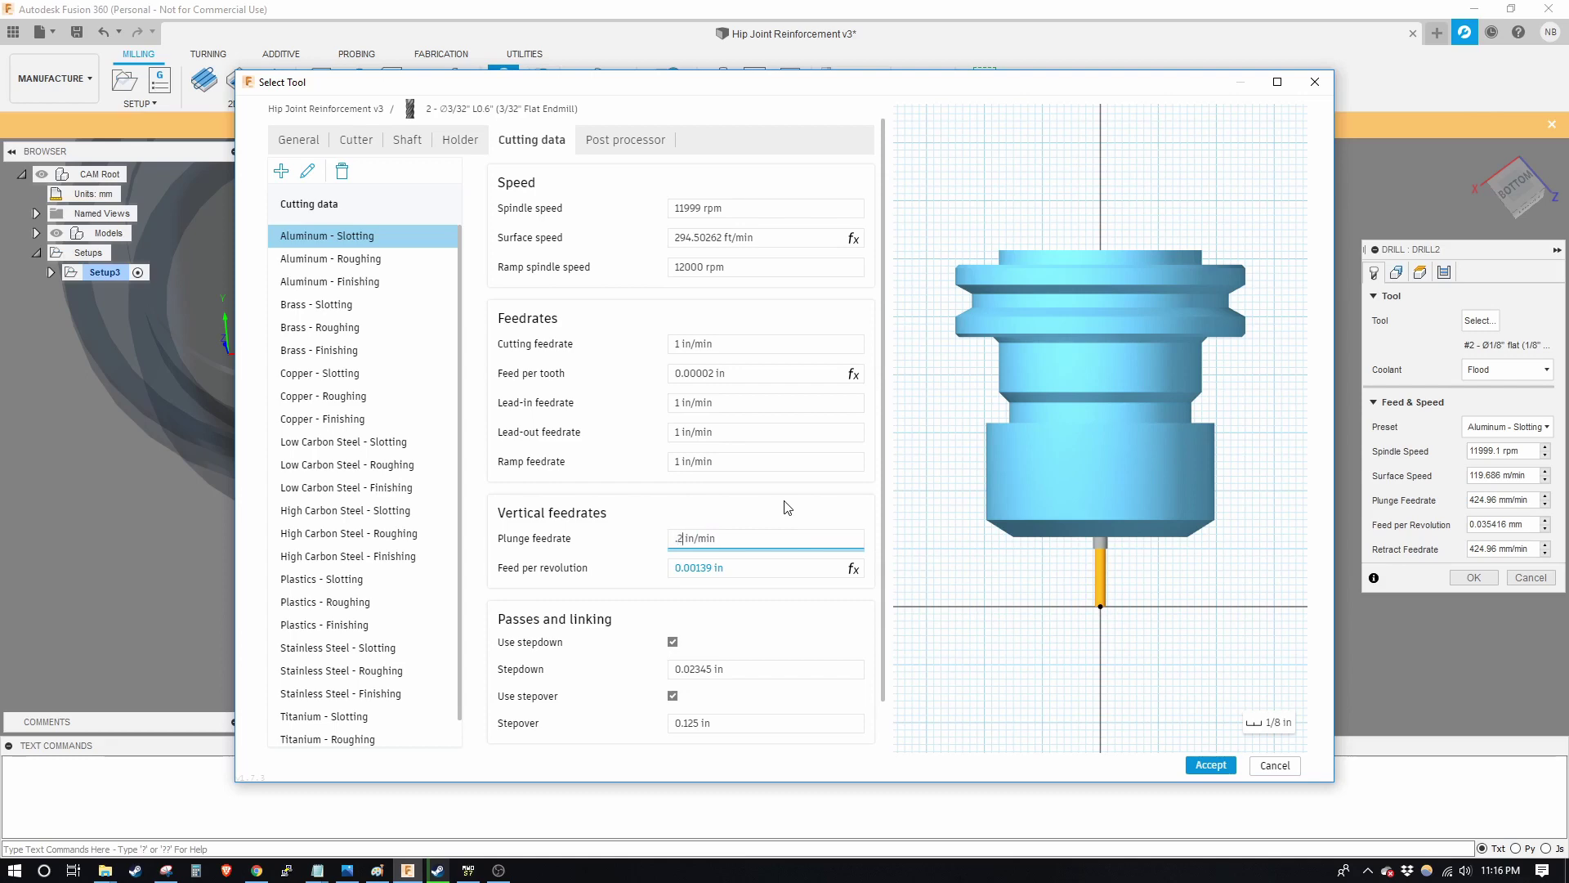
{"action": "key", "text": "Return"}
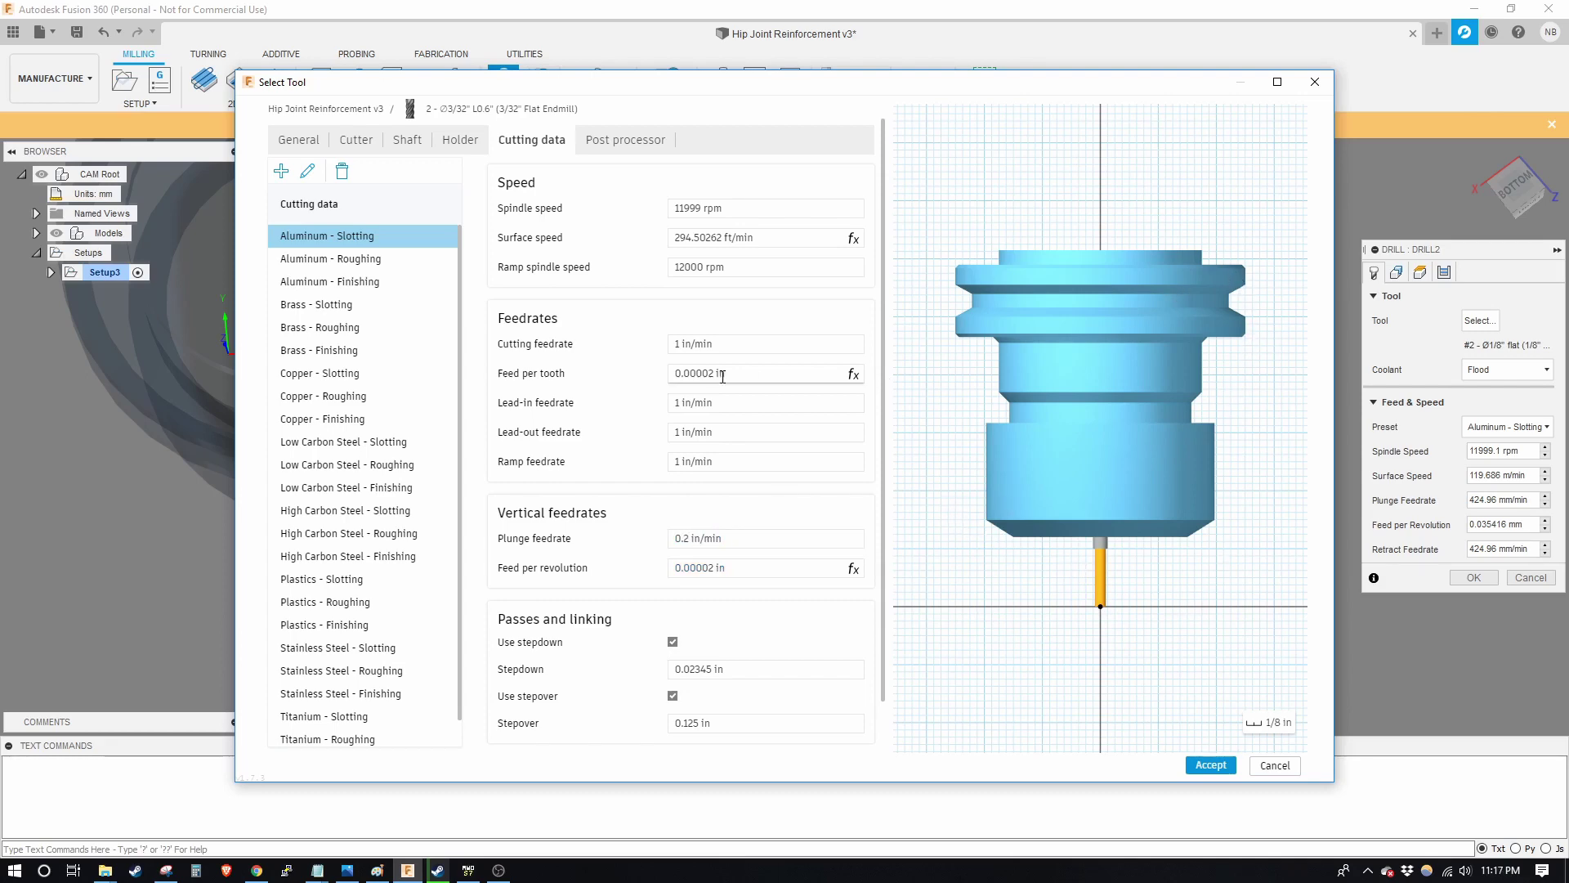
{"action": "mouse_move", "coordinate": [733, 349]}
{"action": "left_click", "coordinate": [1223, 769]}
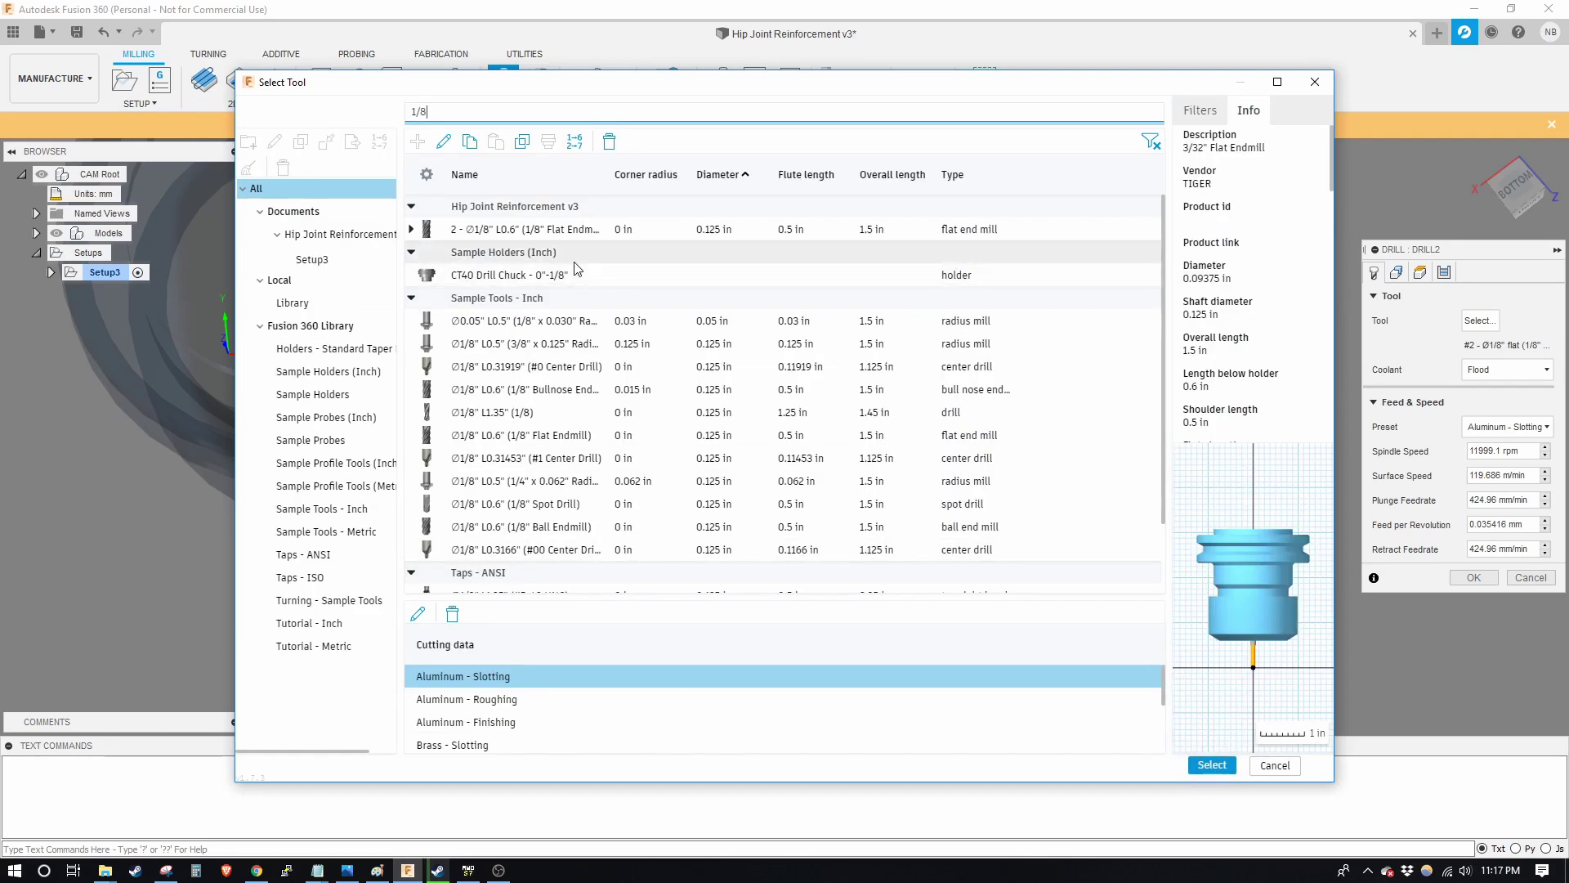
Clear the '1/8' search filter and assign the 2 - Ø3/32" flat end mill to the drill
{"action": "scroll", "coordinate": [576, 286], "scroll_direction": "down", "scroll_amount": 2}
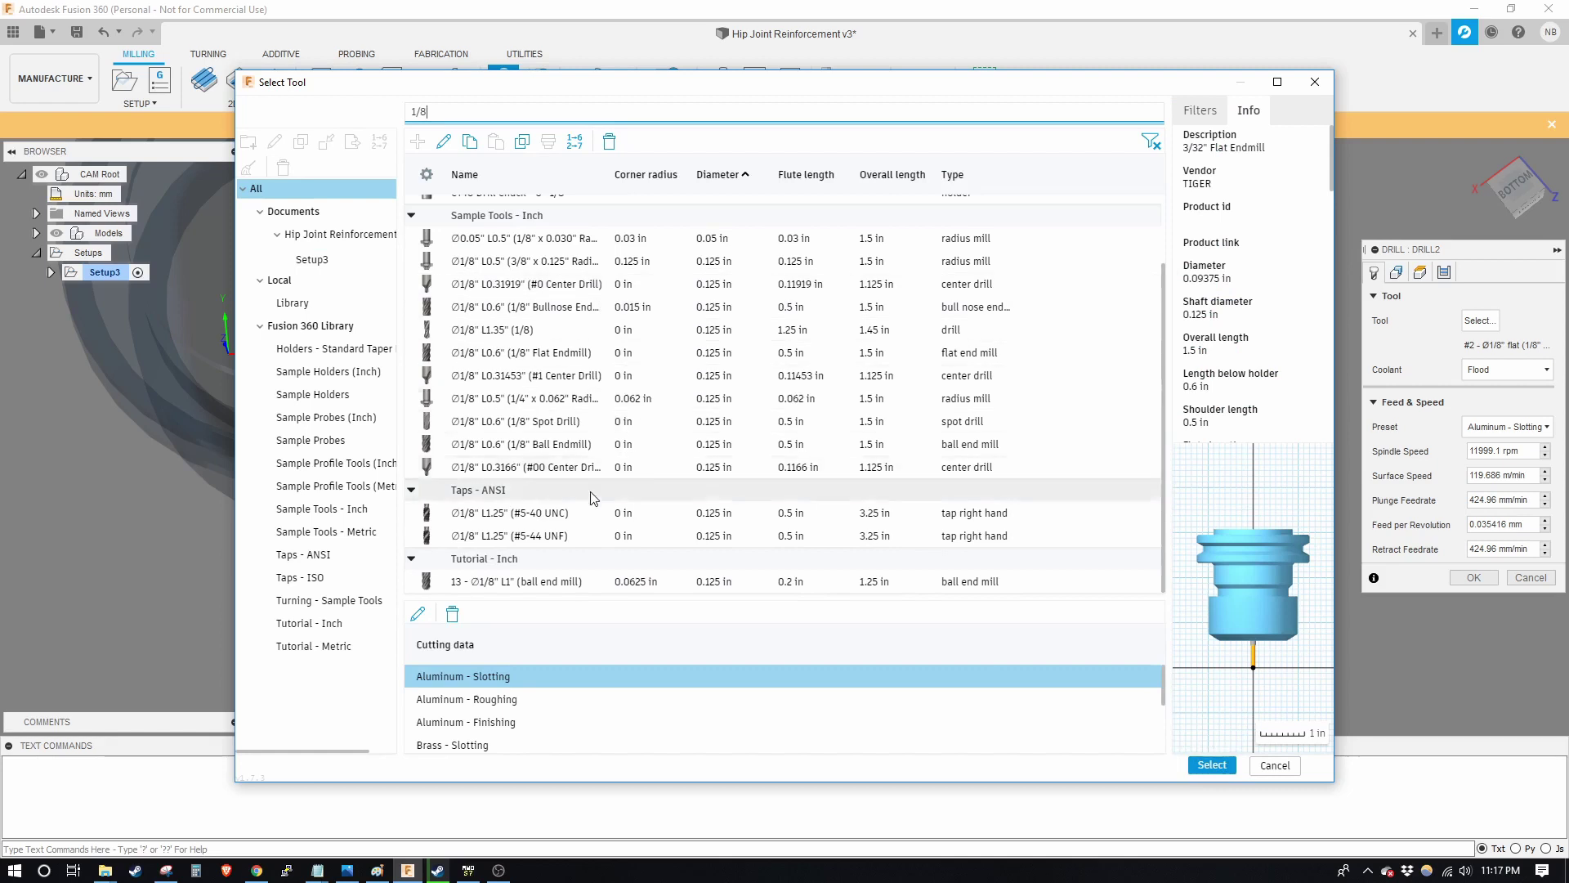
{"action": "scroll", "coordinate": [563, 547], "scroll_direction": "up", "scroll_amount": 2}
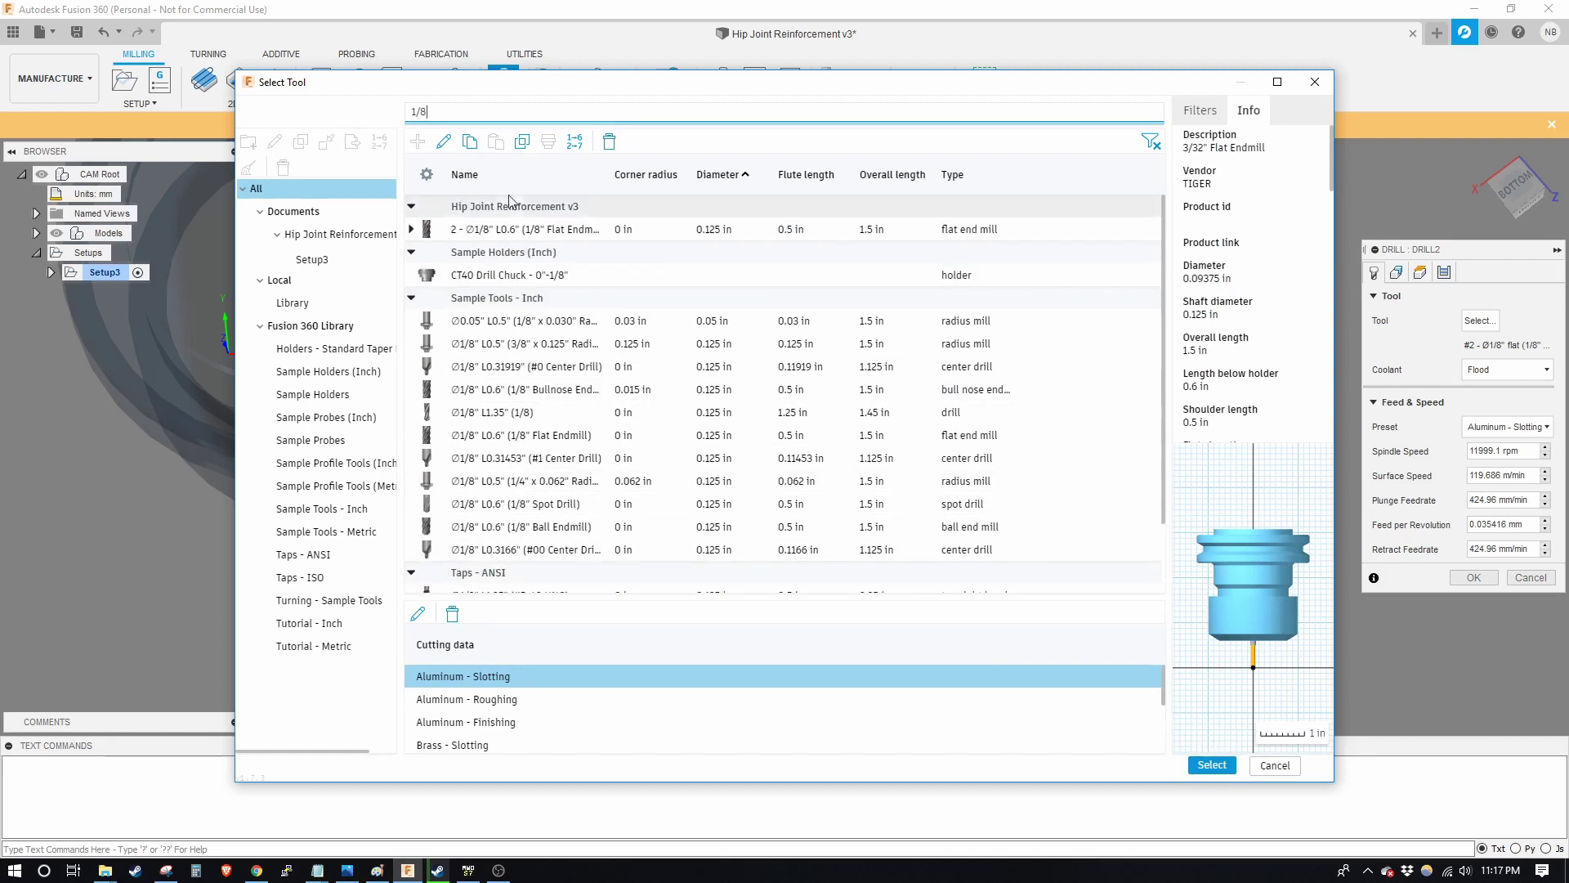
{"action": "triple_click", "coordinate": [468, 113]}
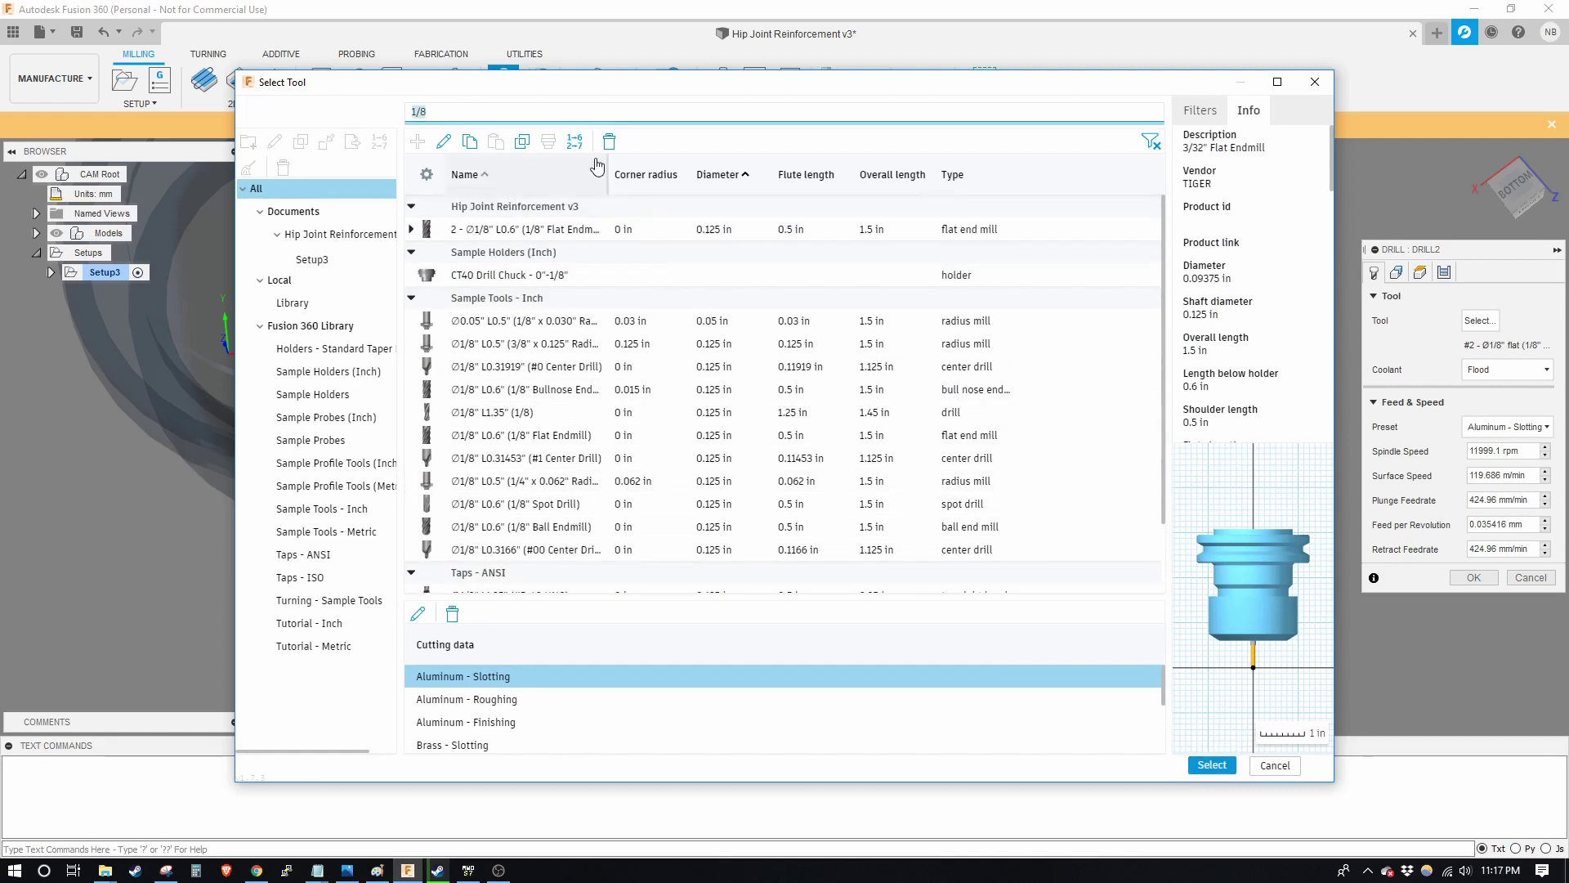
{"action": "key", "text": "BackSpace"}
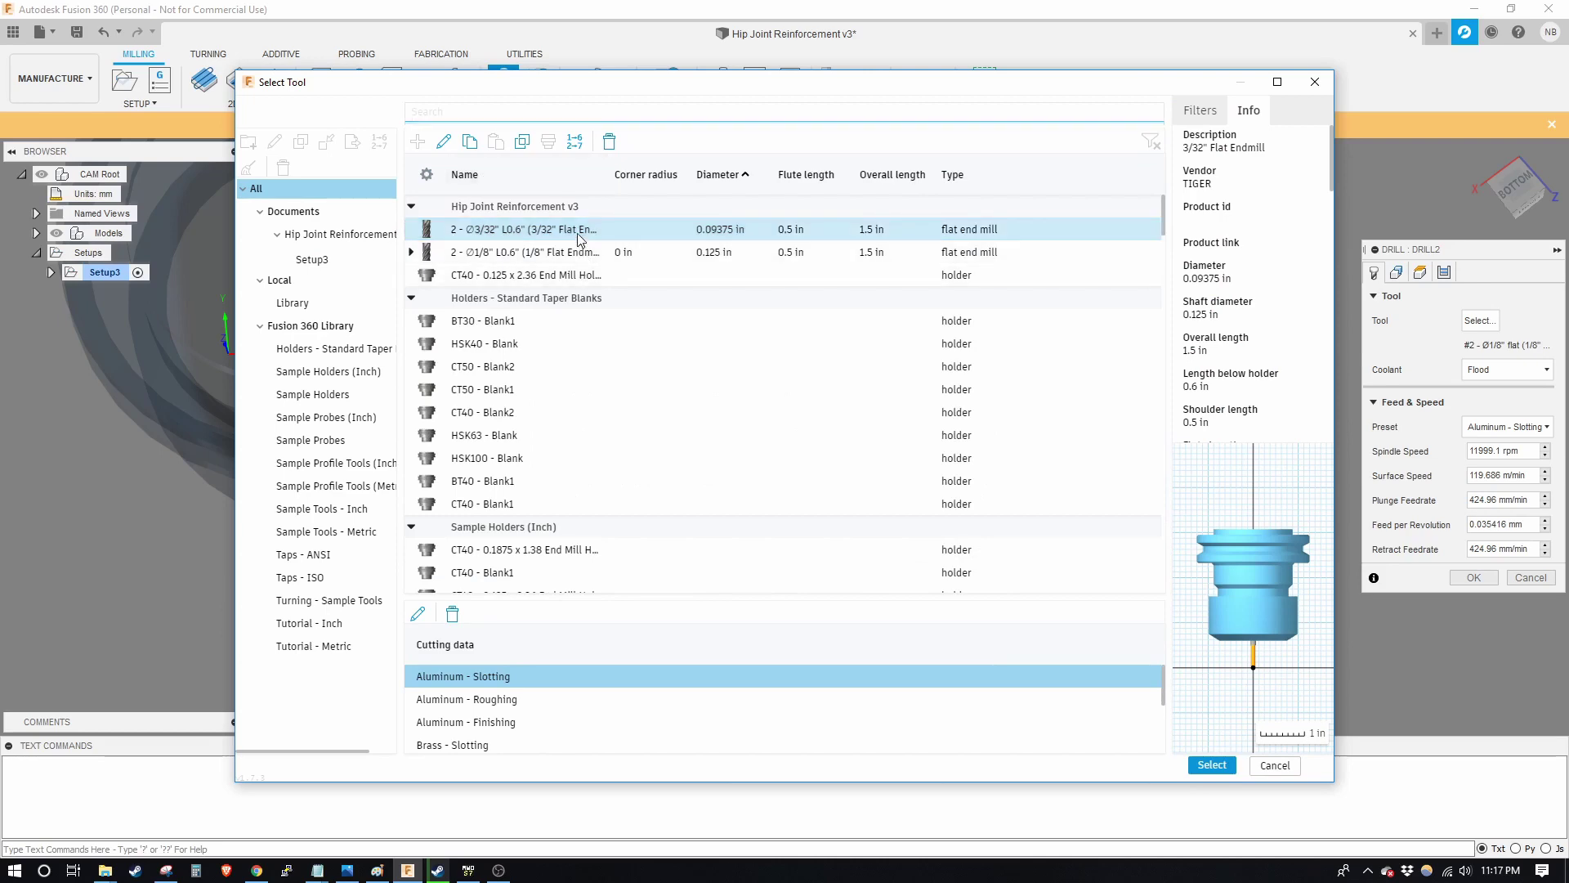
{"action": "double_click", "coordinate": [536, 233]}
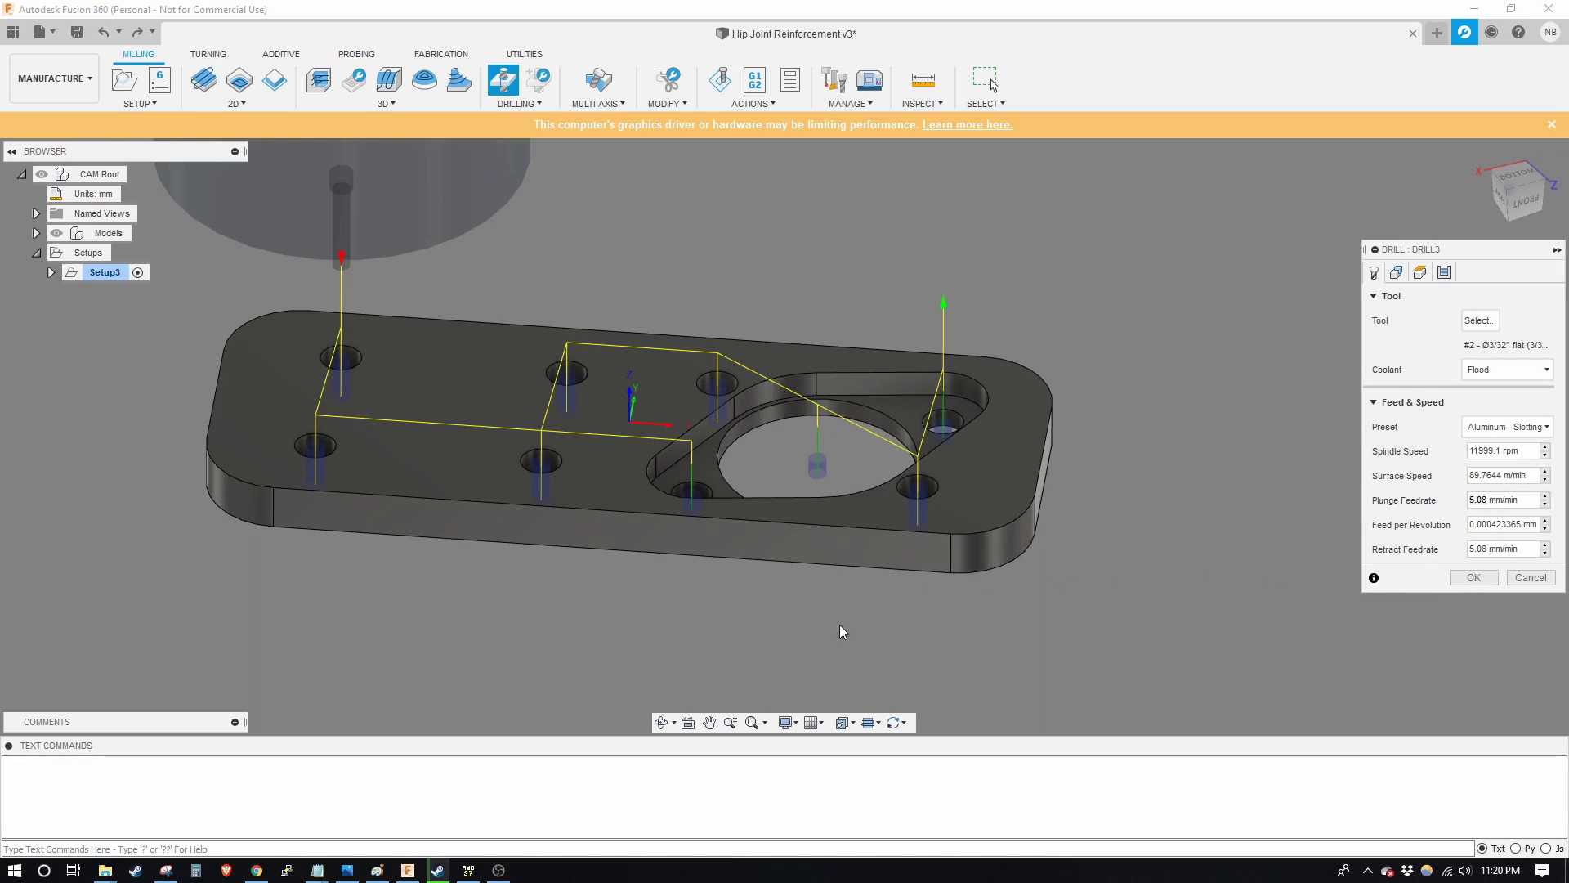
On the drill's Heights tab, drag the clearance and retract offsets down to 4 mm
{"action": "right_click", "coordinate": [816, 625]}
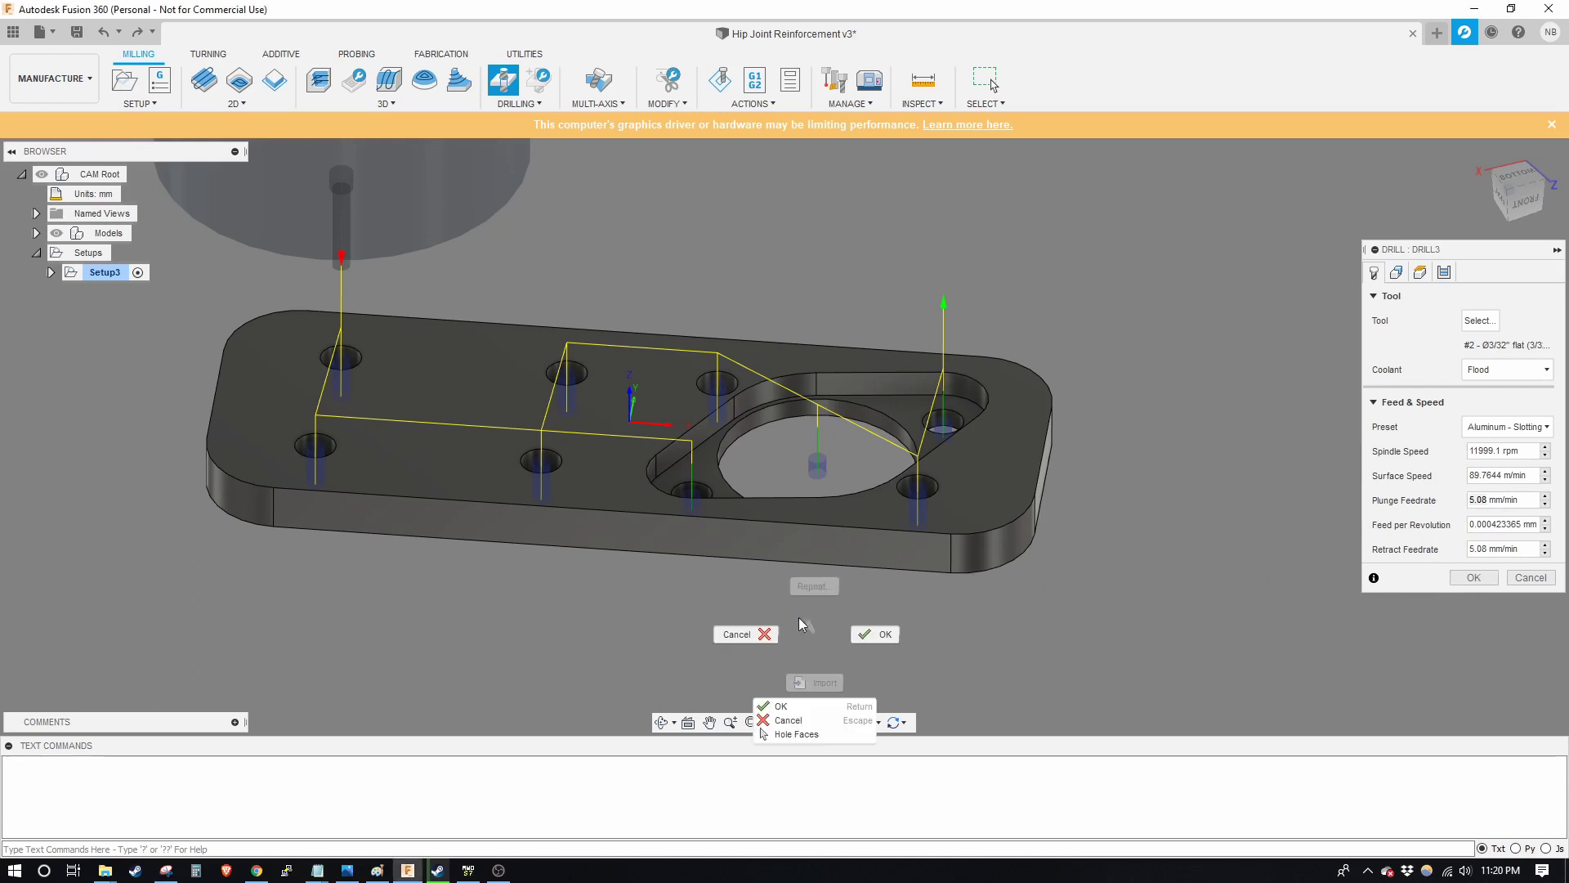
{"action": "left_click", "coordinate": [1396, 272]}
{"action": "left_click", "coordinate": [1420, 272]}
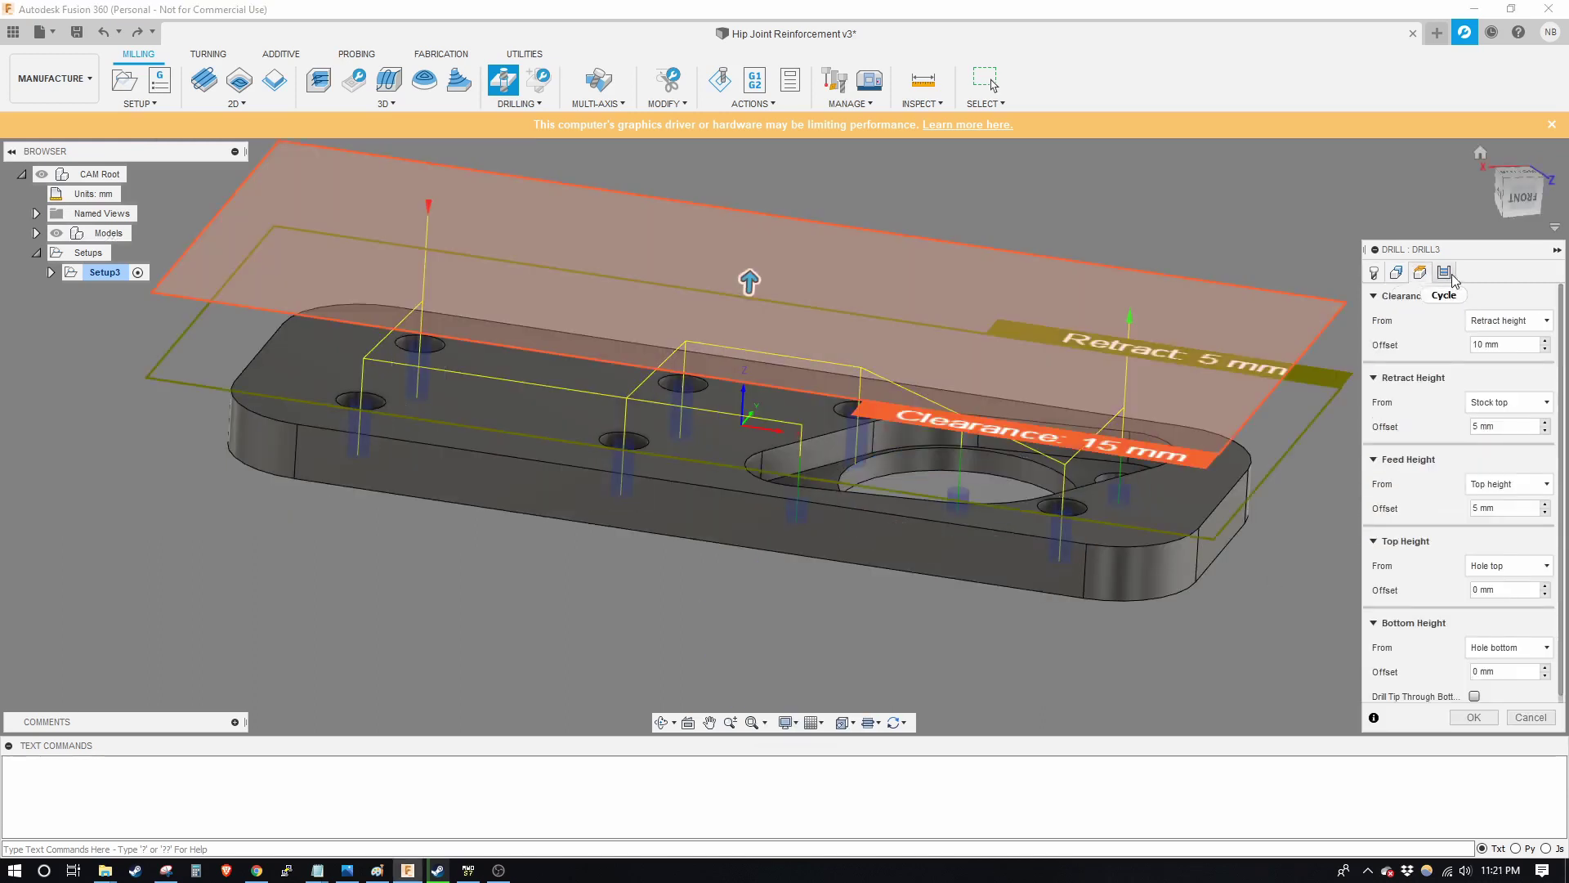
{"action": "middle_click_drag", "start_coordinate": [880, 417], "coordinate": [886, 386], "text": "shift"}
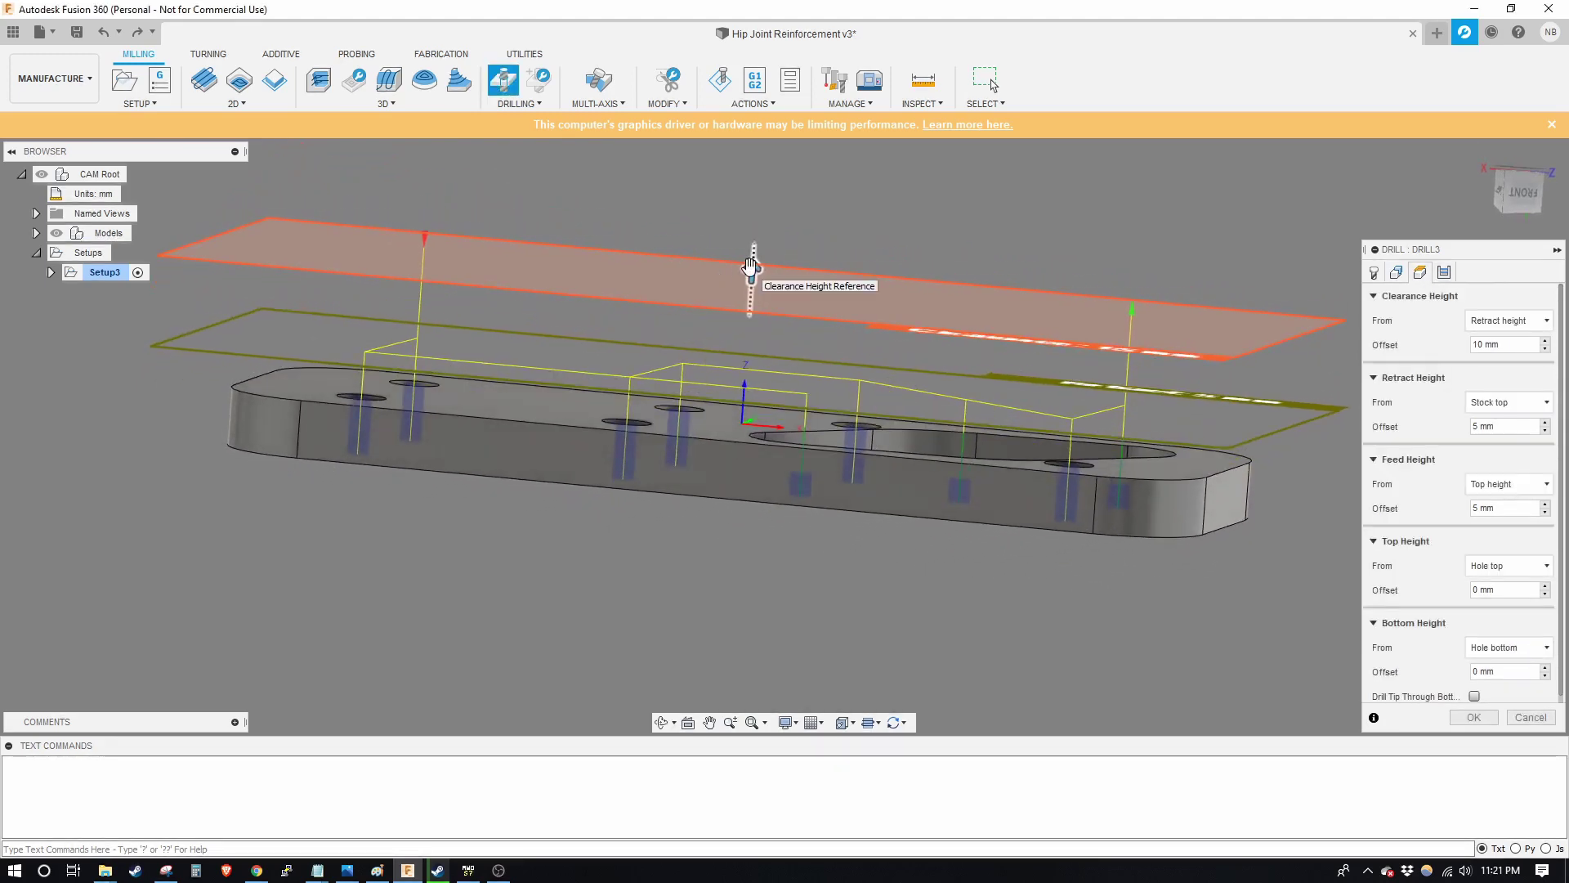
{"action": "left_click_drag", "start_coordinate": [750, 266], "coordinate": [739, 333]}
{"action": "middle_click_drag", "start_coordinate": [739, 332], "coordinate": [740, 341], "text": "shift"}
{"action": "left_click_drag", "start_coordinate": [740, 340], "coordinate": [742, 339]}
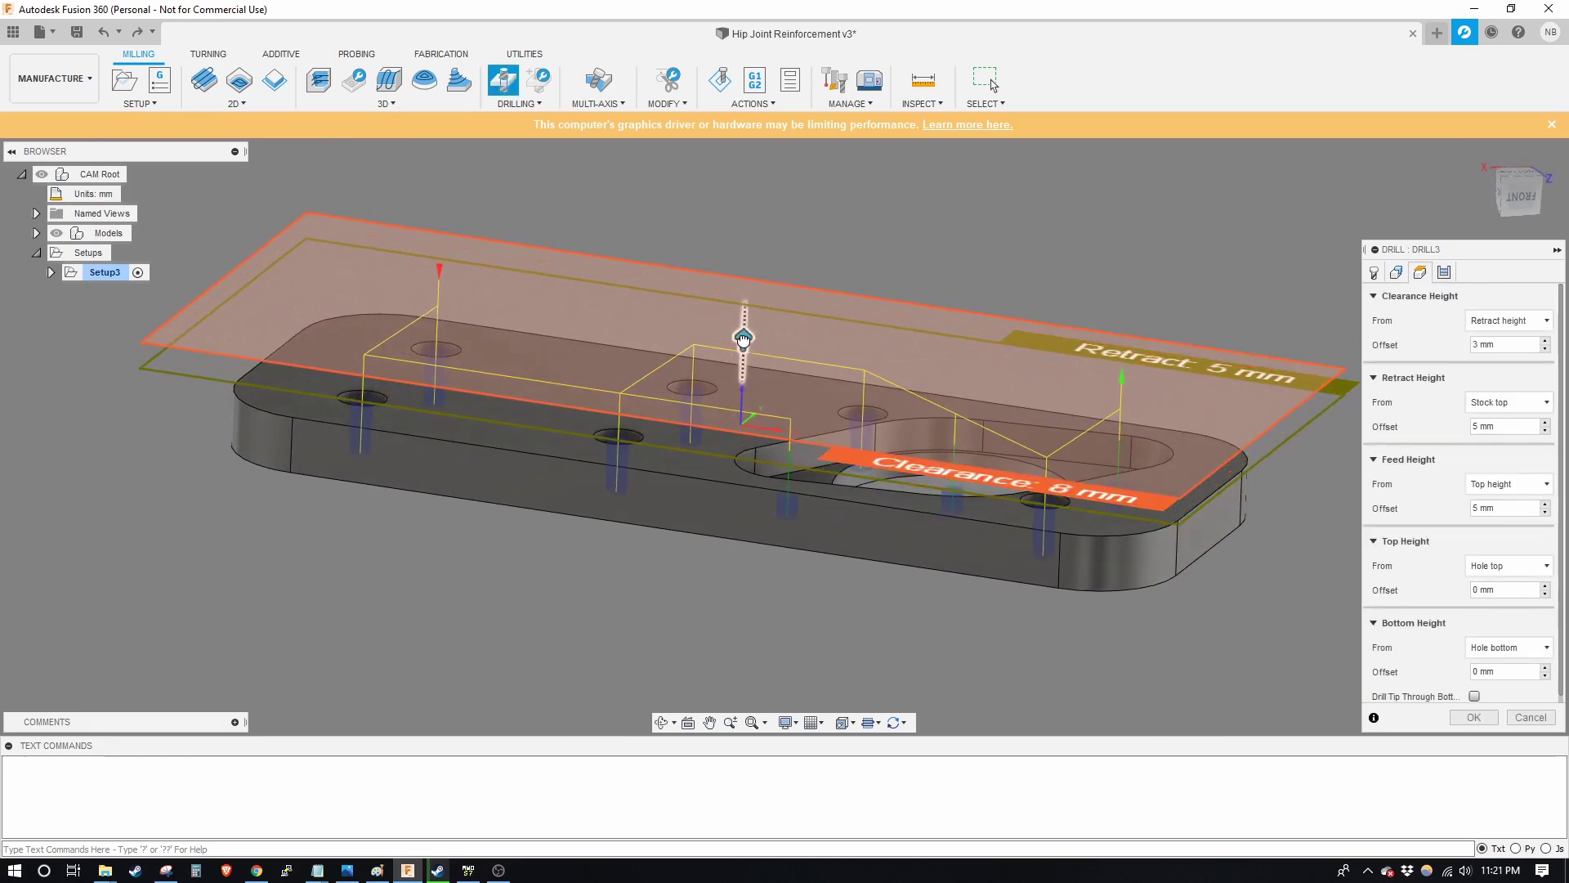
{"action": "middle_click_drag", "start_coordinate": [743, 338], "coordinate": [992, 365], "text": "shift"}
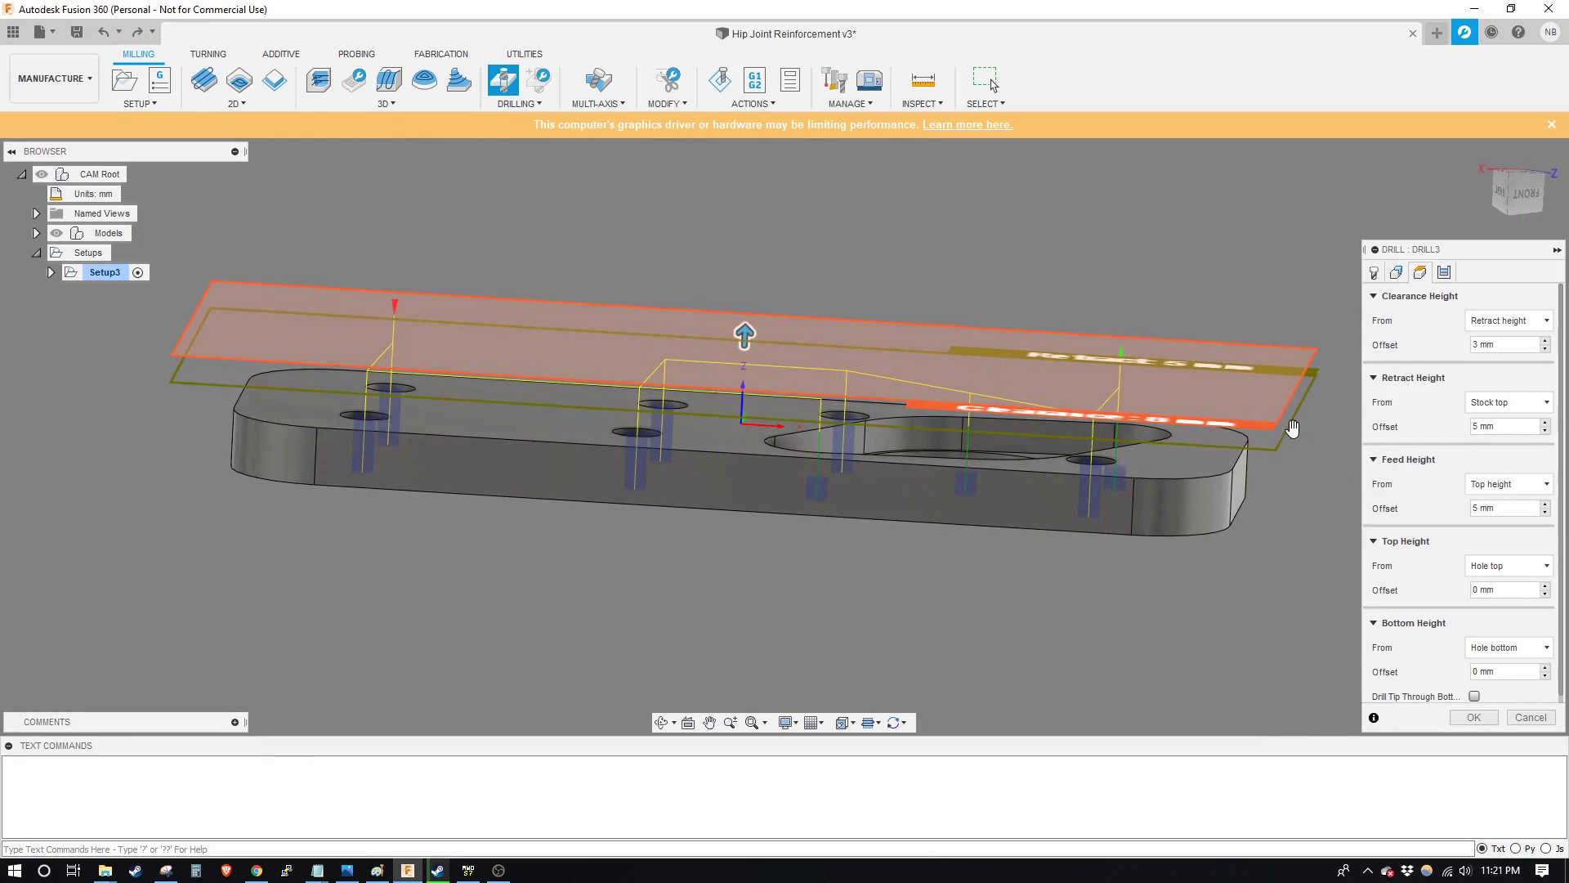
{"action": "mouse_move", "coordinate": [743, 335]}
{"action": "left_mouse_down"}
{"action": "mouse_move", "coordinate": [744, 364]}
{"action": "mouse_move", "coordinate": [741, 325]}
{"action": "left_mouse_up"}
{"action": "middle_click_drag", "start_coordinate": [780, 365], "coordinate": [780, 332], "text": "shift"}
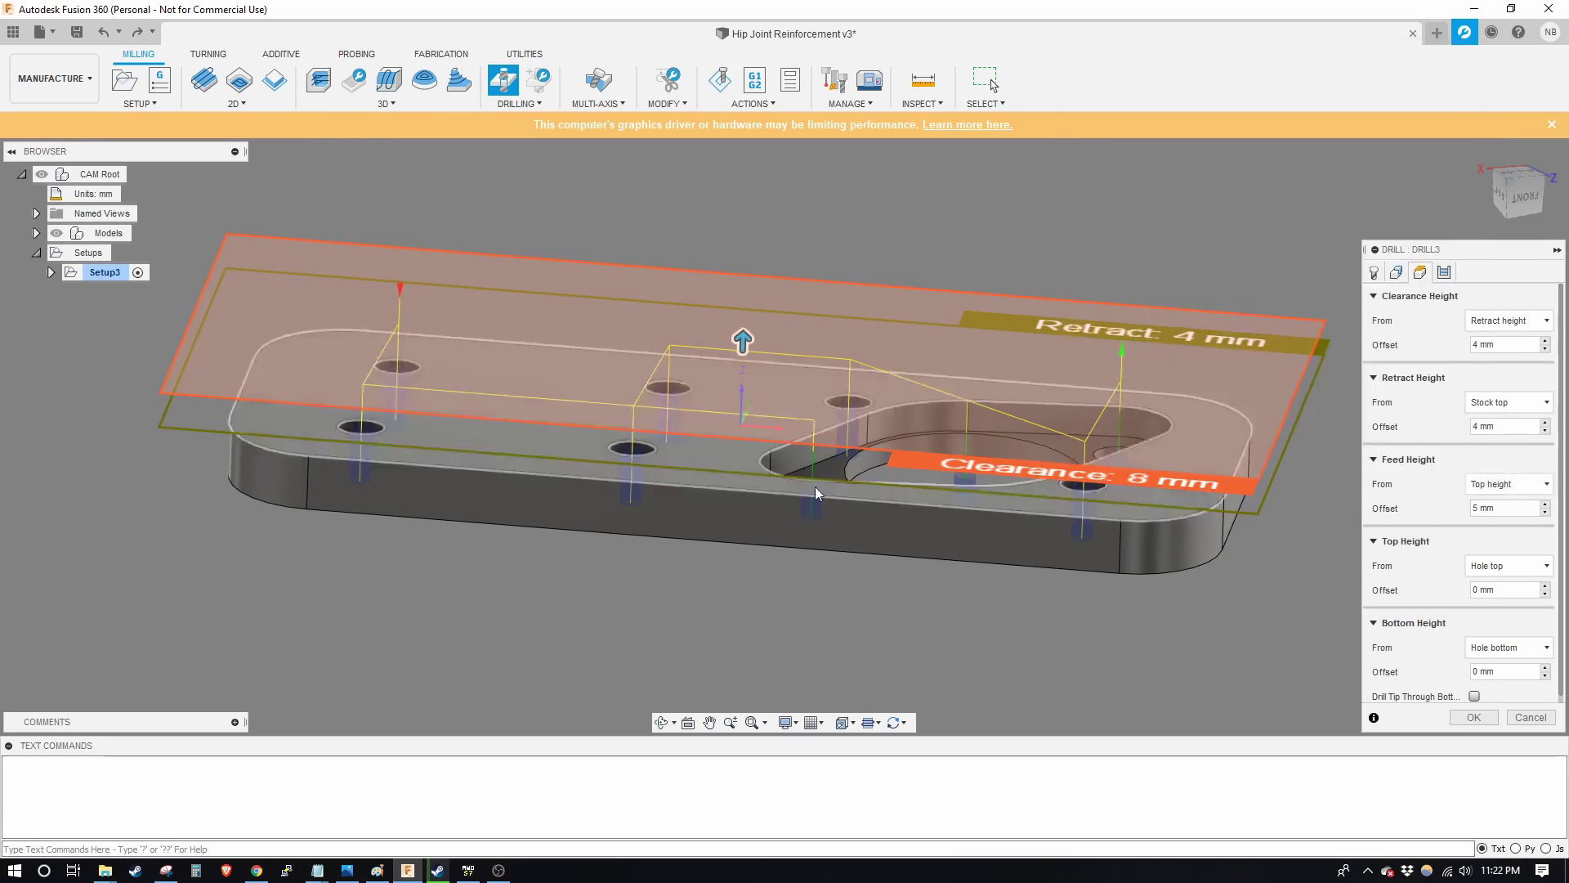
Base the drill's feed height on Stock top
{"action": "scroll", "coordinate": [815, 487], "scroll_direction": "up", "scroll_amount": 5}
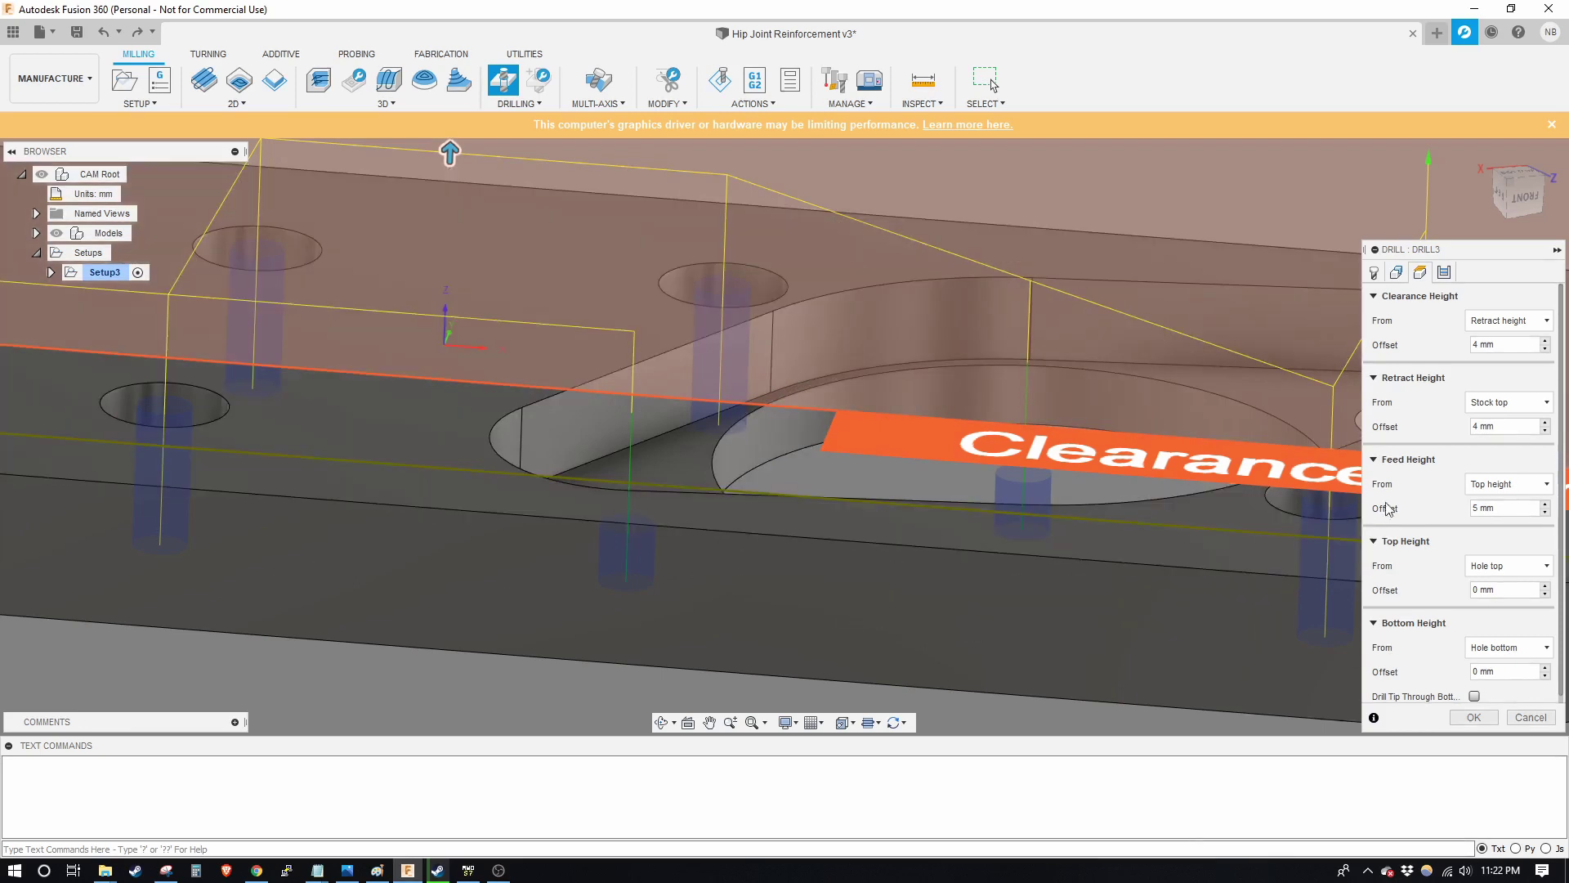
{"action": "left_click", "coordinate": [1484, 487]}
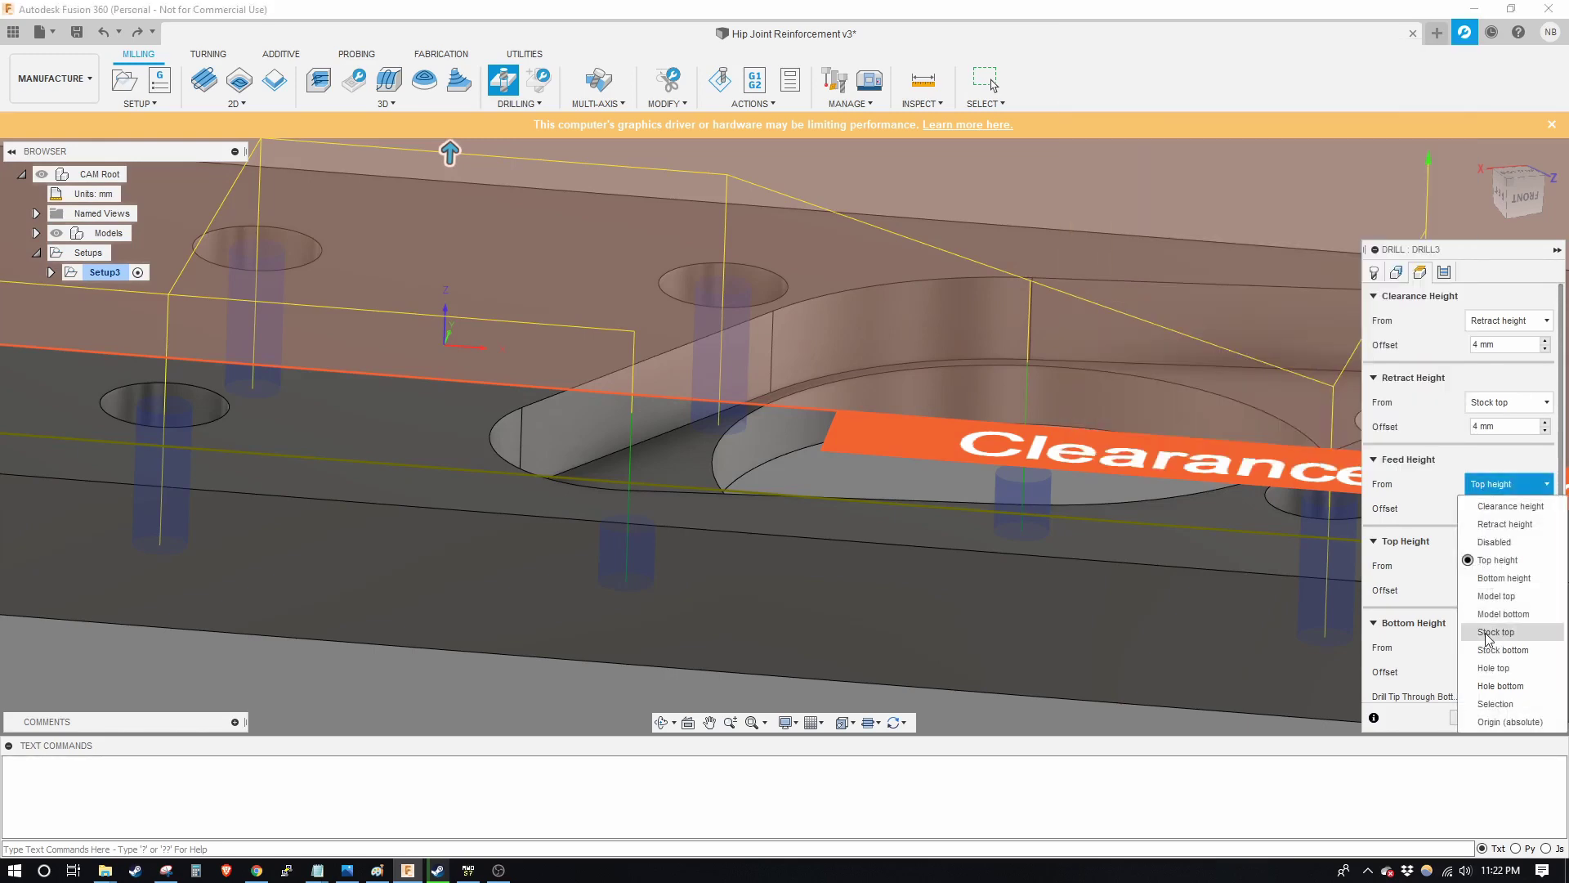
{"action": "left_click", "coordinate": [1487, 633]}
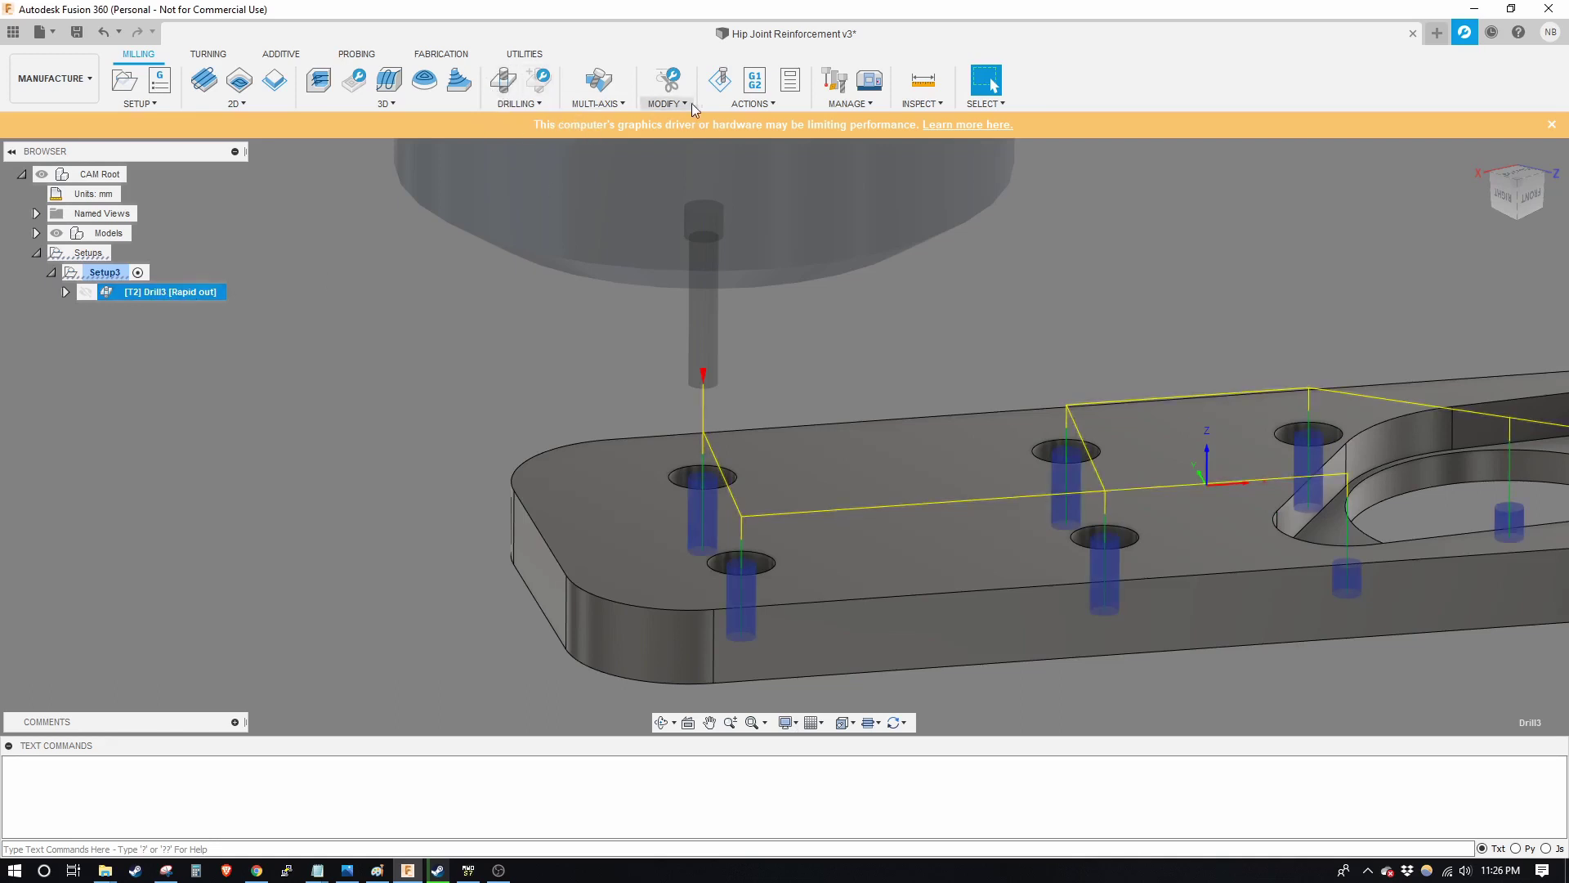
Simulate the Drill3 toolpath through the plate's eight holes, orbiting to follow the tool
{"action": "left_click", "coordinate": [721, 81]}
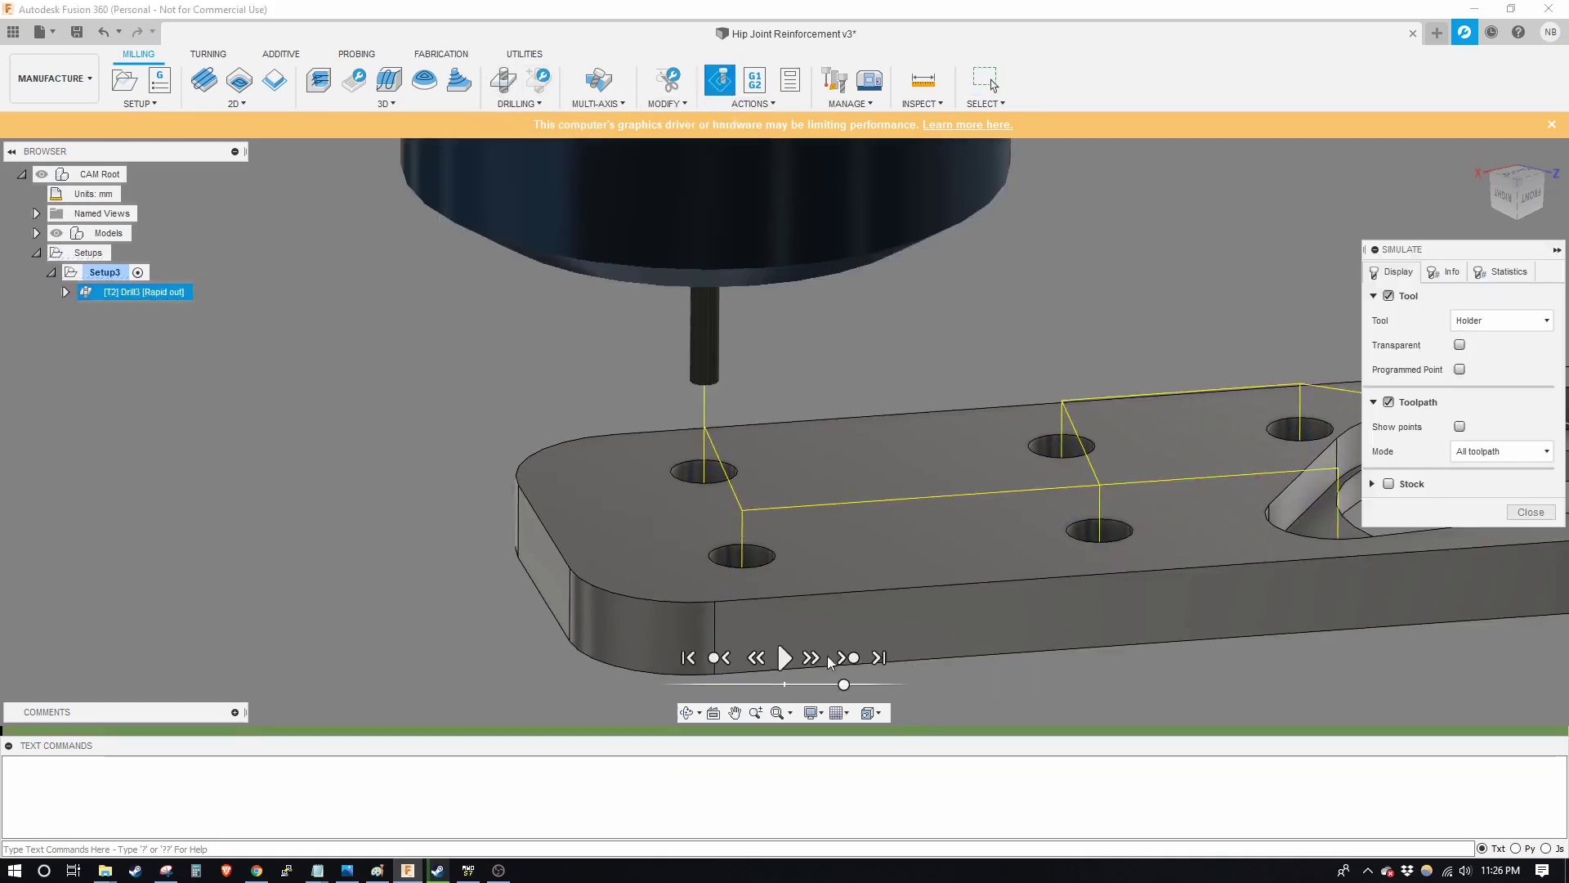
{"action": "left_click", "coordinate": [785, 658]}
{"action": "scroll", "coordinate": [808, 527], "scroll_direction": "up", "scroll_amount": 2}
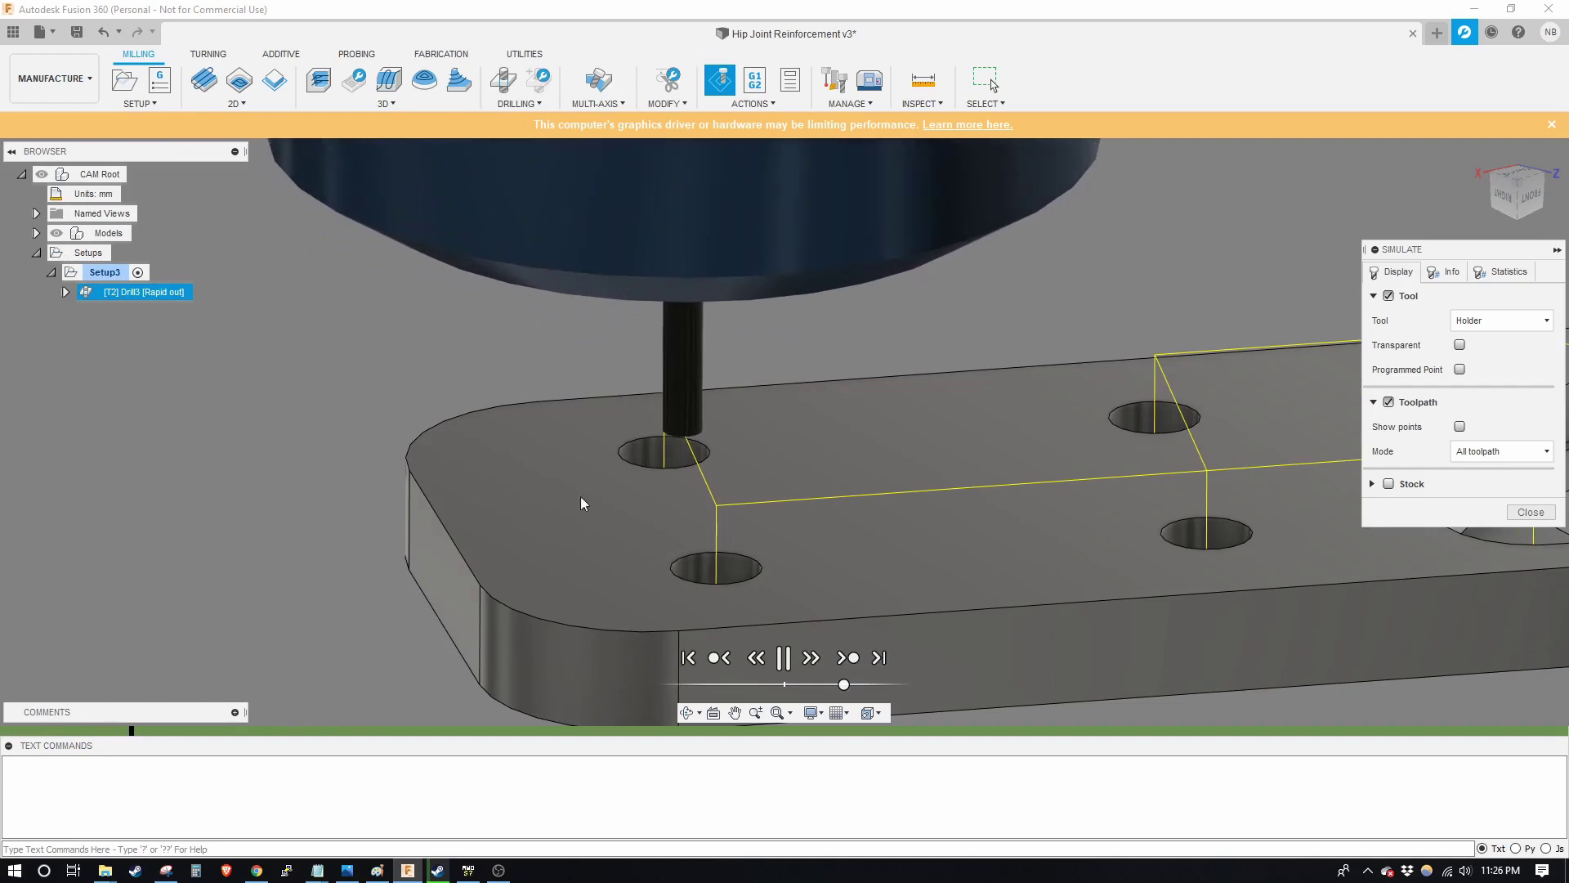
{"action": "middle_click_drag", "start_coordinate": [296, 435], "coordinate": [849, 512], "text": "shift"}
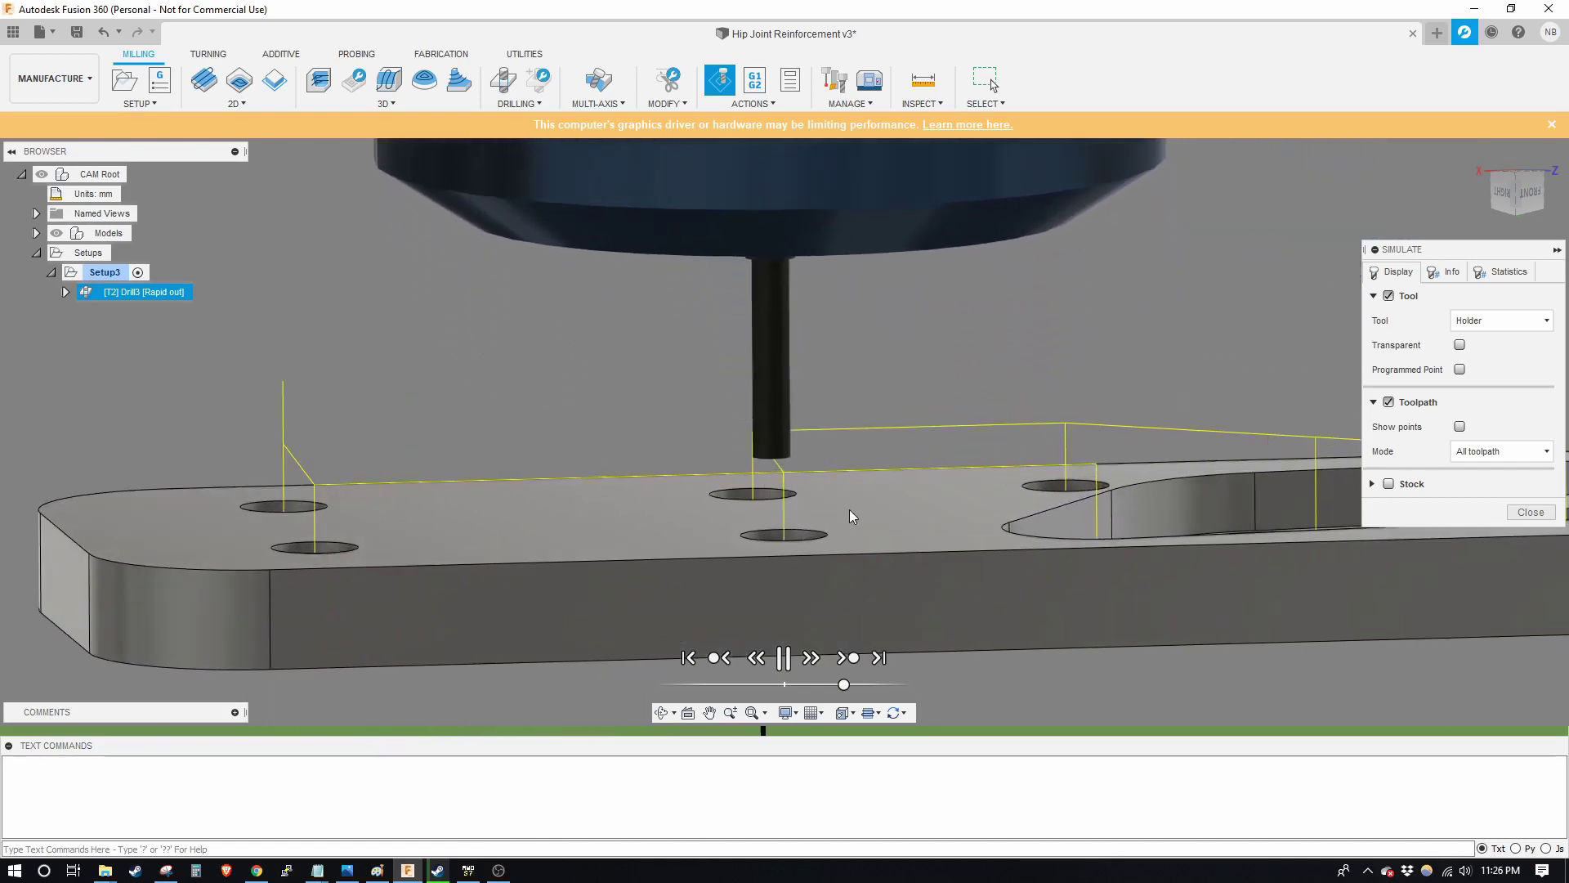
{"action": "middle_click_drag", "start_coordinate": [837, 503], "coordinate": [1238, 459], "text": "shift"}
{"action": "middle_click_drag", "start_coordinate": [1145, 494], "coordinate": [1195, 537], "text": "shift"}
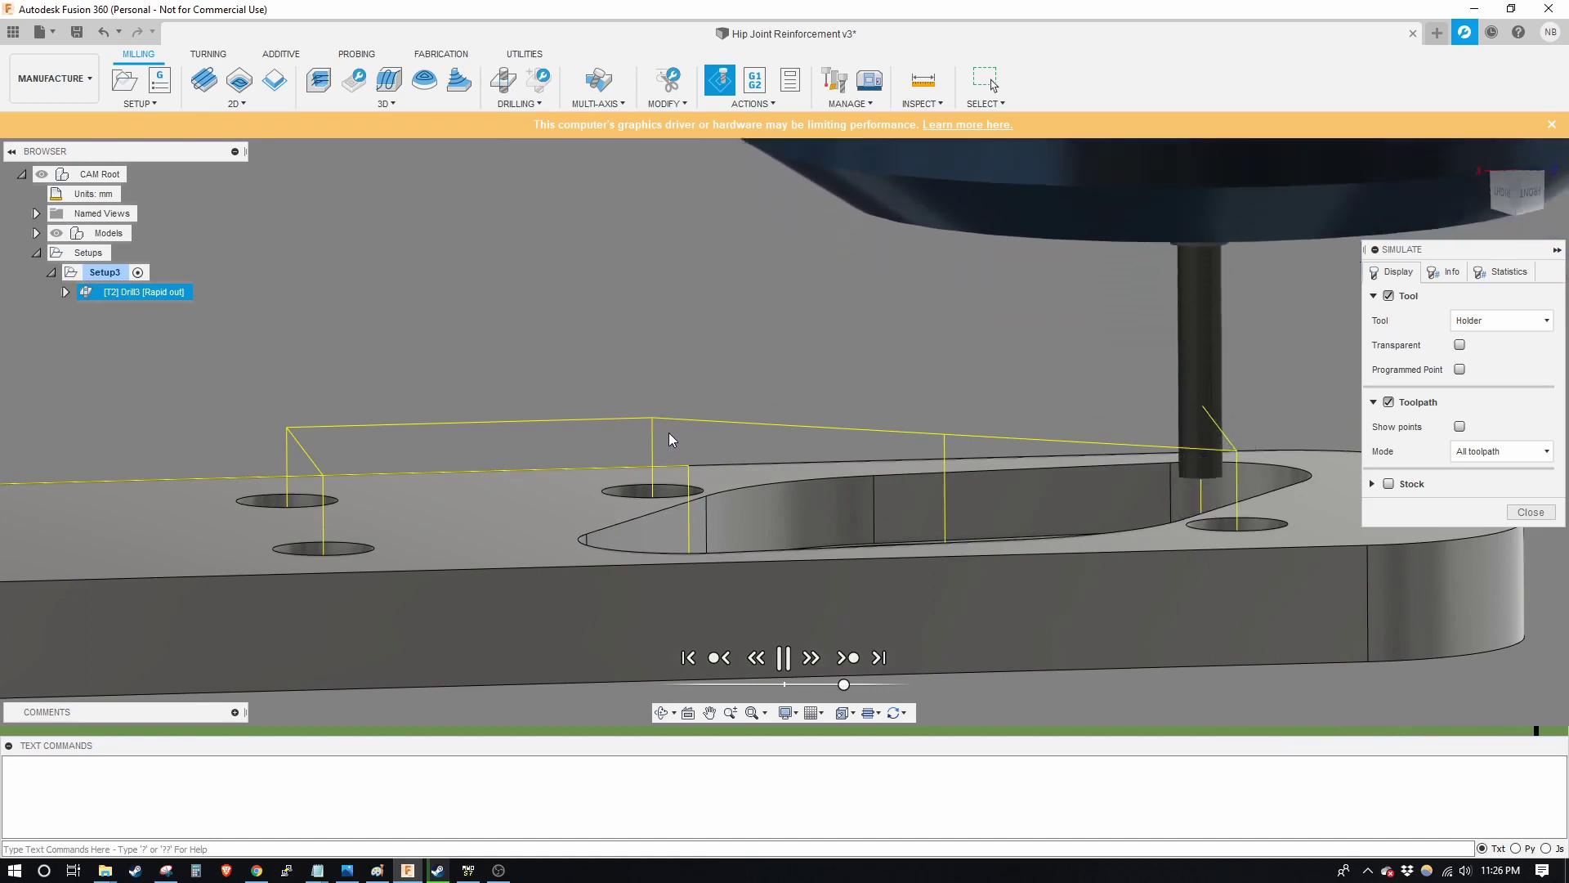
{"action": "scroll", "coordinate": [1111, 437], "scroll_direction": "down", "scroll_amount": 4}
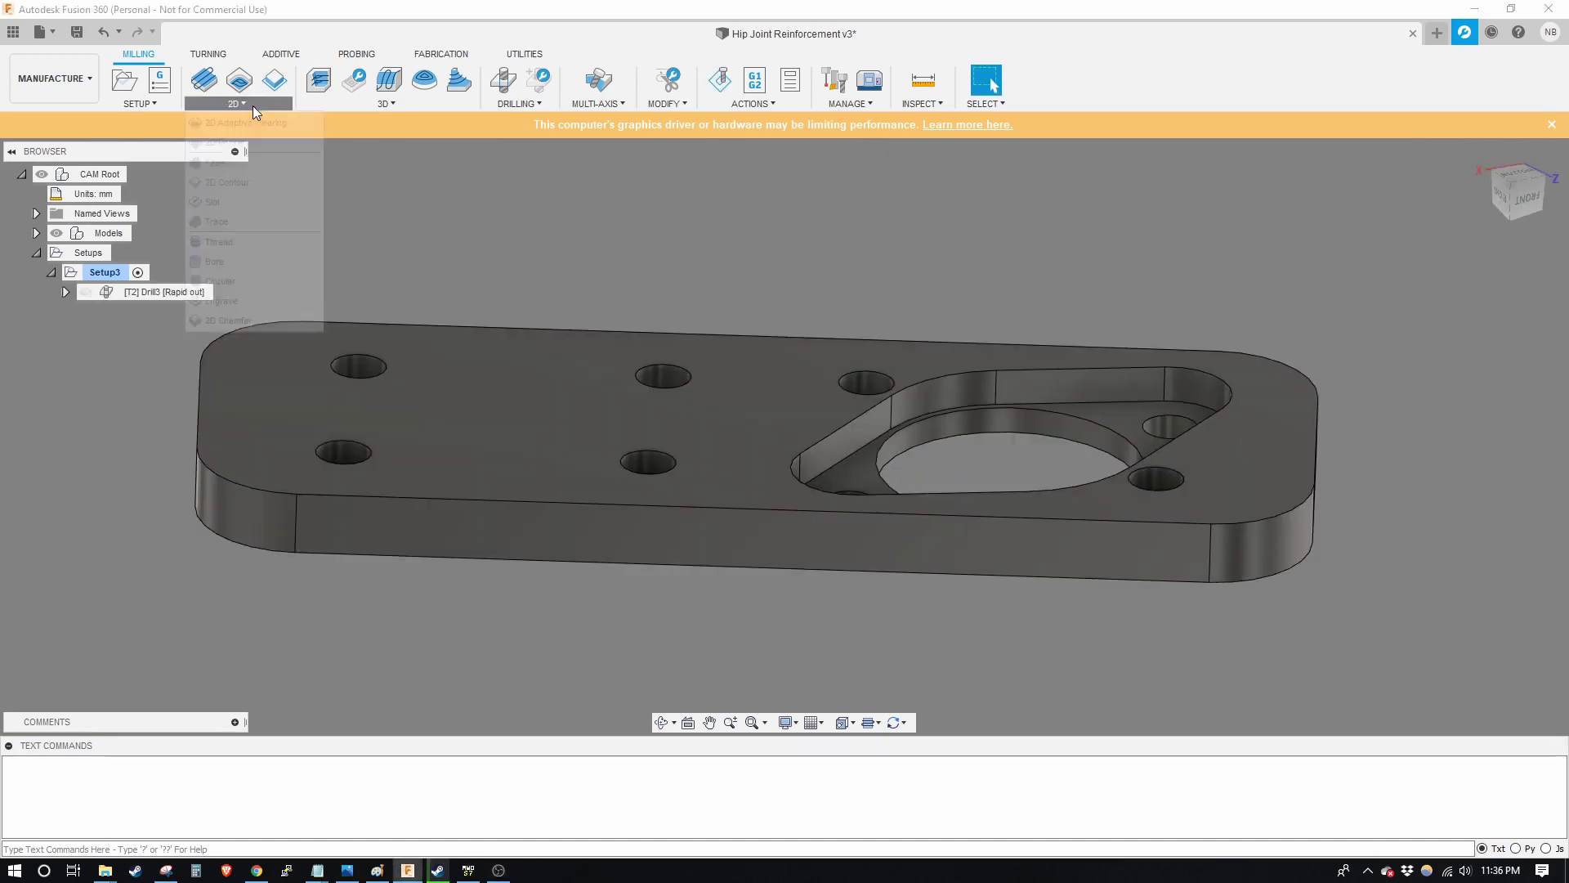
Display the Drill3 toolpath, then start a new 2D Bore operation
{"action": "left_click", "coordinate": [253, 106]}
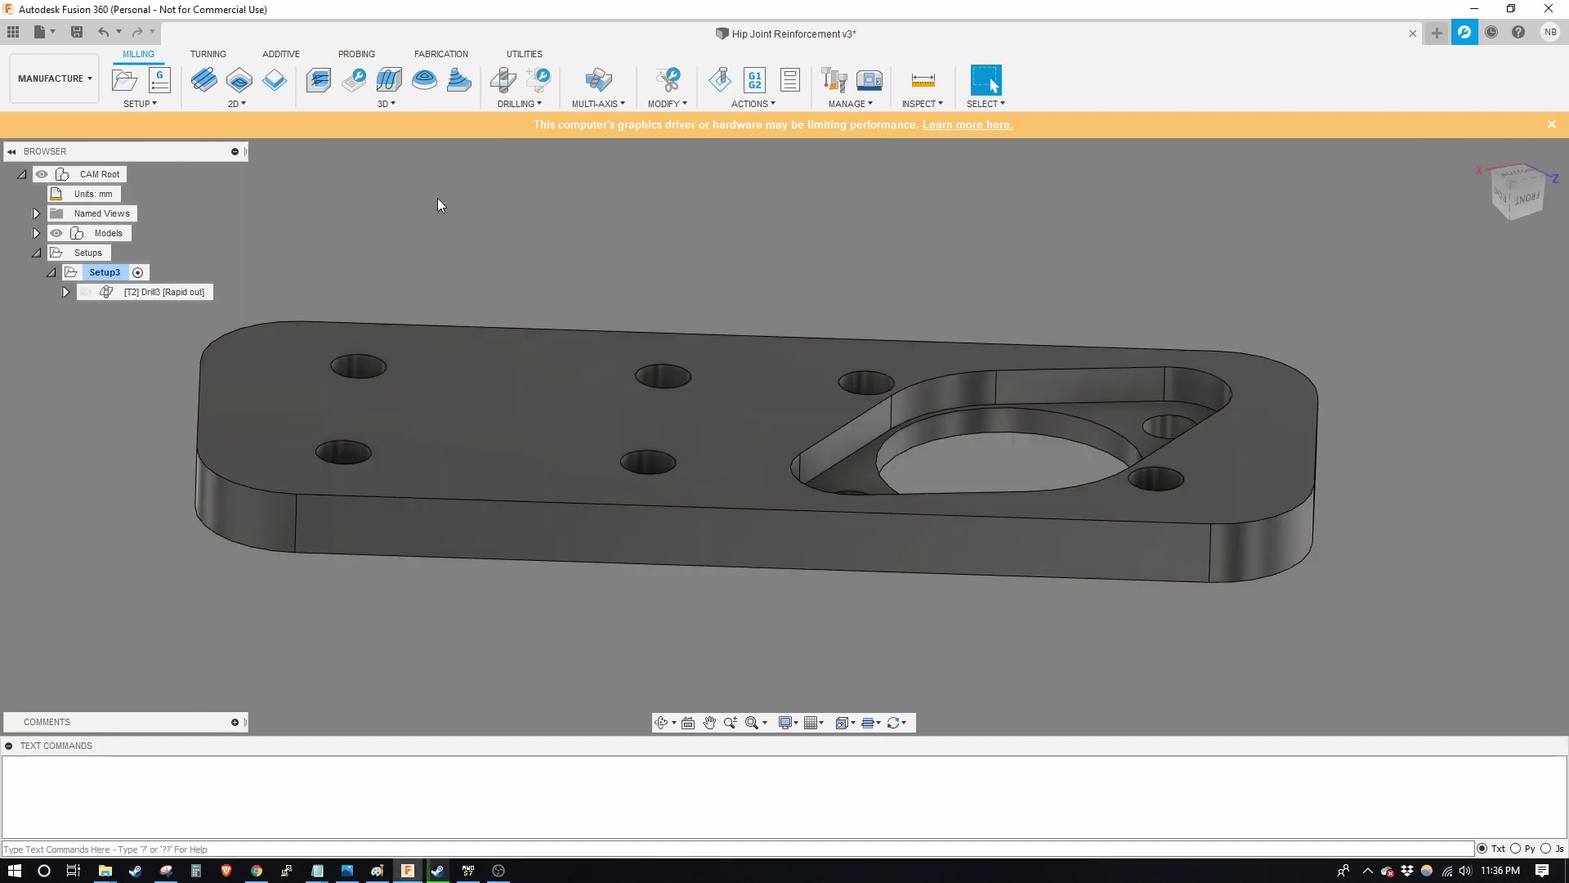
{"action": "left_click", "coordinate": [175, 293]}
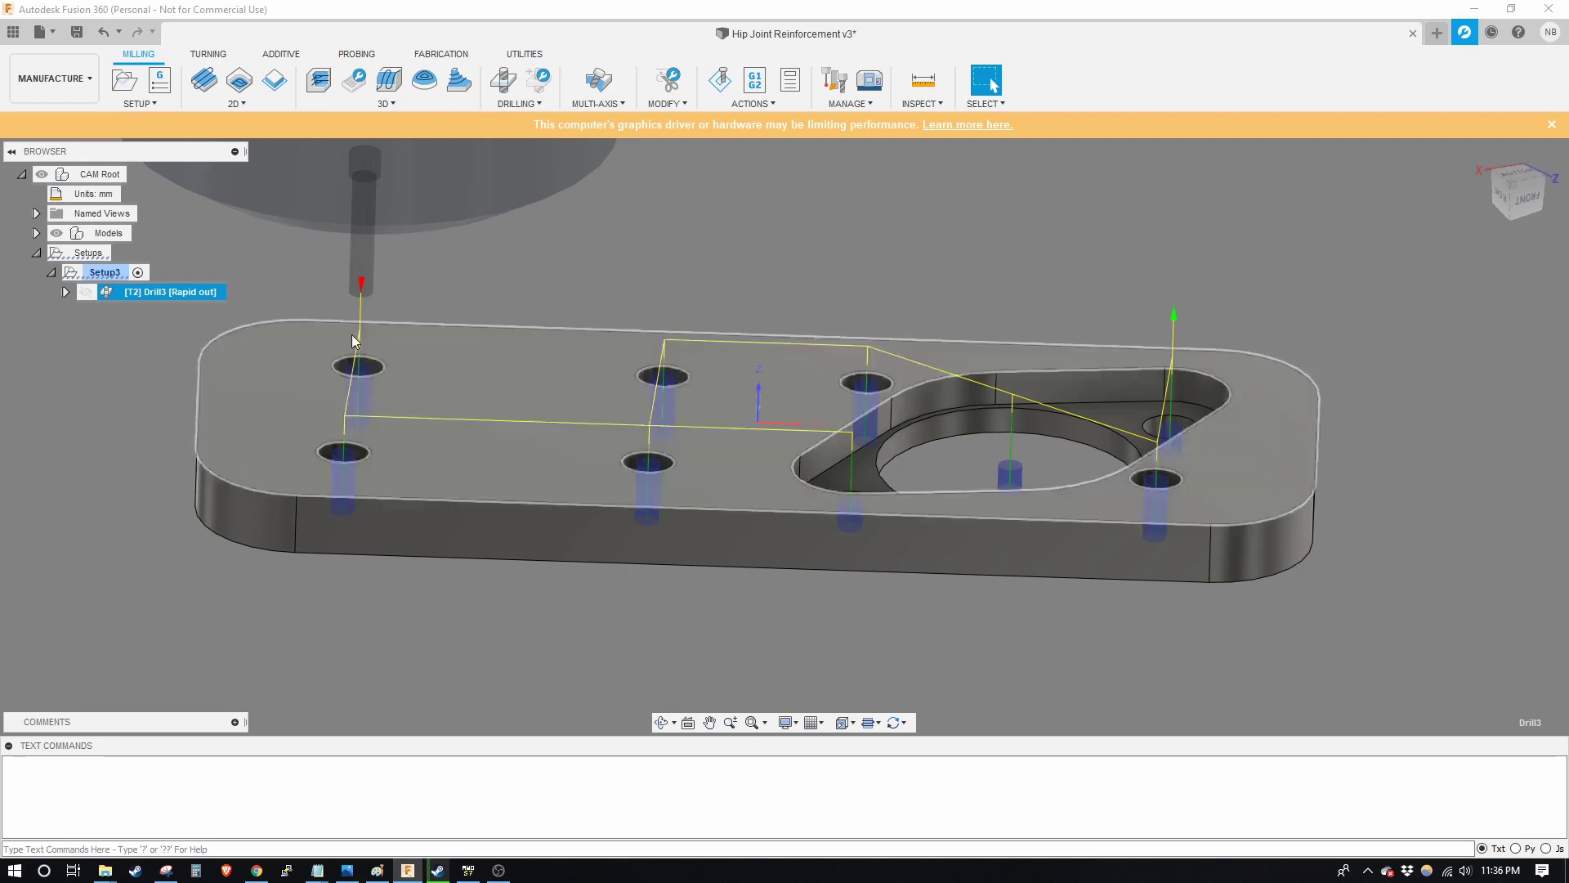
{"action": "left_click", "coordinate": [225, 105]}
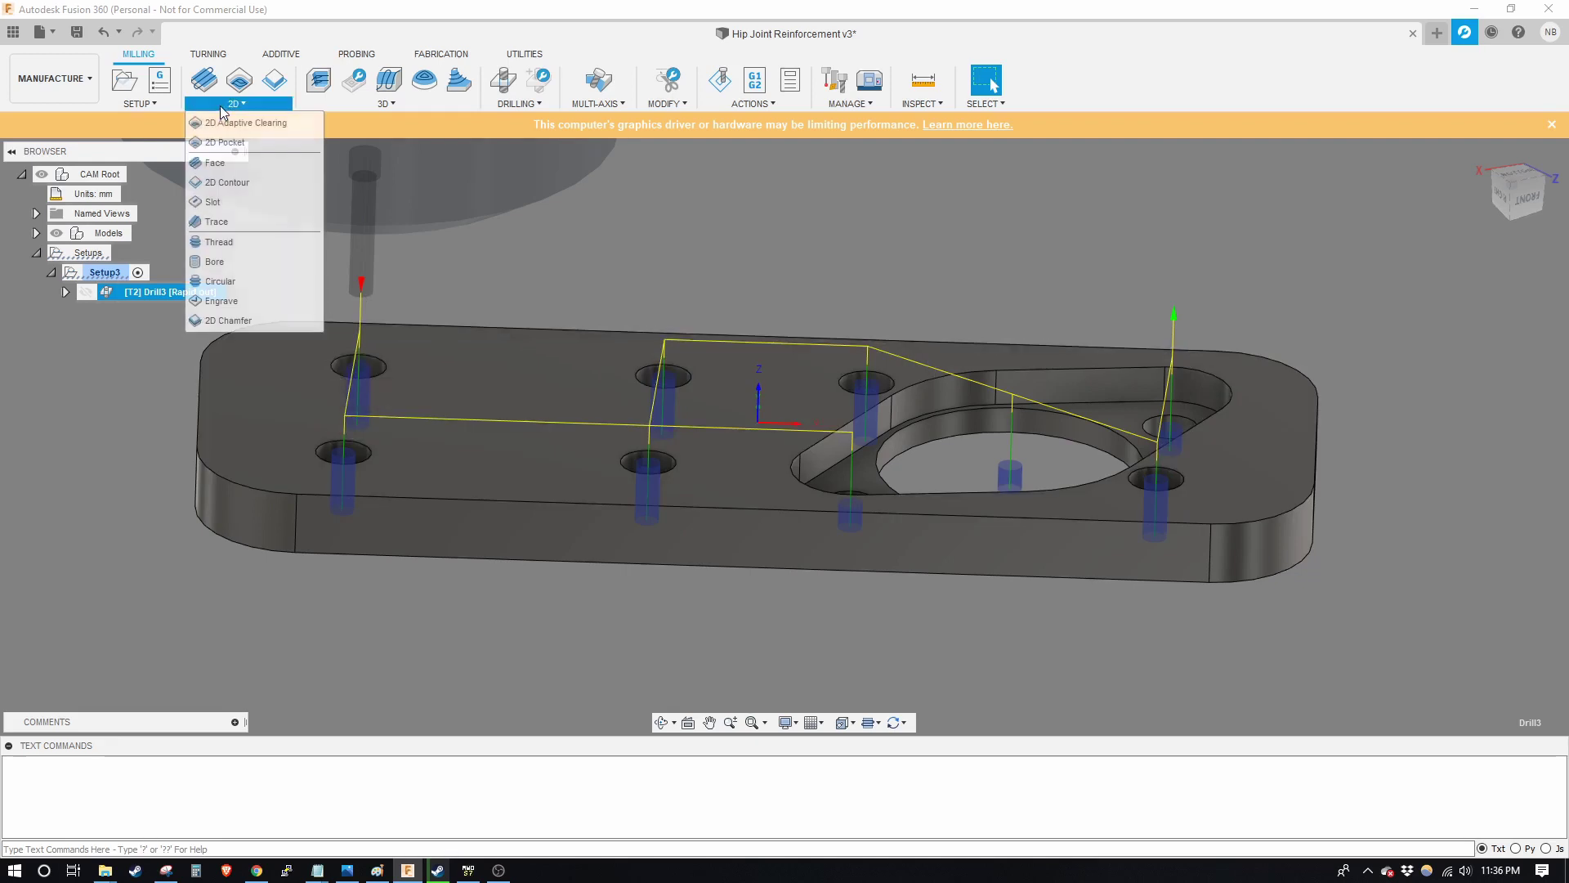
{"action": "left_click", "coordinate": [248, 261]}
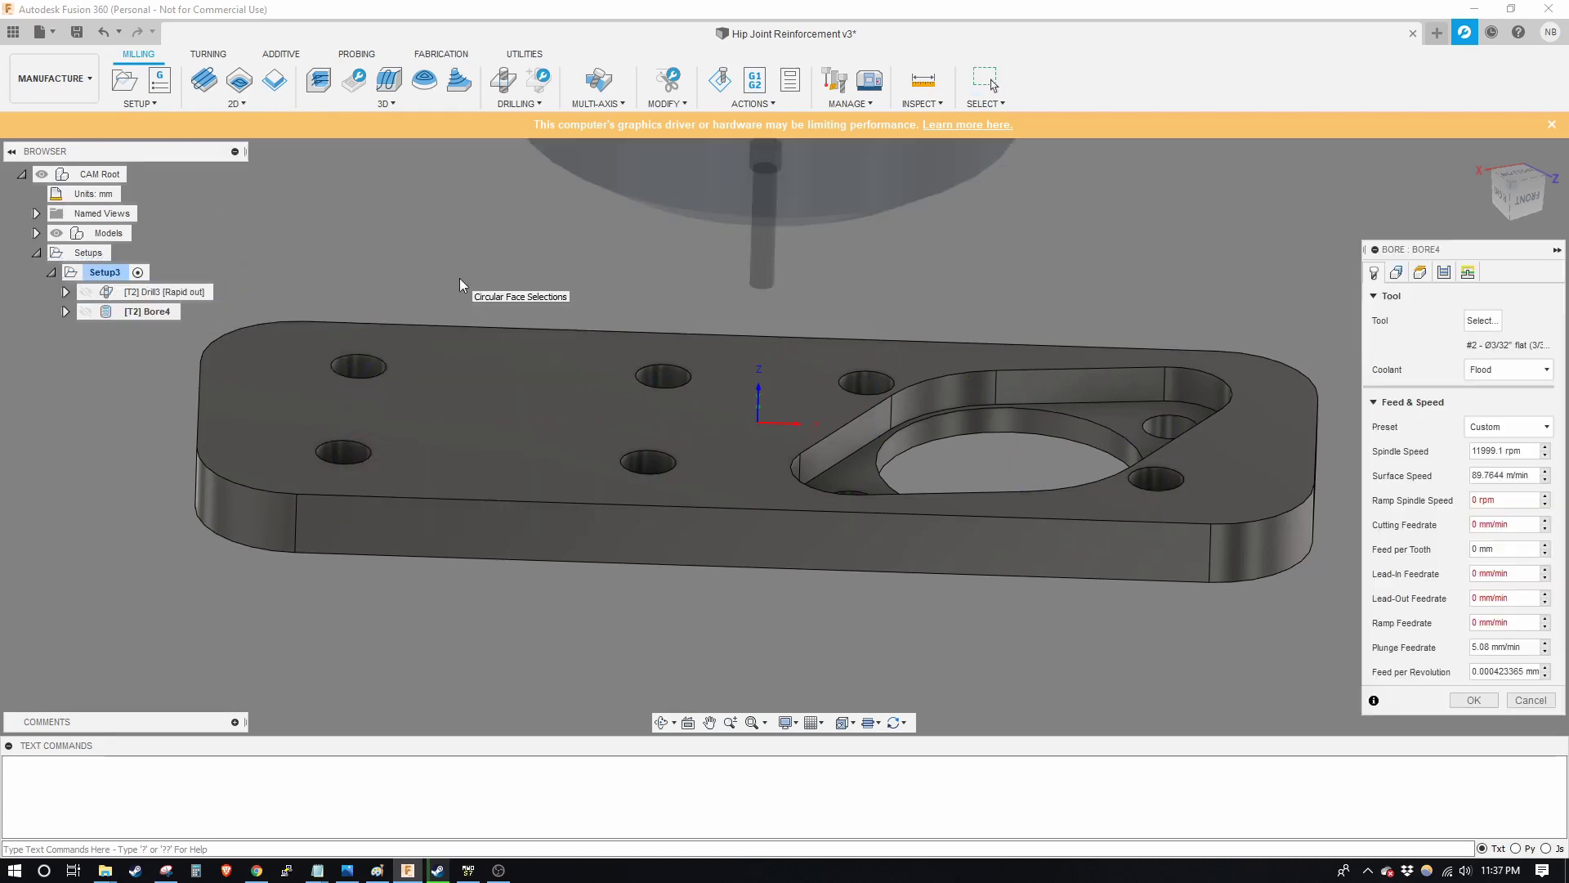
Select the first six hole faces for Bore4, orbiting to reach the small hole
{"action": "left_click", "coordinate": [360, 366]}
{"action": "left_click", "coordinate": [349, 445]}
{"action": "left_click", "coordinate": [659, 405]}
{"action": "left_click", "coordinate": [648, 463]}
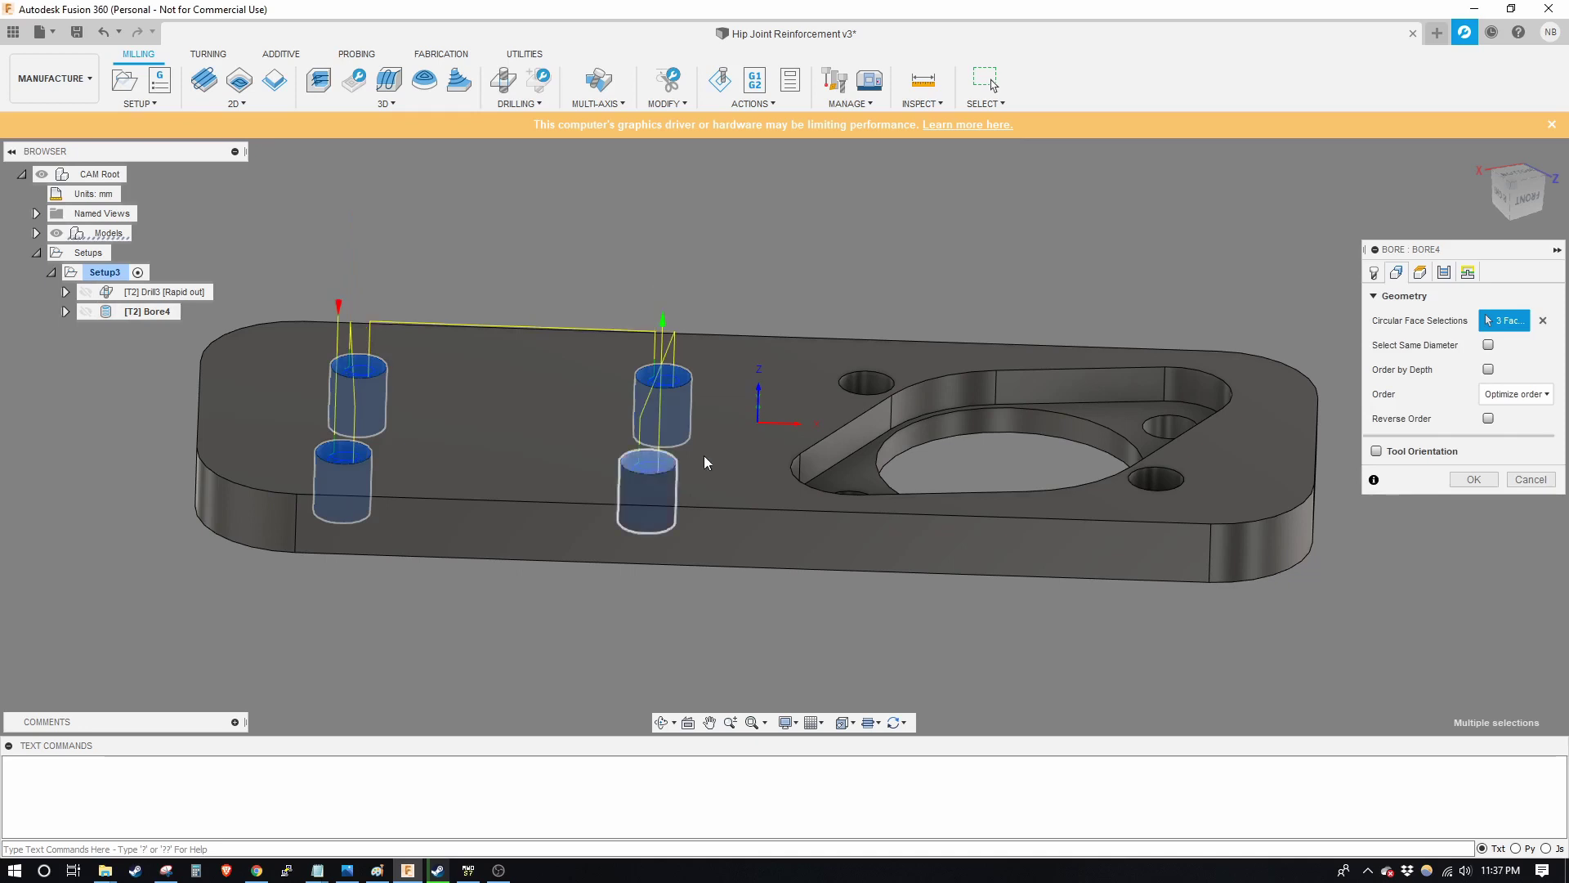
{"action": "left_click", "coordinate": [866, 382]}
{"action": "middle_click_drag", "start_coordinate": [866, 382], "coordinate": [848, 522], "text": "shift"}
{"action": "left_click", "coordinate": [848, 515]}
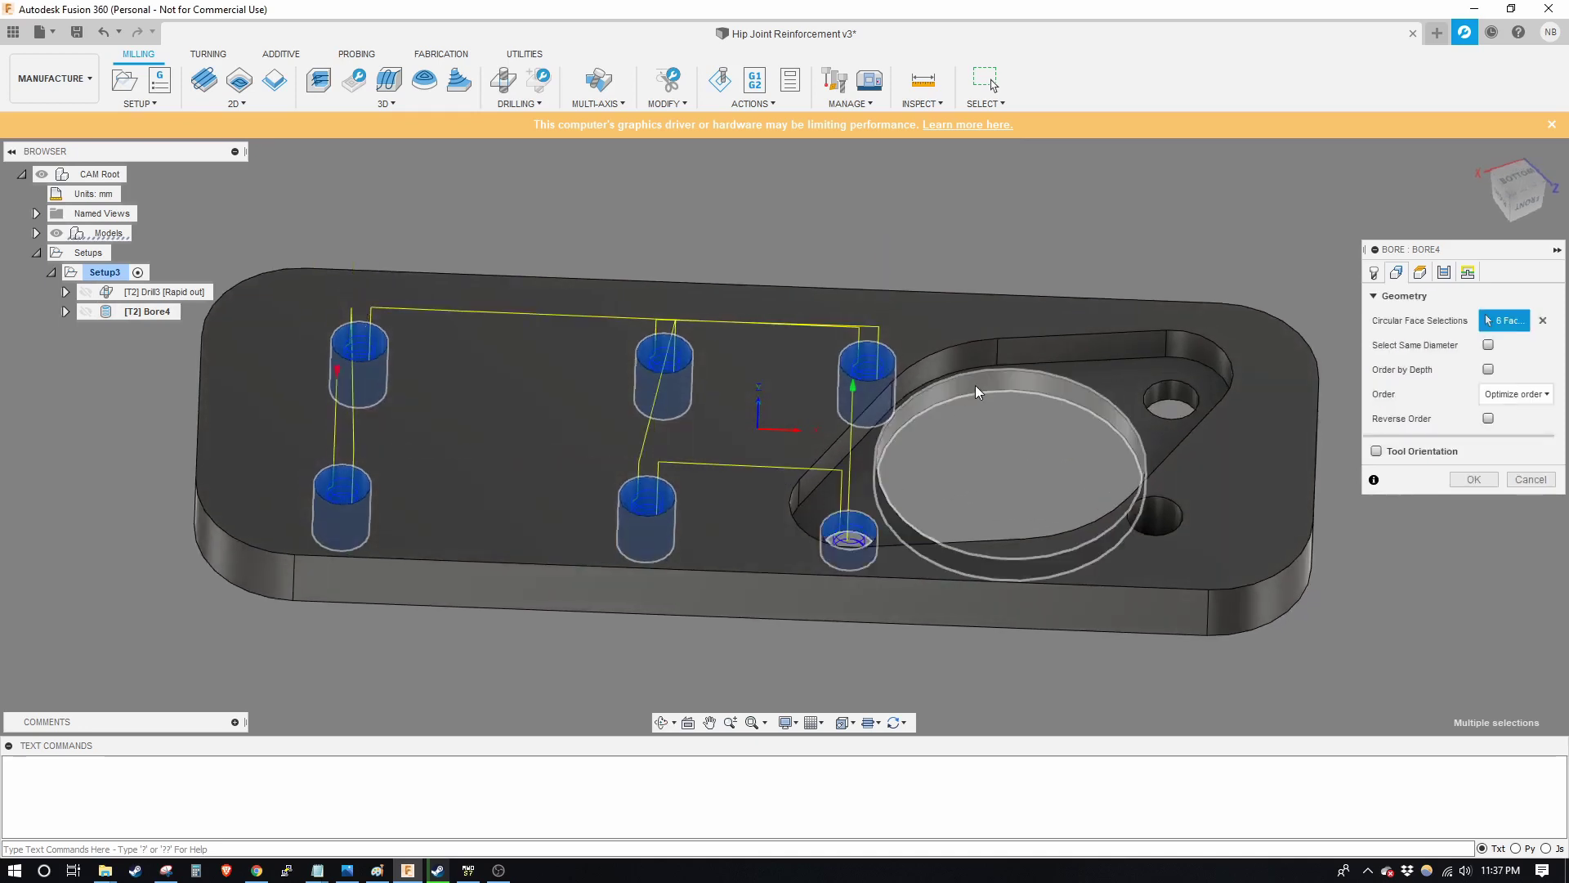
Add the large round opening and the two right-hand holes to complete the nine bore faces
{"action": "left_click", "coordinate": [977, 384]}
{"action": "left_click", "coordinate": [1174, 399]}
{"action": "left_click", "coordinate": [1166, 508]}
{"action": "middle_click_drag", "start_coordinate": [1167, 508], "coordinate": [365, 326], "text": "shift"}
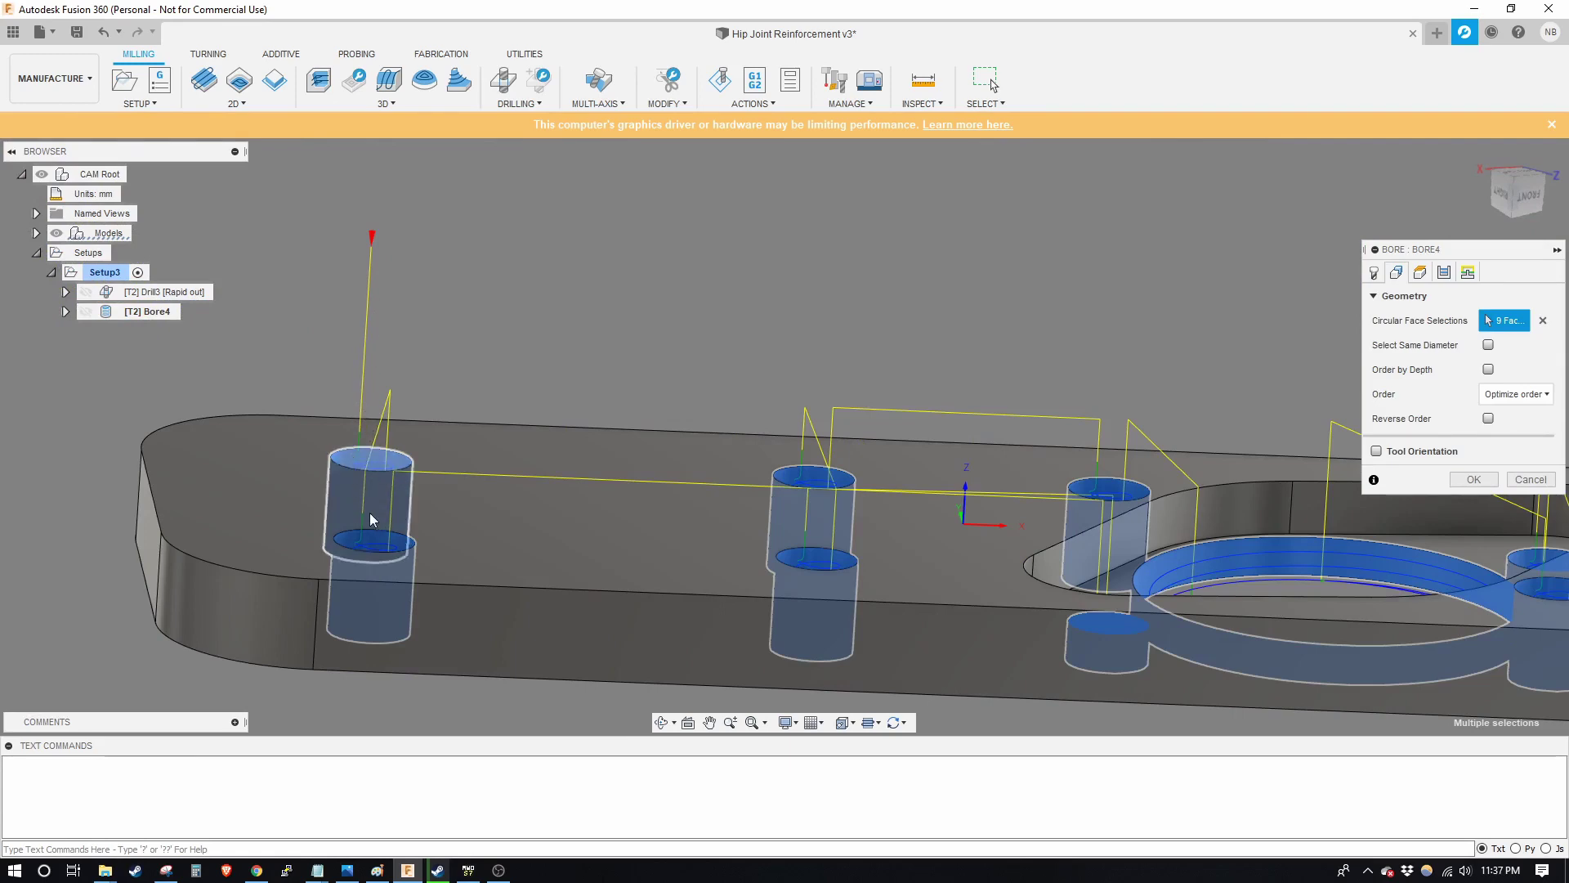
{"action": "scroll", "coordinate": [521, 609], "scroll_direction": "down", "scroll_amount": 3}
{"action": "scroll", "coordinate": [1108, 596], "scroll_direction": "up", "scroll_amount": 6}
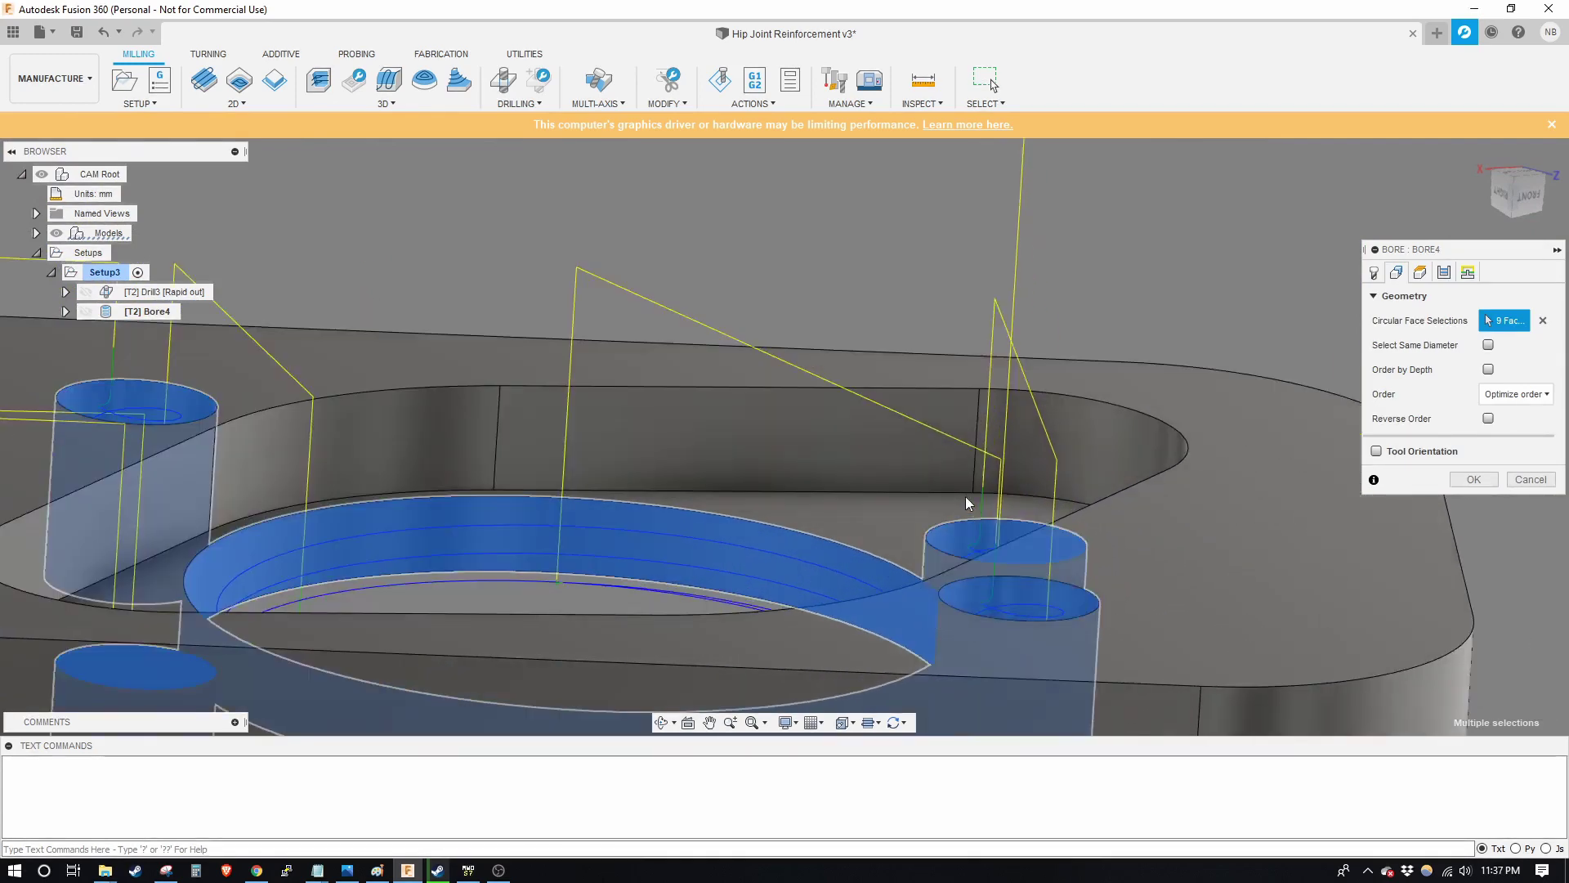
{"action": "scroll", "coordinate": [989, 515], "scroll_direction": "up", "scroll_amount": 2}
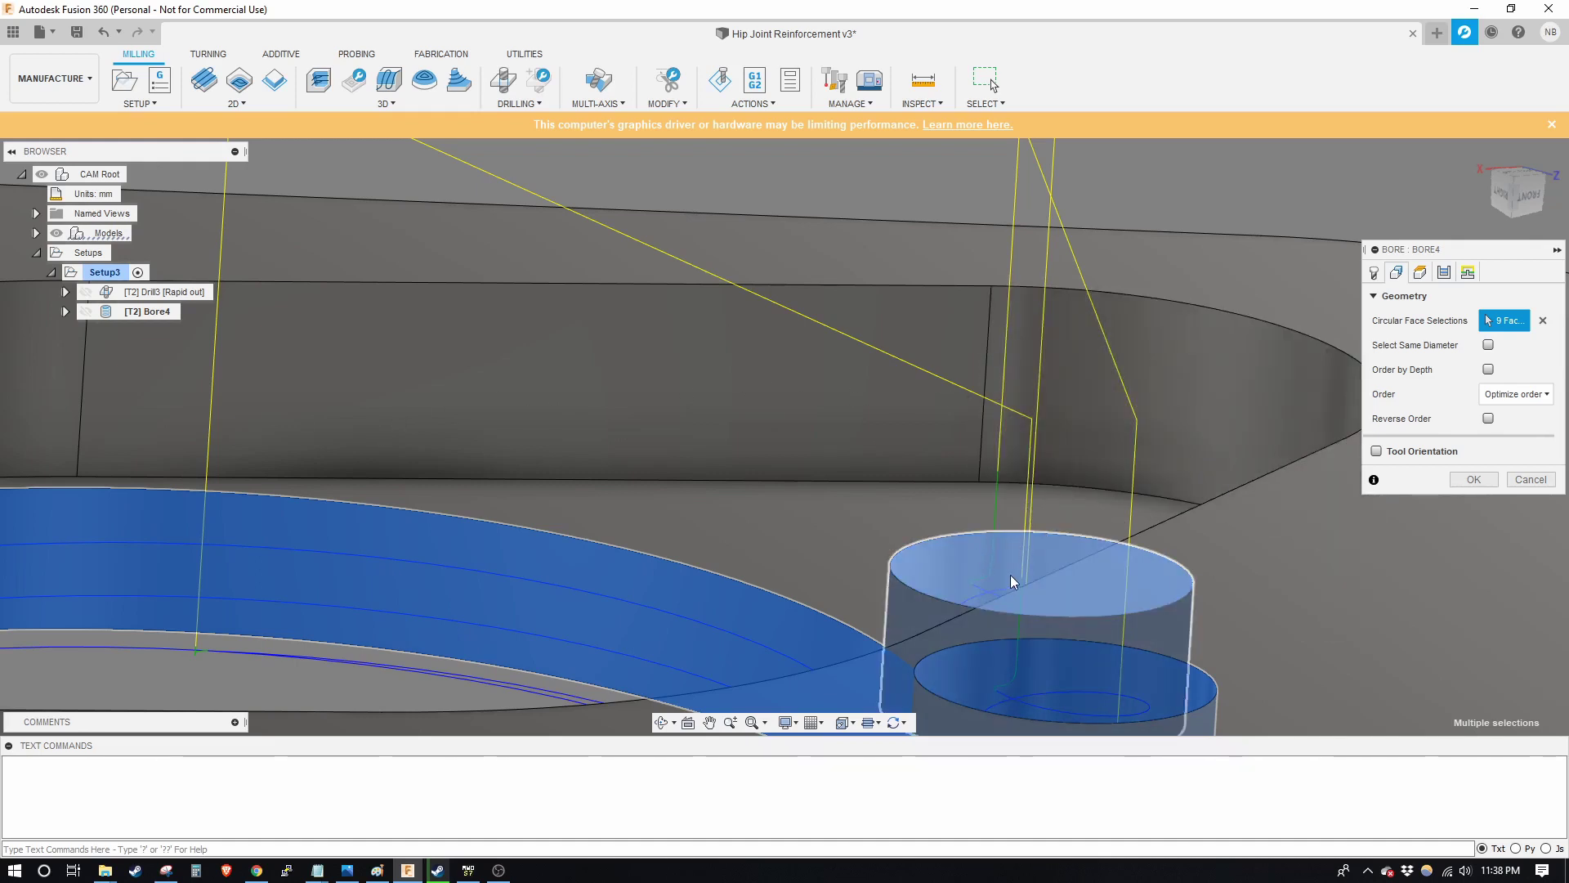
{"action": "left_click", "coordinate": [1420, 276]}
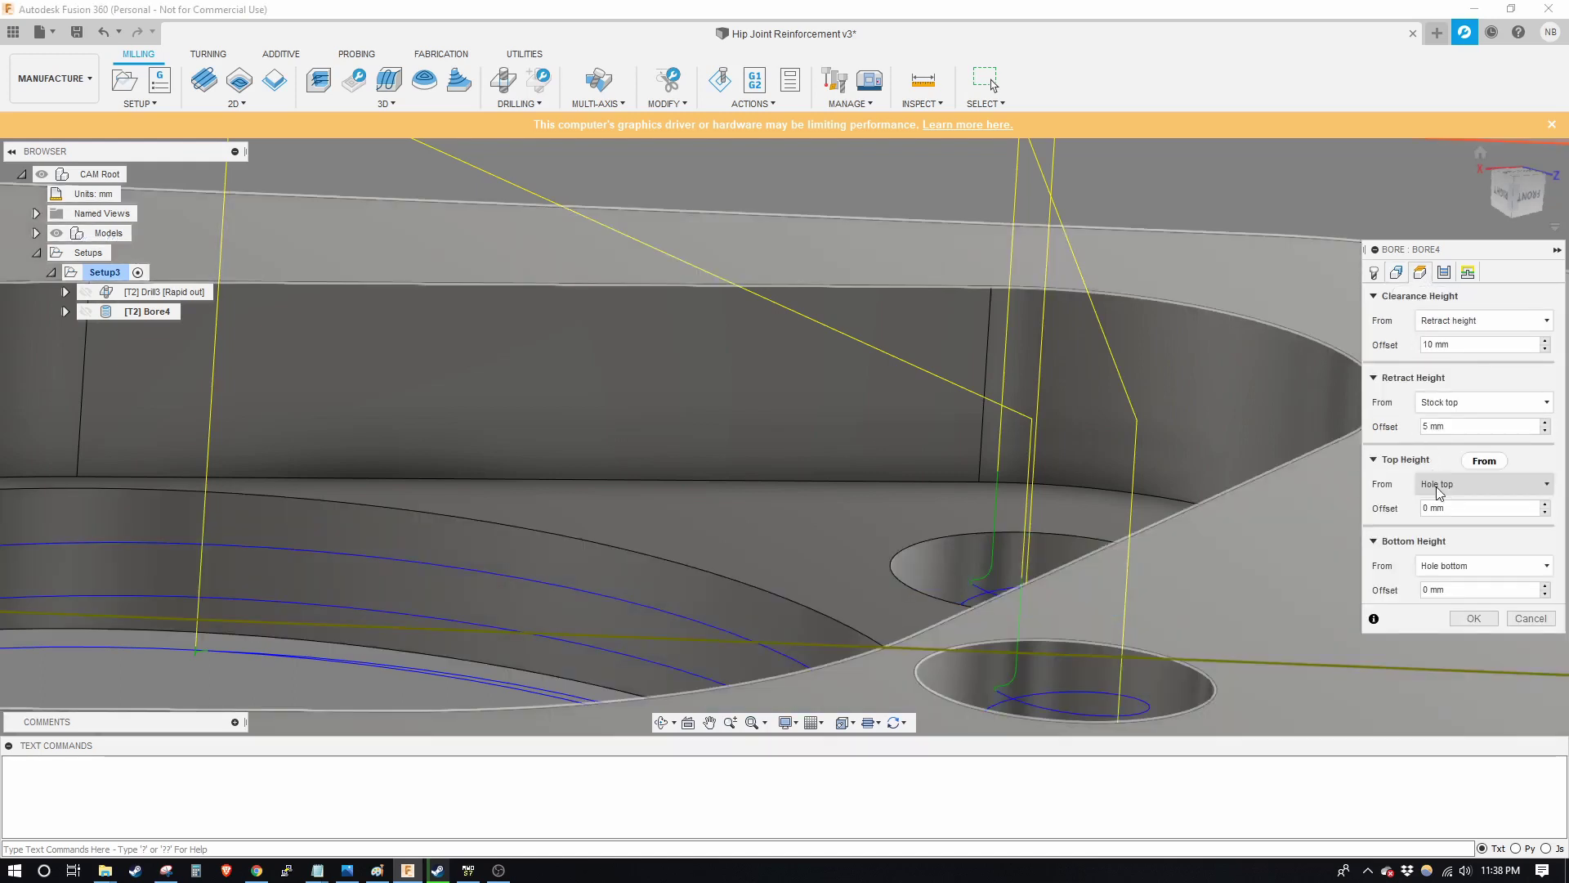
Set Bore4's Top Height From to Stock top and zoom to check the height planes
{"action": "mouse_move", "coordinate": [1454, 496]}
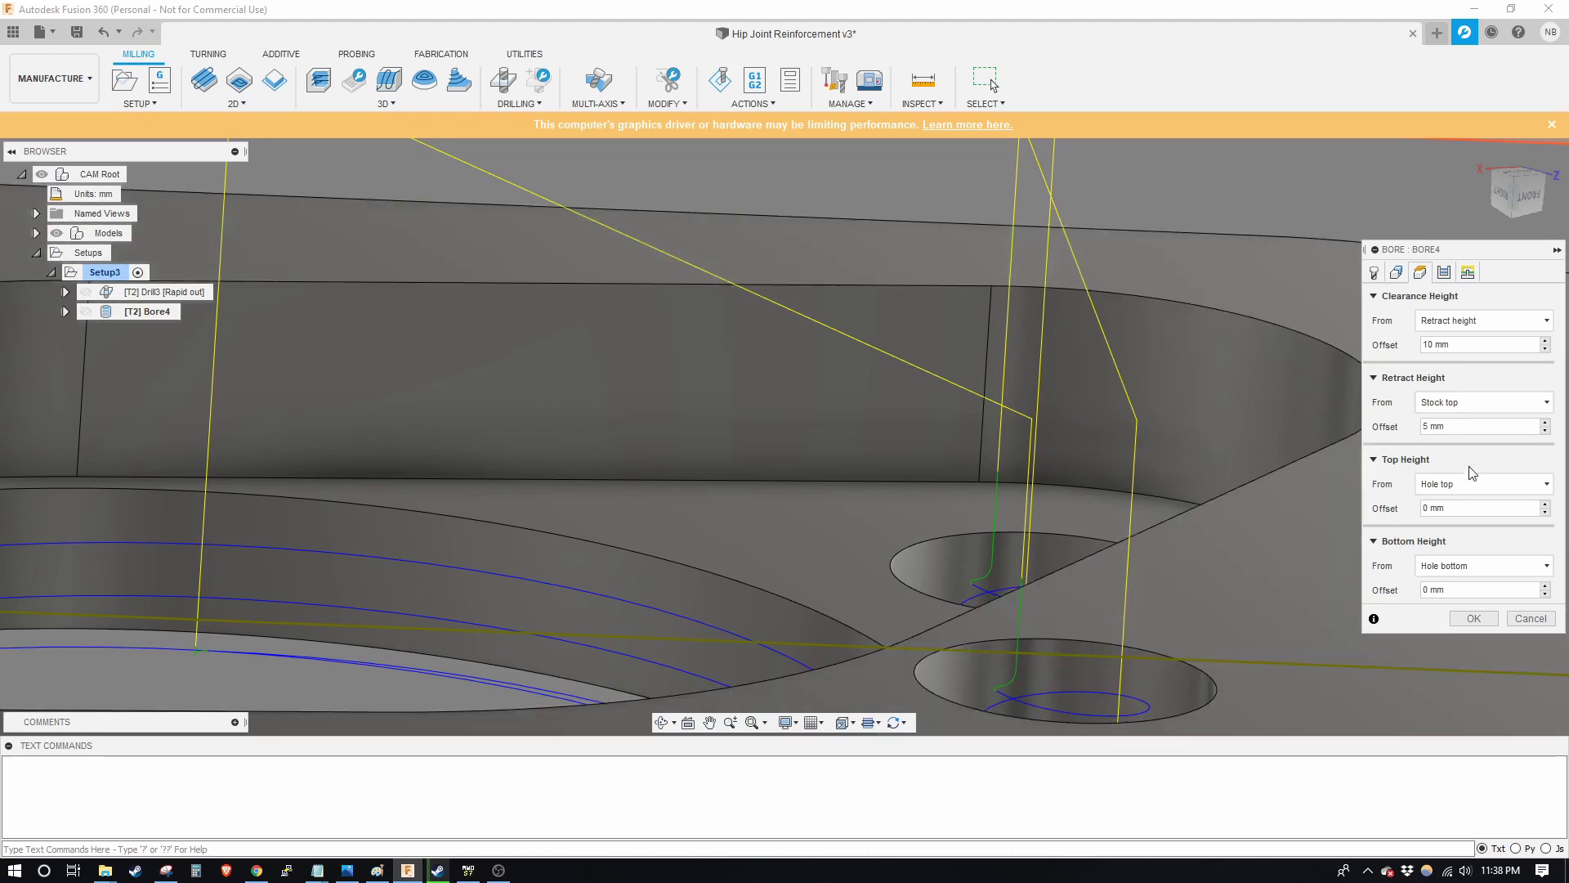
{"action": "left_click", "coordinate": [1466, 480]}
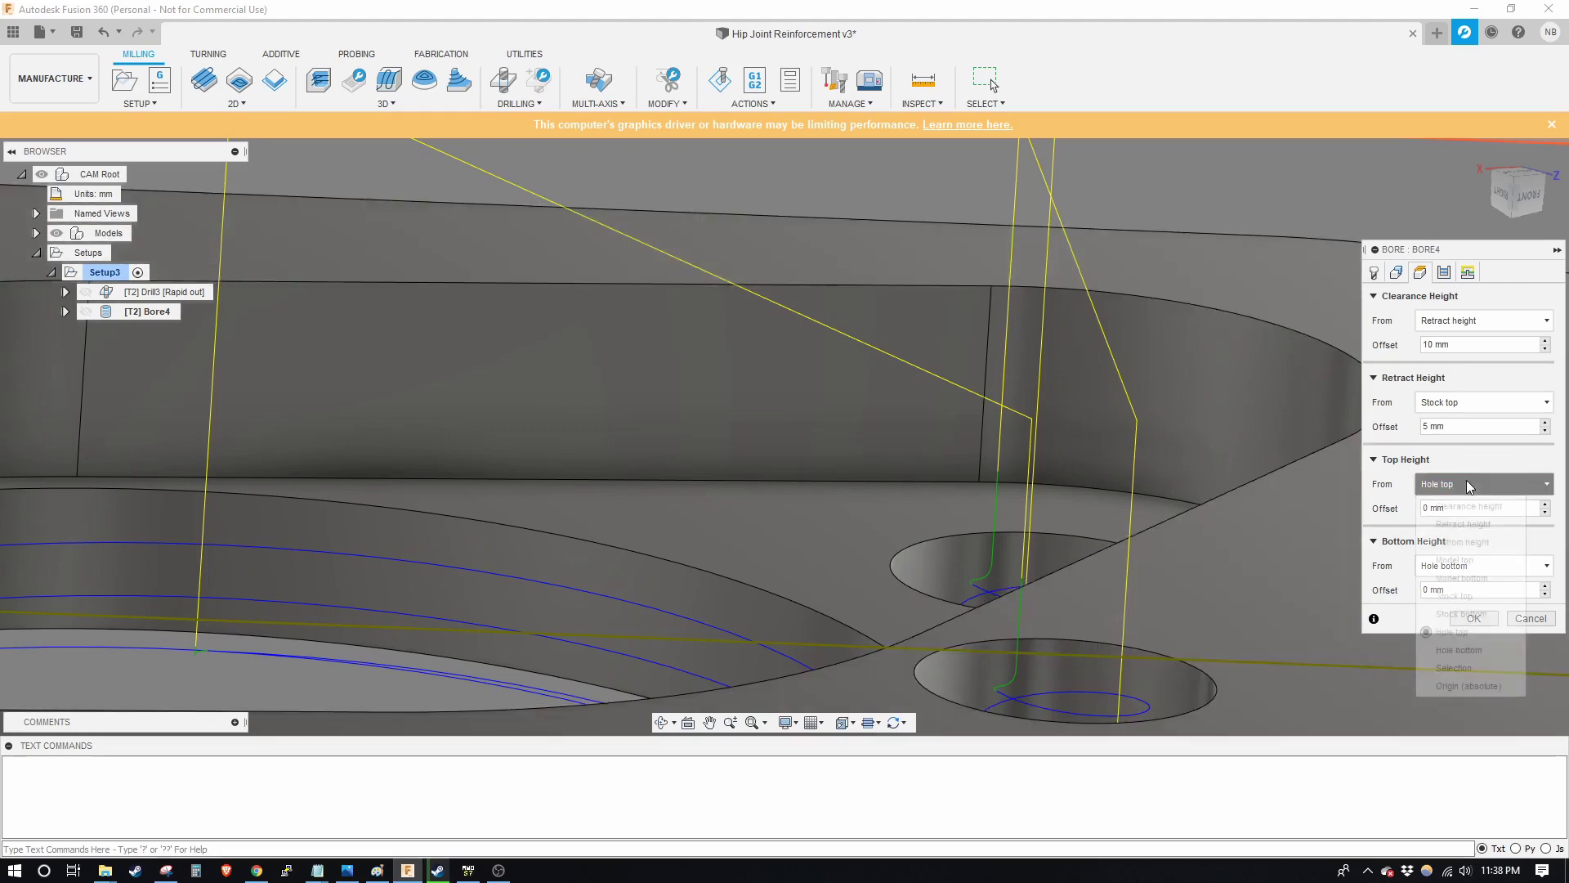
{"action": "left_click", "coordinate": [1478, 597]}
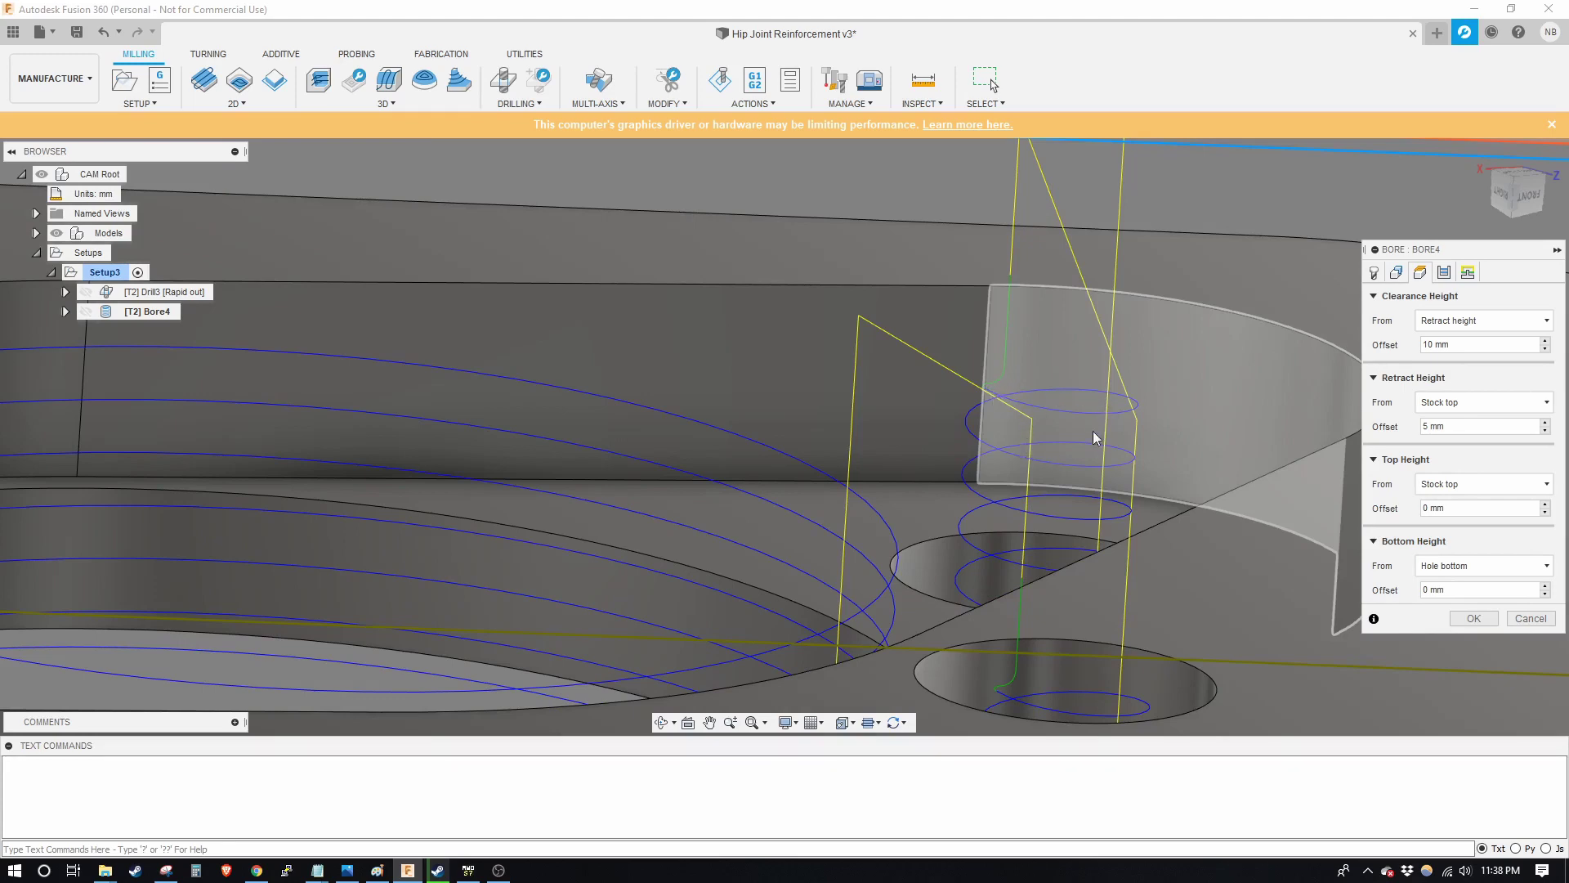
{"action": "scroll", "coordinate": [1074, 219], "scroll_direction": "down", "scroll_amount": 4}
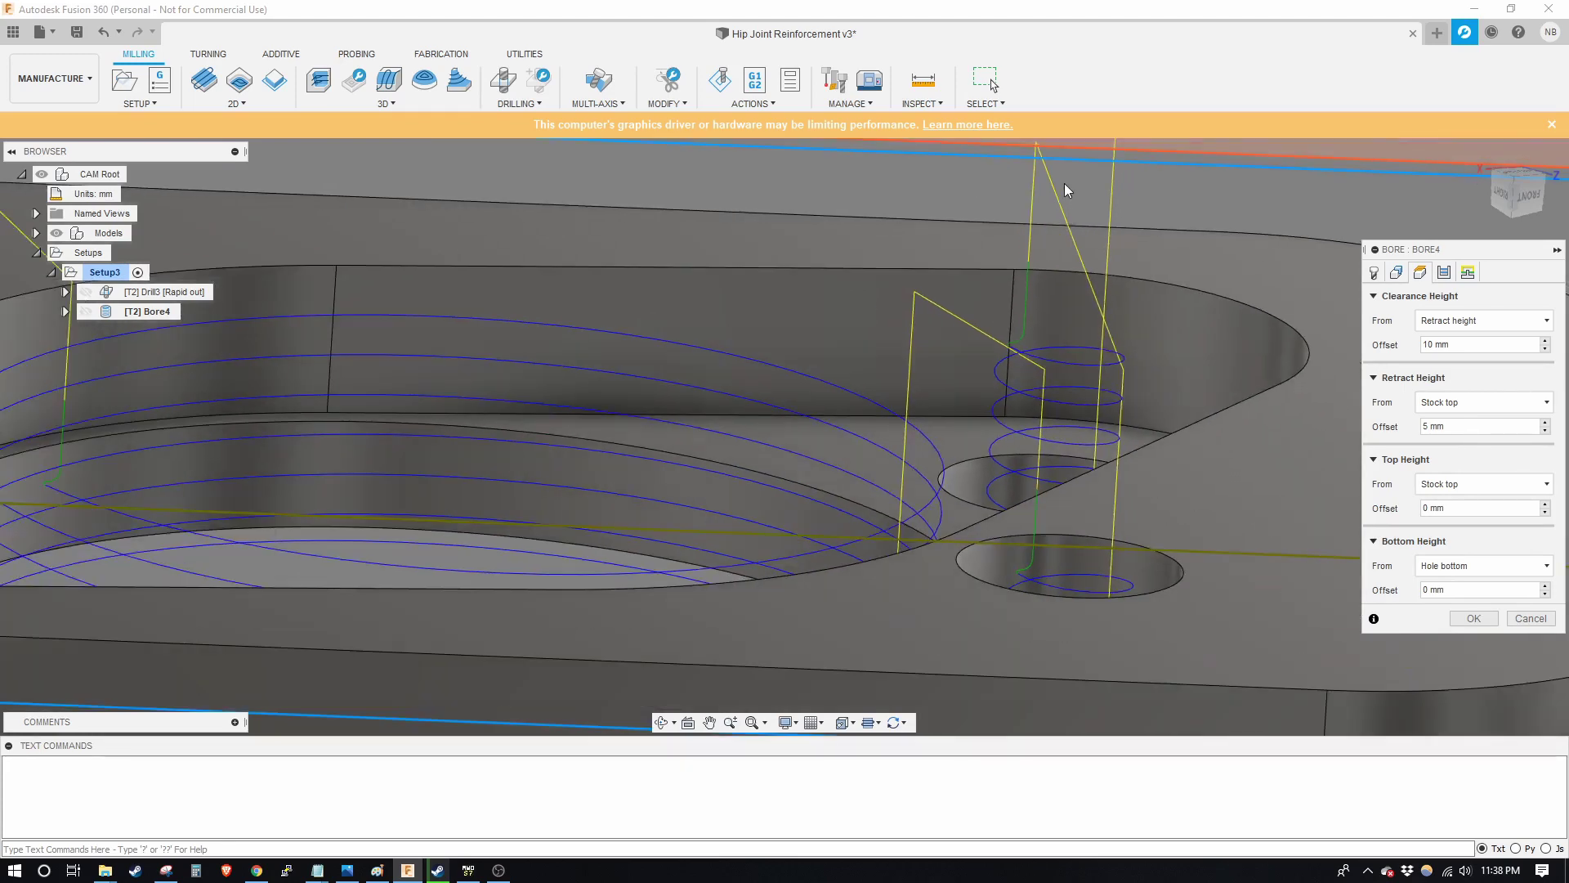
{"action": "scroll", "coordinate": [1092, 203], "scroll_direction": "up", "scroll_amount": 3}
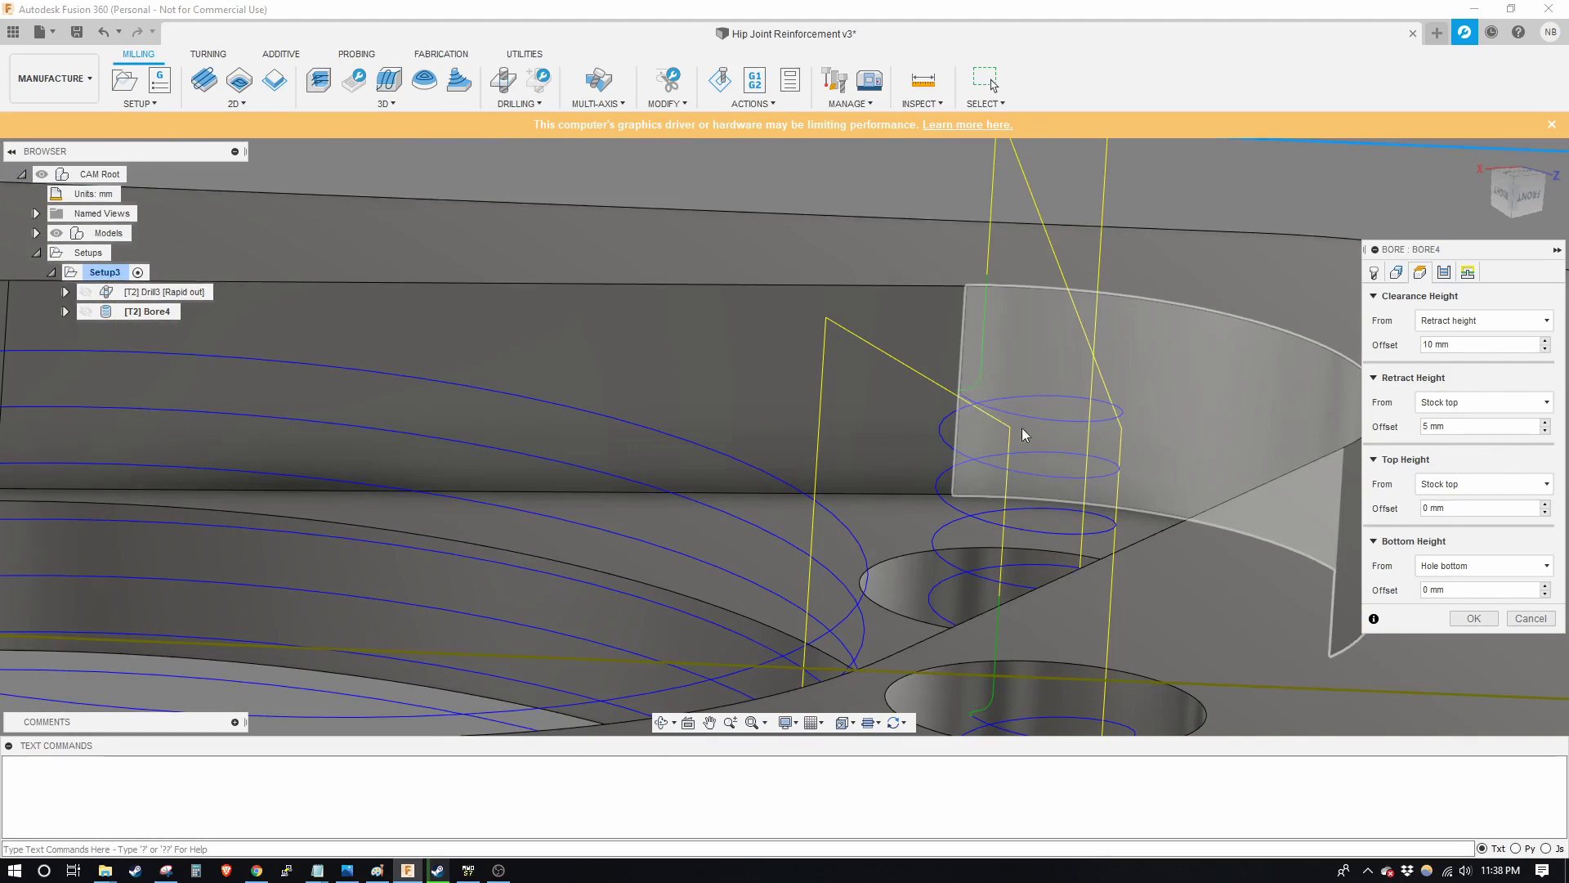
{"action": "scroll", "coordinate": [1028, 404], "scroll_direction": "down", "scroll_amount": 5}
{"action": "scroll", "coordinate": [971, 488], "scroll_direction": "up", "scroll_amount": 1}
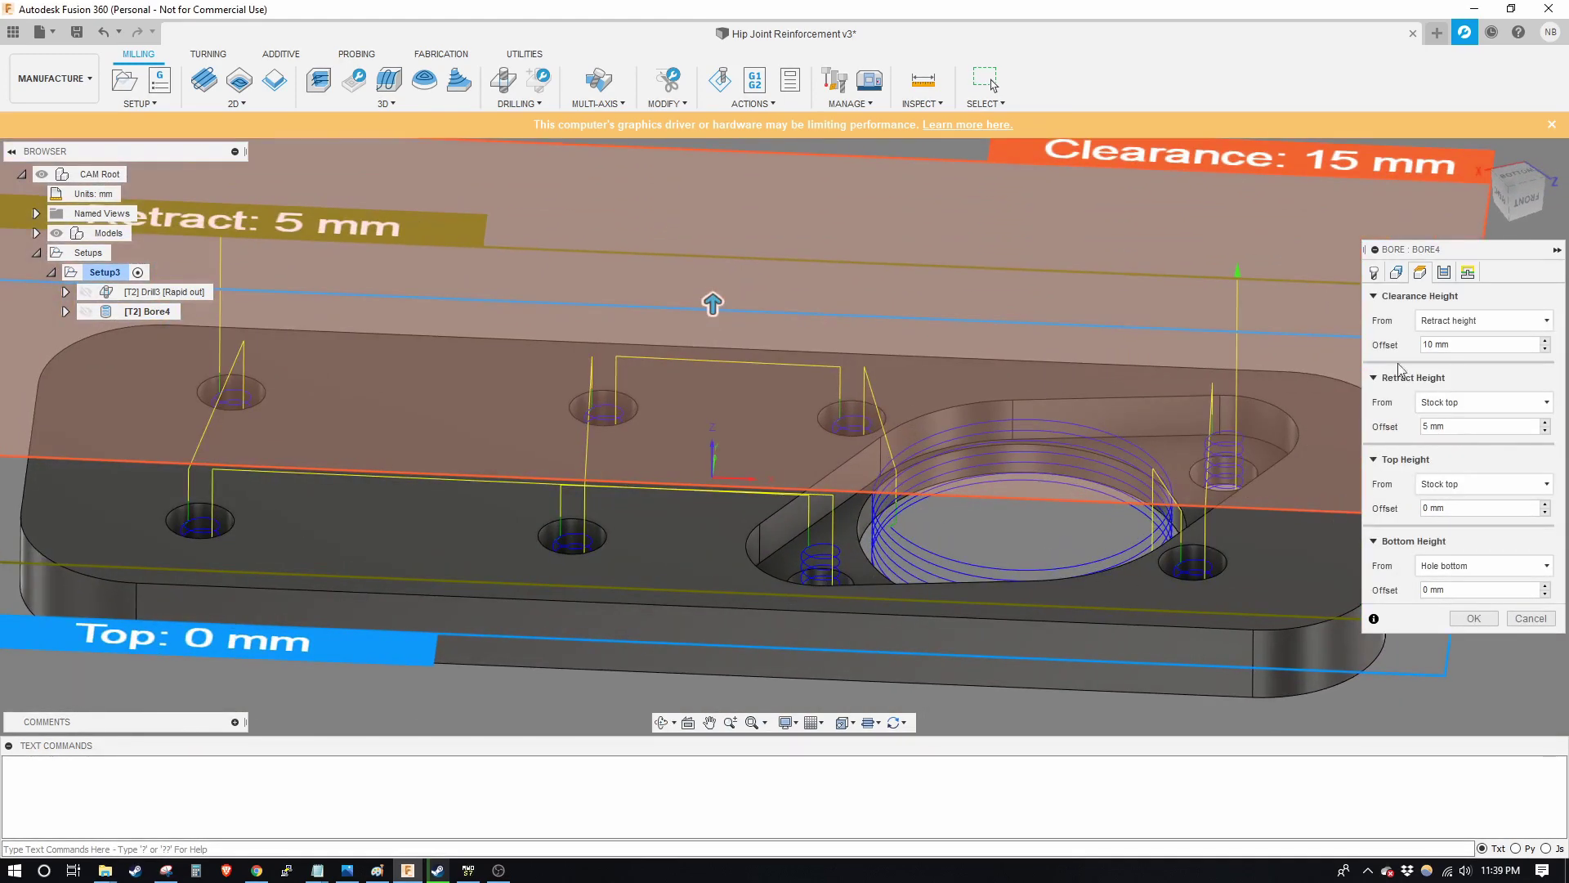
Apply the Aluminum - Slotting feed and speed preset to Bore4's tool settings
{"action": "left_click", "coordinate": [1373, 272]}
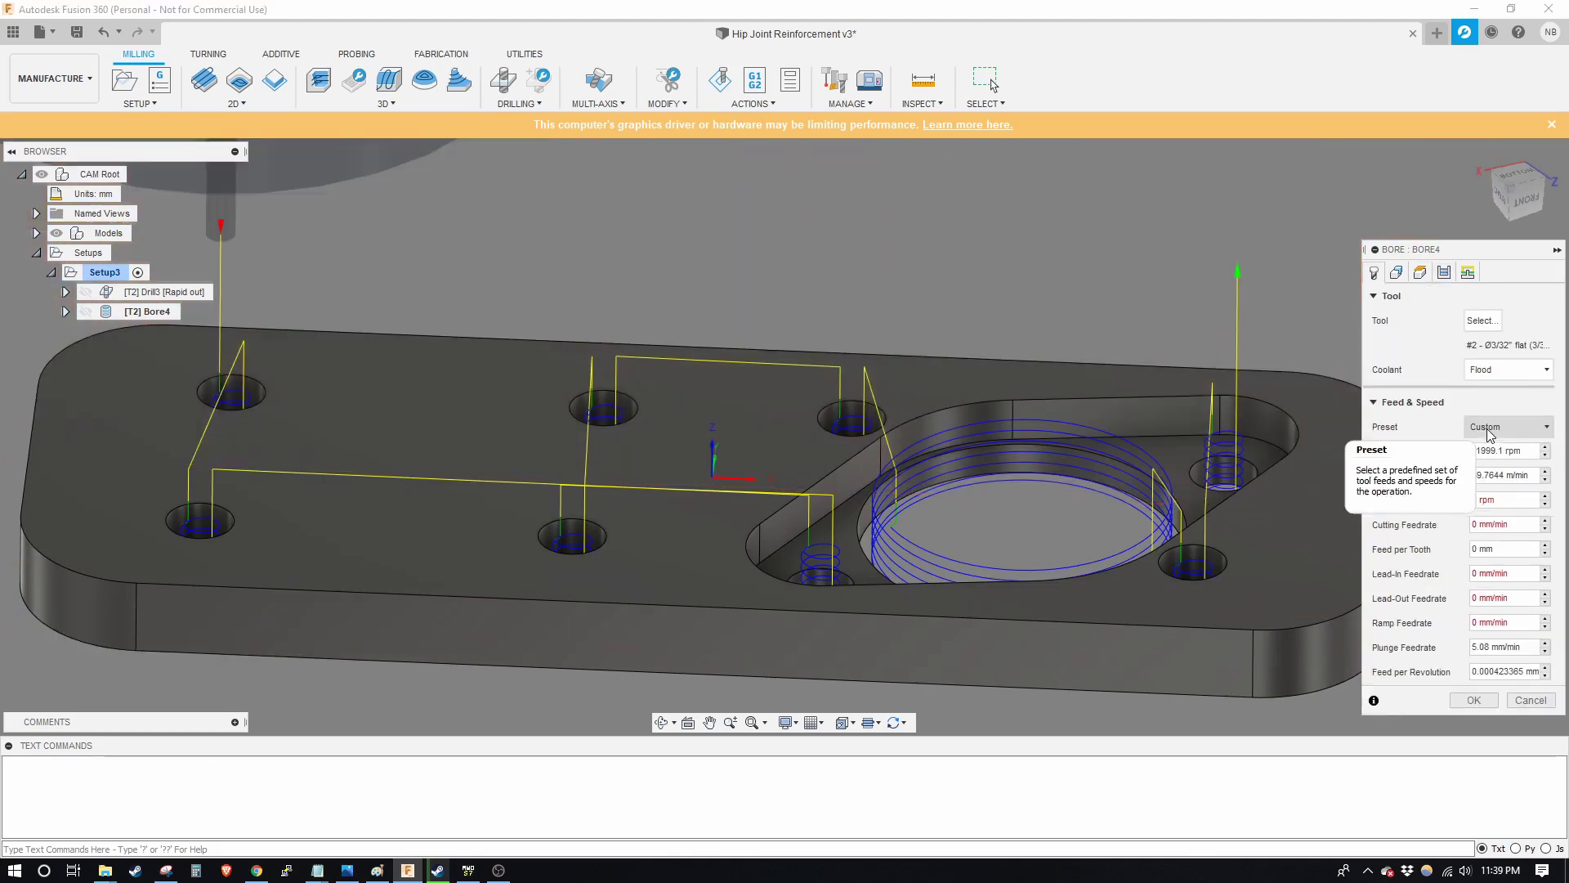
{"action": "left_click", "coordinate": [1499, 427]}
{"action": "left_click", "coordinate": [1514, 433]}
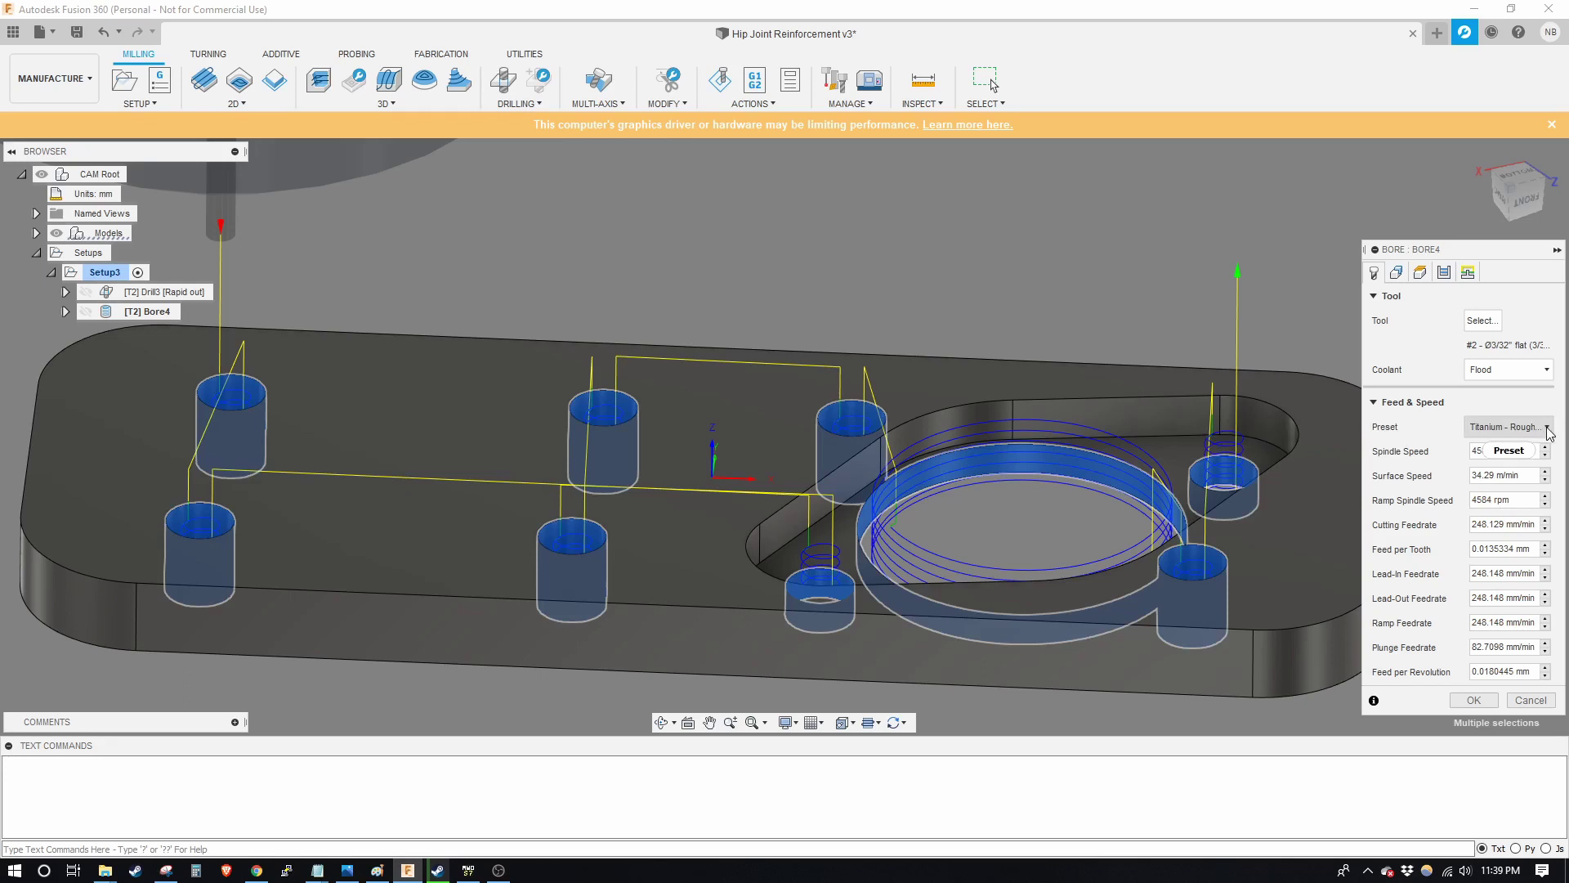
{"action": "left_click", "coordinate": [1514, 428]}
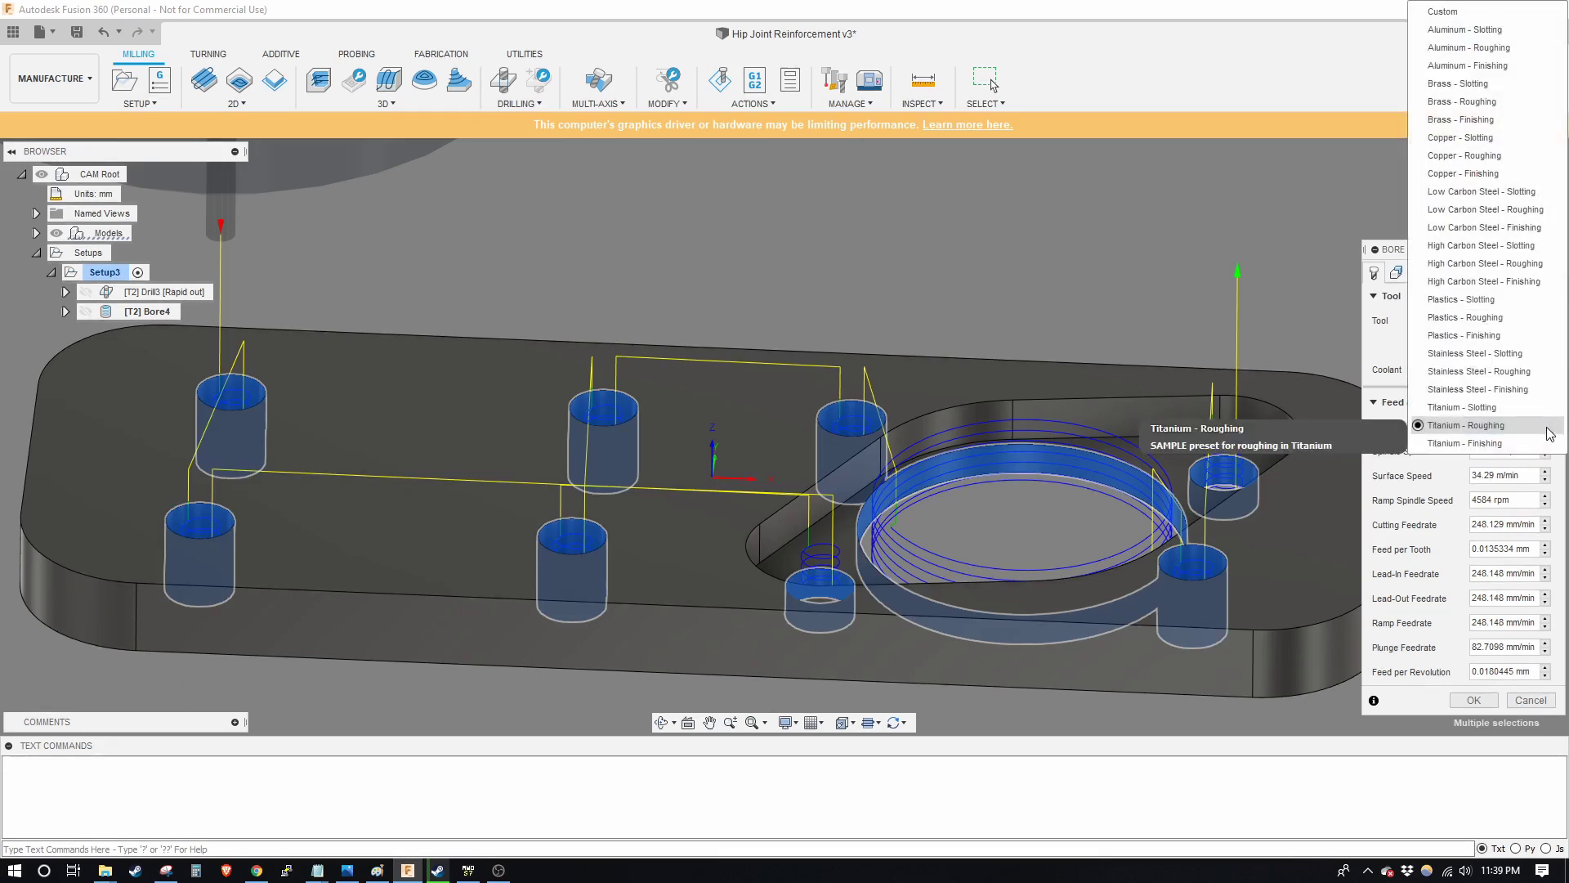
{"action": "left_click", "coordinate": [1494, 30]}
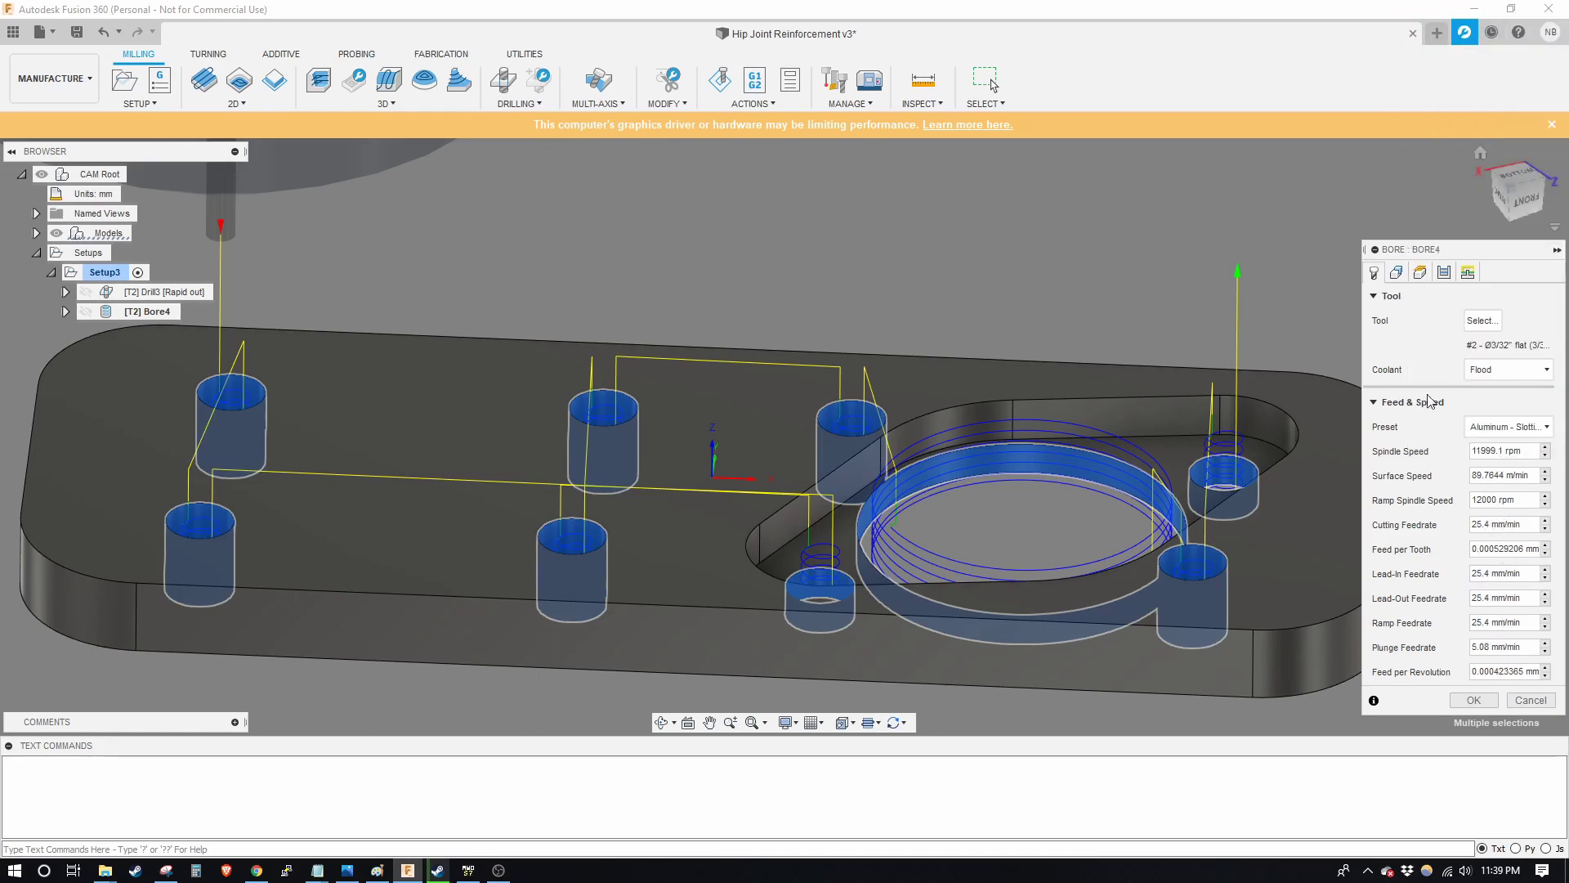
{"action": "left_click", "coordinate": [1445, 273]}
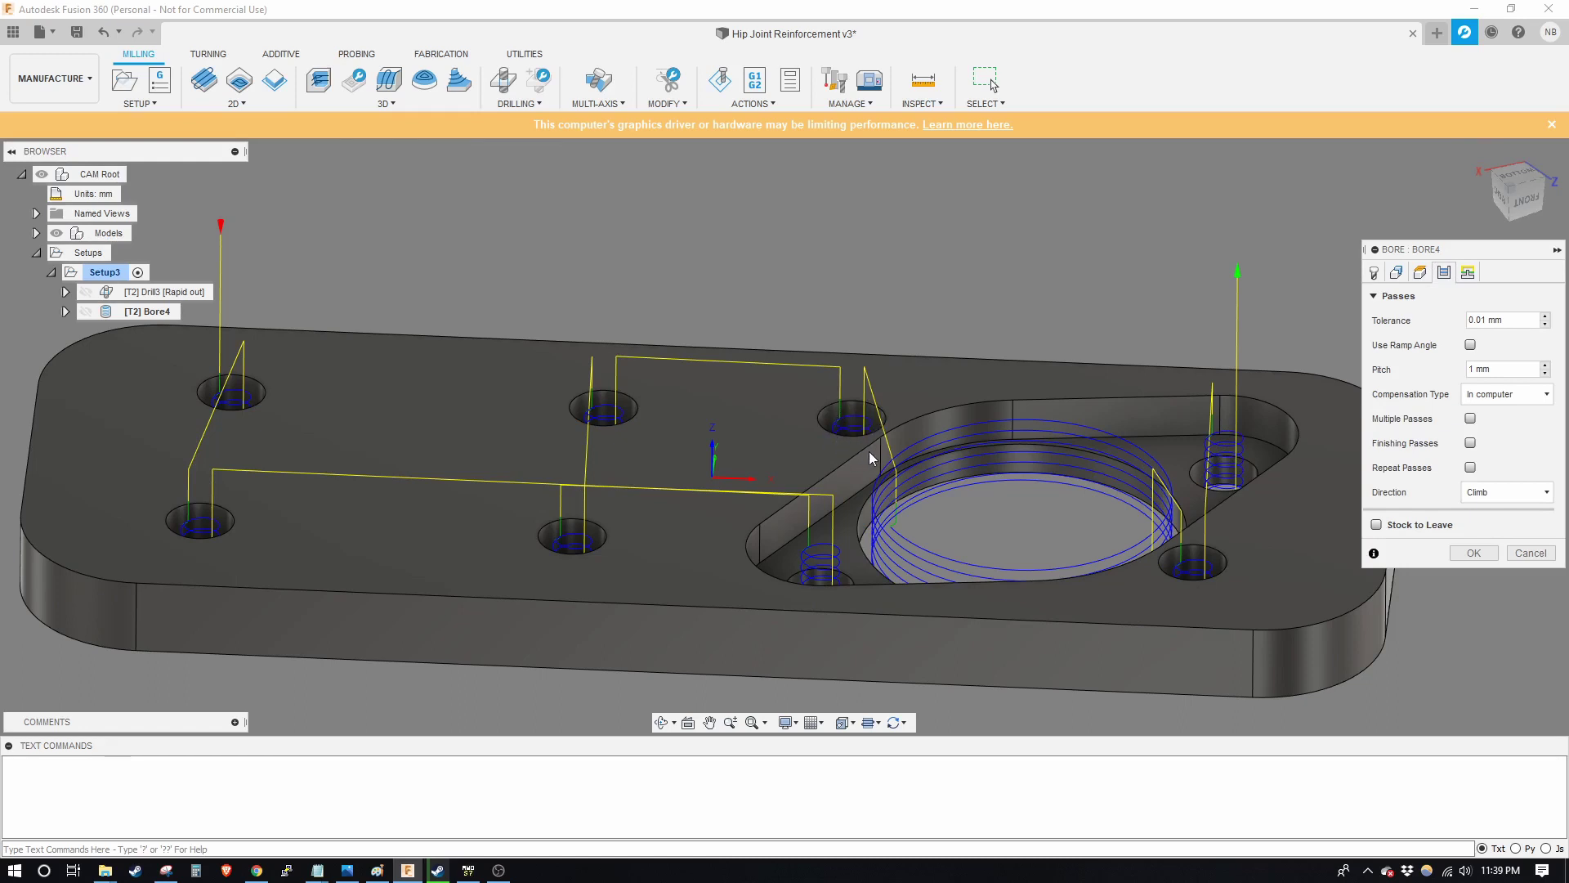
Set Bore4's pitch to 0.25 mm
{"action": "scroll", "coordinate": [1275, 458], "scroll_direction": "up", "scroll_amount": 3}
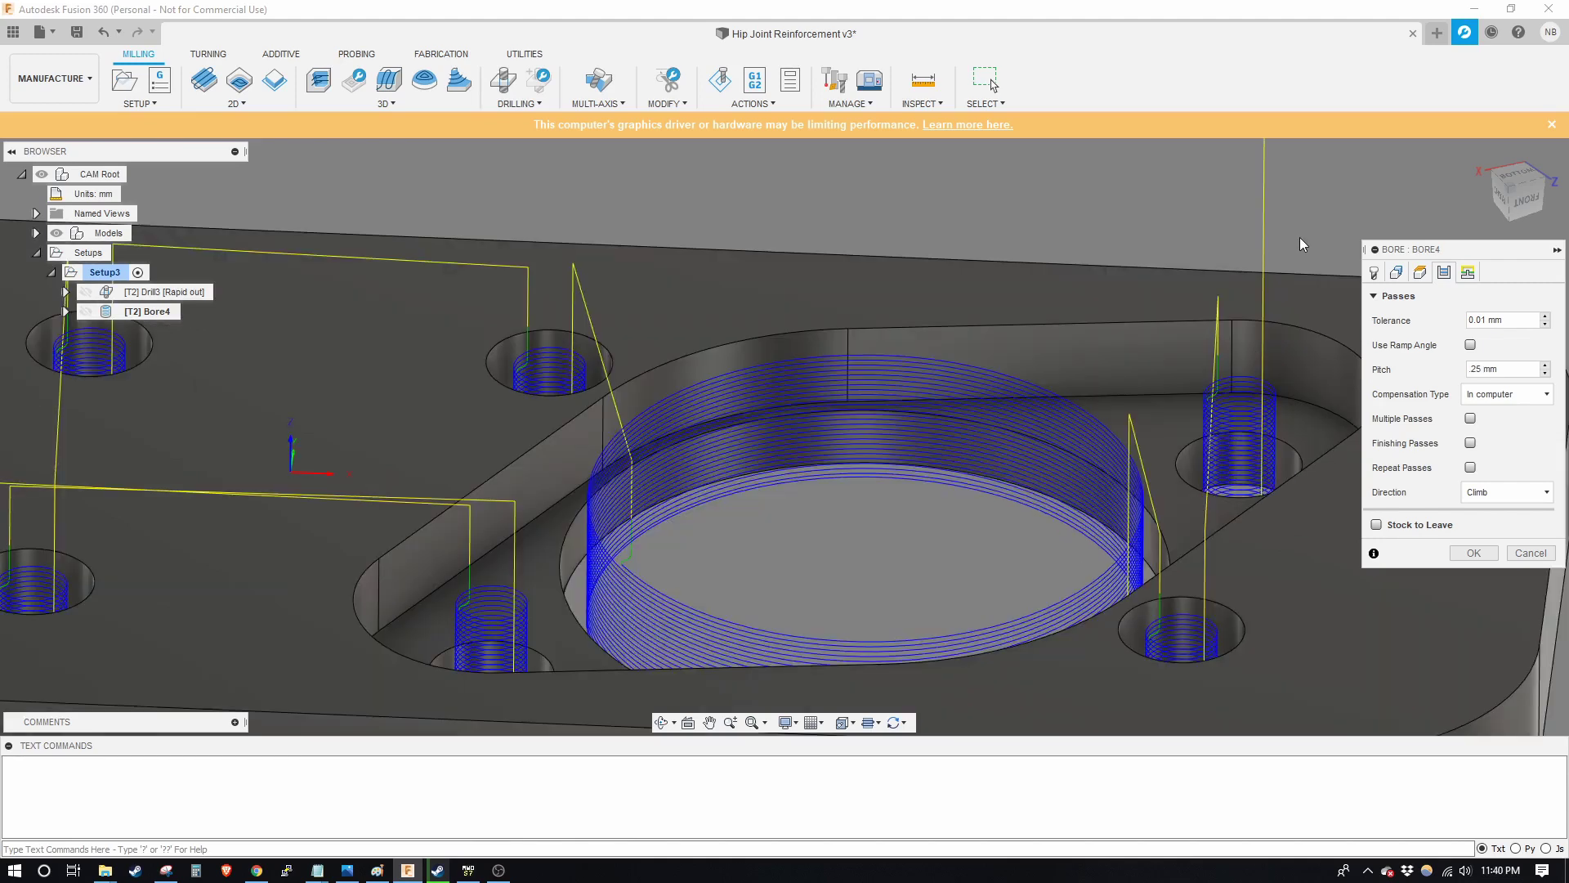
{"action": "double_click", "coordinate": [1479, 369]}
{"action": "type", "text": ".25"}
Lower Bore4's retract and clearance planes to 4 mm offsets and confirm the operation
{"action": "scroll", "coordinate": [1248, 442], "scroll_direction": "down", "scroll_amount": 5}
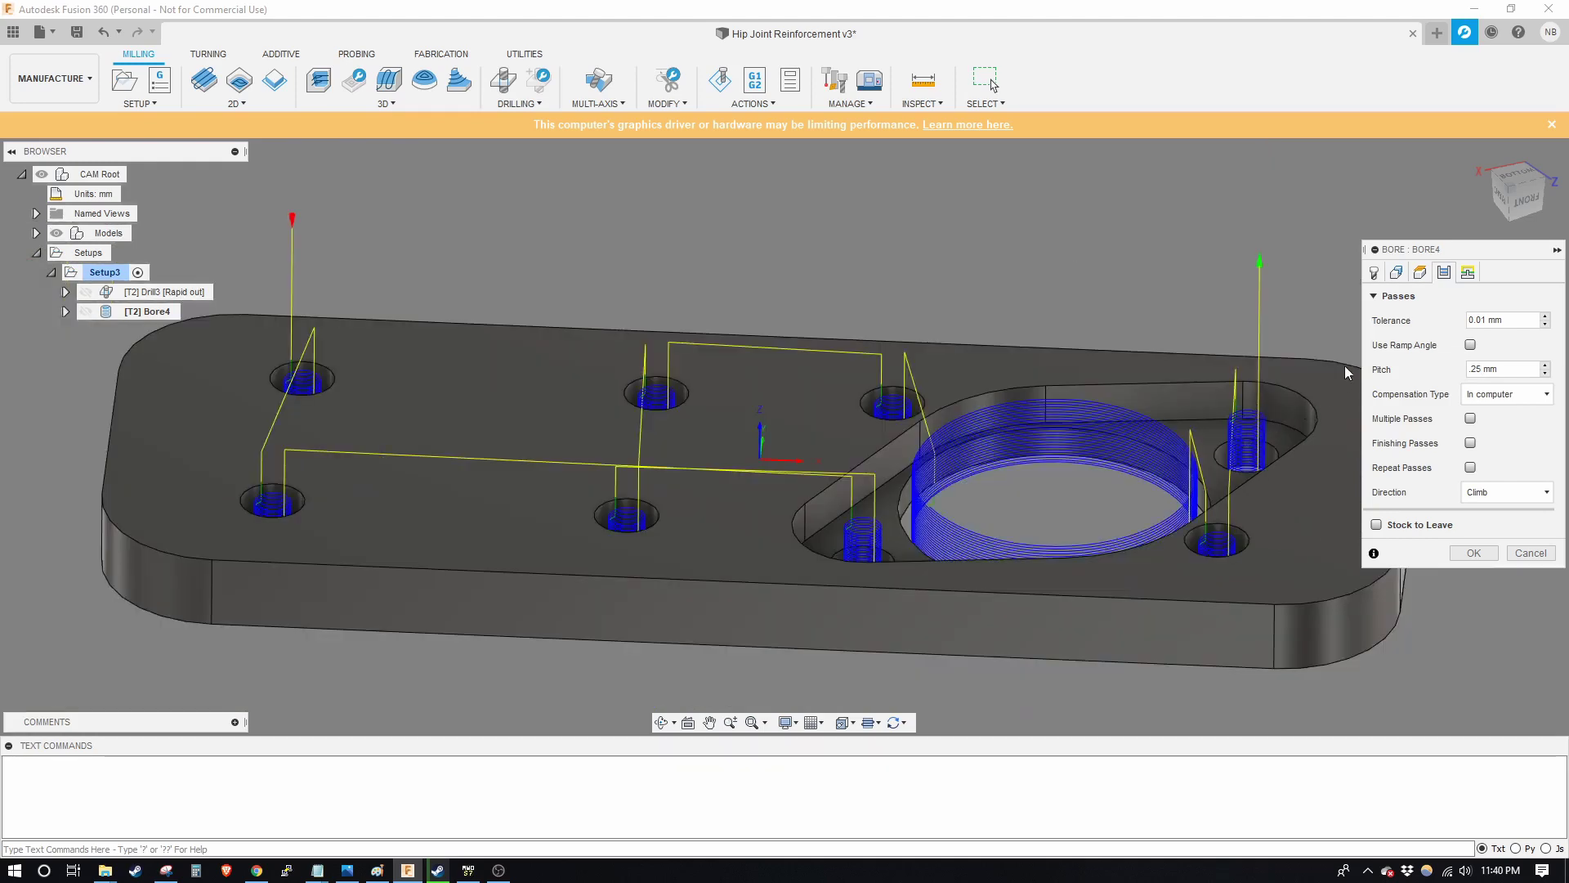
{"action": "left_click", "coordinate": [1420, 273]}
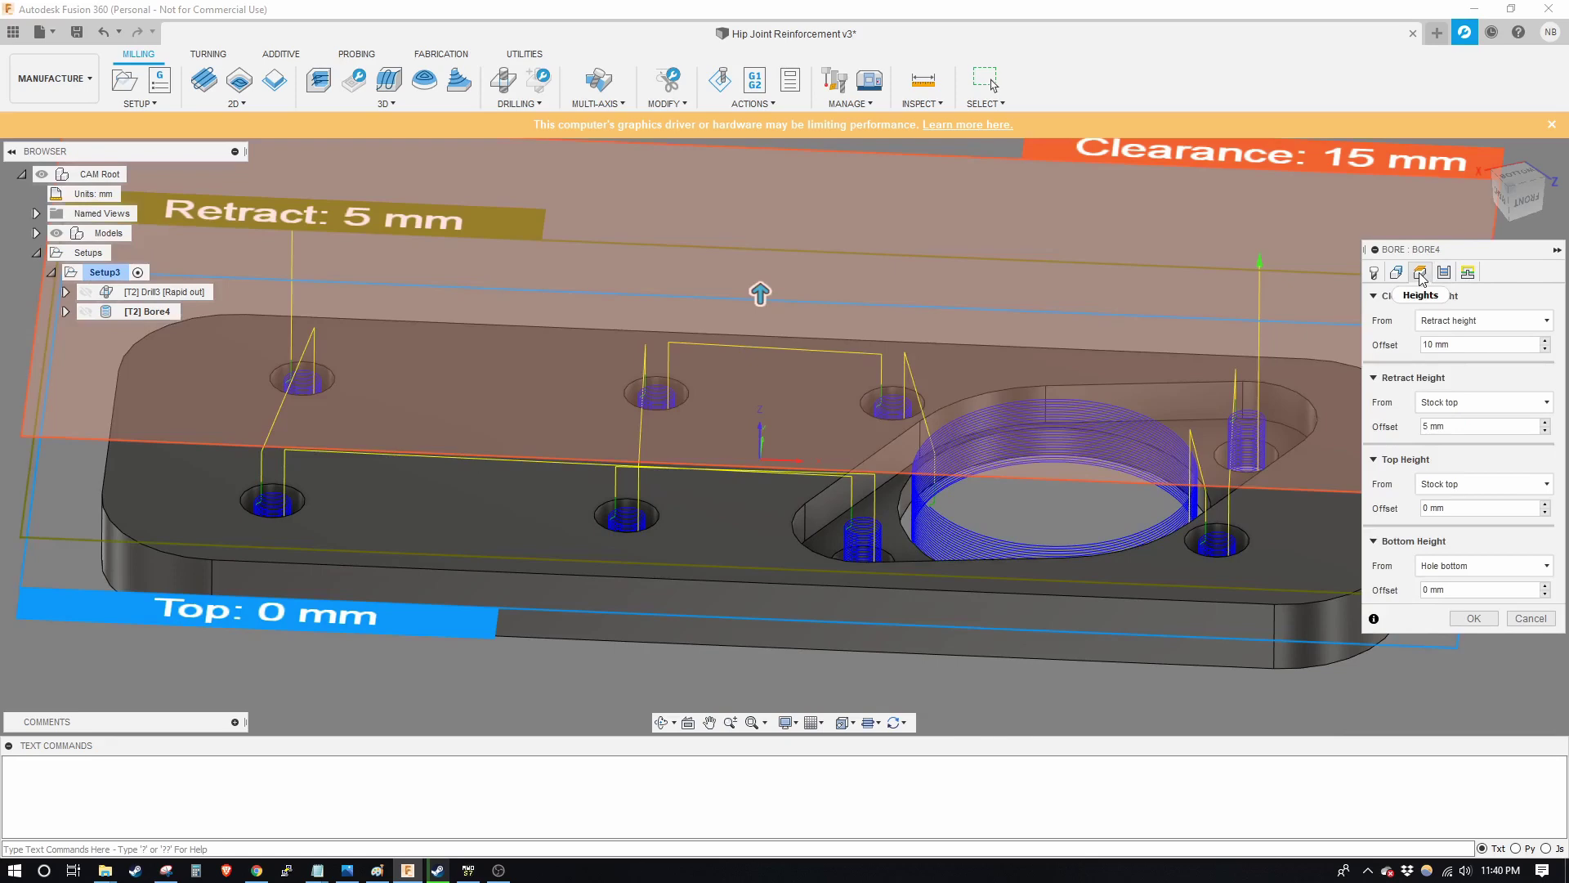
{"action": "scroll", "coordinate": [929, 532], "scroll_direction": "down", "scroll_amount": 3}
{"action": "middle_click_drag", "start_coordinate": [928, 532], "coordinate": [232, 362], "text": "shift"}
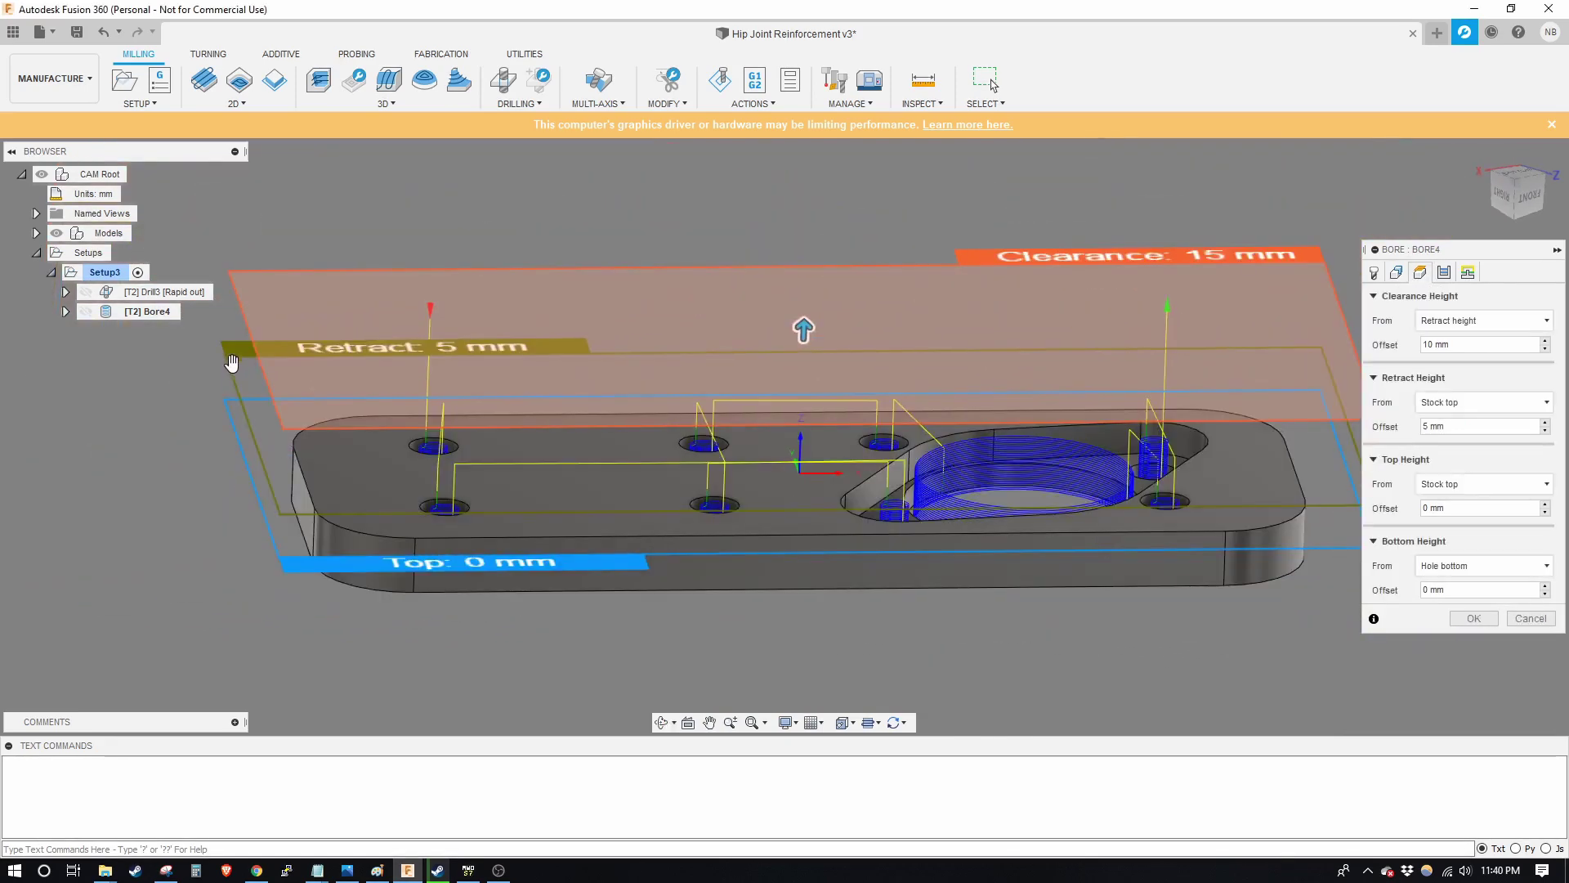
{"action": "left_click_drag", "start_coordinate": [798, 415], "coordinate": [798, 424]}
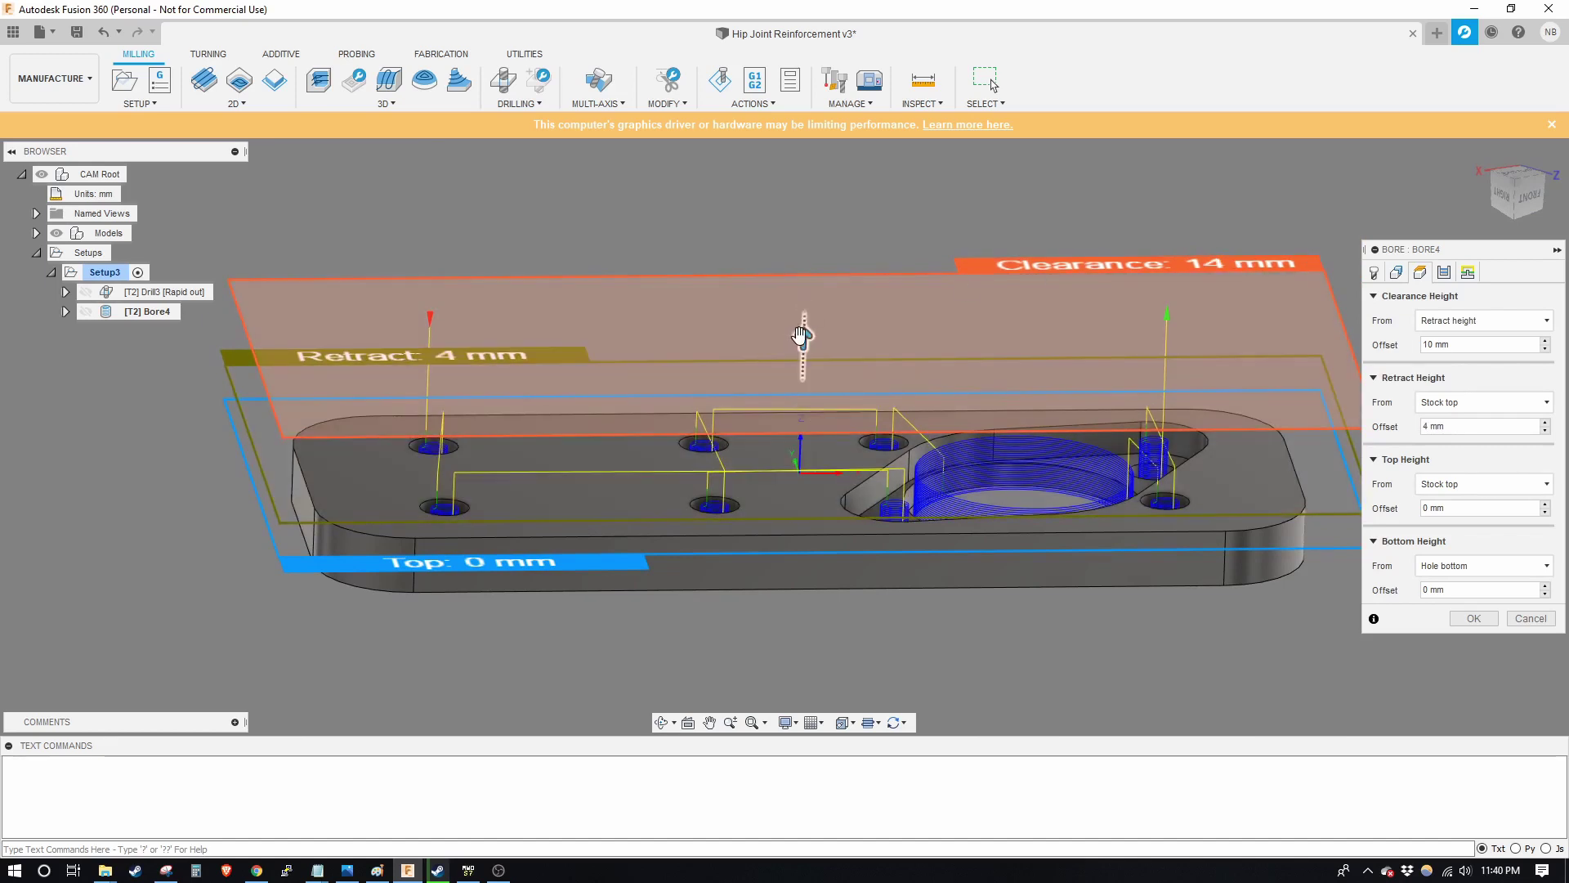
{"action": "left_click_drag", "start_coordinate": [800, 335], "coordinate": [801, 388]}
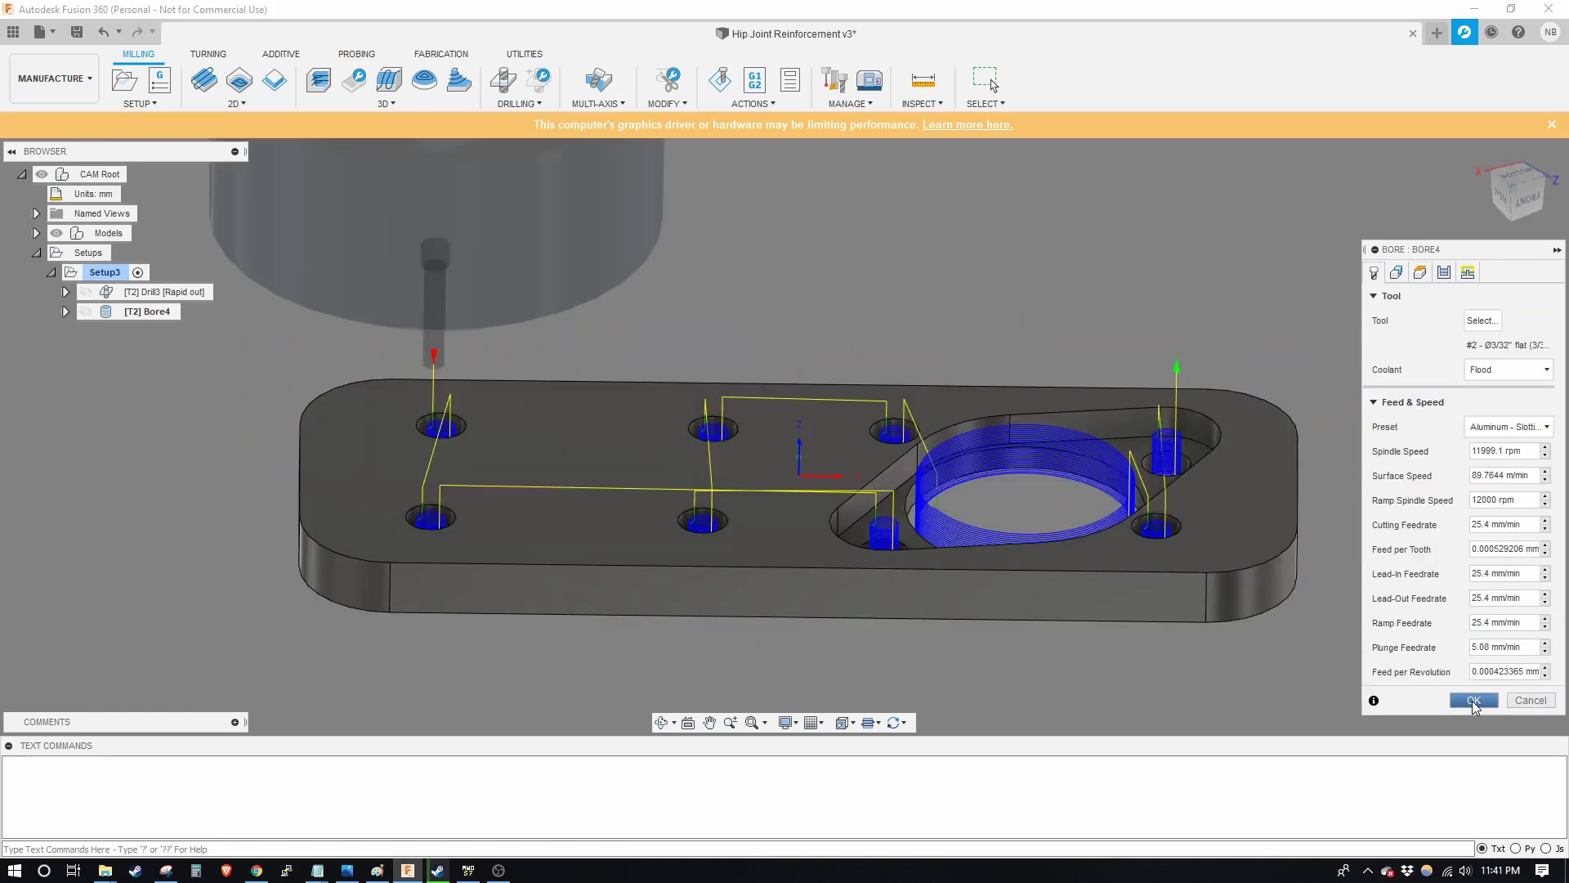
{"action": "left_click", "coordinate": [1472, 699]}
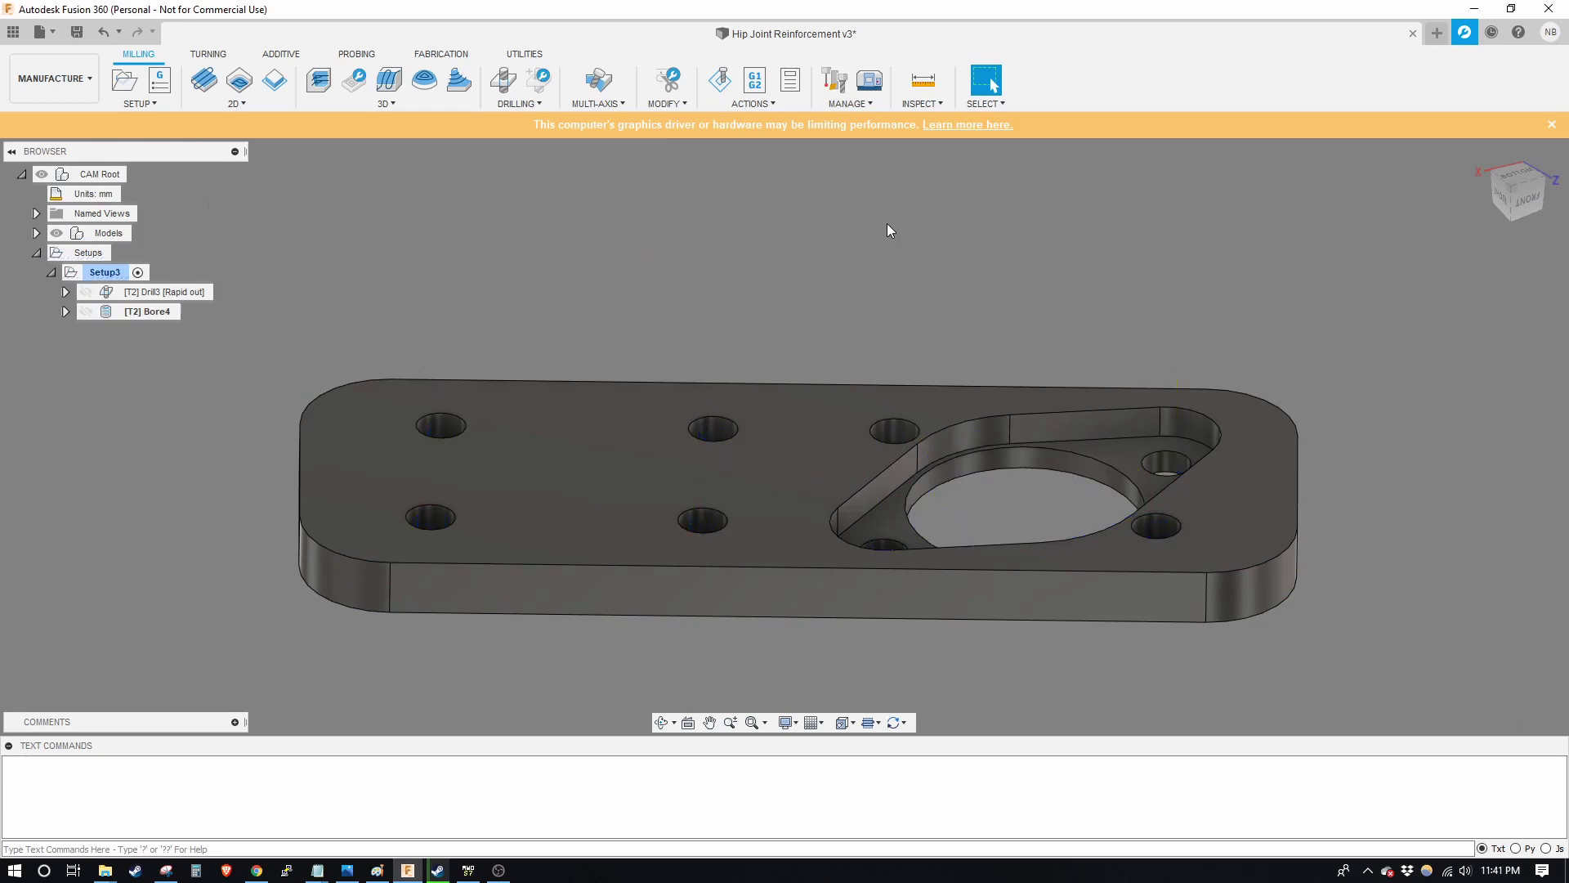
Re-confirm Bore4 to regenerate its toolpath, then select the recessed flange face
{"action": "left_click", "coordinate": [165, 312]}
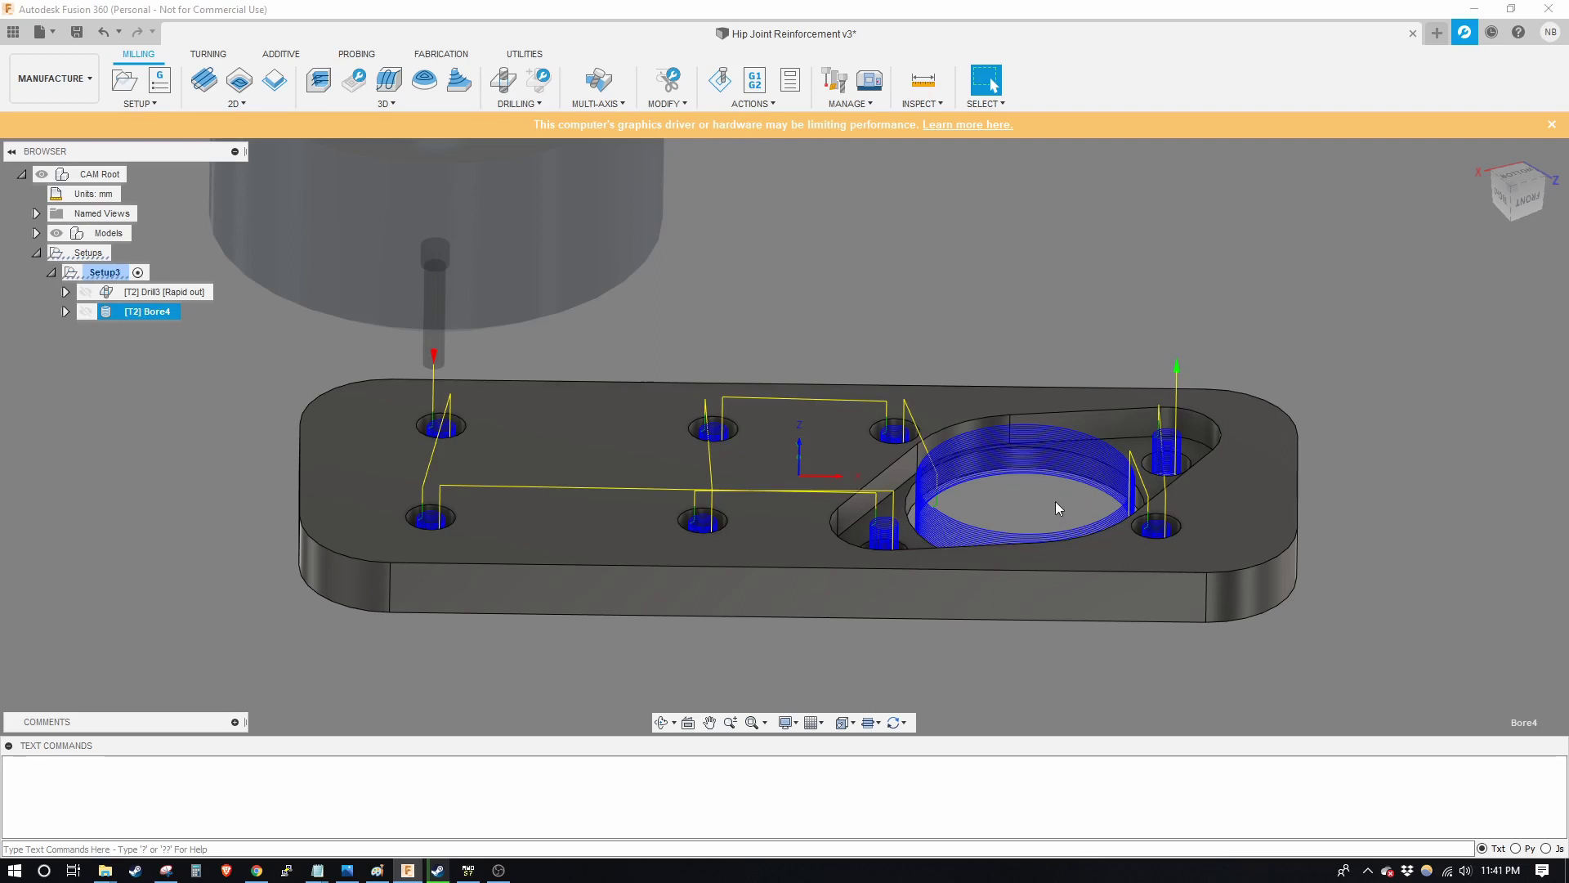
{"action": "left_click", "coordinate": [160, 312]}
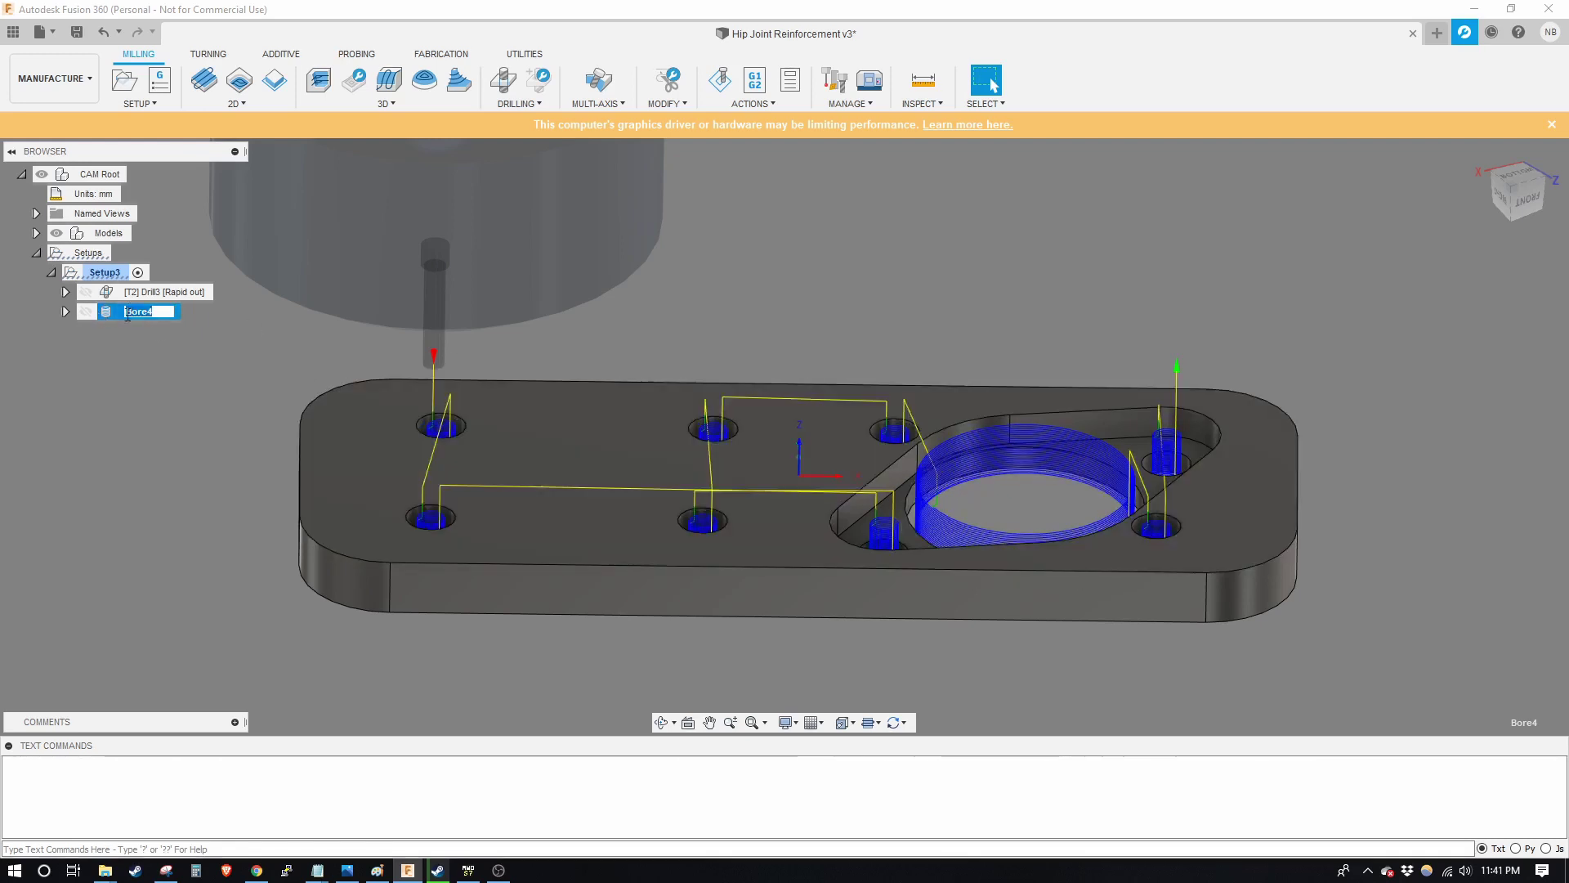
{"action": "double_click", "coordinate": [110, 315]}
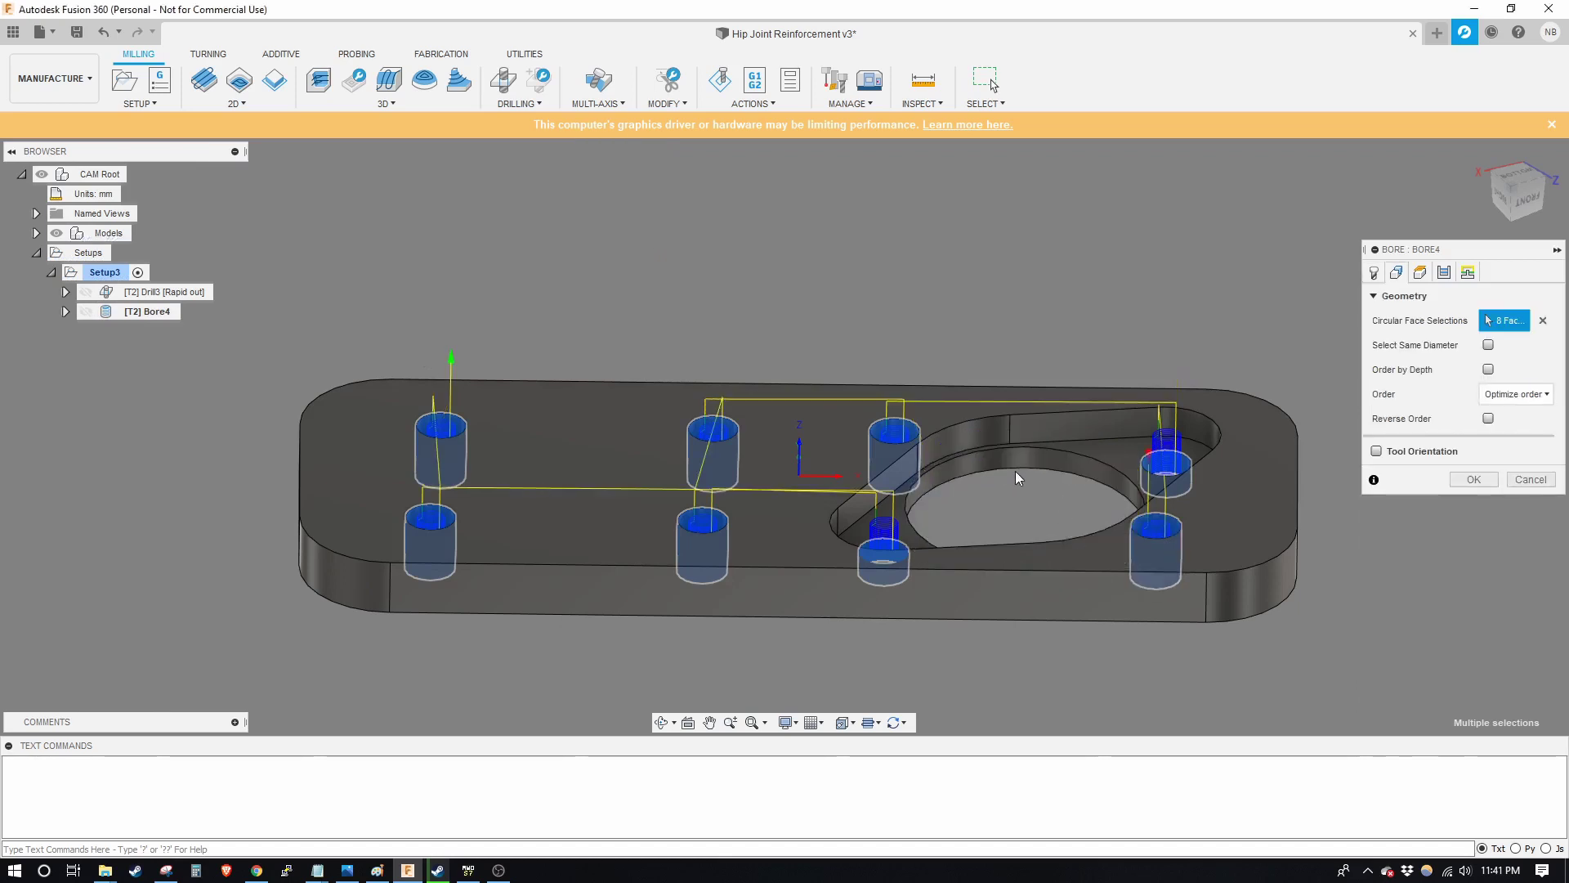
{"action": "left_click", "coordinate": [1476, 479]}
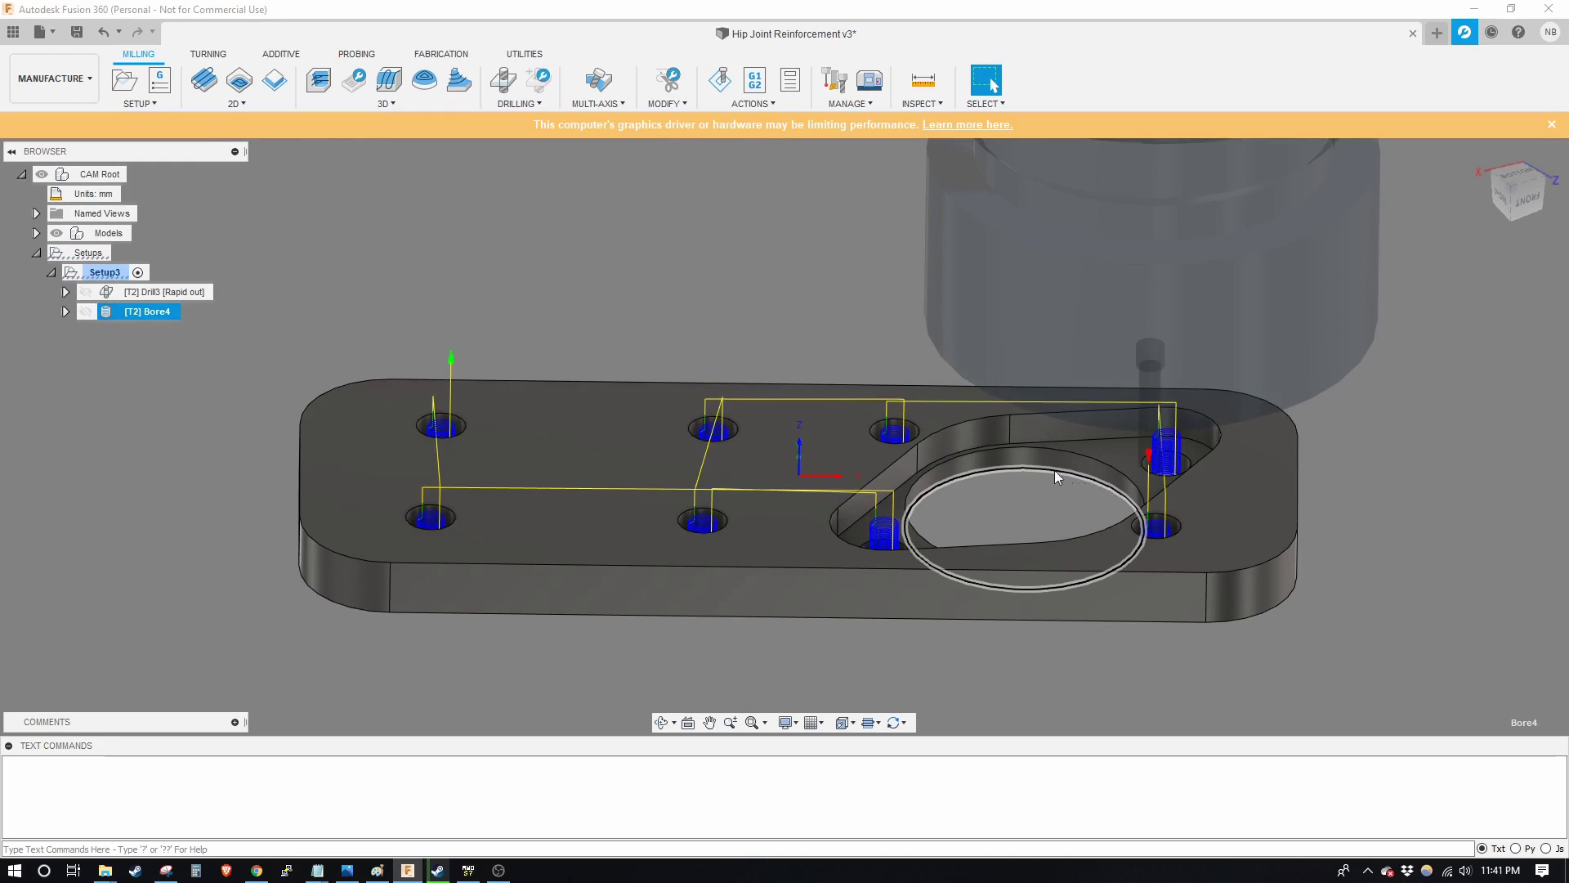
{"action": "left_click", "coordinate": [453, 230]}
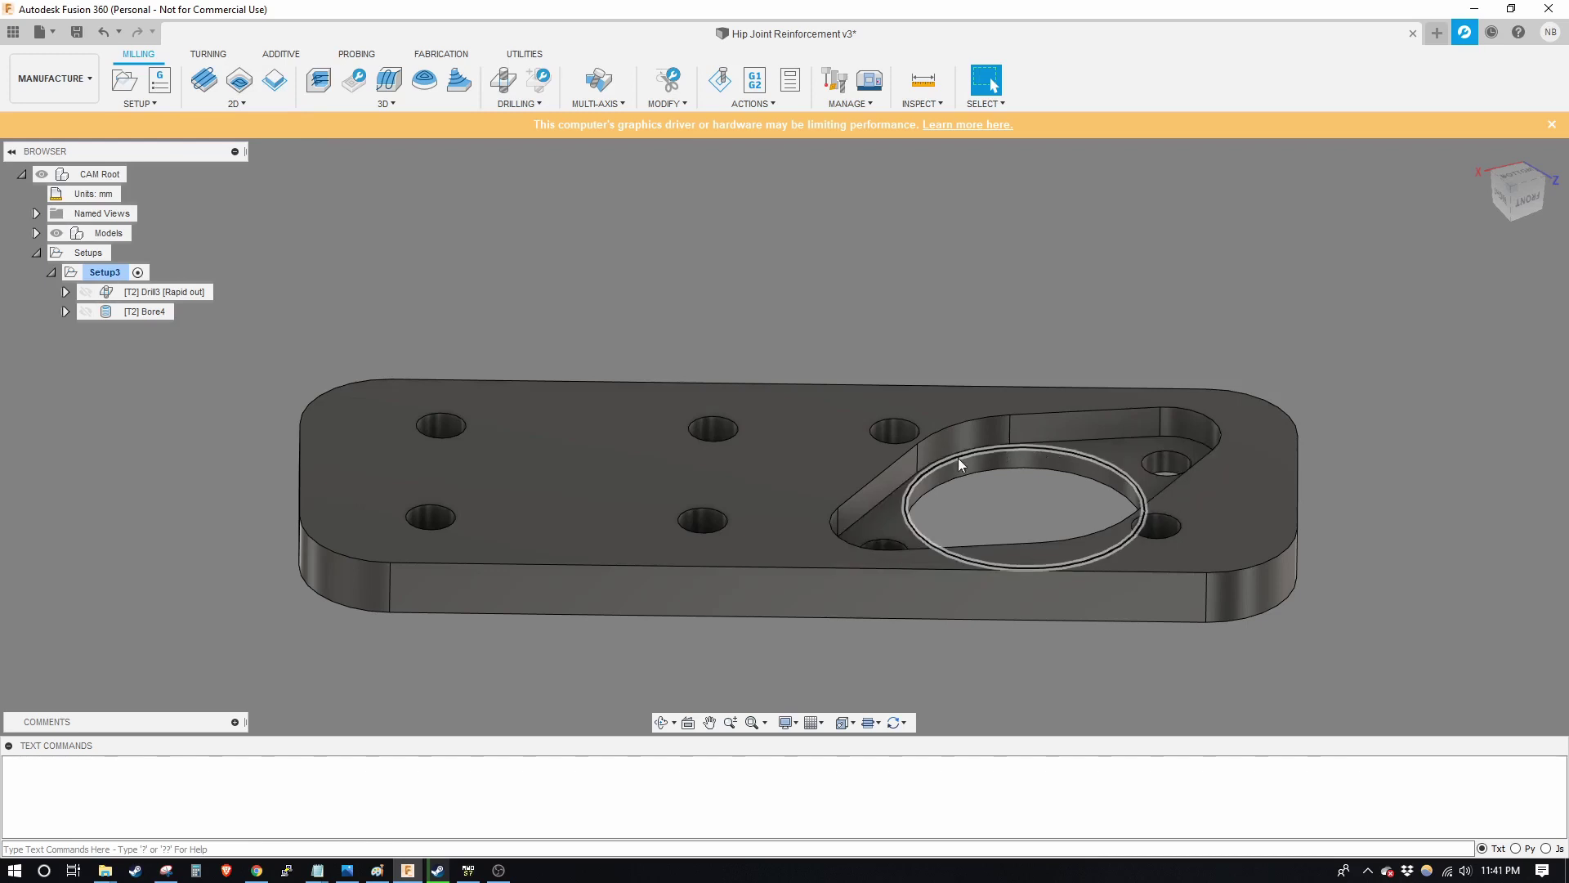
{"action": "left_click", "coordinate": [868, 539]}
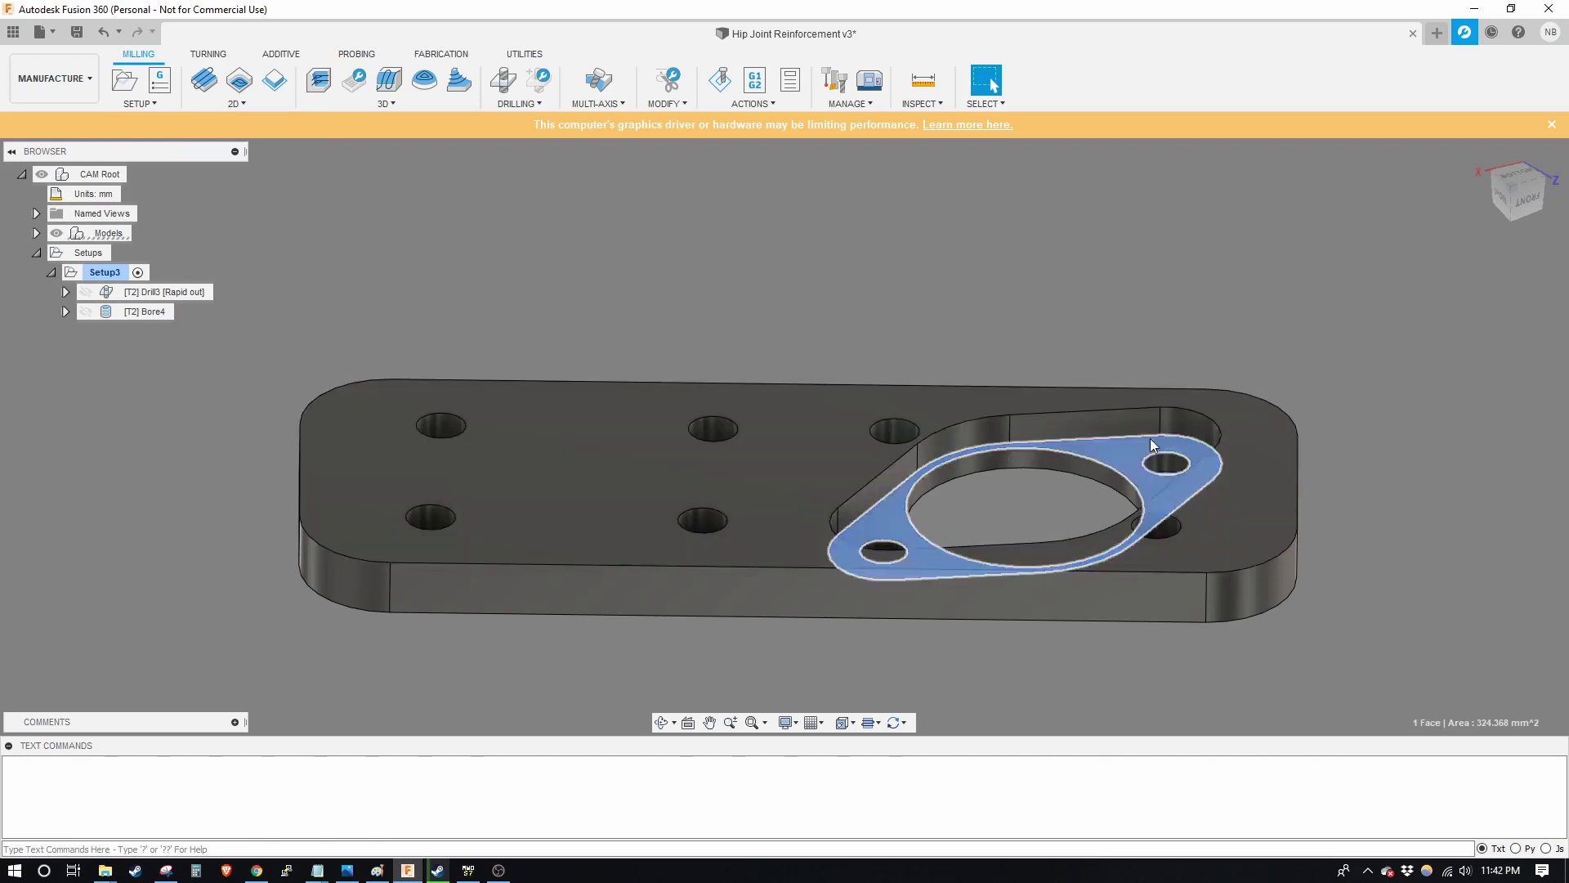
Start a 2D Pocket operation on the recessed flange face
{"action": "left_click", "coordinate": [237, 104]}
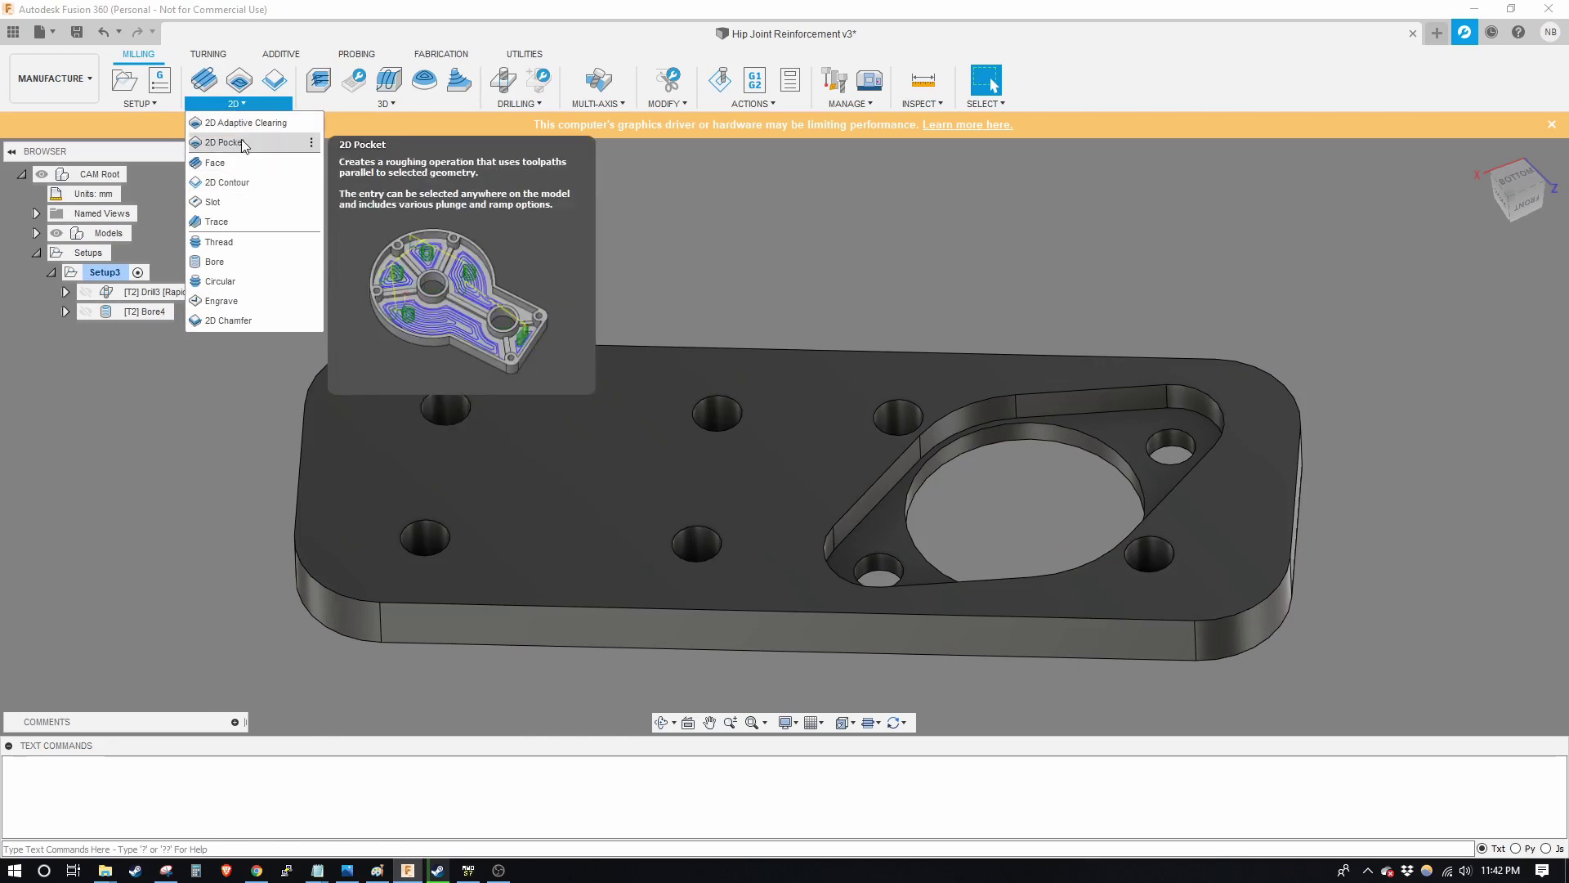
{"action": "left_click", "coordinate": [222, 143]}
{"action": "left_click", "coordinate": [1141, 434]}
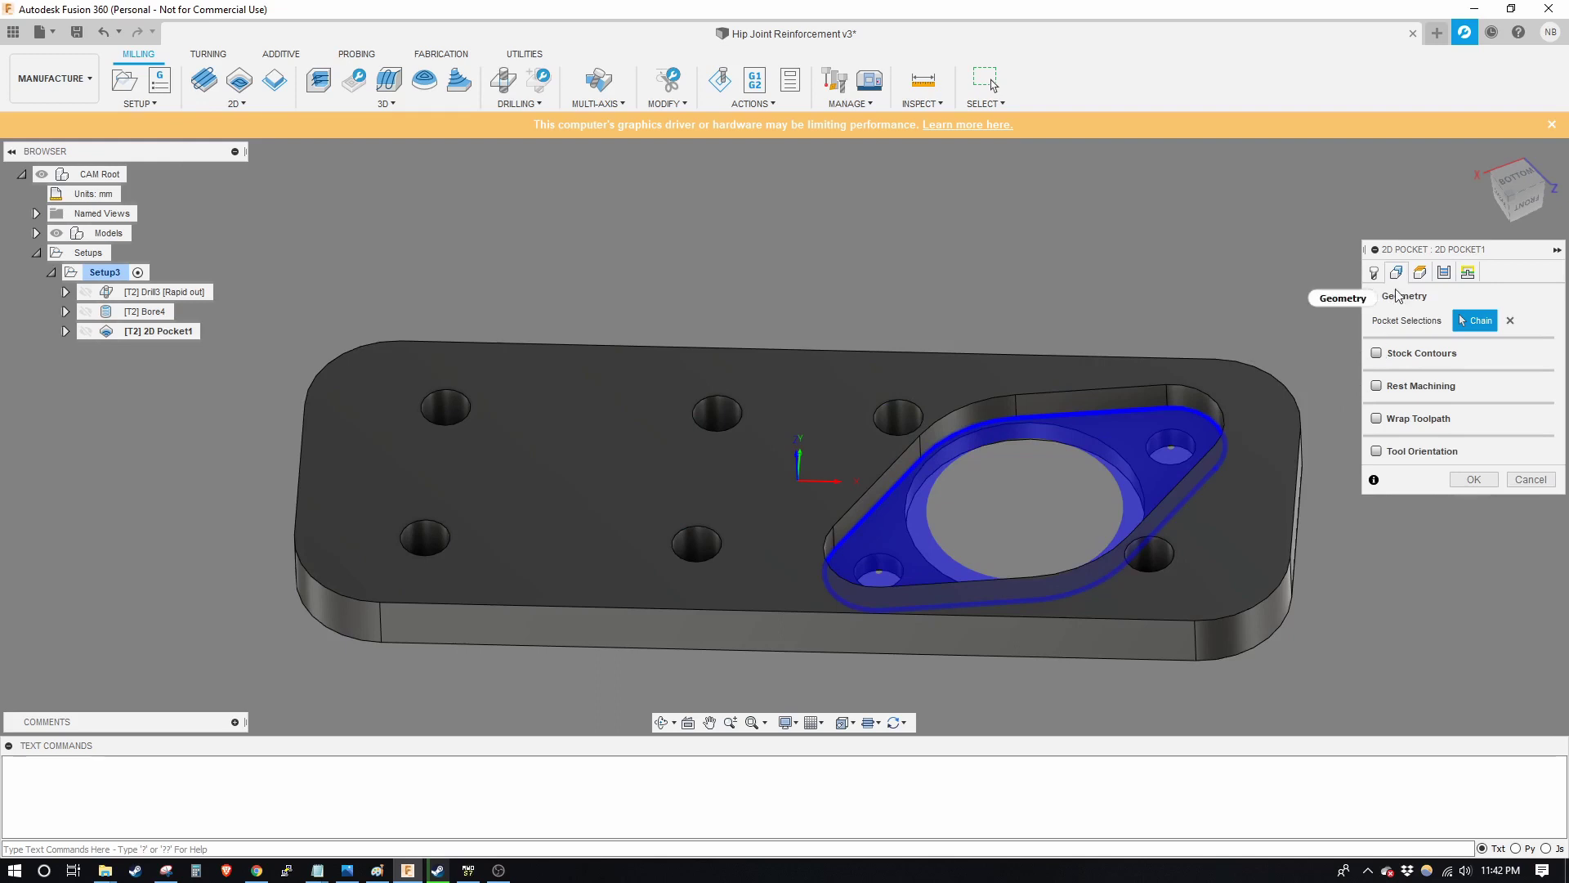
Apply the Aluminum - Slotting preset and review the pocket's heights from several angles
{"action": "left_click", "coordinate": [1374, 273]}
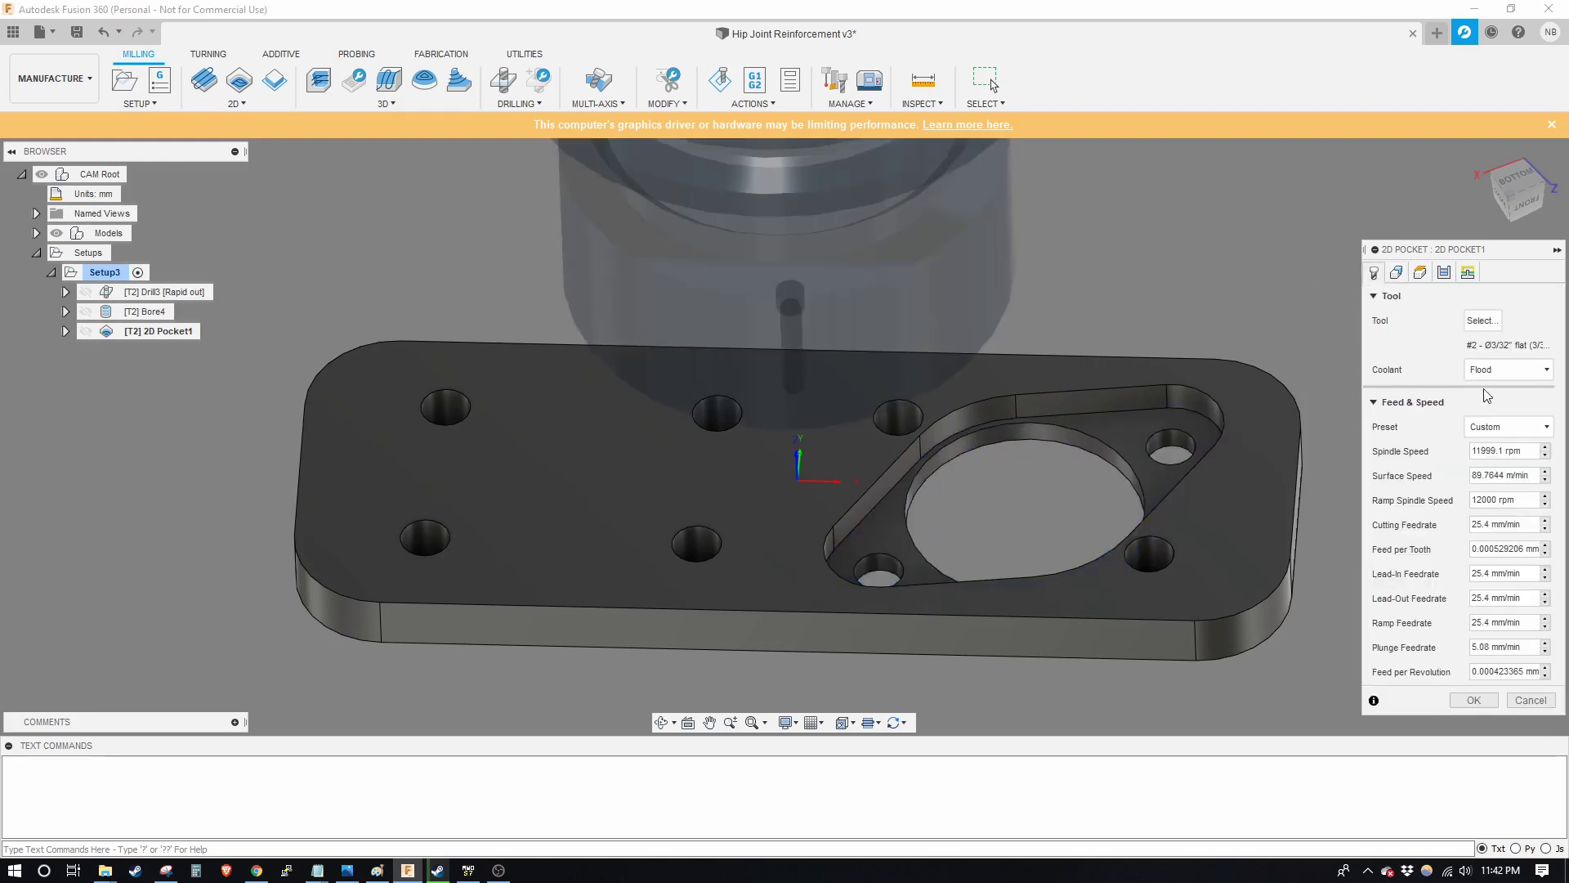
{"action": "left_click", "coordinate": [1547, 427]}
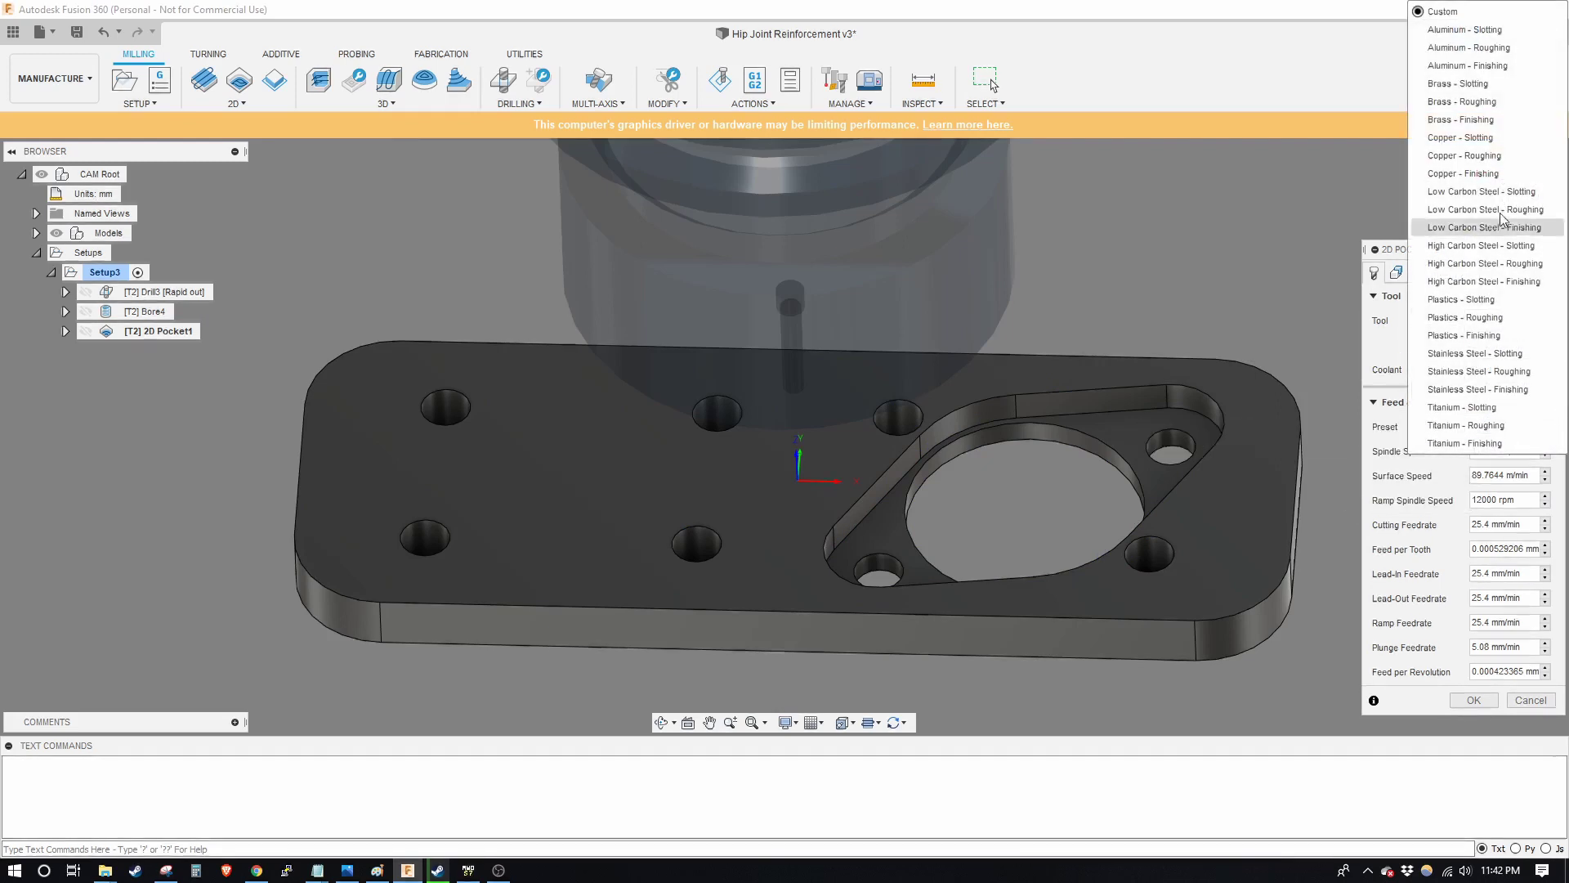
{"action": "left_click", "coordinate": [1484, 32]}
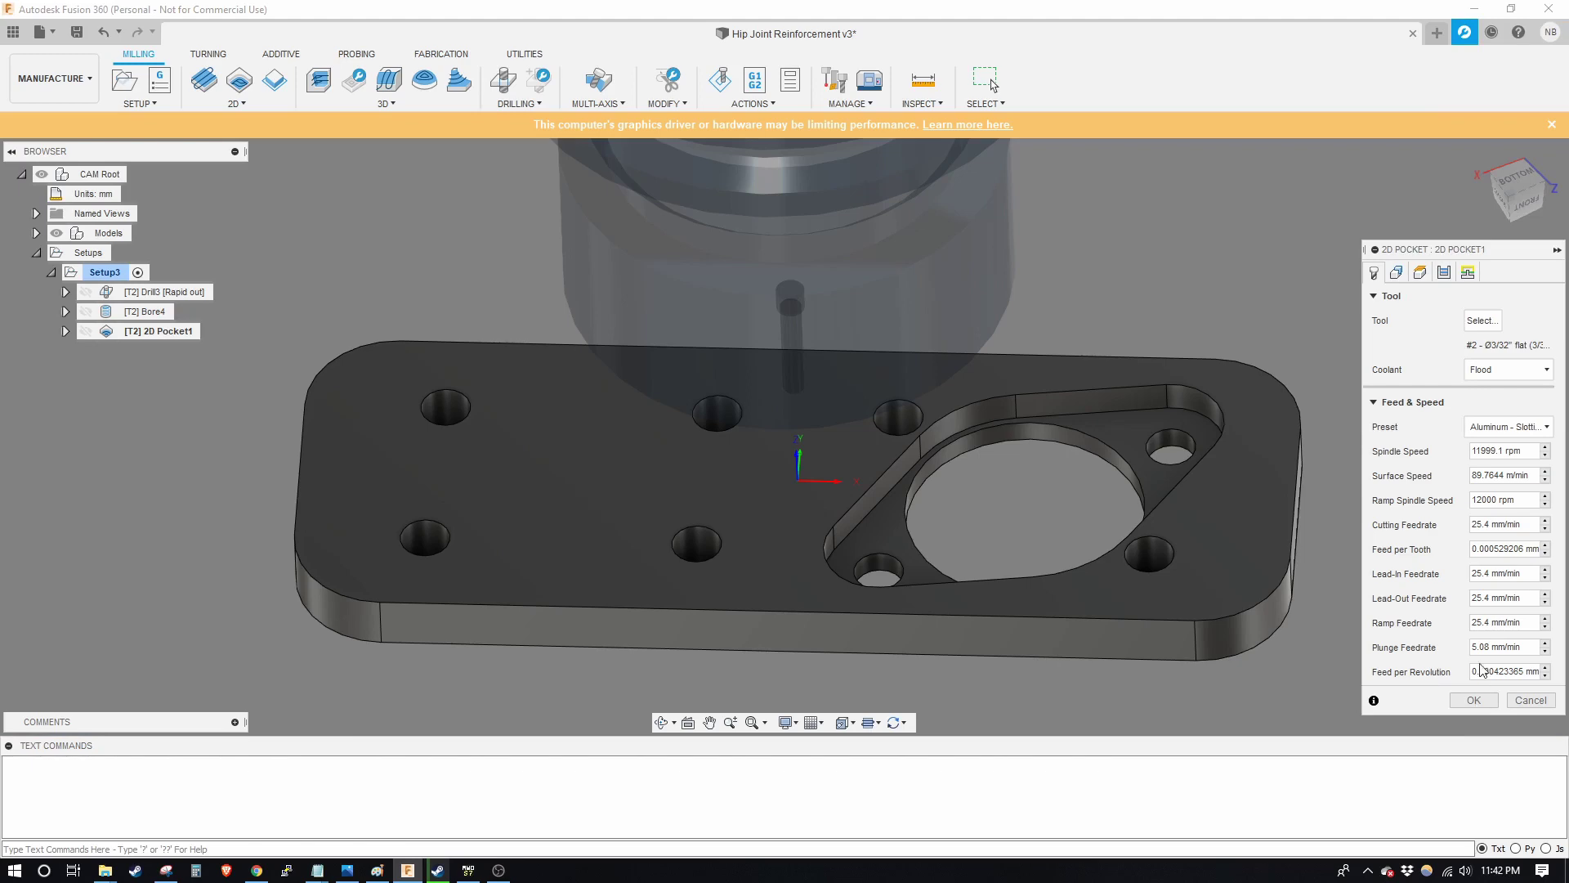
{"action": "left_click", "coordinate": [1420, 273]}
{"action": "middle_click_drag", "start_coordinate": [1086, 449], "coordinate": [1020, 472], "text": "shift"}
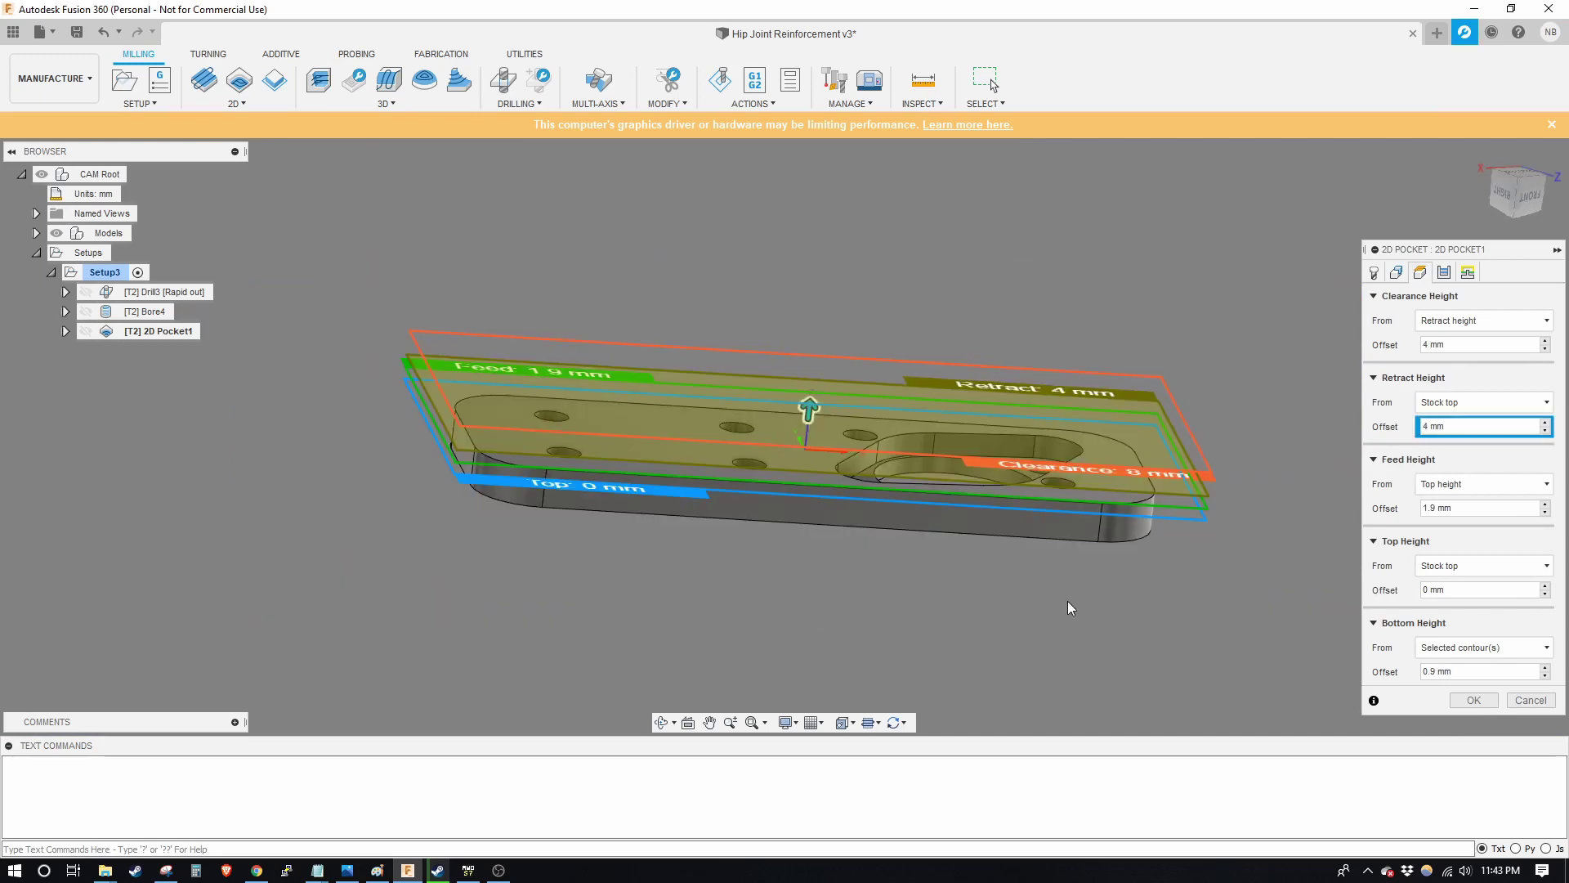
{"action": "middle_click_drag", "start_coordinate": [747, 454], "coordinate": [769, 502], "text": "shift"}
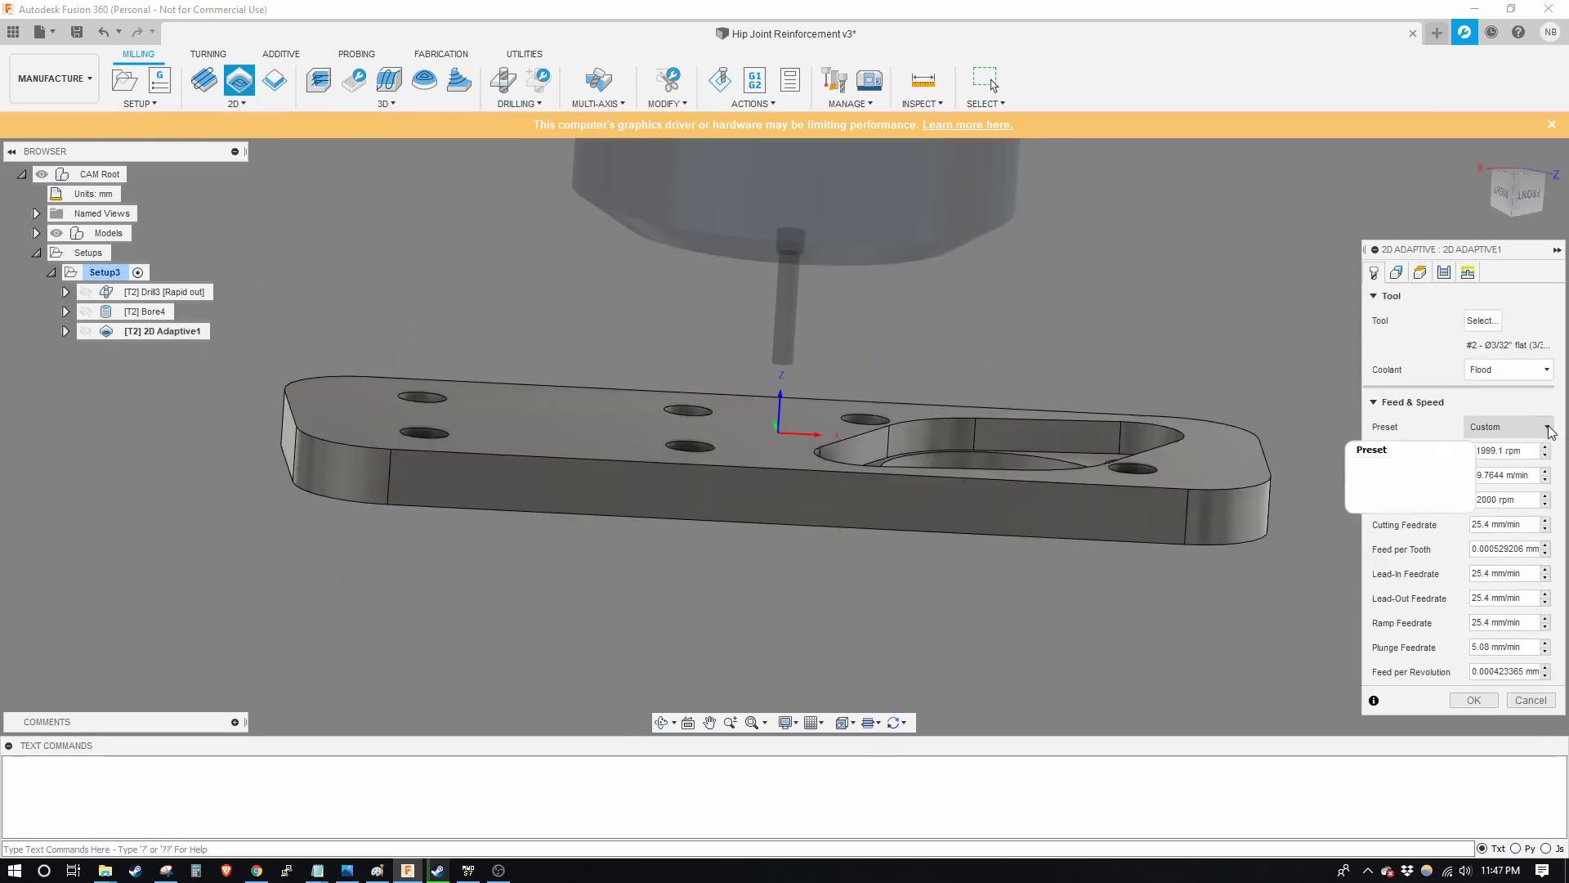
Reapply the Aluminum - Slotting preset, confirm, and dismiss the Invalid Value error
{"action": "left_click", "coordinate": [1516, 426]}
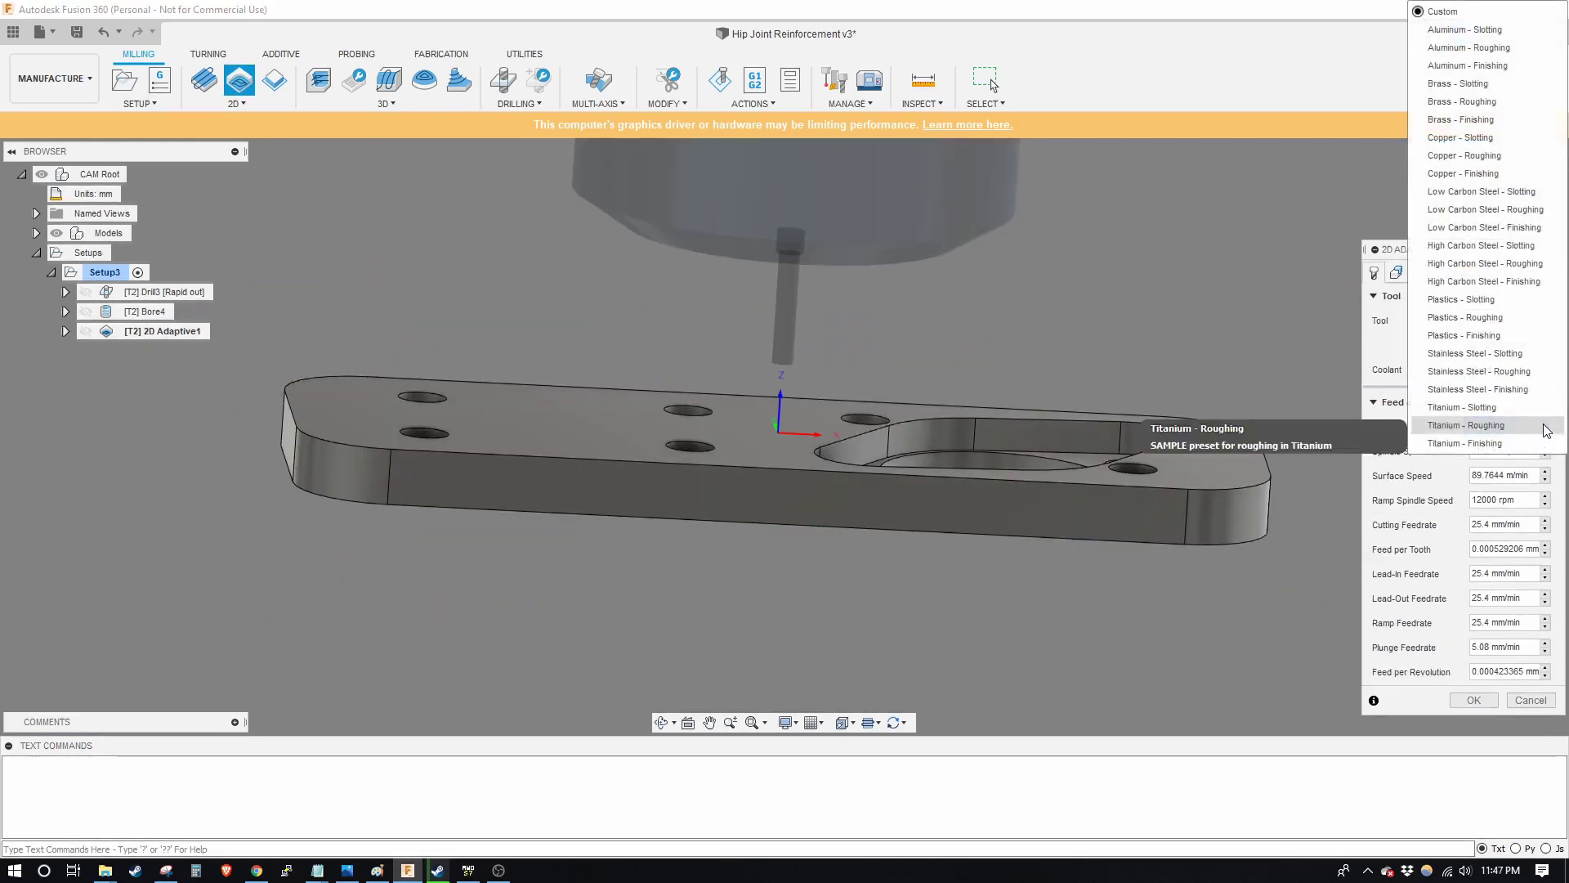
{"action": "left_click", "coordinate": [1489, 31]}
{"action": "left_click", "coordinate": [1467, 701]}
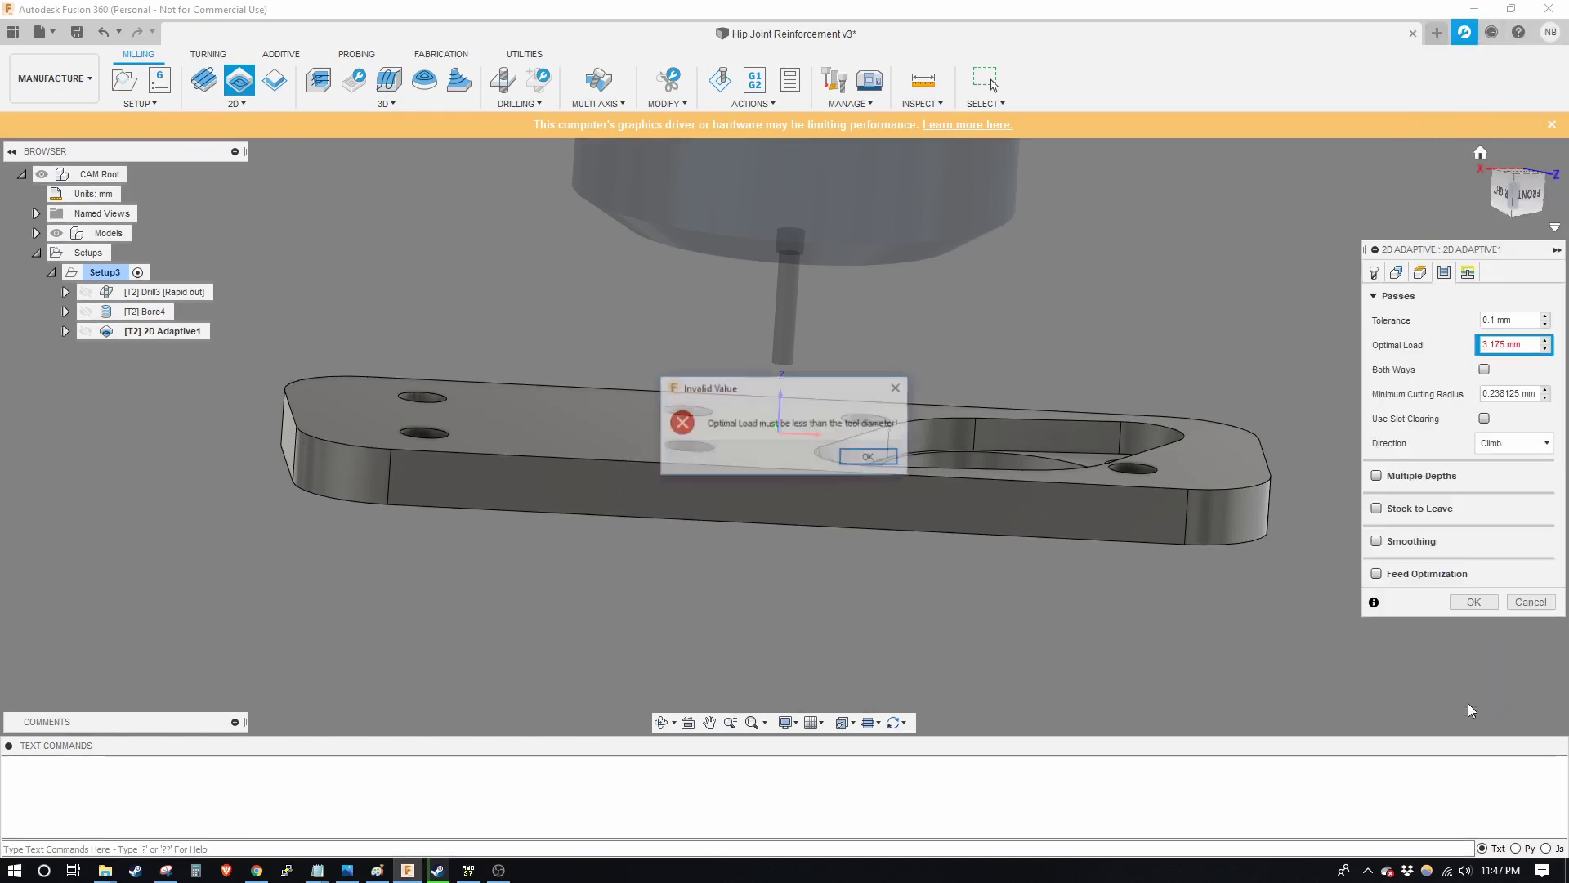
{"action": "left_click", "coordinate": [864, 457]}
Replace the 3.175 mm optimal load with 0.8 mm and generate the toolpath
{"action": "left_click_drag", "start_coordinate": [1524, 344], "coordinate": [1475, 351]}
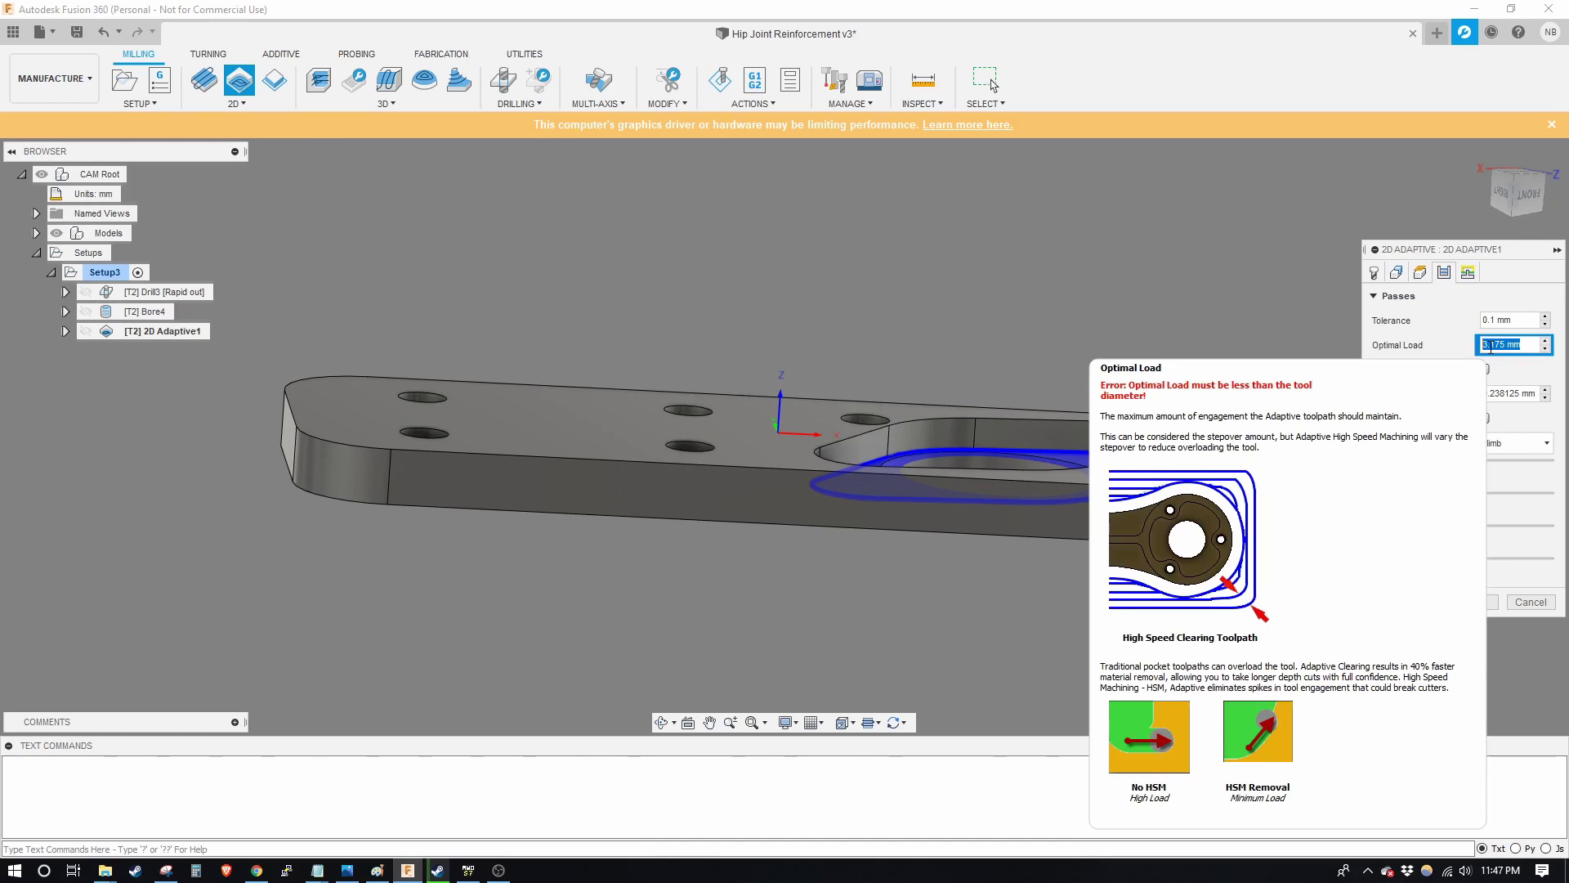
{"action": "key", "text": "BackSpace"}
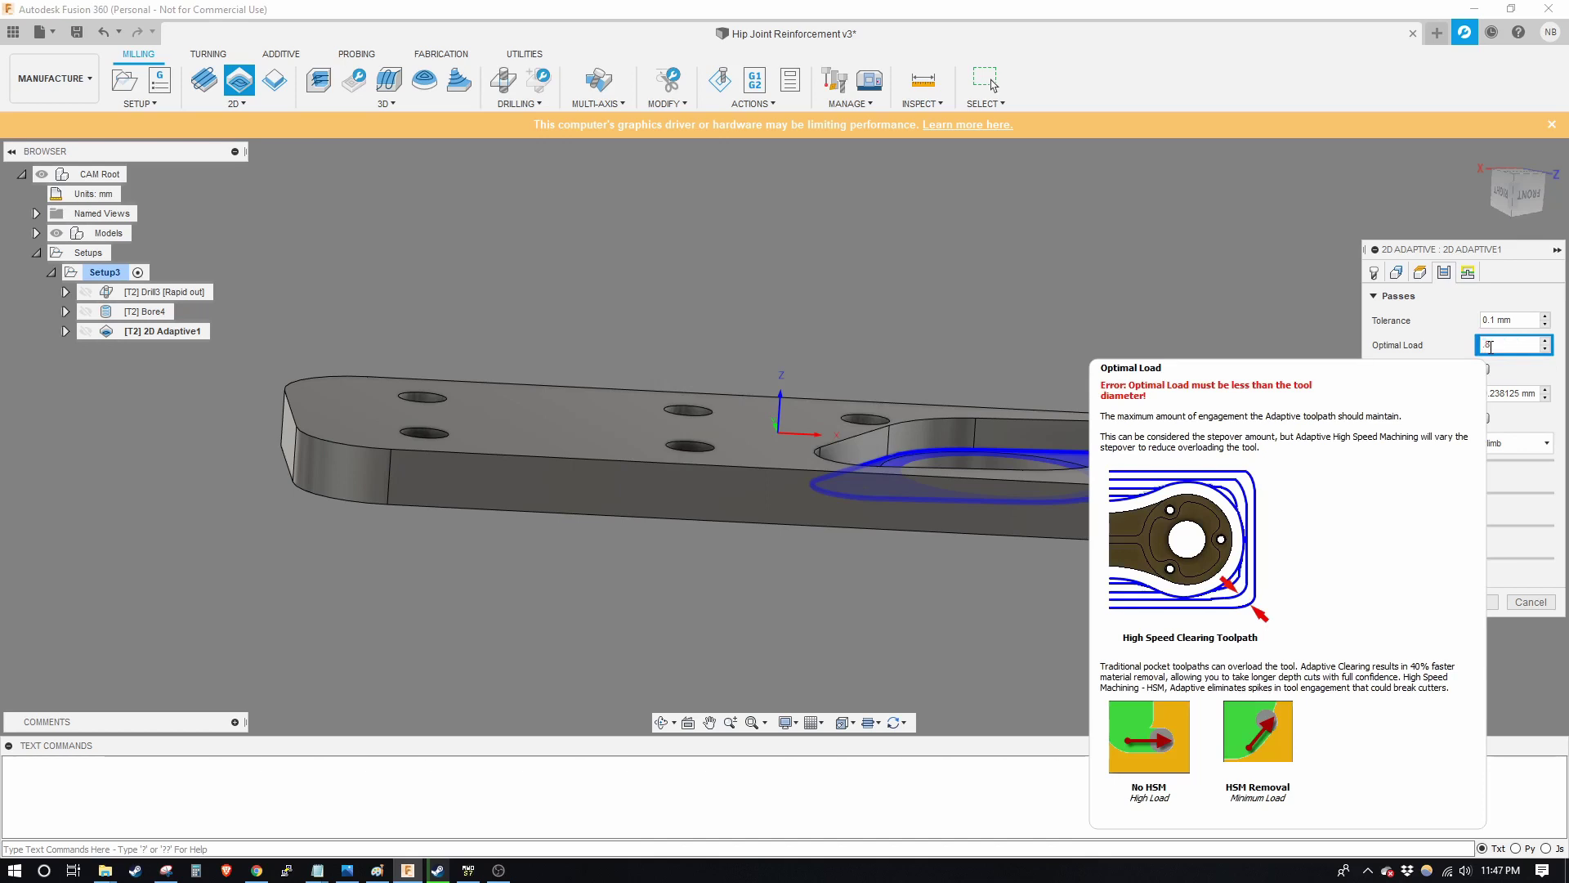
{"action": "left_click", "coordinate": [1471, 601]}
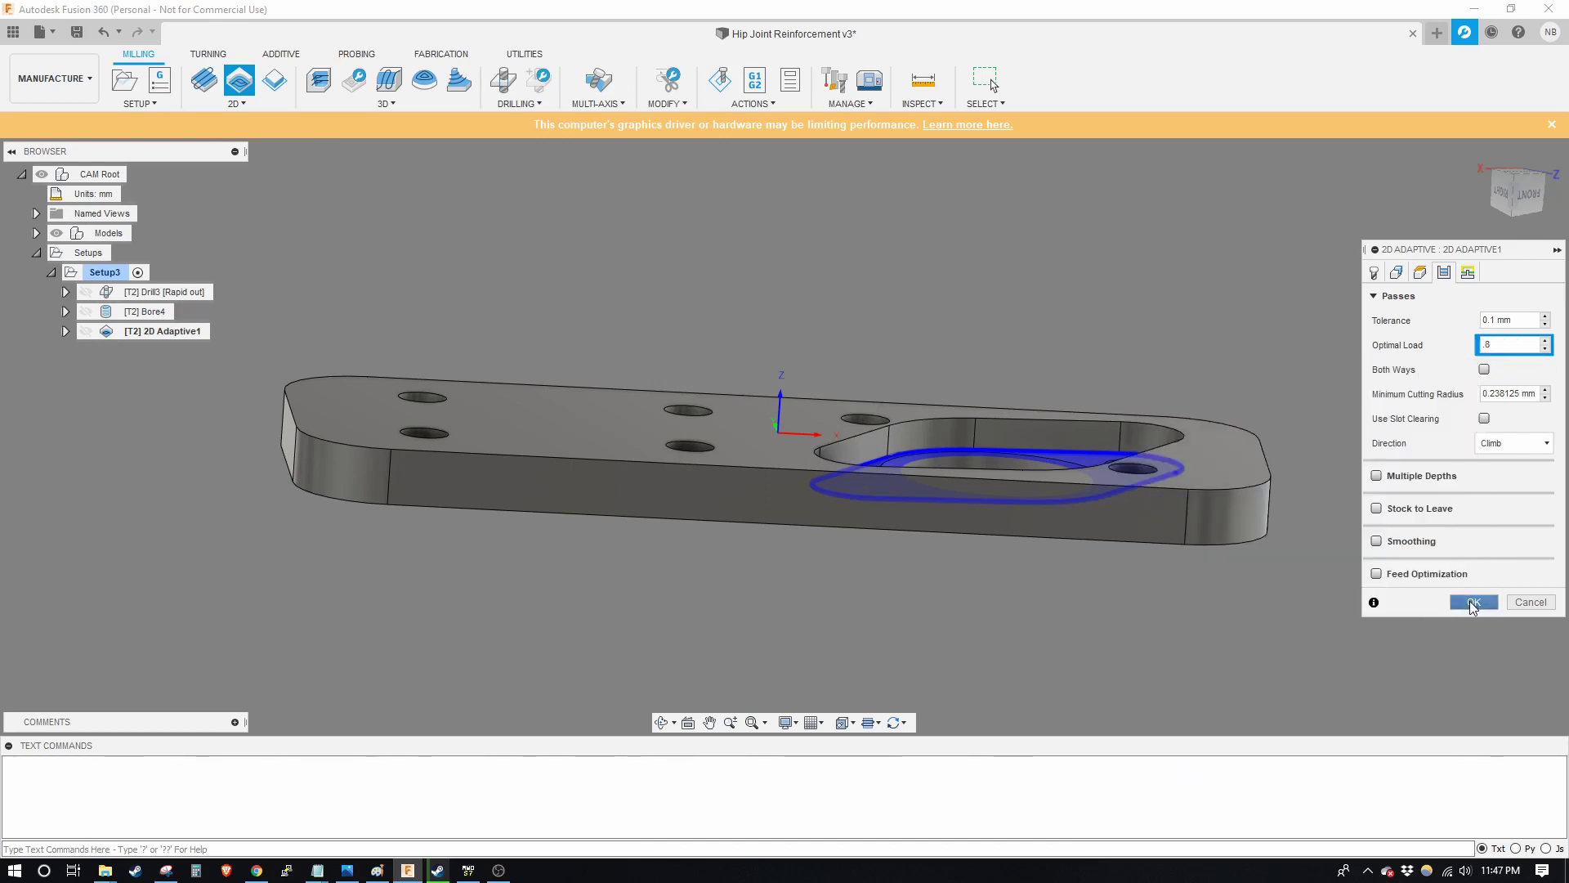
Inspect the 2D Adaptive1 toolpath clearing the flange recess from several angles
{"action": "middle_click_drag", "start_coordinate": [1375, 577], "coordinate": [875, 594], "text": "shift"}
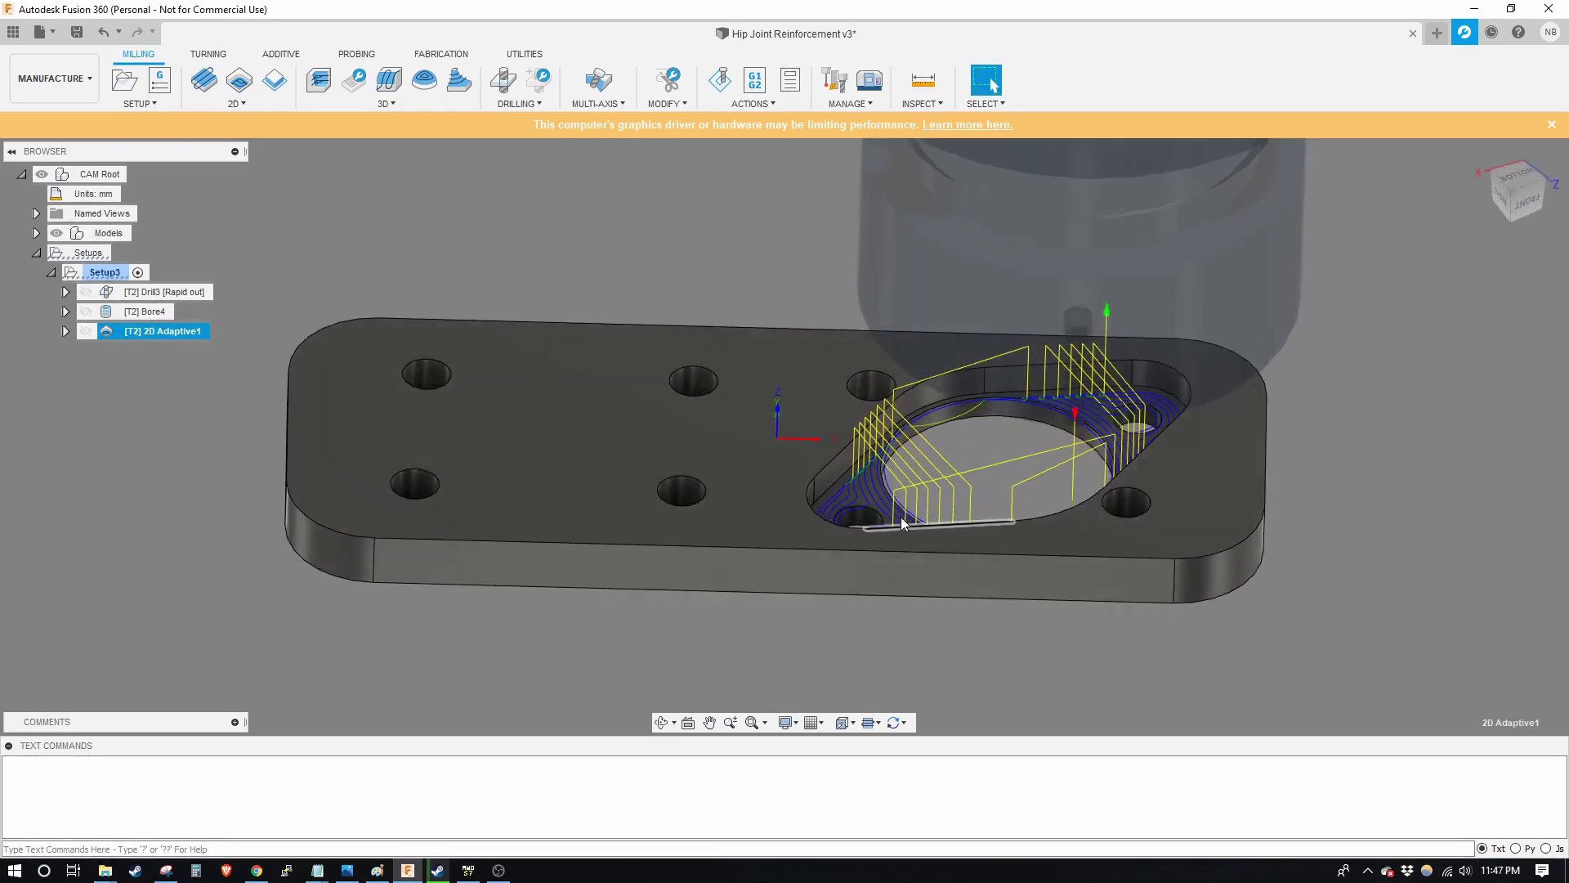
{"action": "scroll", "coordinate": [954, 478], "scroll_direction": "up", "scroll_amount": 5}
{"action": "middle_click_drag", "start_coordinate": [954, 478], "coordinate": [954, 375], "text": "shift"}
{"action": "middle_click_drag", "start_coordinate": [960, 438], "coordinate": [987, 455], "text": "shift"}
{"action": "scroll", "coordinate": [940, 379], "scroll_direction": "up", "scroll_amount": 8}
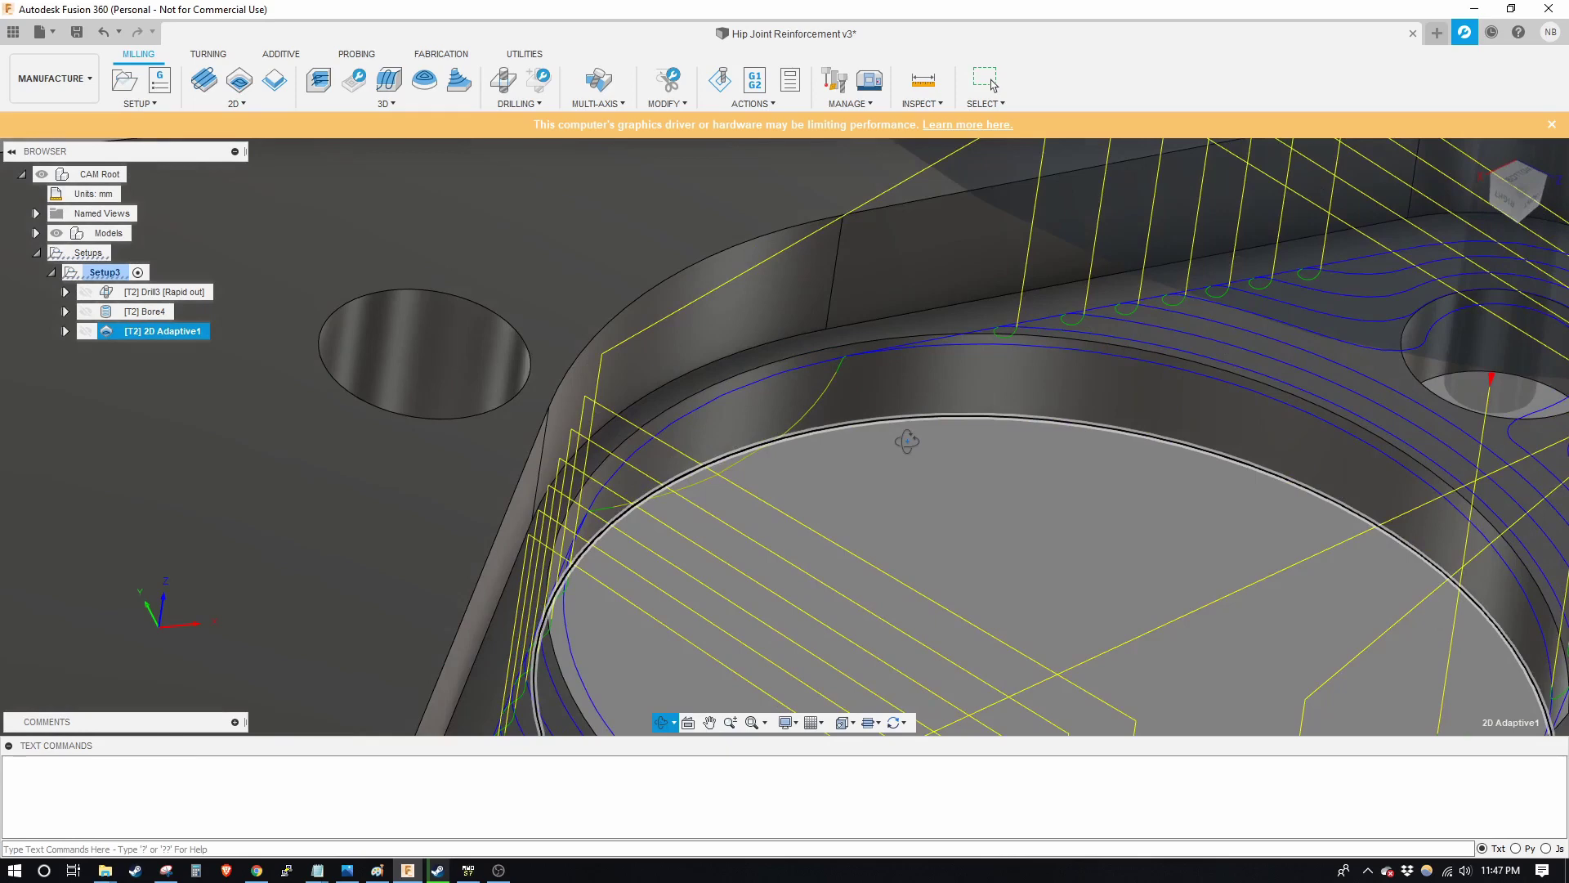
{"action": "scroll", "coordinate": [910, 445], "scroll_direction": "down", "scroll_amount": 8}
{"action": "key", "text": "Escape"}
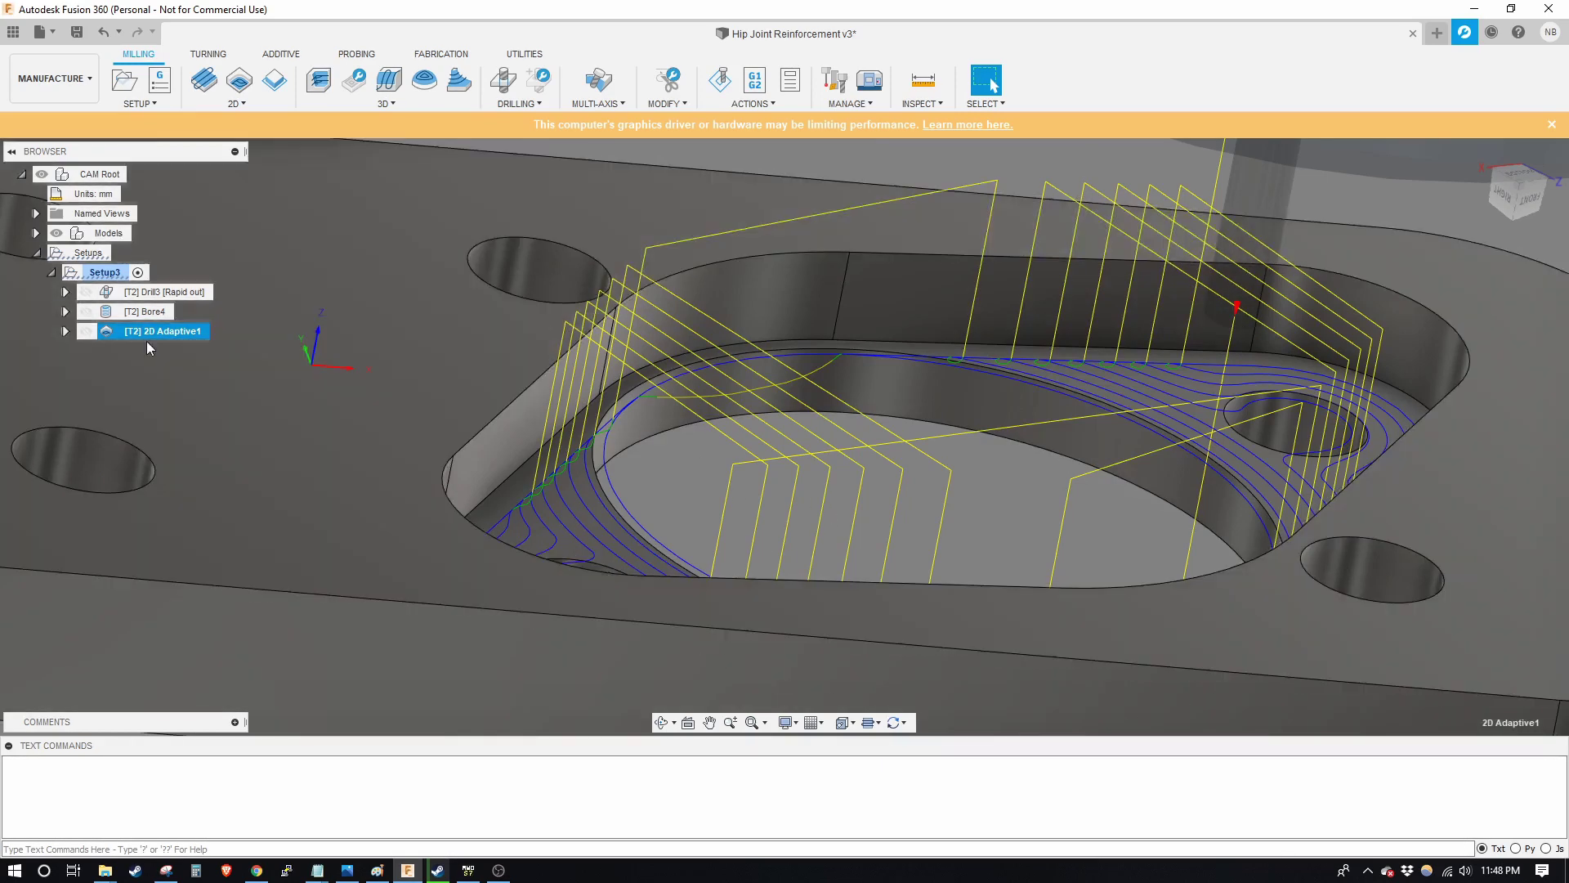
{"action": "left_click", "coordinate": [159, 331]}
Enable Multiple Depths with a 1 mm maximum roughing stepdown on 2D Adaptive1 and regenerate
{"action": "double_click", "coordinate": [131, 331]}
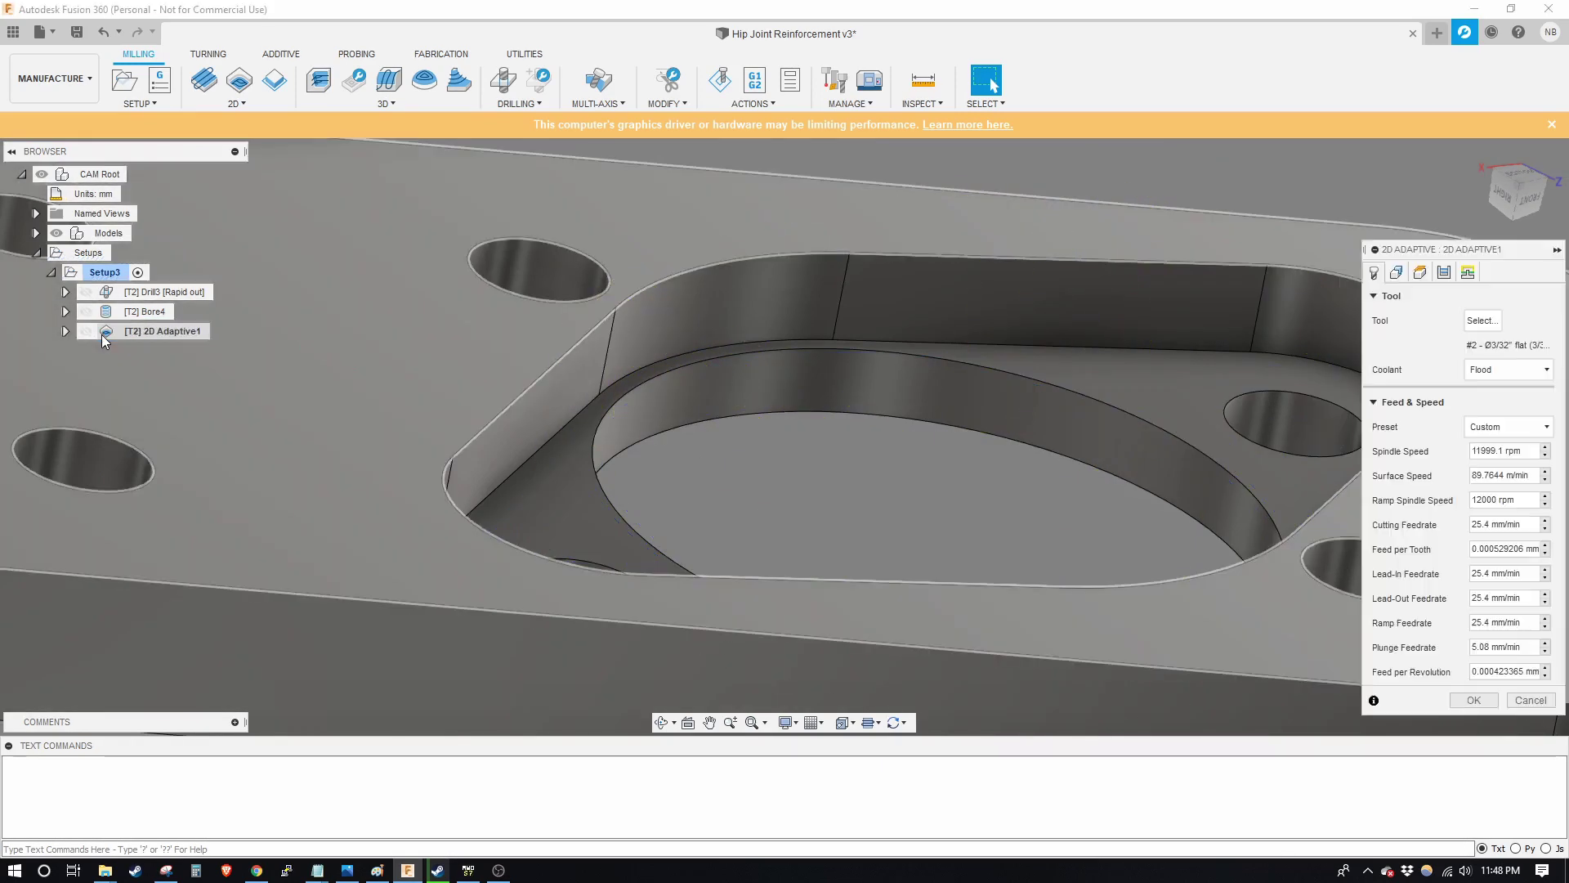
{"action": "left_click", "coordinate": [1448, 277]}
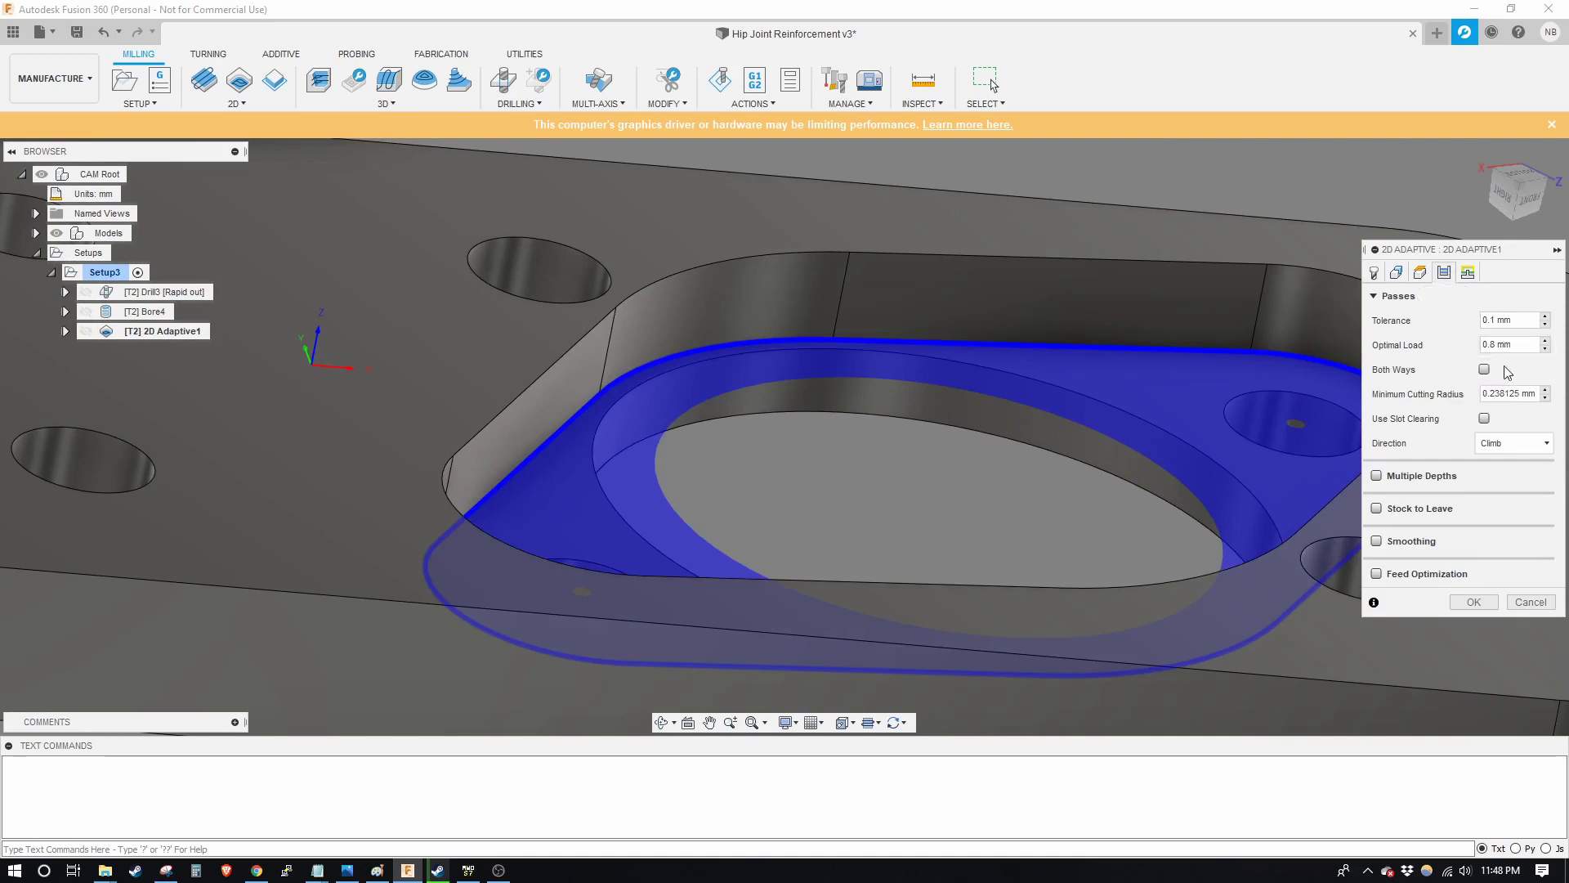
{"action": "left_click", "coordinate": [1377, 478]}
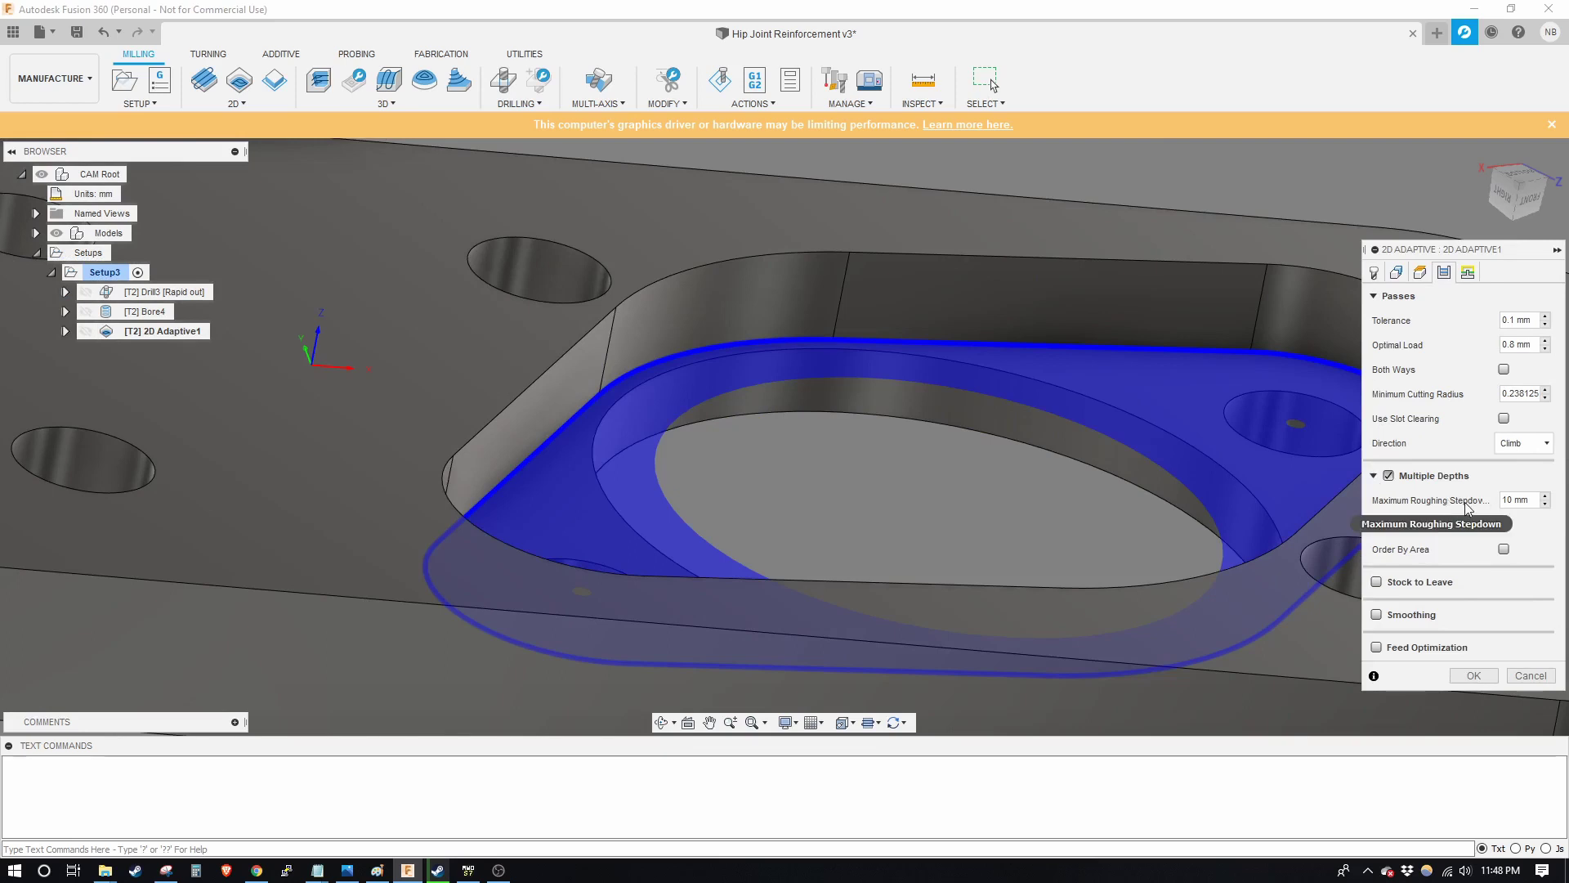
{"action": "left_click_drag", "start_coordinate": [1512, 502], "coordinate": [1528, 501]}
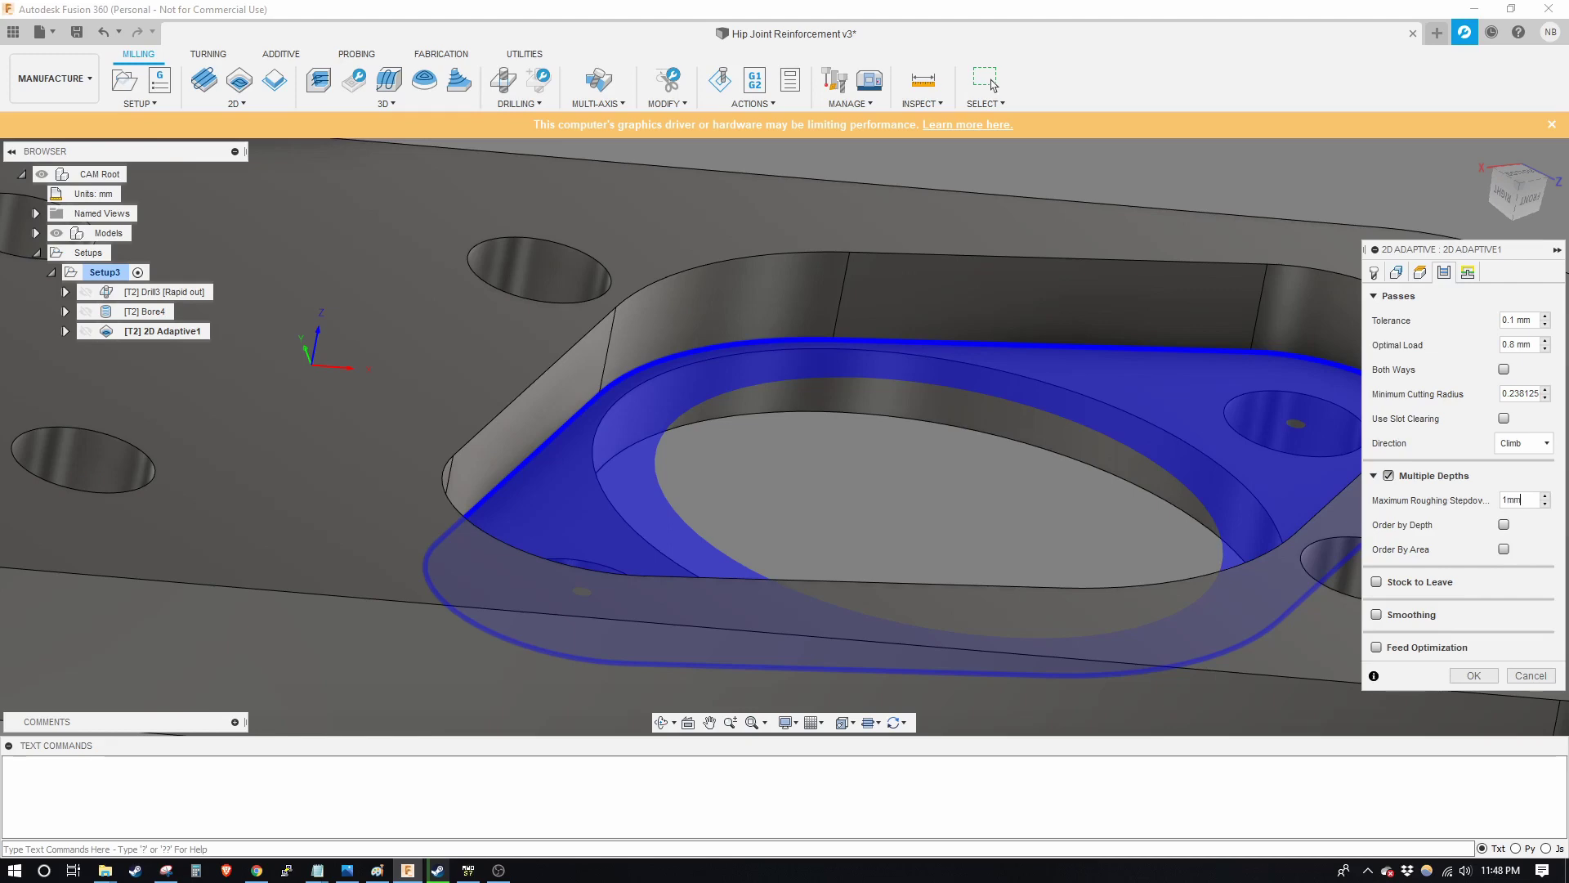
{"action": "type", "text": "mm"}
{"action": "left_click", "coordinate": [1473, 677]}
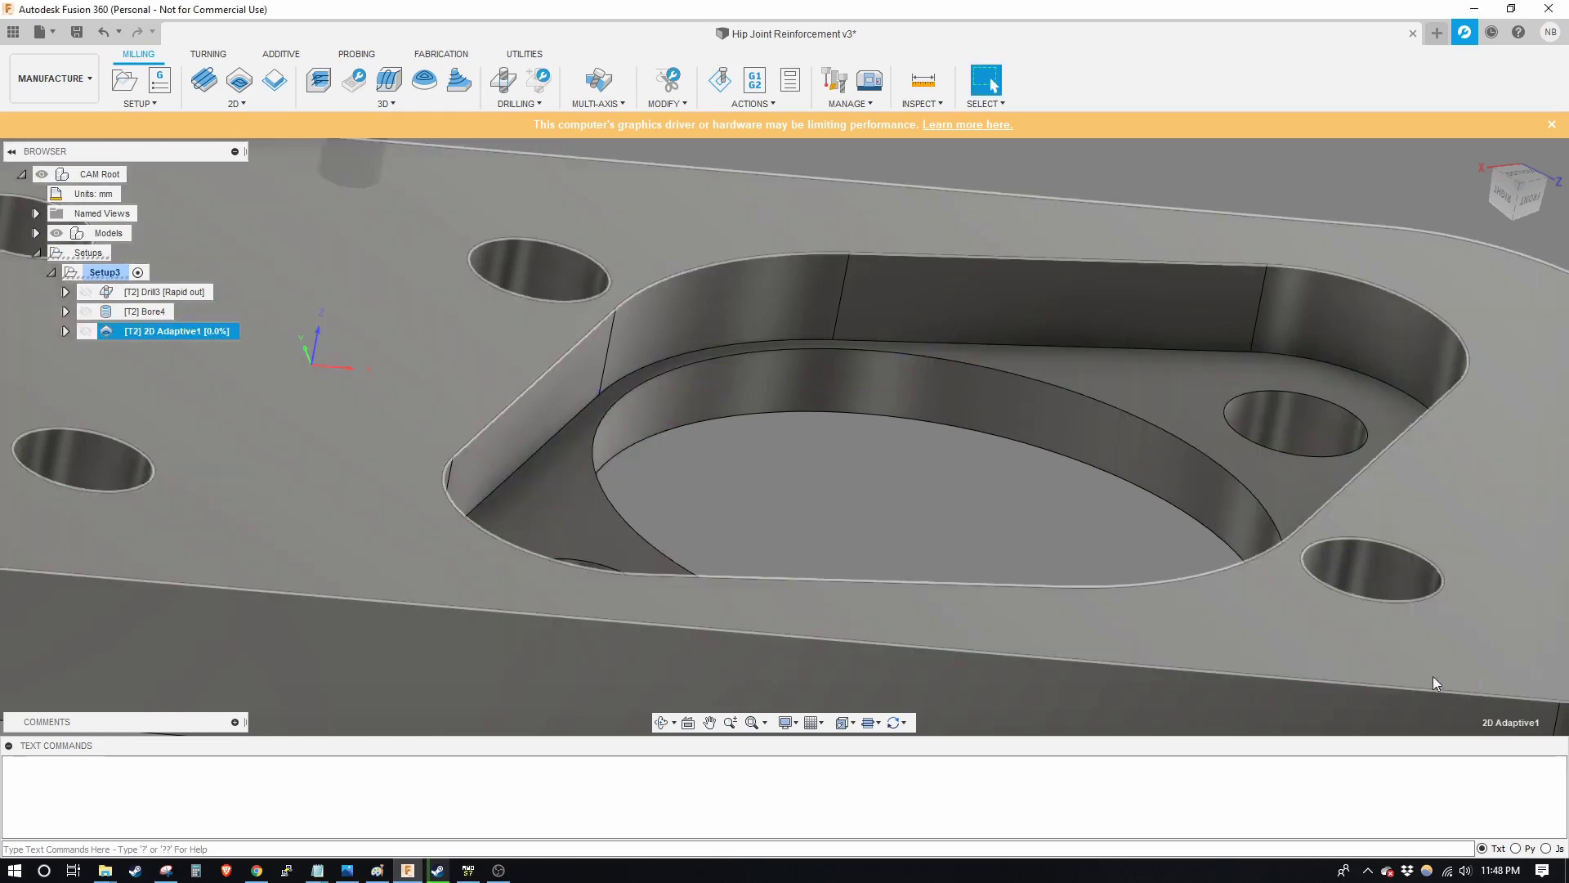
{"action": "left_click", "coordinate": [1012, 490]}
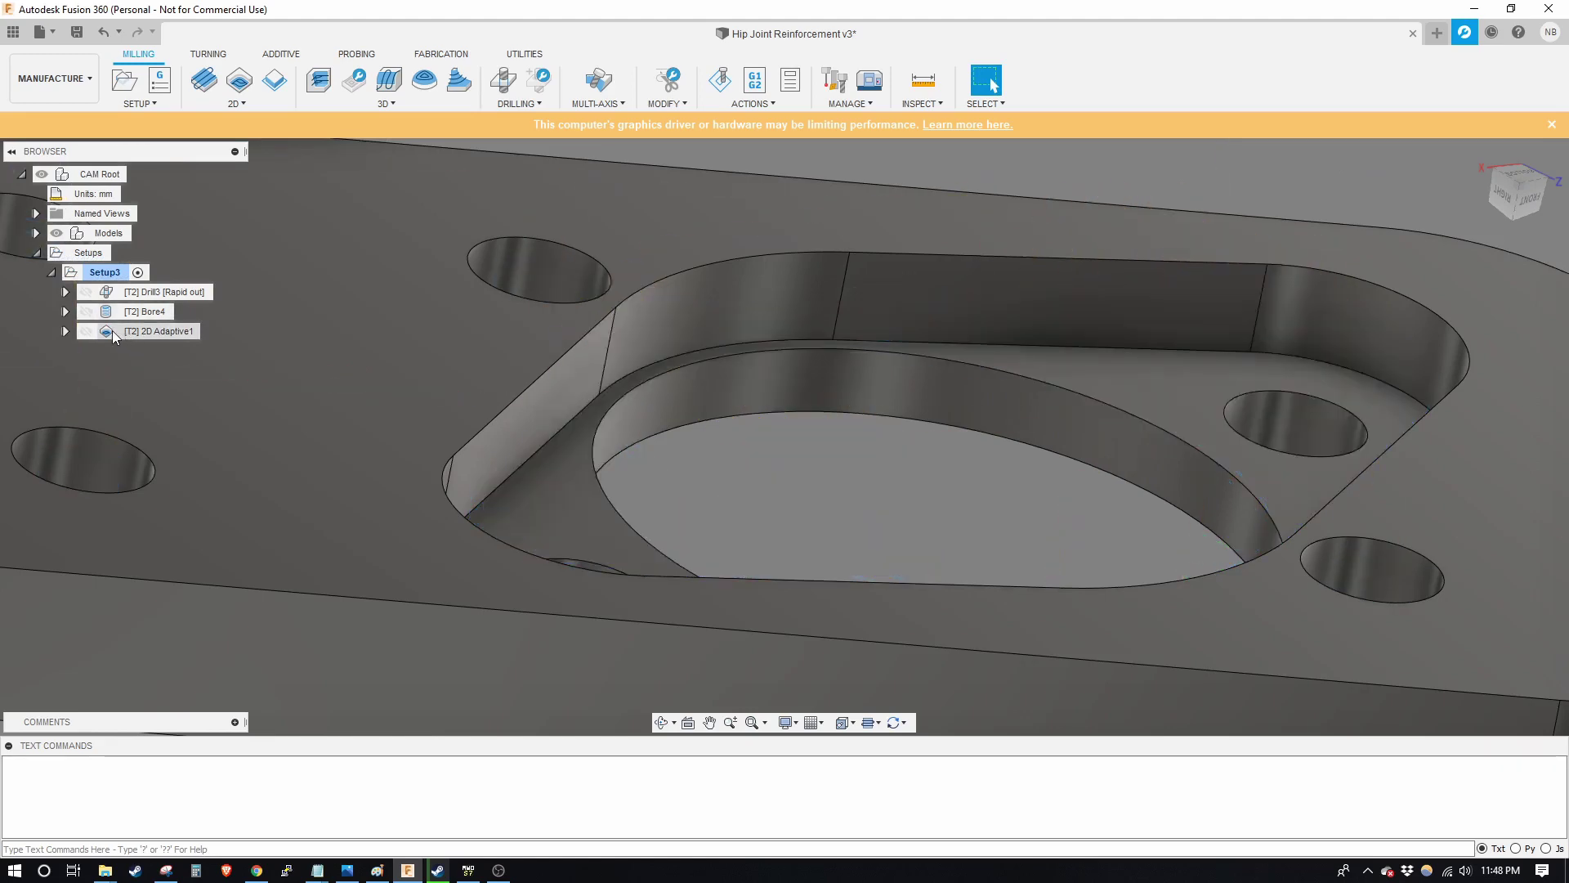
{"action": "left_click", "coordinate": [113, 331]}
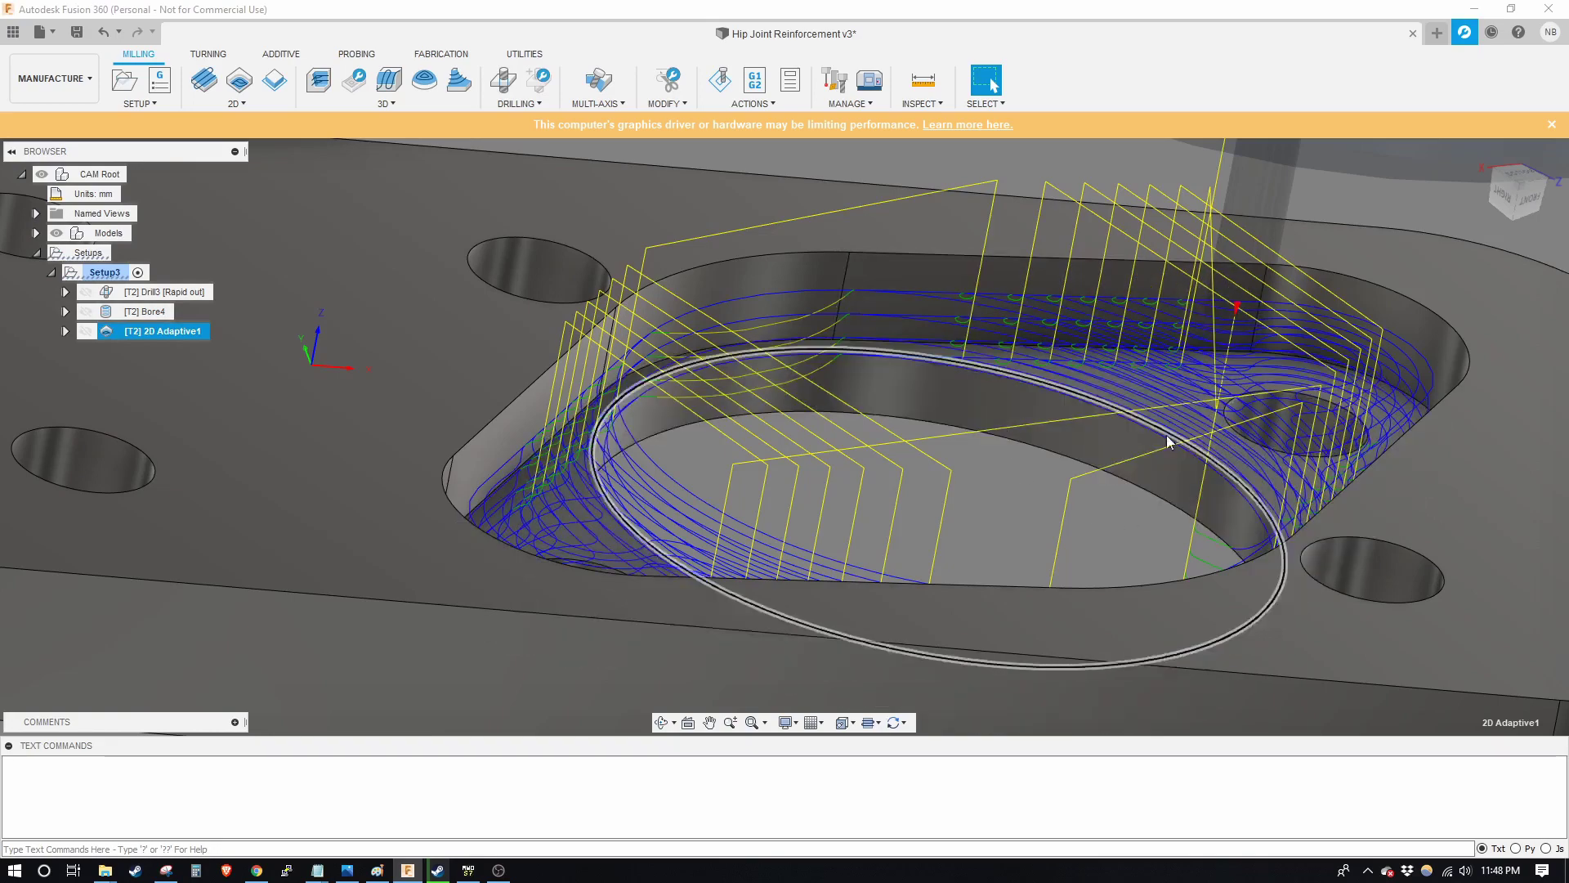
Orbit and zoom around the multi-depth pocket toolpath, then reopen its linking settings
{"action": "middle_click_drag", "start_coordinate": [1012, 453], "coordinate": [967, 504], "text": "shift"}
{"action": "scroll", "coordinate": [753, 352], "scroll_direction": "up", "scroll_amount": 5}
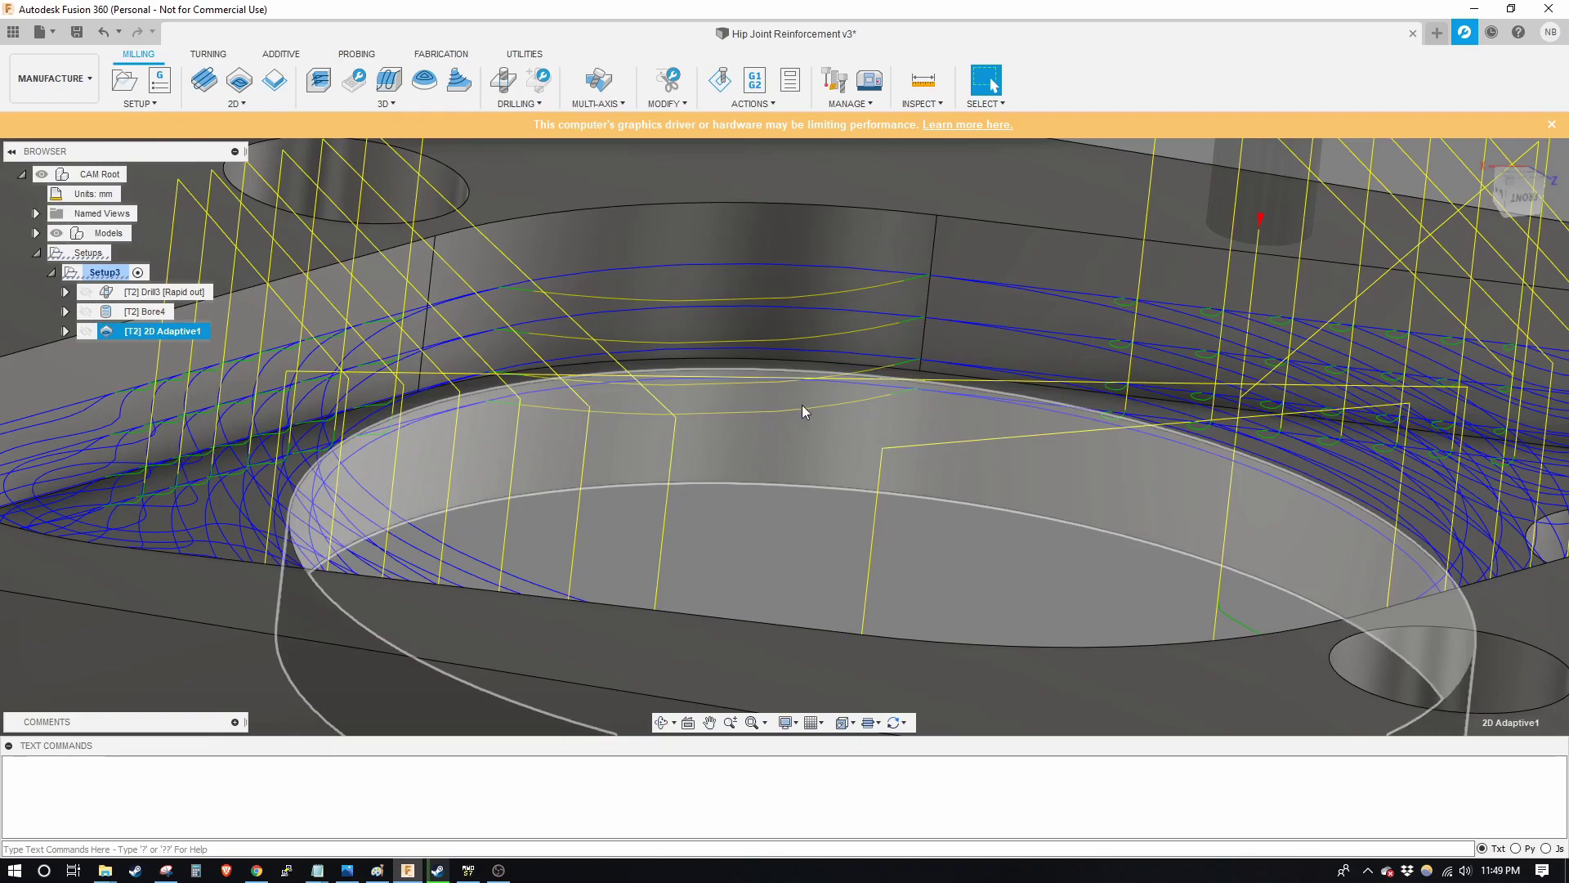
{"action": "scroll", "coordinate": [729, 478], "scroll_direction": "down", "scroll_amount": 10}
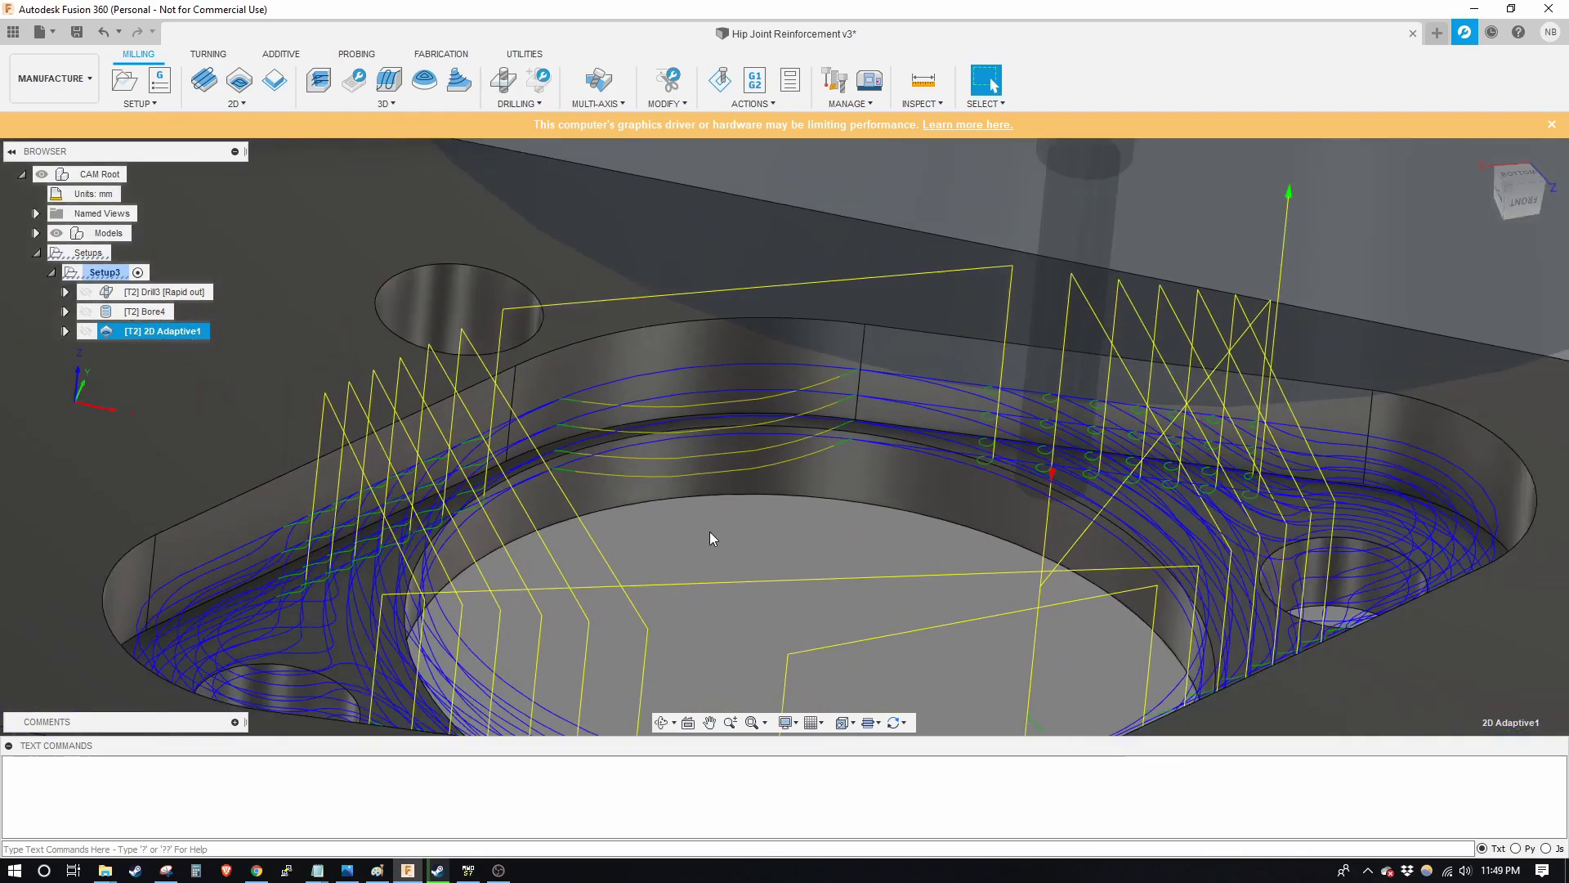
{"action": "scroll", "coordinate": [767, 571], "scroll_direction": "down", "scroll_amount": 3}
{"action": "middle_click_drag", "start_coordinate": [766, 570], "coordinate": [809, 507], "text": "shift"}
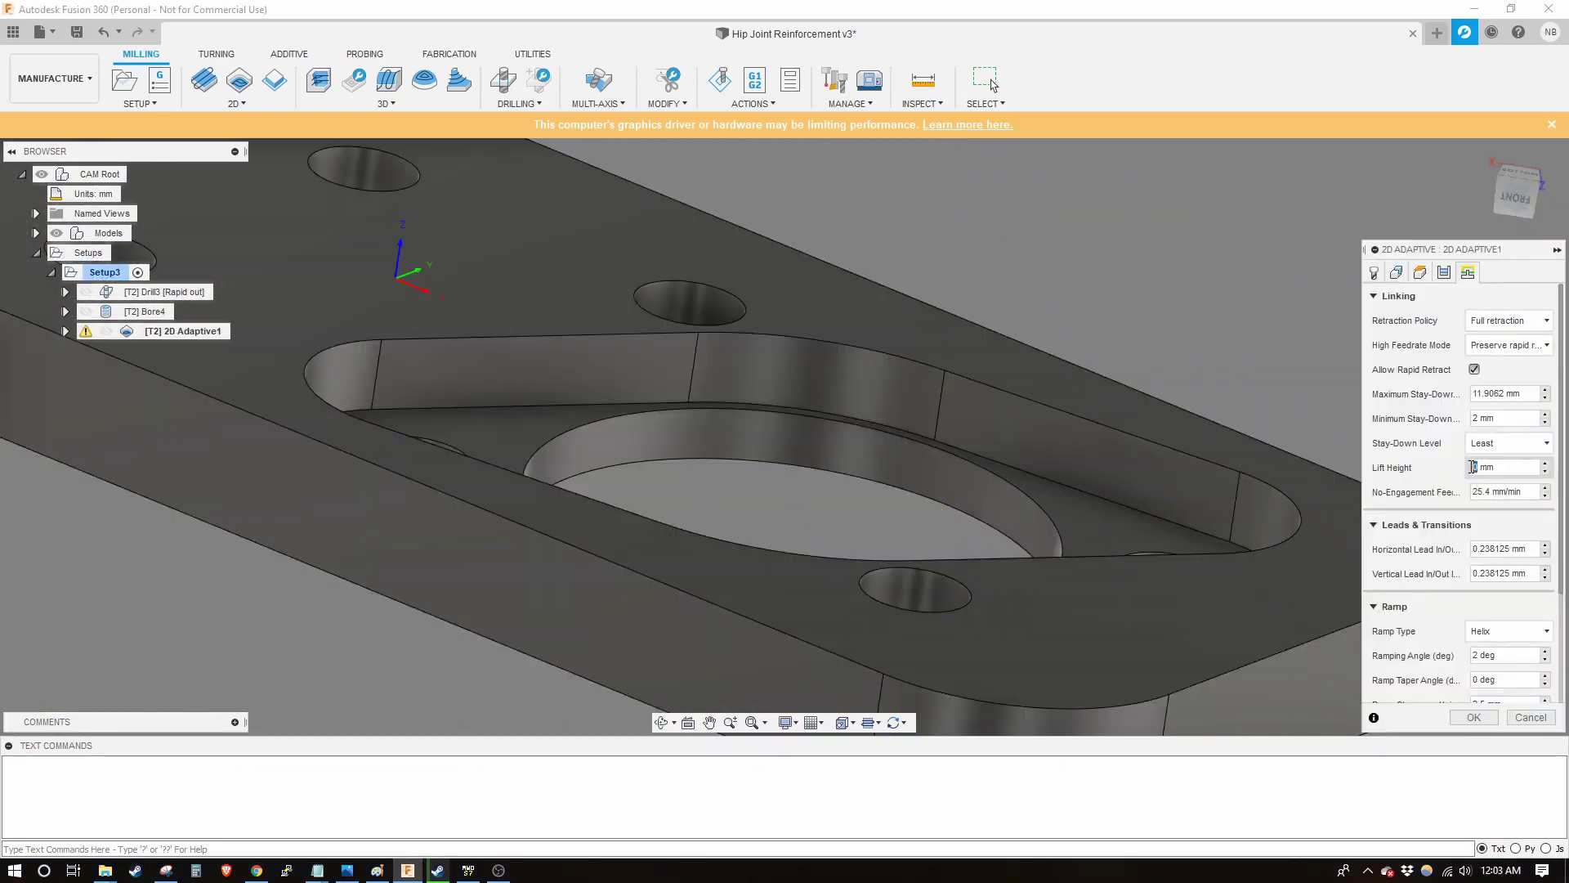
{"action": "double_click", "coordinate": [1473, 466]}
Set the 2D Adaptive lift height to 4 mm, accept the stepdown warning, and inspect the regenerated toolpath
{"action": "type", "text": "4"}
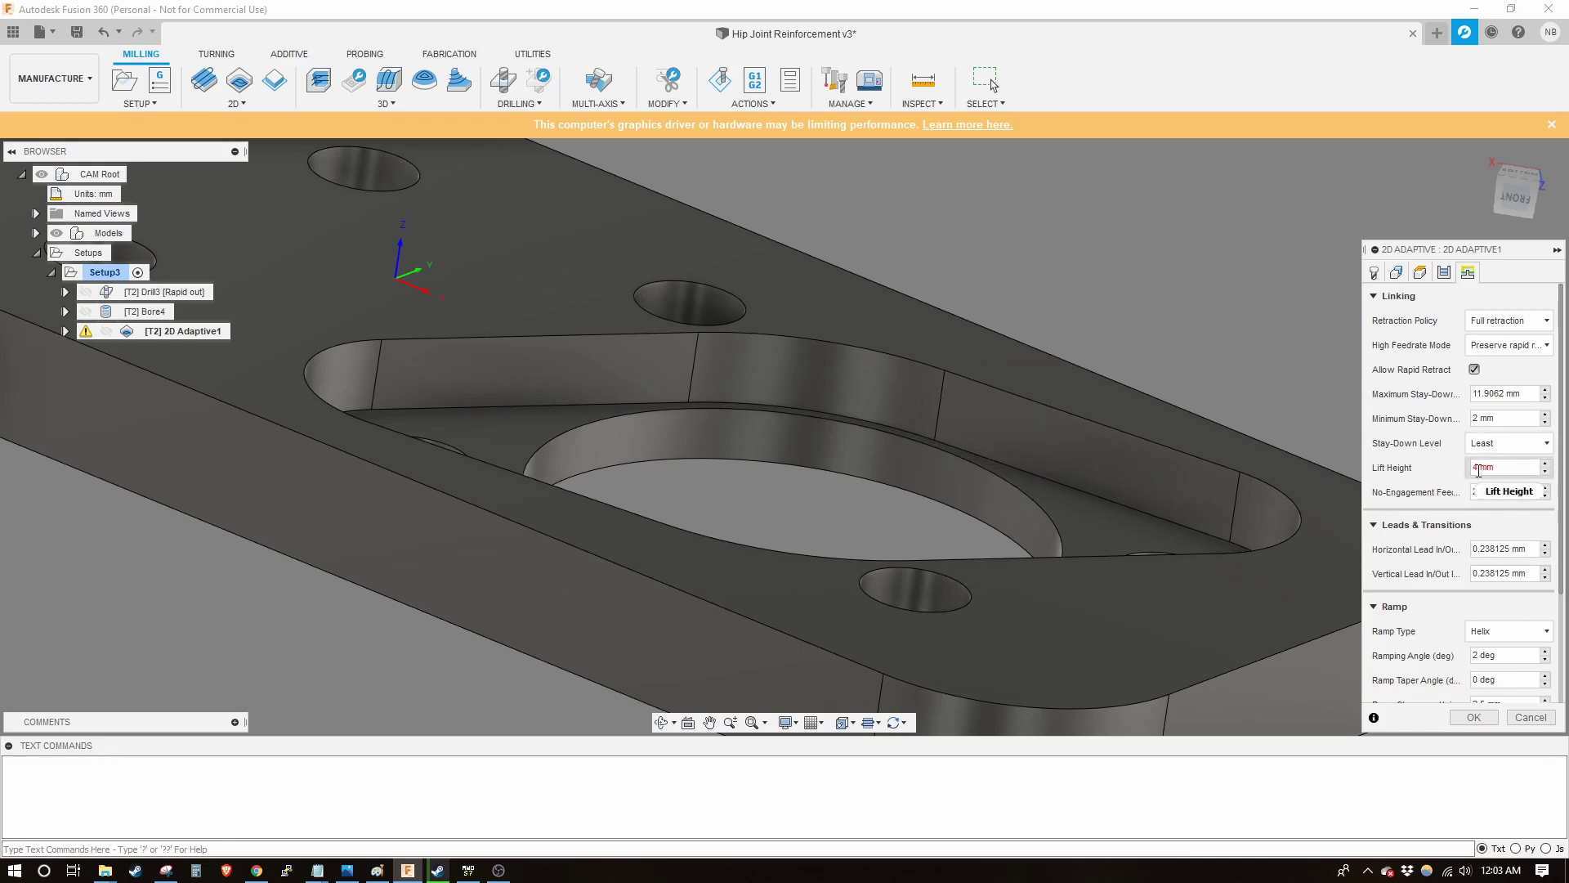
{"action": "left_click", "coordinate": [1473, 717]}
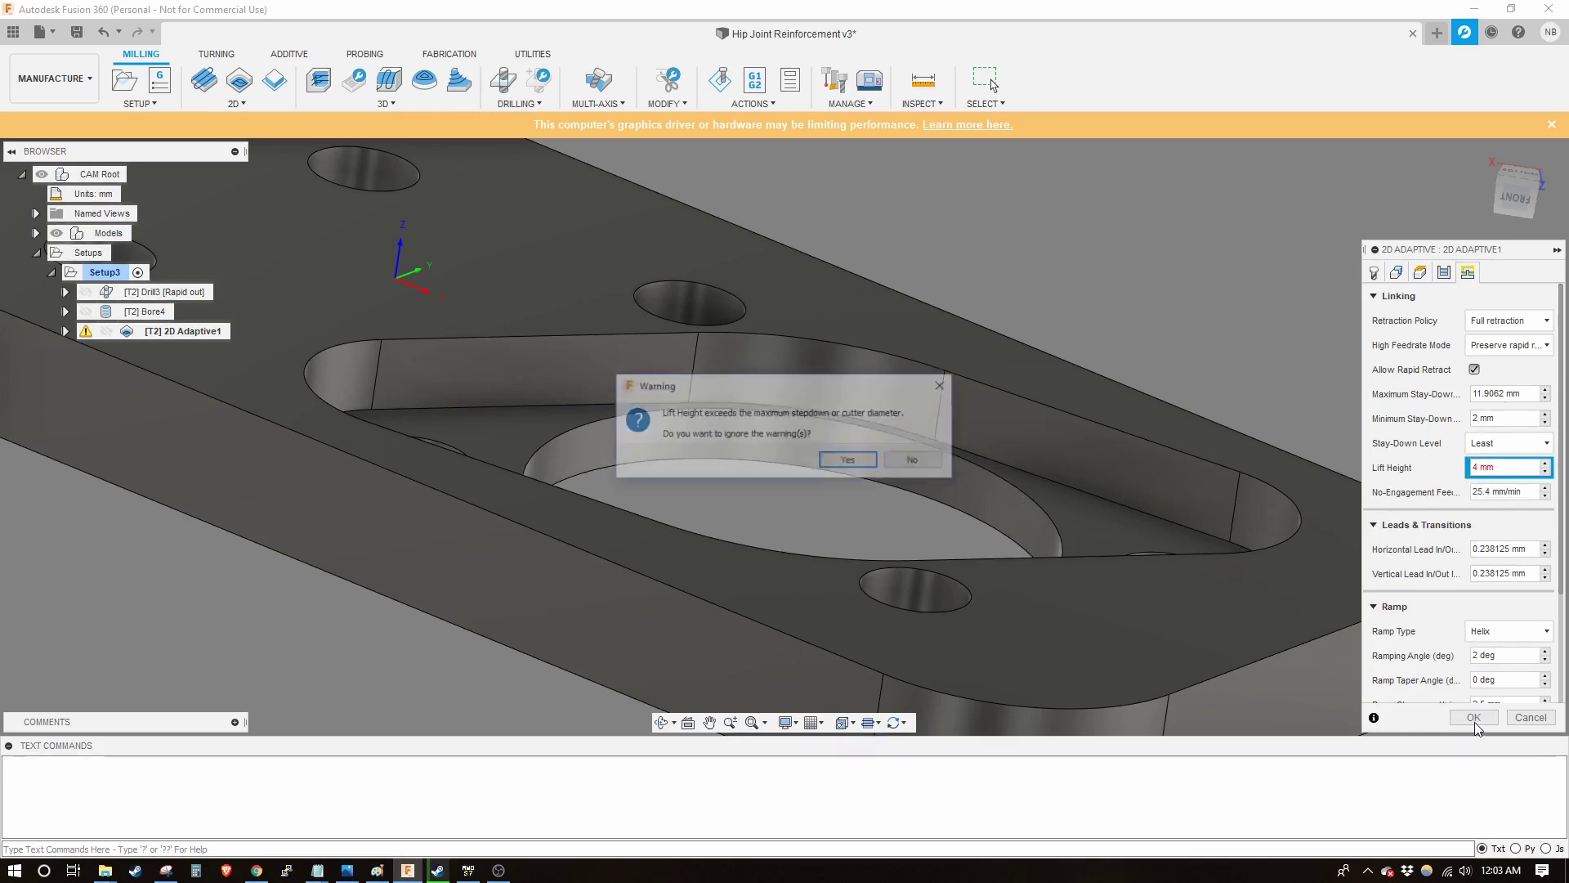
{"action": "left_click", "coordinate": [848, 461]}
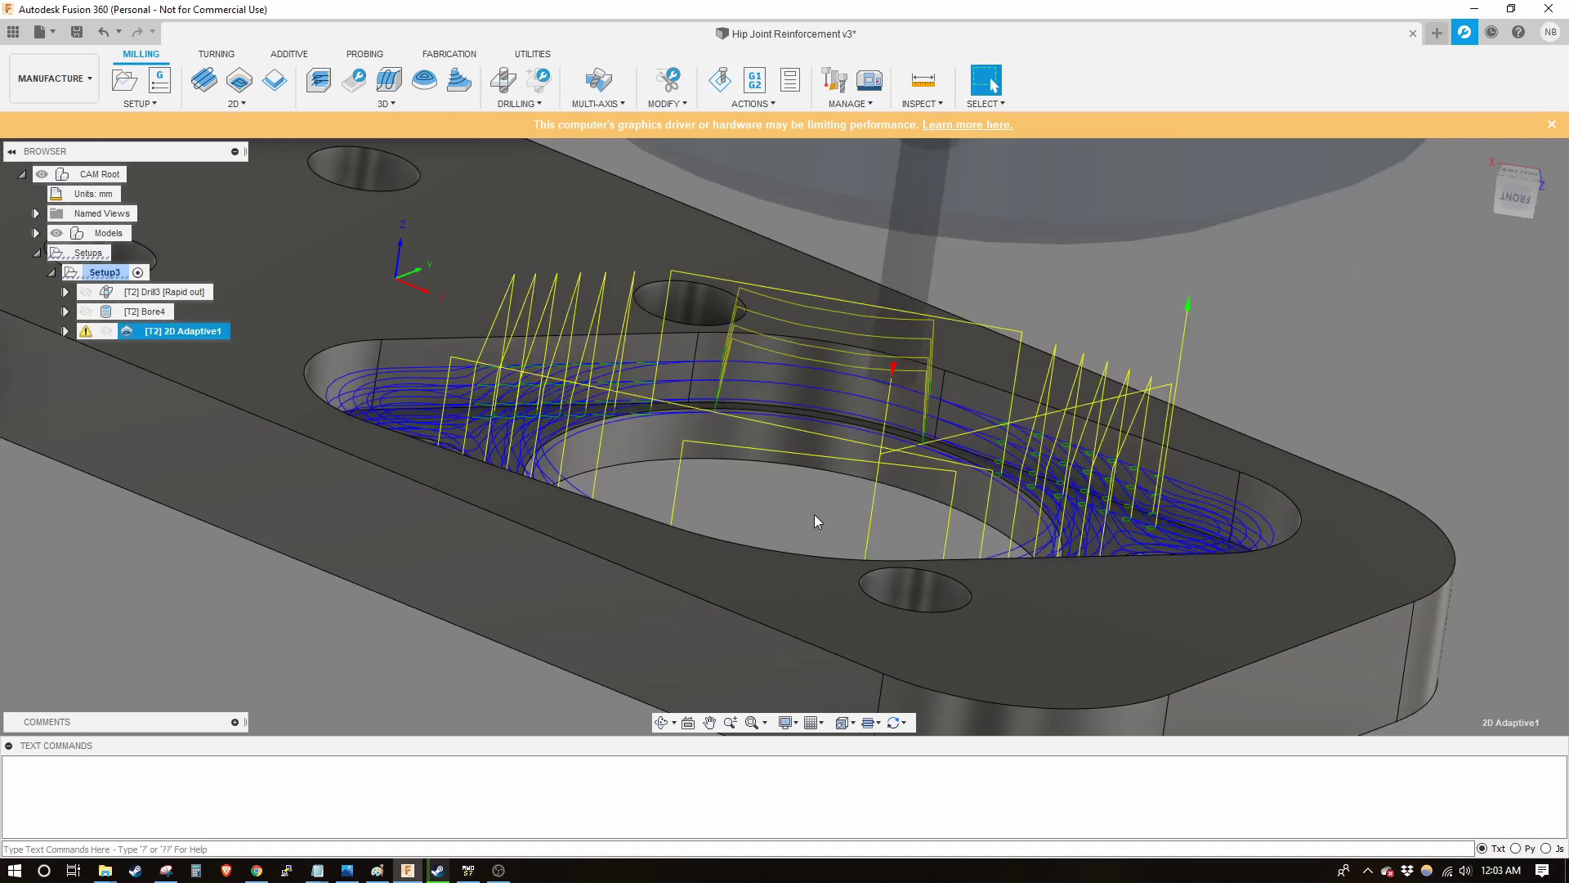
{"action": "mouse_move", "coordinate": [814, 514]}
{"action": "middle_mouse_down", "text": "shift"}
{"action": "mouse_move", "coordinate": [926, 537]}
{"action": "mouse_move", "coordinate": [743, 301]}
{"action": "middle_mouse_up", "text": "shift"}
{"action": "scroll", "coordinate": [742, 301], "scroll_direction": "down", "scroll_amount": 3}
{"action": "scroll", "coordinate": [800, 386], "scroll_direction": "up", "scroll_amount": 6}
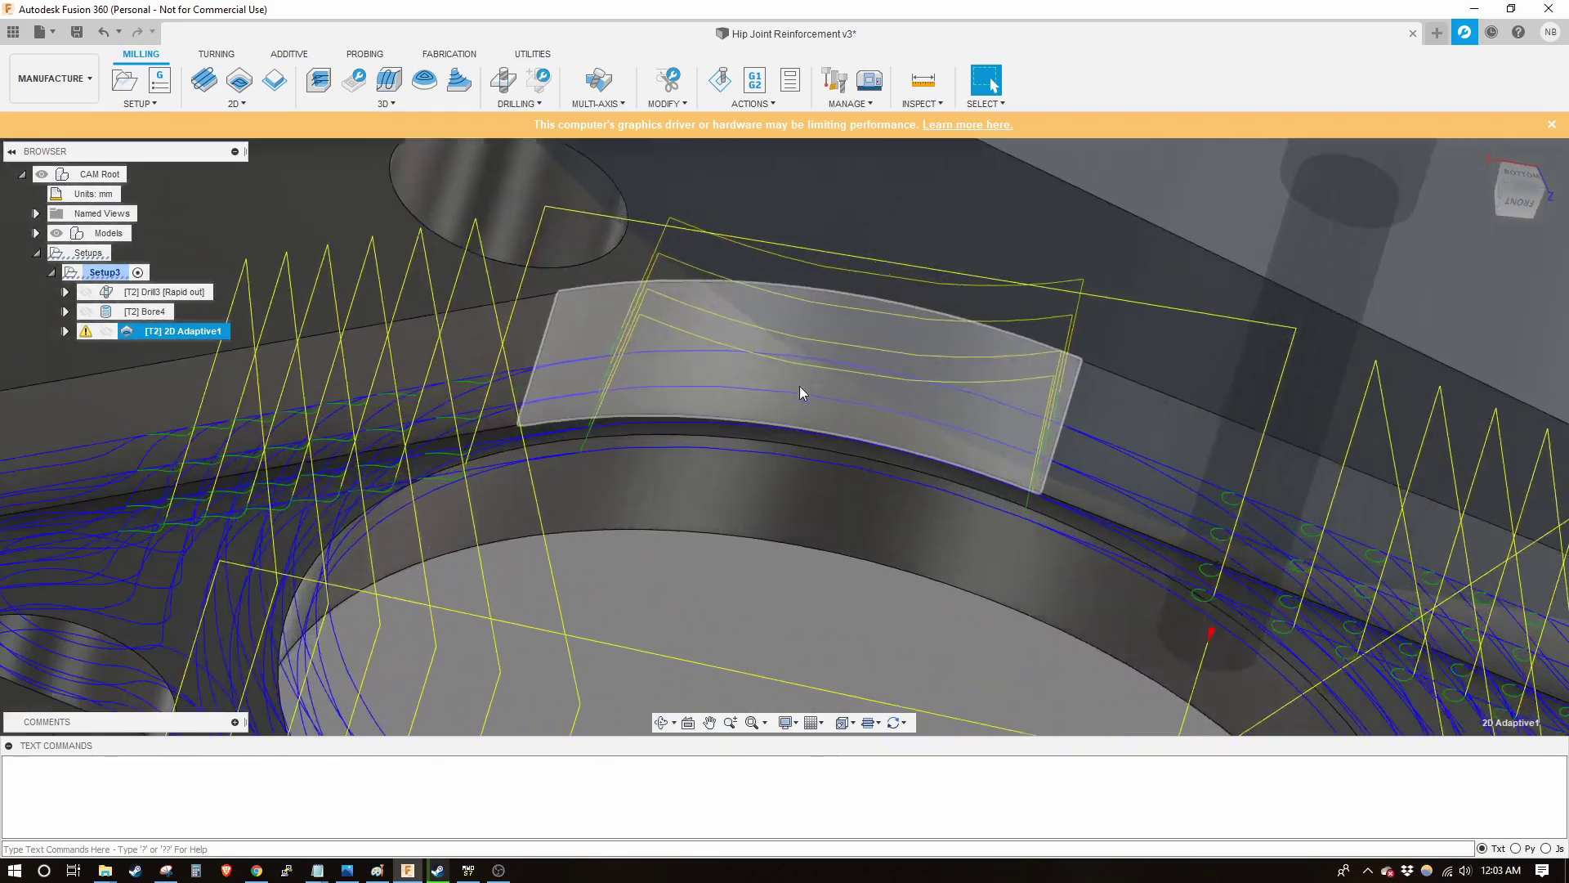
{"action": "middle_click_drag", "start_coordinate": [800, 386], "coordinate": [1028, 490], "text": "shift"}
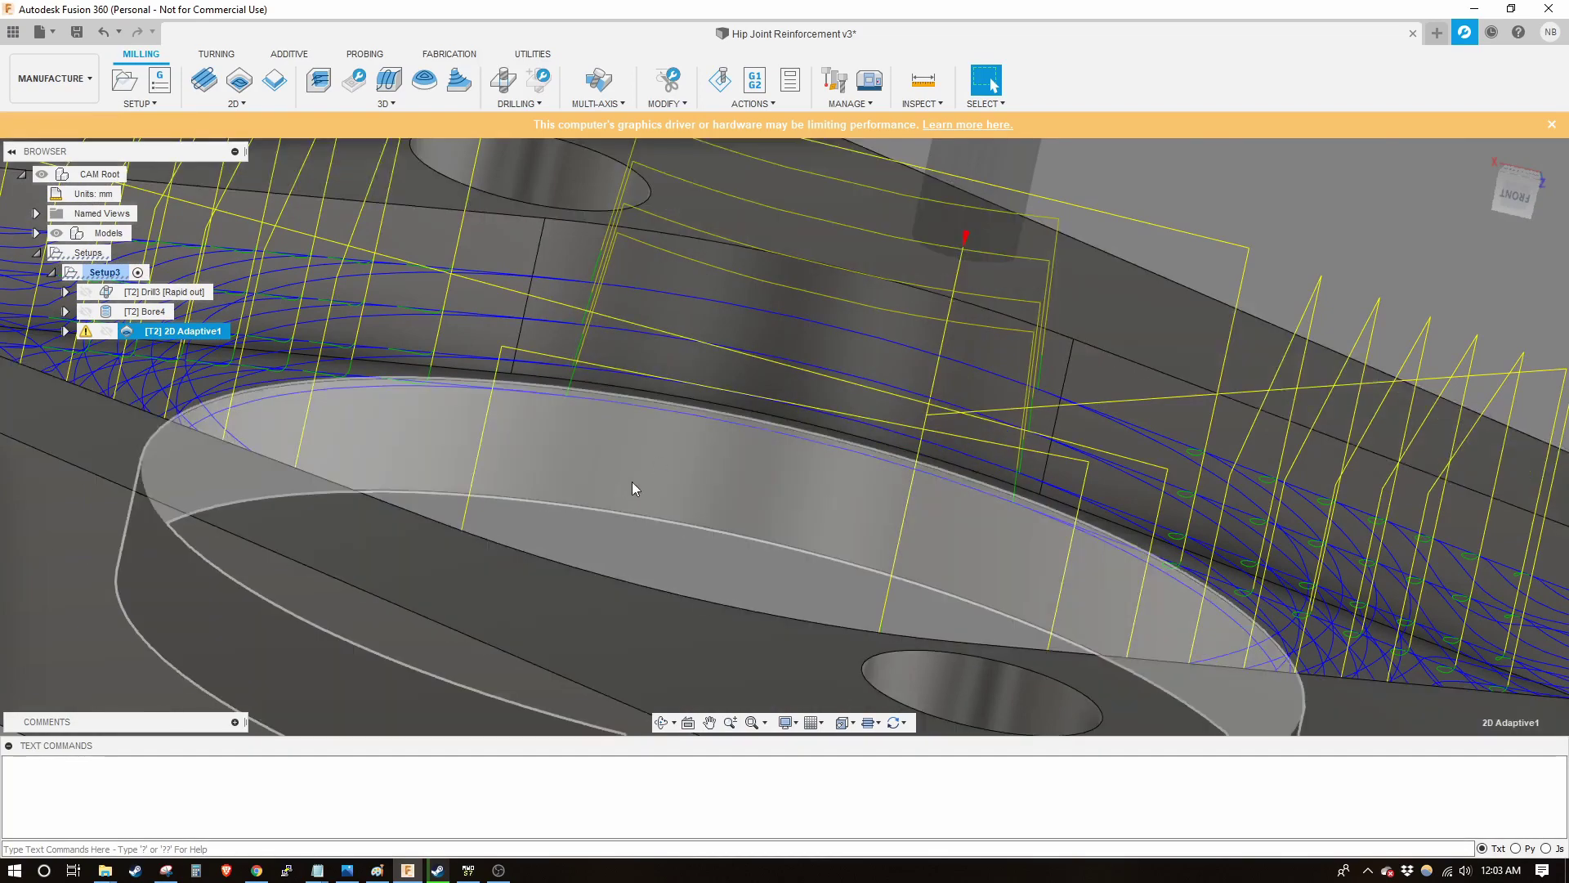
{"action": "scroll", "coordinate": [631, 482], "scroll_direction": "down", "scroll_amount": 10}
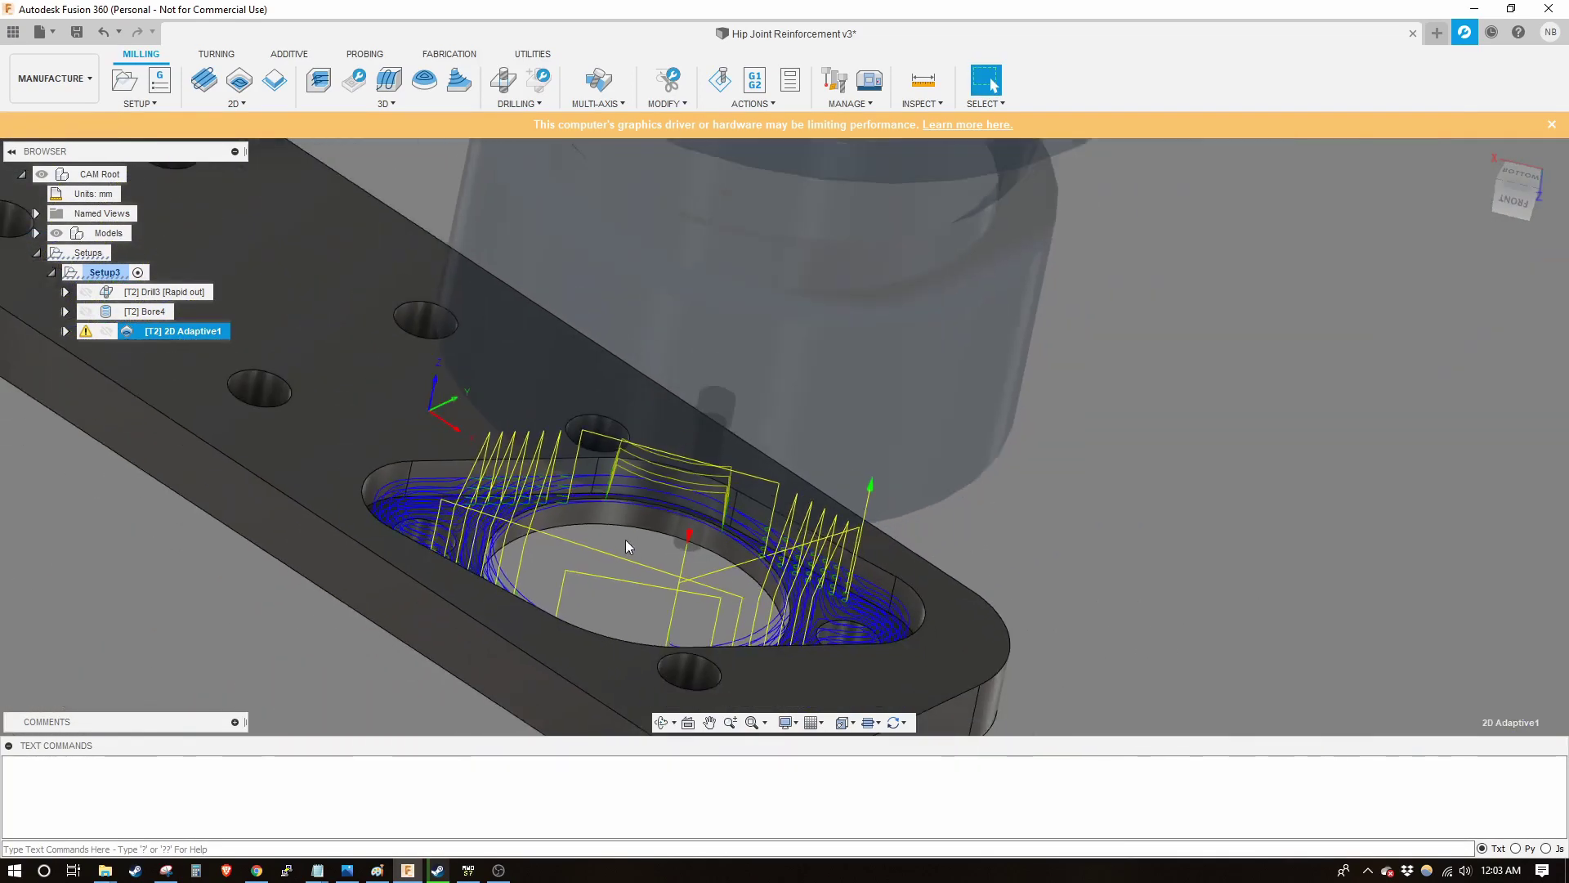
Paste a copy of Bore4 into Setup3 and open the new Bore4 (2) for editing
{"action": "left_click", "coordinate": [1144, 489]}
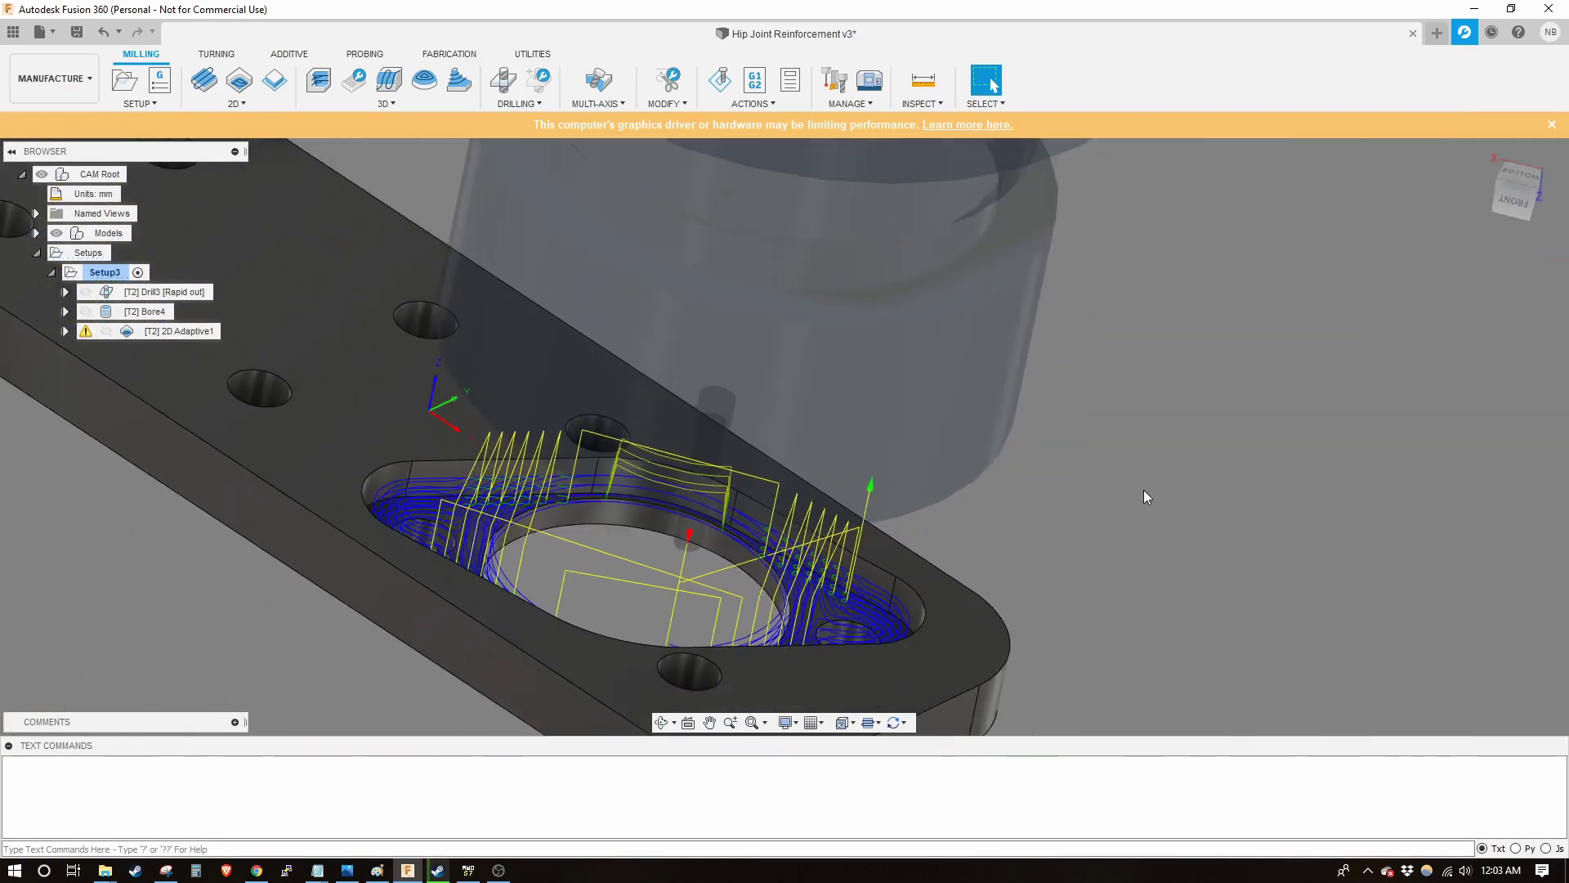
{"action": "left_click", "coordinate": [144, 311]}
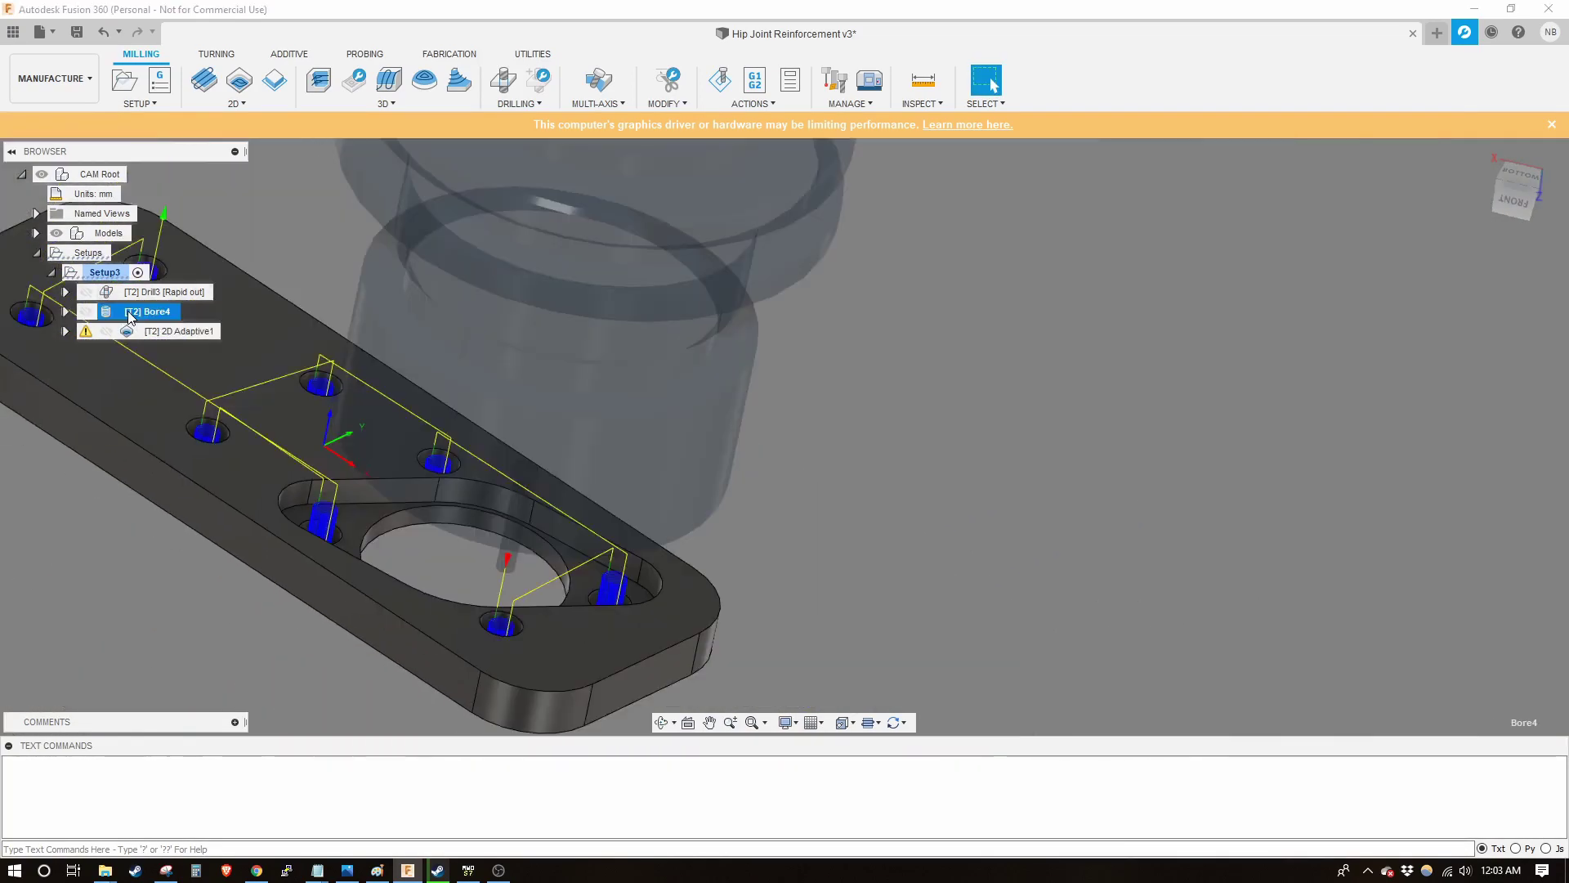
{"action": "left_click", "coordinate": [105, 272]}
{"action": "key", "text": "ctrl+v"}
{"action": "left_click", "coordinate": [149, 352]}
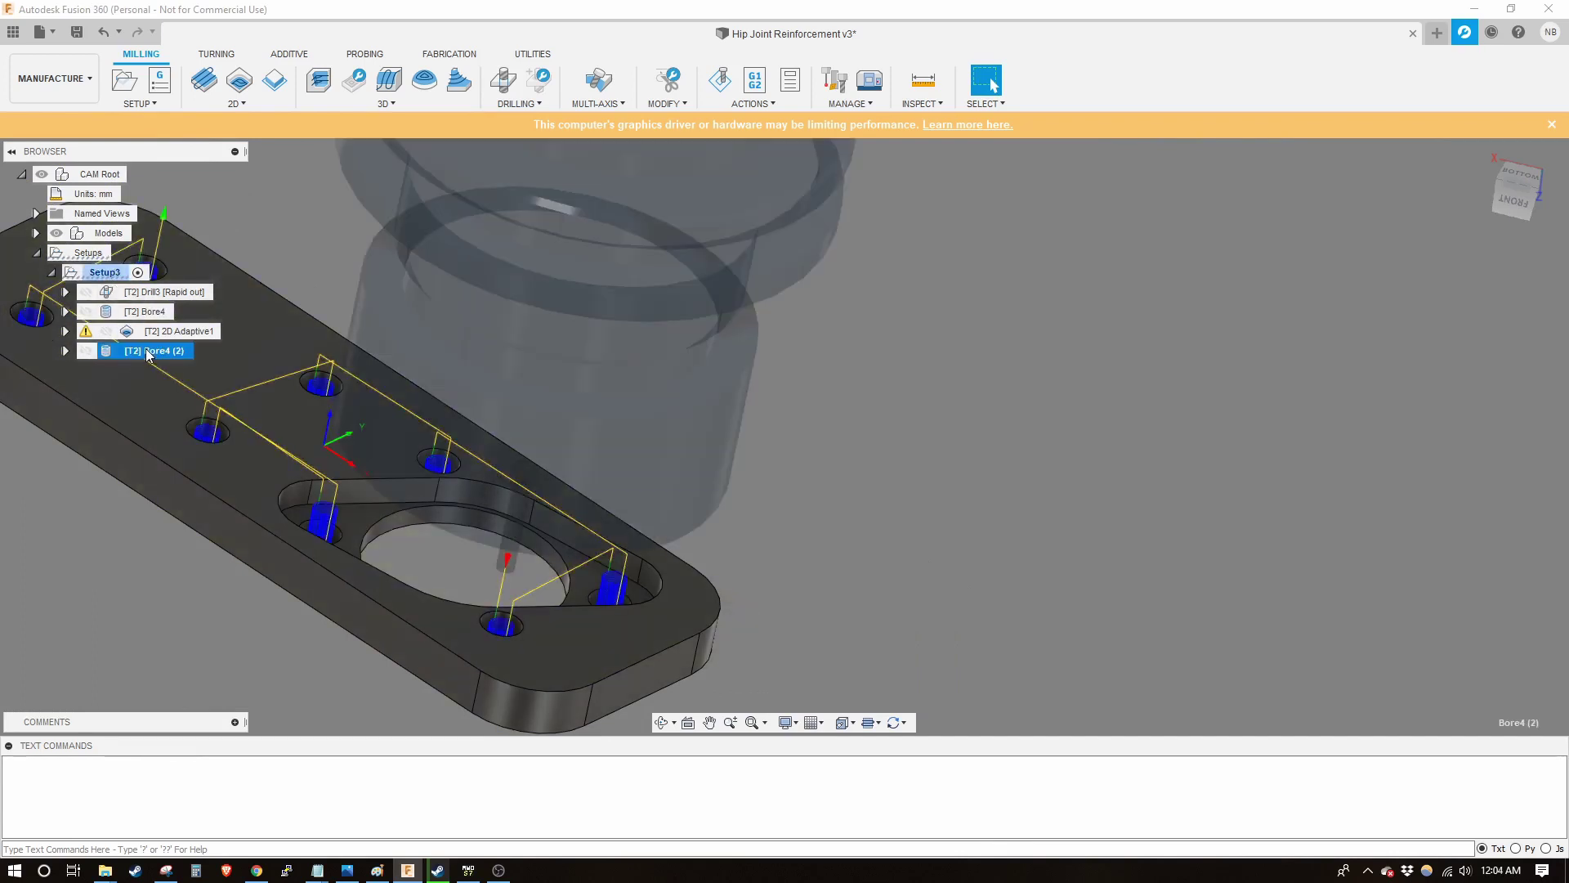
{"action": "double_click", "coordinate": [149, 351]}
Remove all small holes so Bore4 (2) bores only the 13.25 mm-radius central opening
{"action": "scroll", "coordinate": [818, 490], "scroll_direction": "down", "scroll_amount": 3}
{"action": "scroll", "coordinate": [817, 490], "scroll_direction": "up", "scroll_amount": 5}
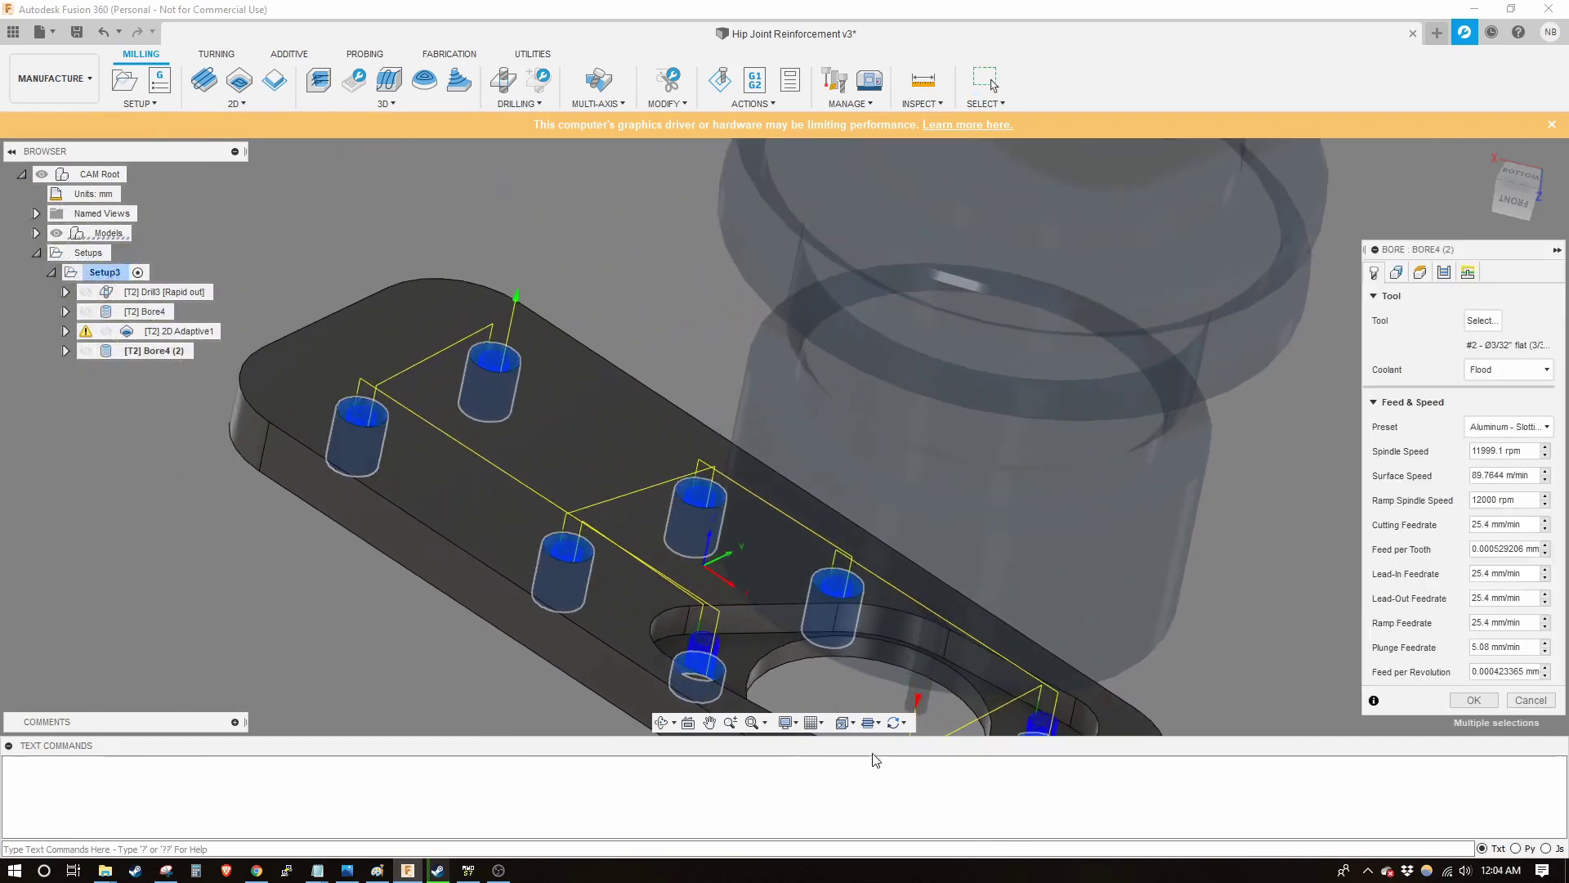
{"action": "left_click", "coordinate": [791, 649]}
{"action": "left_click", "coordinate": [705, 660]}
{"action": "left_click", "coordinate": [704, 508]}
{"action": "left_click", "coordinate": [568, 552]}
{"action": "left_click", "coordinate": [379, 419]}
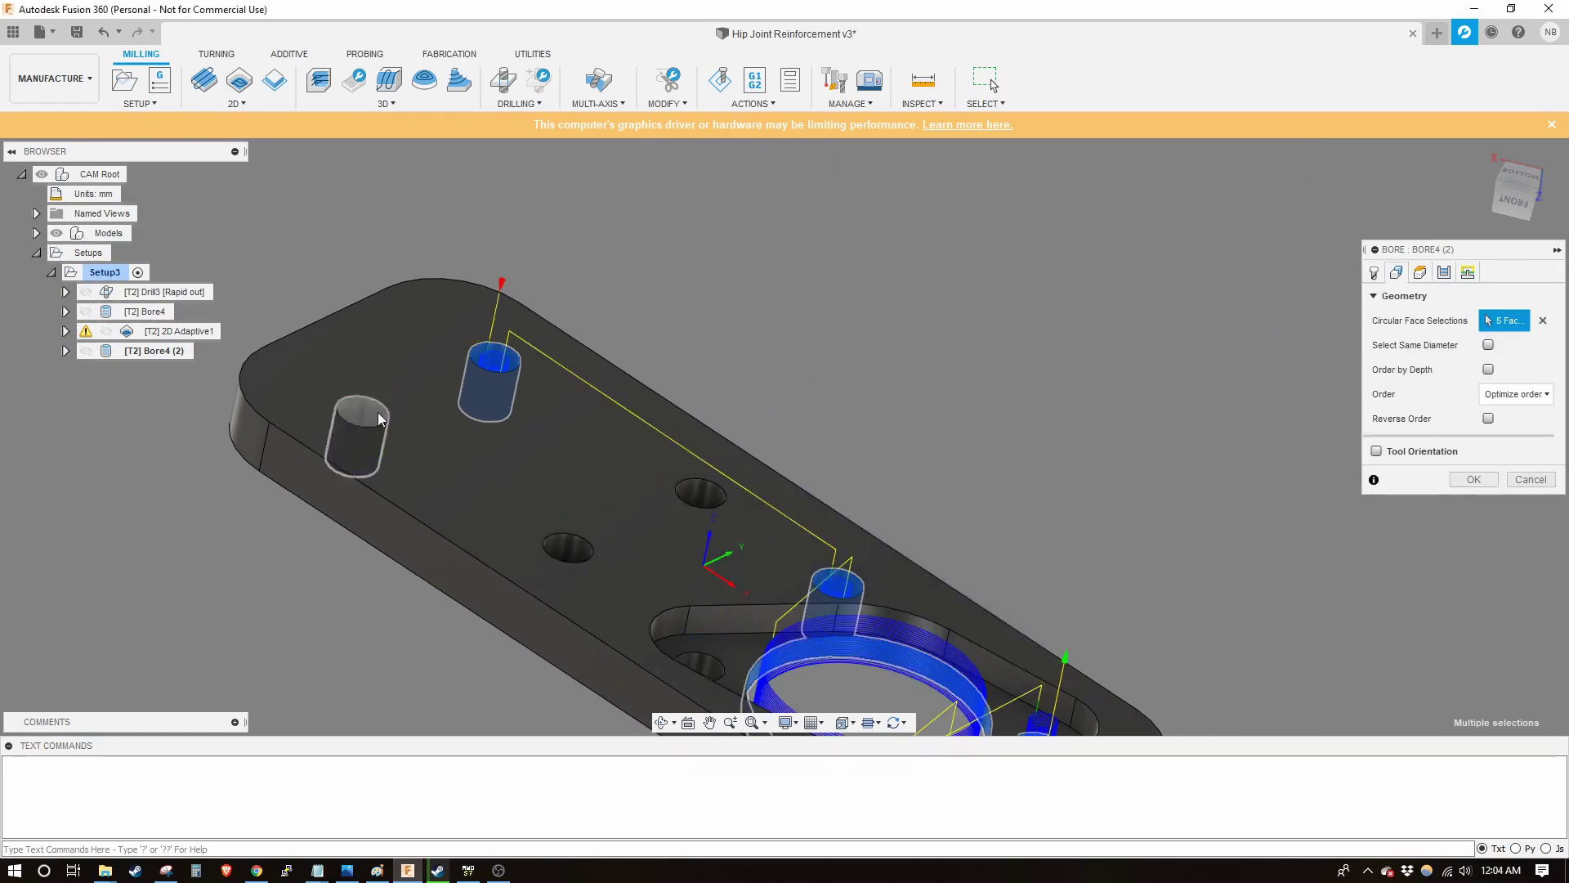
{"action": "left_click", "coordinate": [493, 377]}
{"action": "left_click", "coordinate": [836, 588]}
{"action": "scroll", "coordinate": [825, 587], "scroll_direction": "down", "scroll_amount": 3}
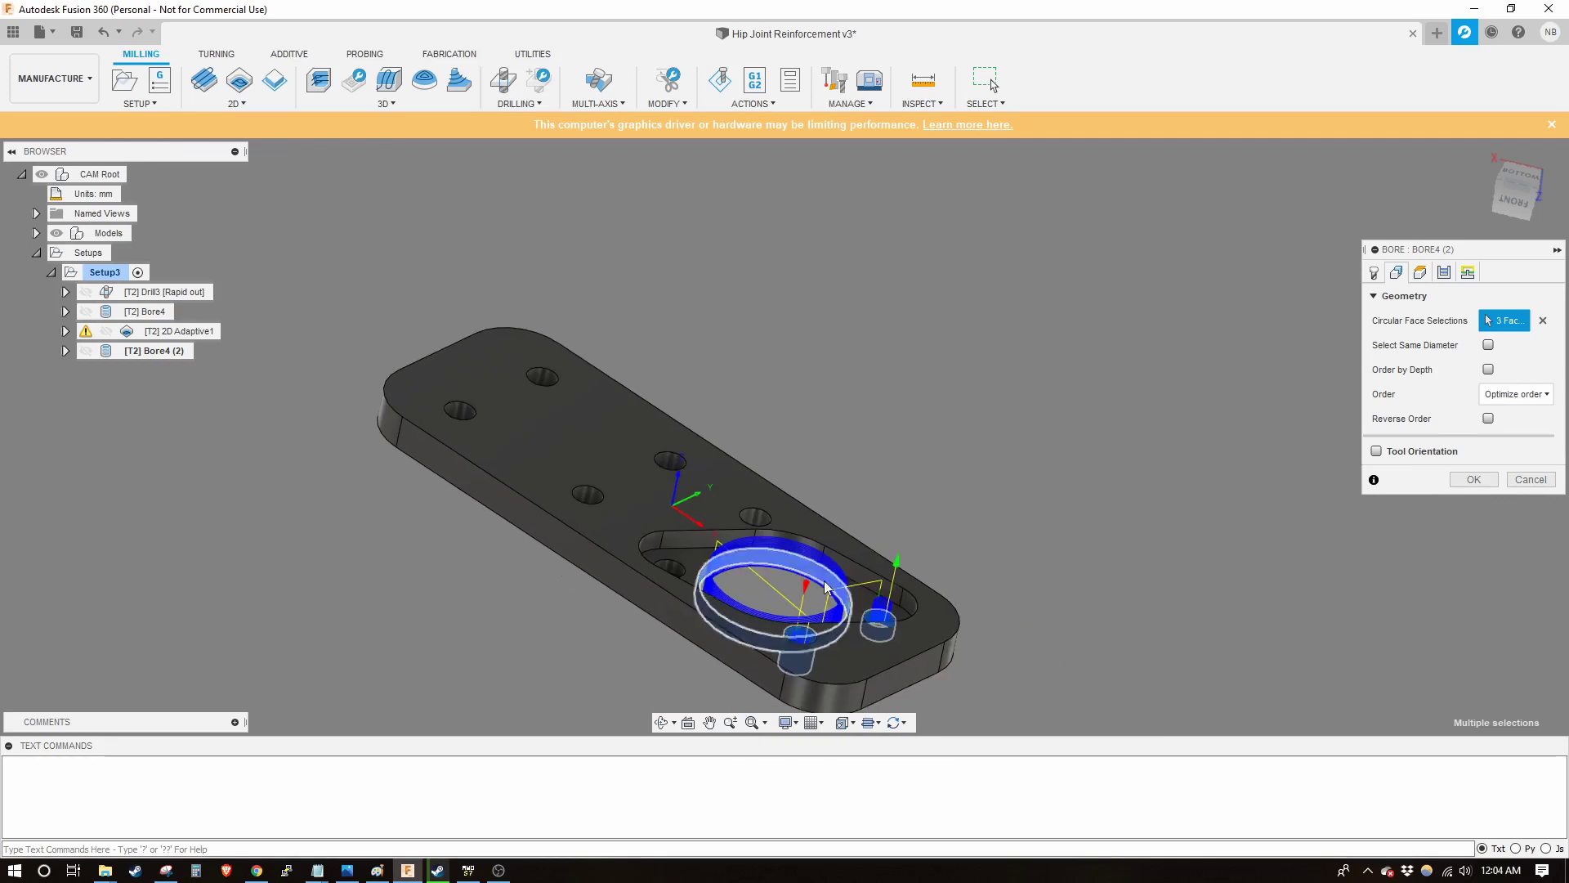
{"action": "scroll", "coordinate": [825, 587], "scroll_direction": "up", "scroll_amount": 3}
{"action": "left_click", "coordinate": [794, 635]}
{"action": "left_click", "coordinate": [761, 663]}
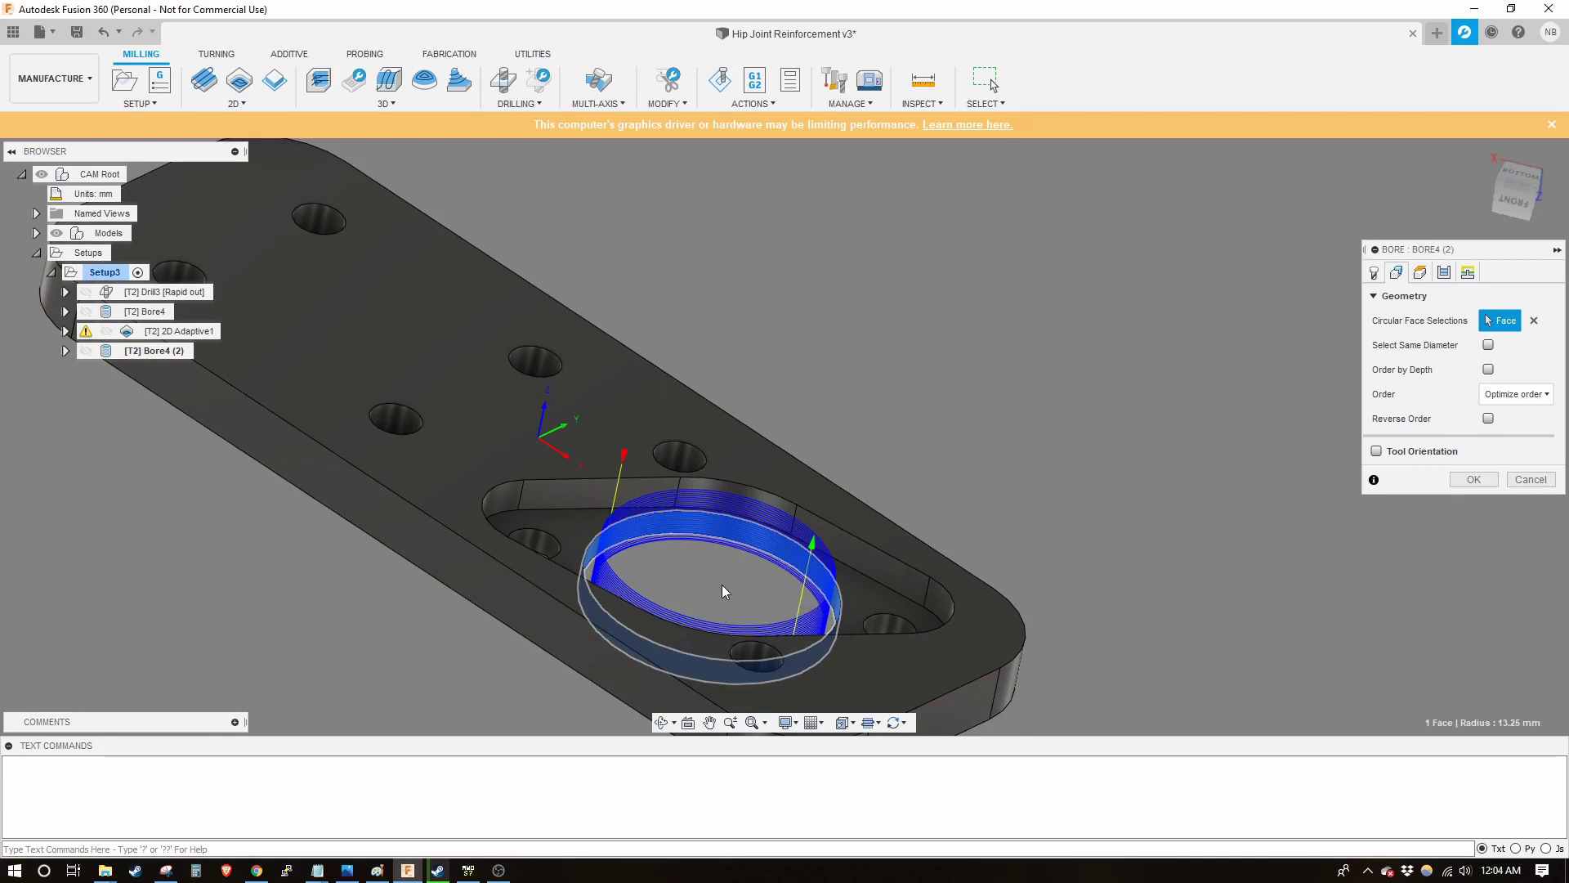
{"action": "left_click", "coordinate": [1420, 272]}
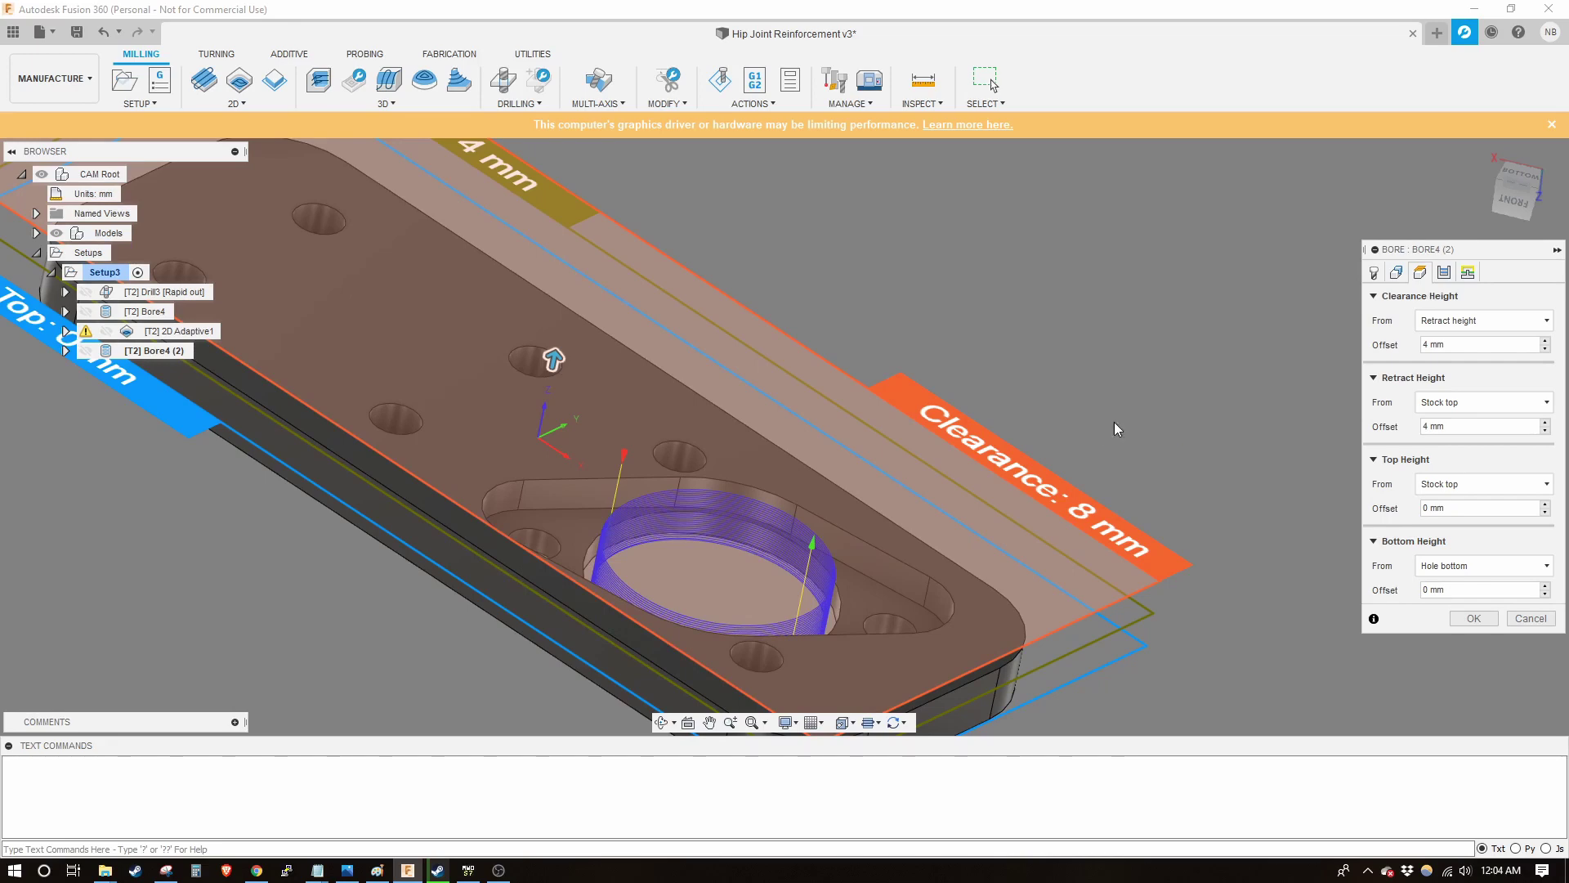
Change the Bore4 (2) bottom height offset to 5 and confirm to regenerate the bore
{"action": "left_click", "coordinate": [1444, 274]}
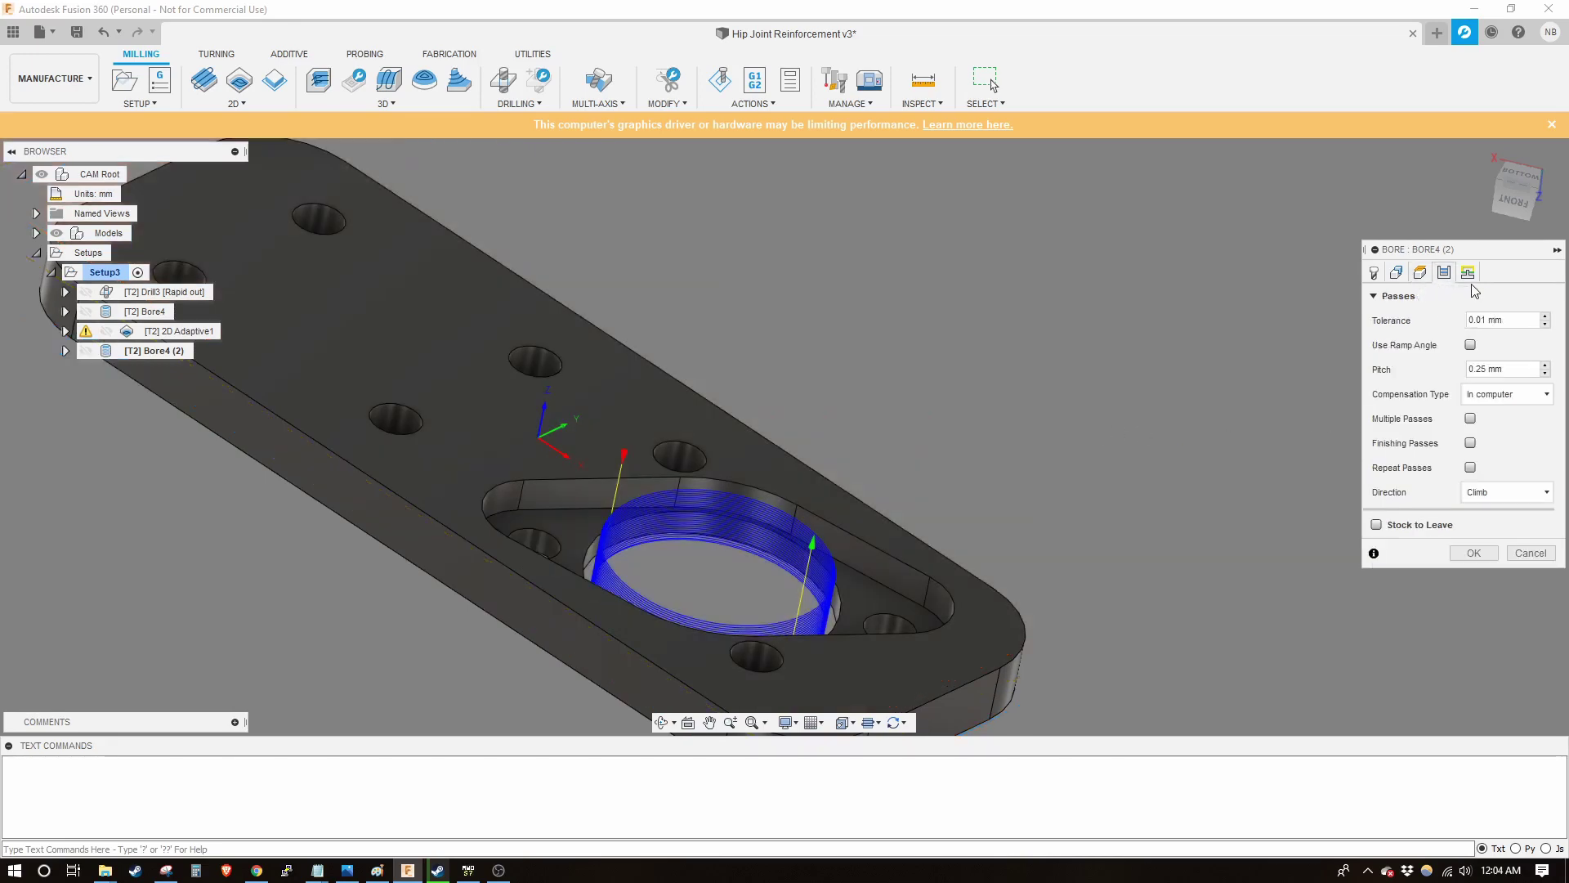
{"action": "left_click", "coordinate": [1467, 274]}
{"action": "left_click", "coordinate": [1444, 272]}
{"action": "left_click", "coordinate": [1419, 273]}
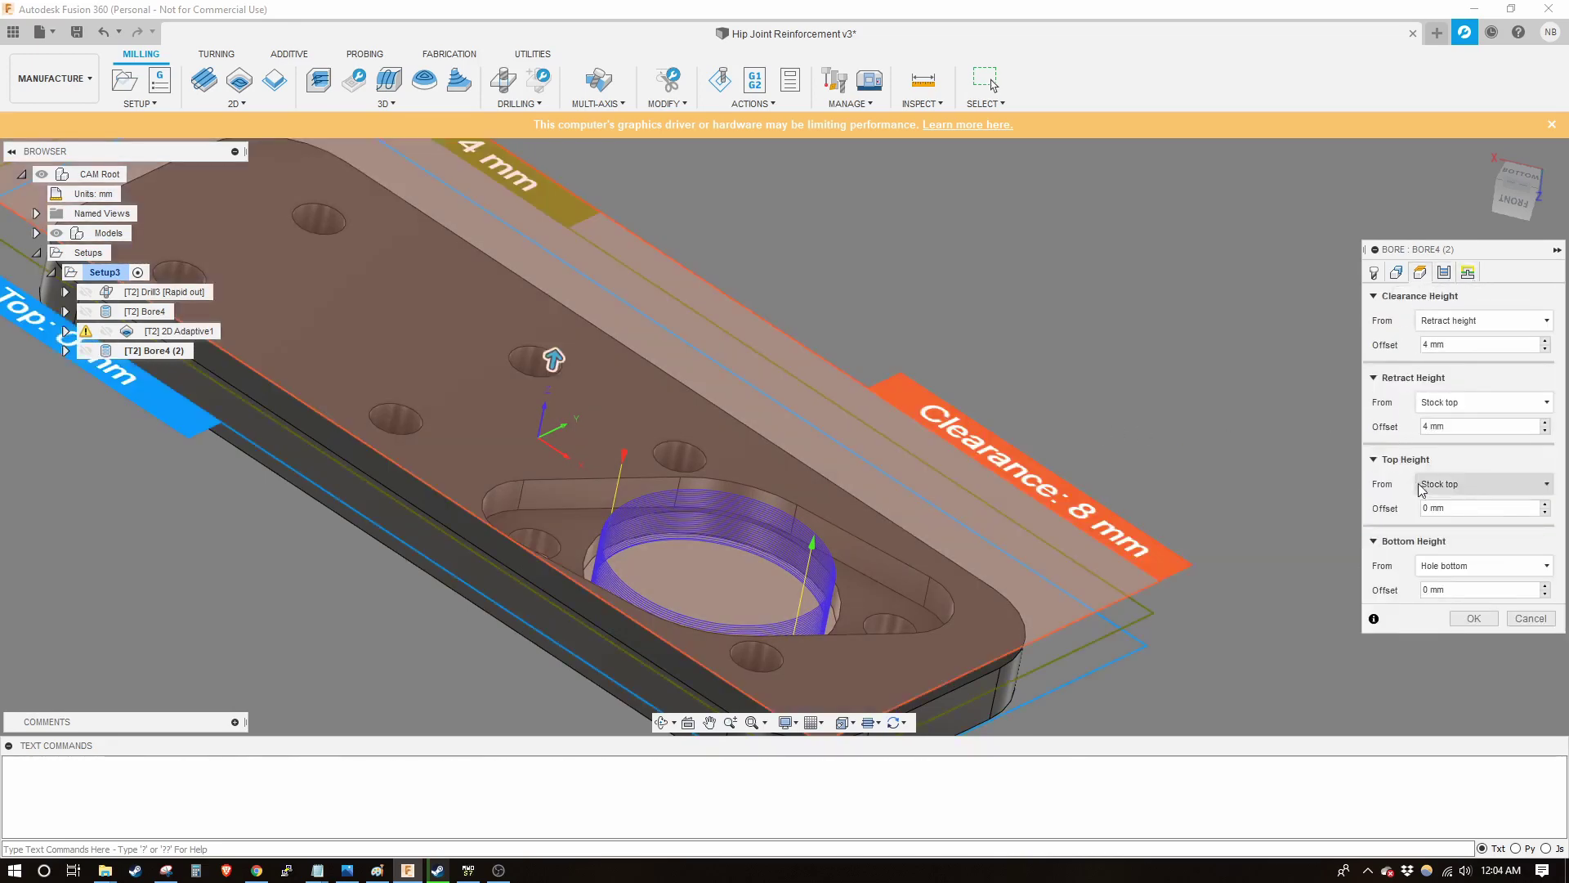
{"action": "middle_click_drag", "start_coordinate": [1007, 527], "coordinate": [1289, 570], "text": "shift"}
{"action": "left_click", "coordinate": [1427, 590]}
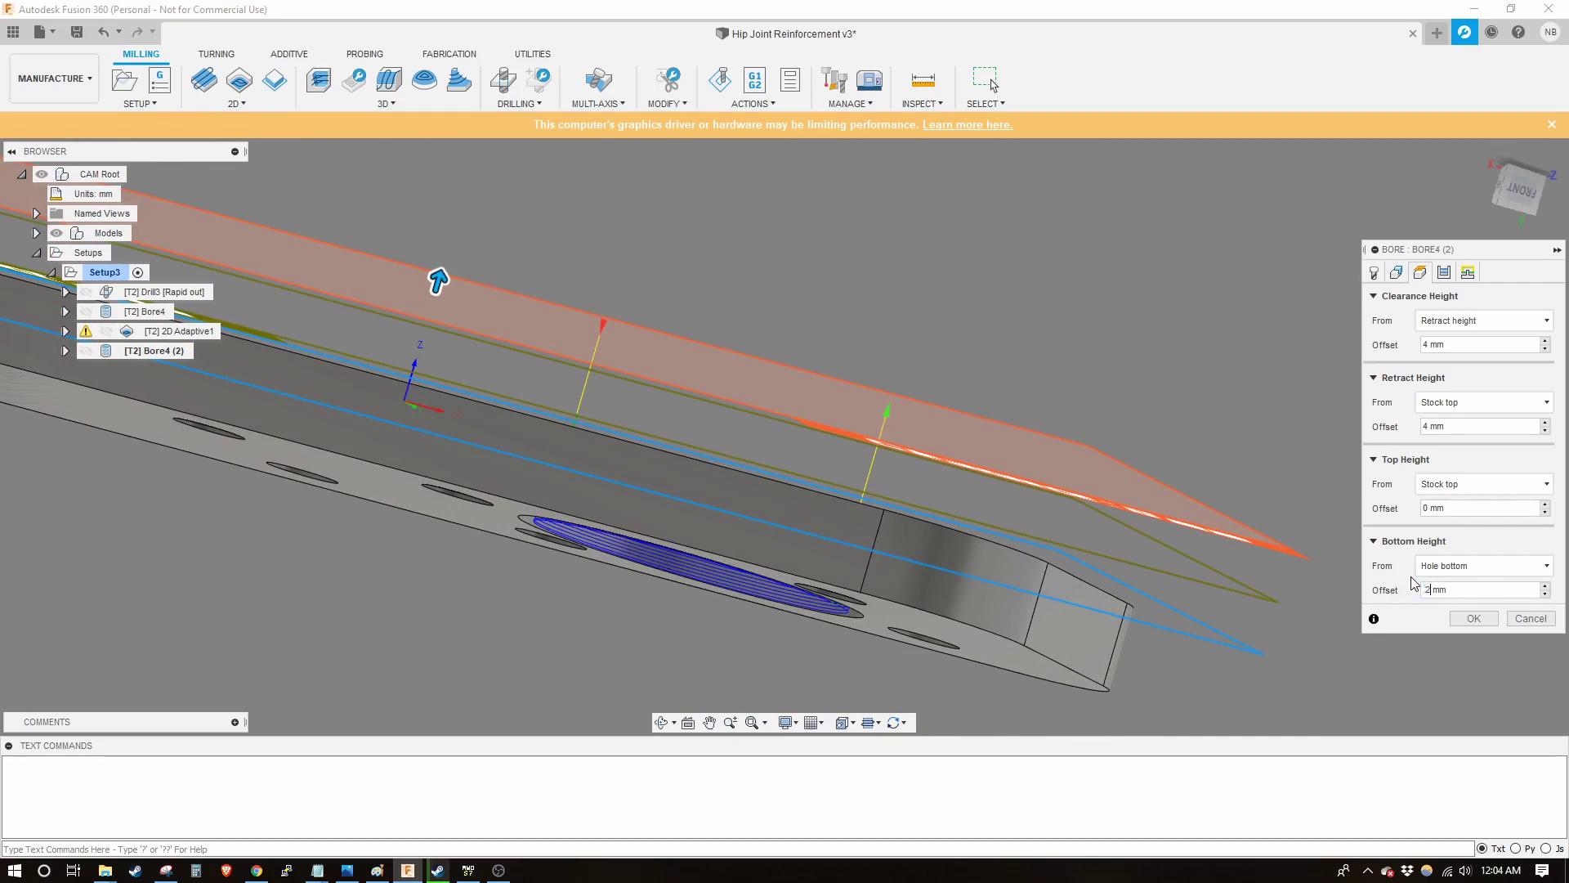
{"action": "type", "text": "5"}
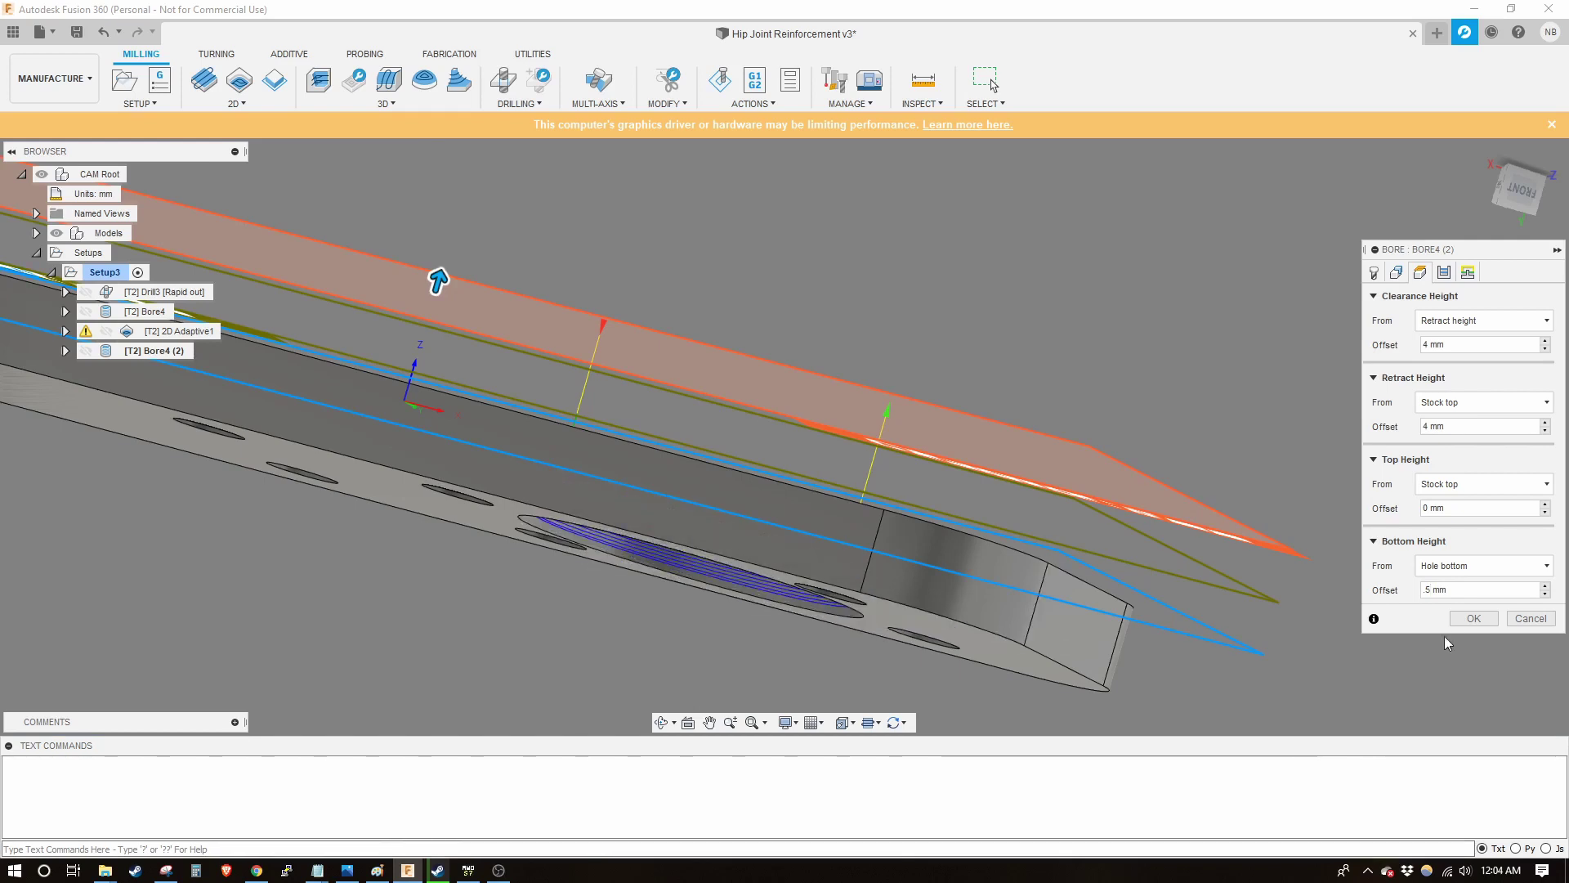
{"action": "left_click", "coordinate": [1474, 619]}
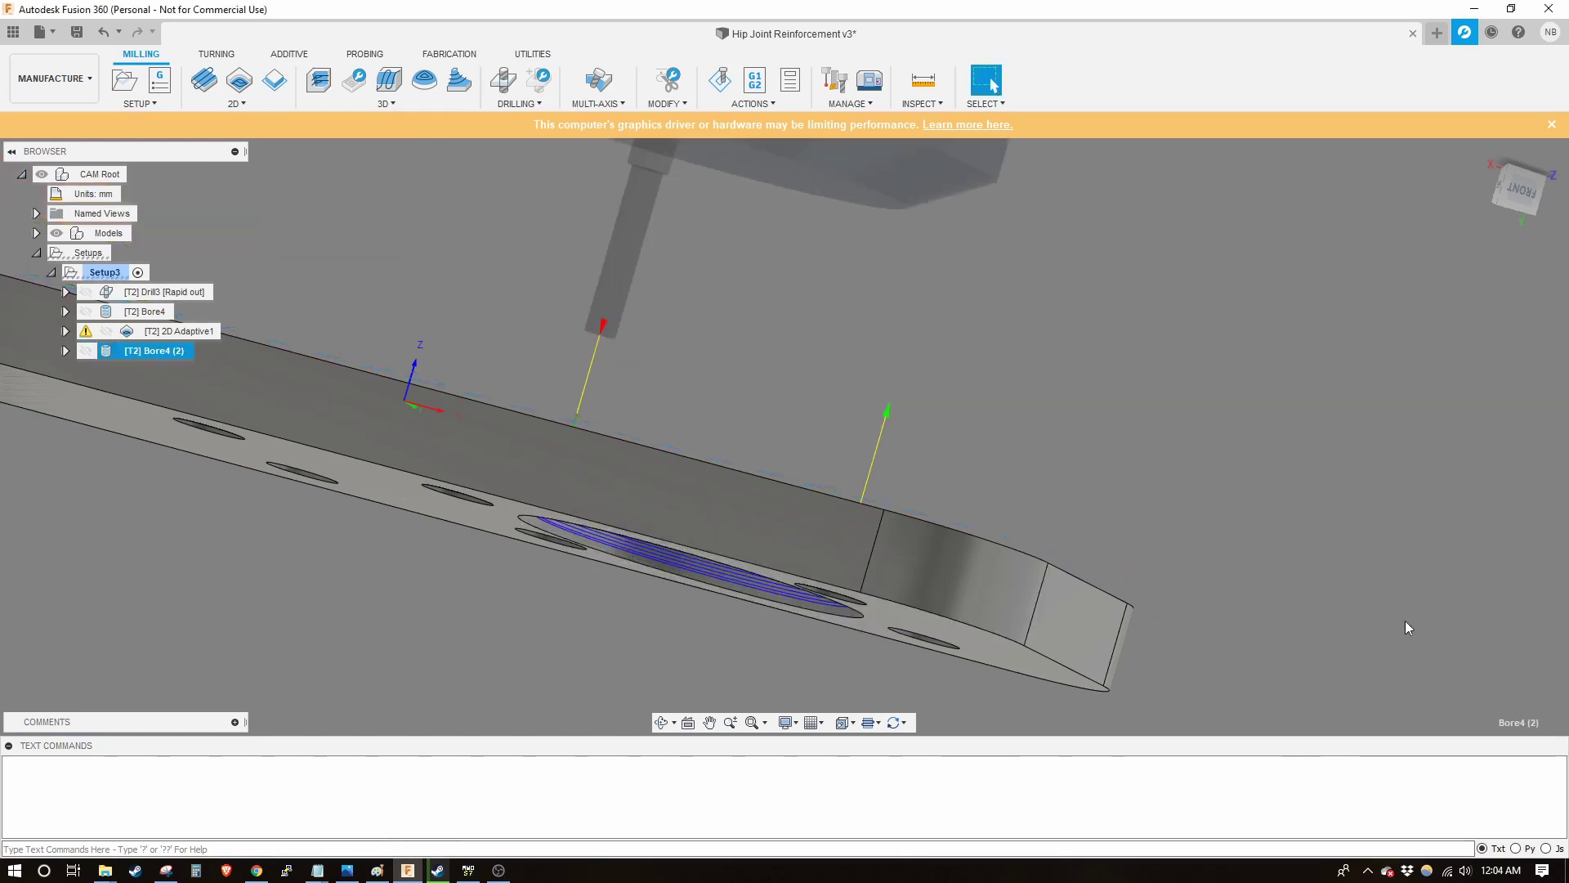
Create a 2D Contour on the plate's outer edge and review its tool, geometry and height settings
{"action": "left_click", "coordinate": [910, 483]}
{"action": "middle_click_drag", "start_coordinate": [909, 482], "coordinate": [490, 280], "text": "shift"}
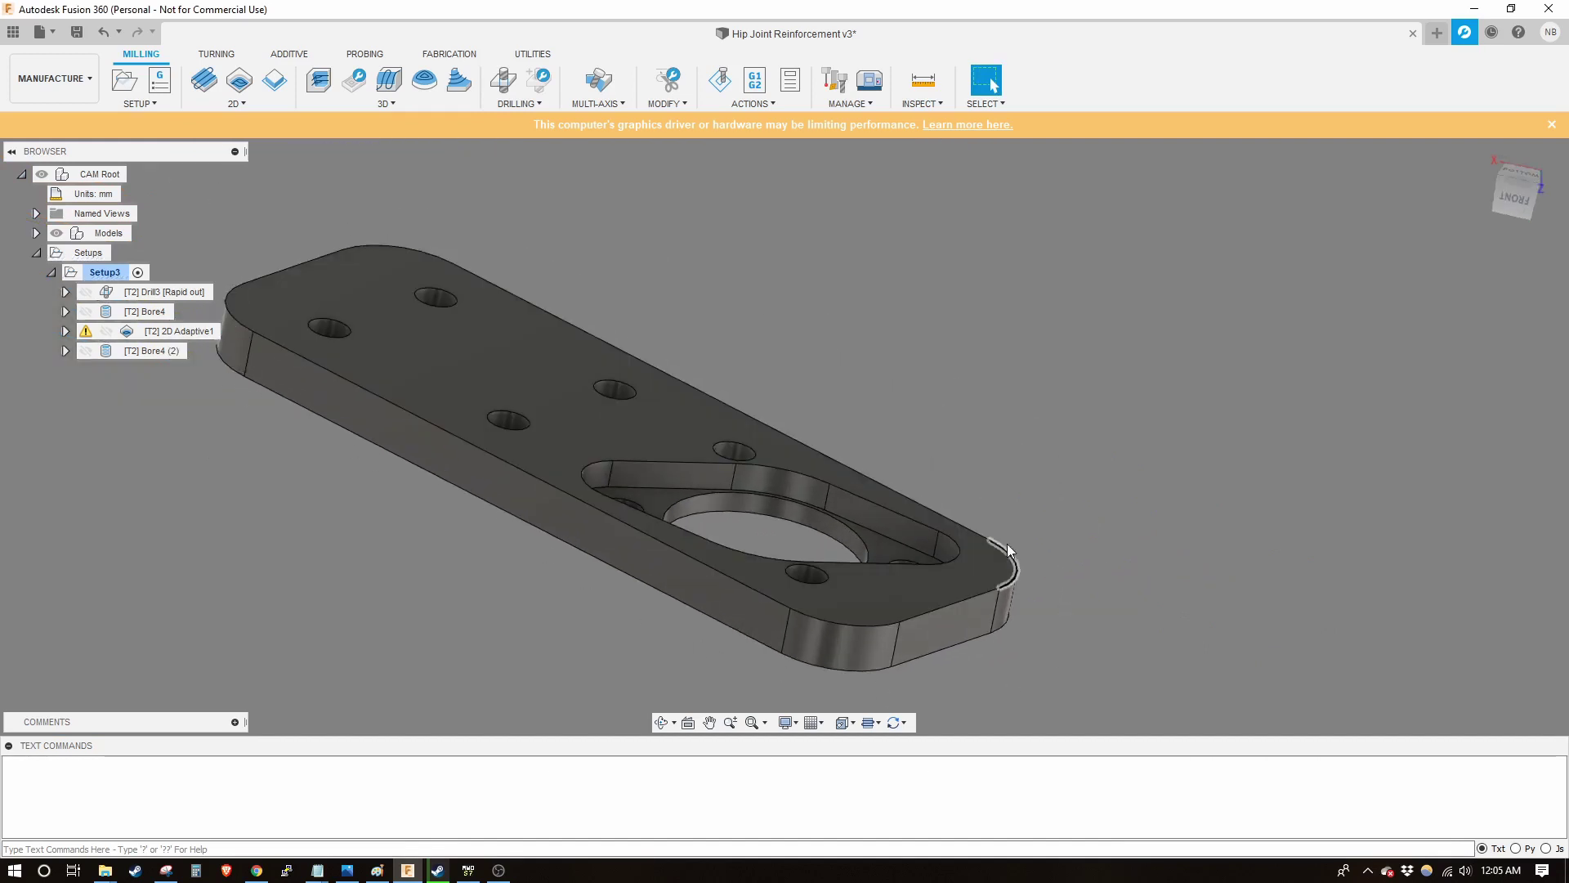
{"action": "middle_click_drag", "start_coordinate": [1005, 547], "coordinate": [654, 327], "text": "shift"}
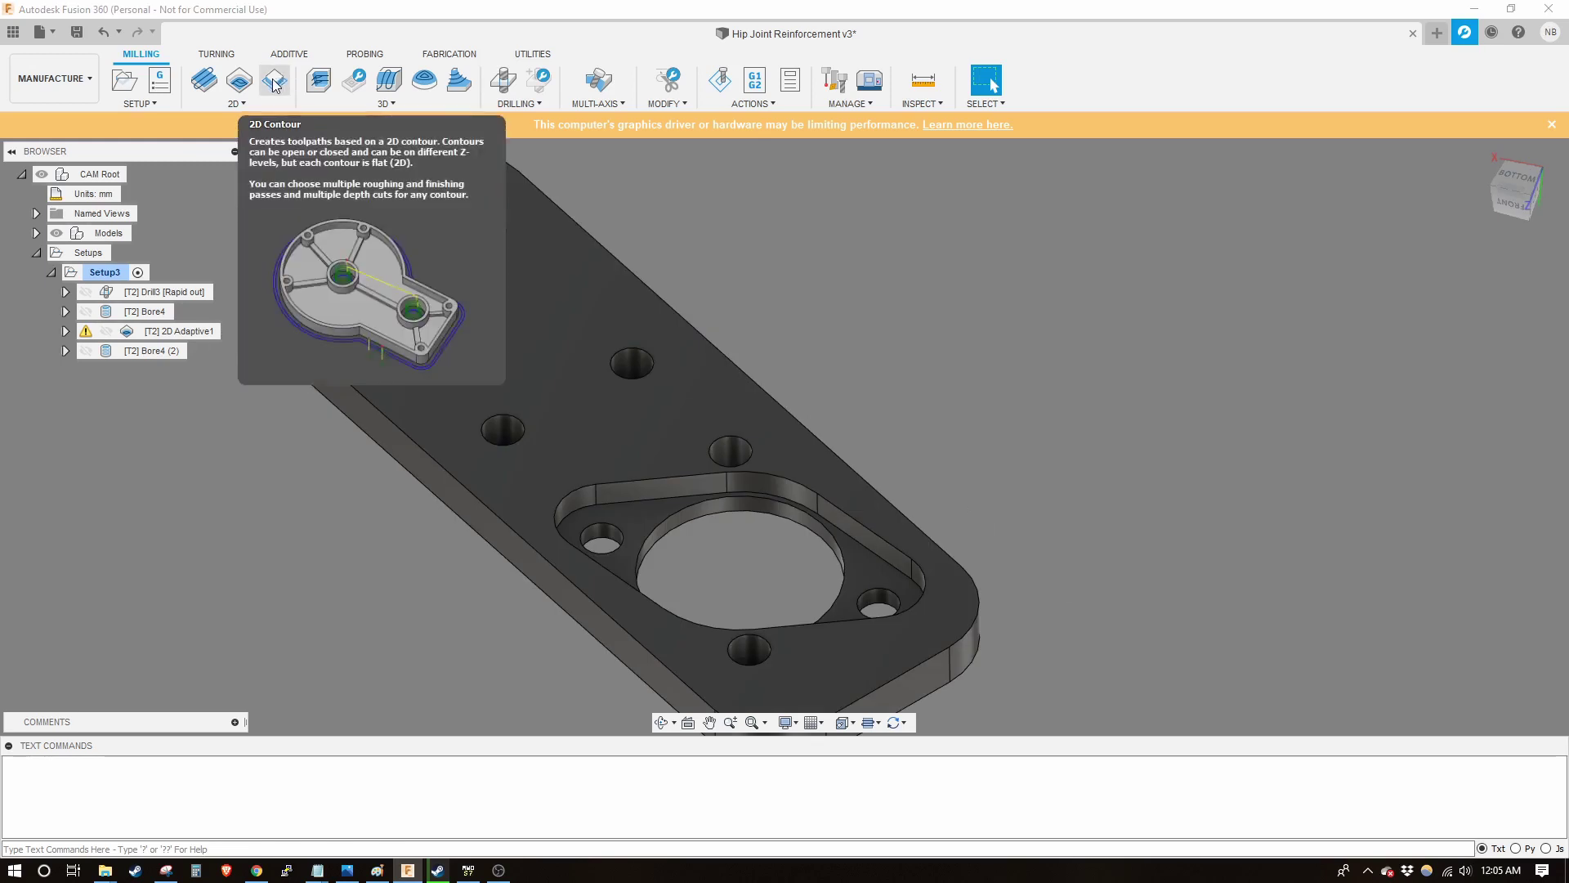
{"action": "left_click", "coordinate": [275, 83]}
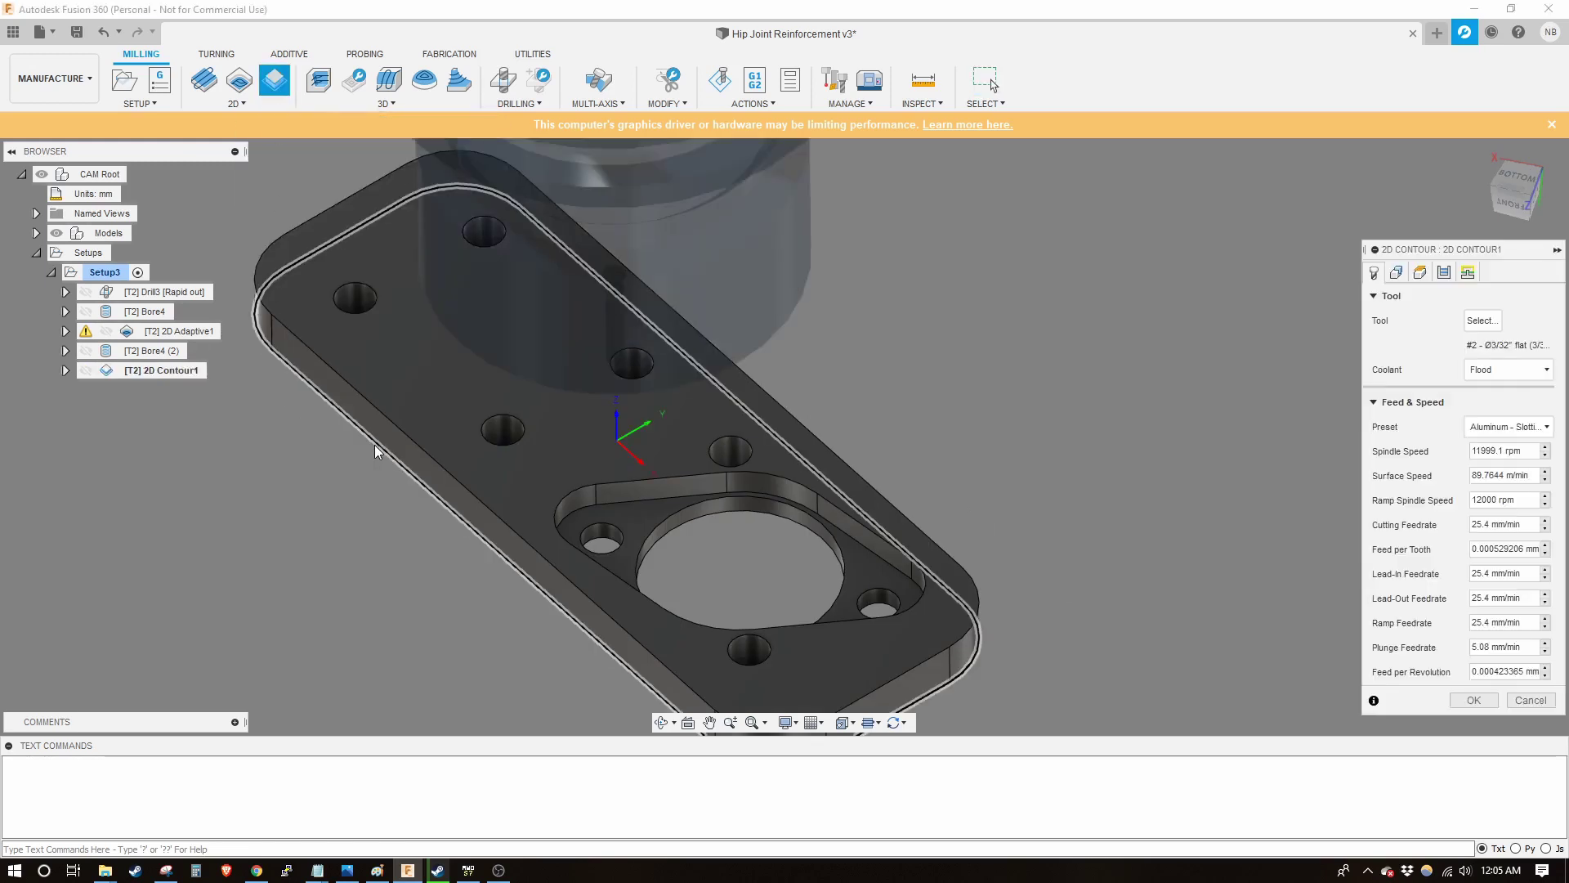
{"action": "left_click", "coordinate": [374, 445]}
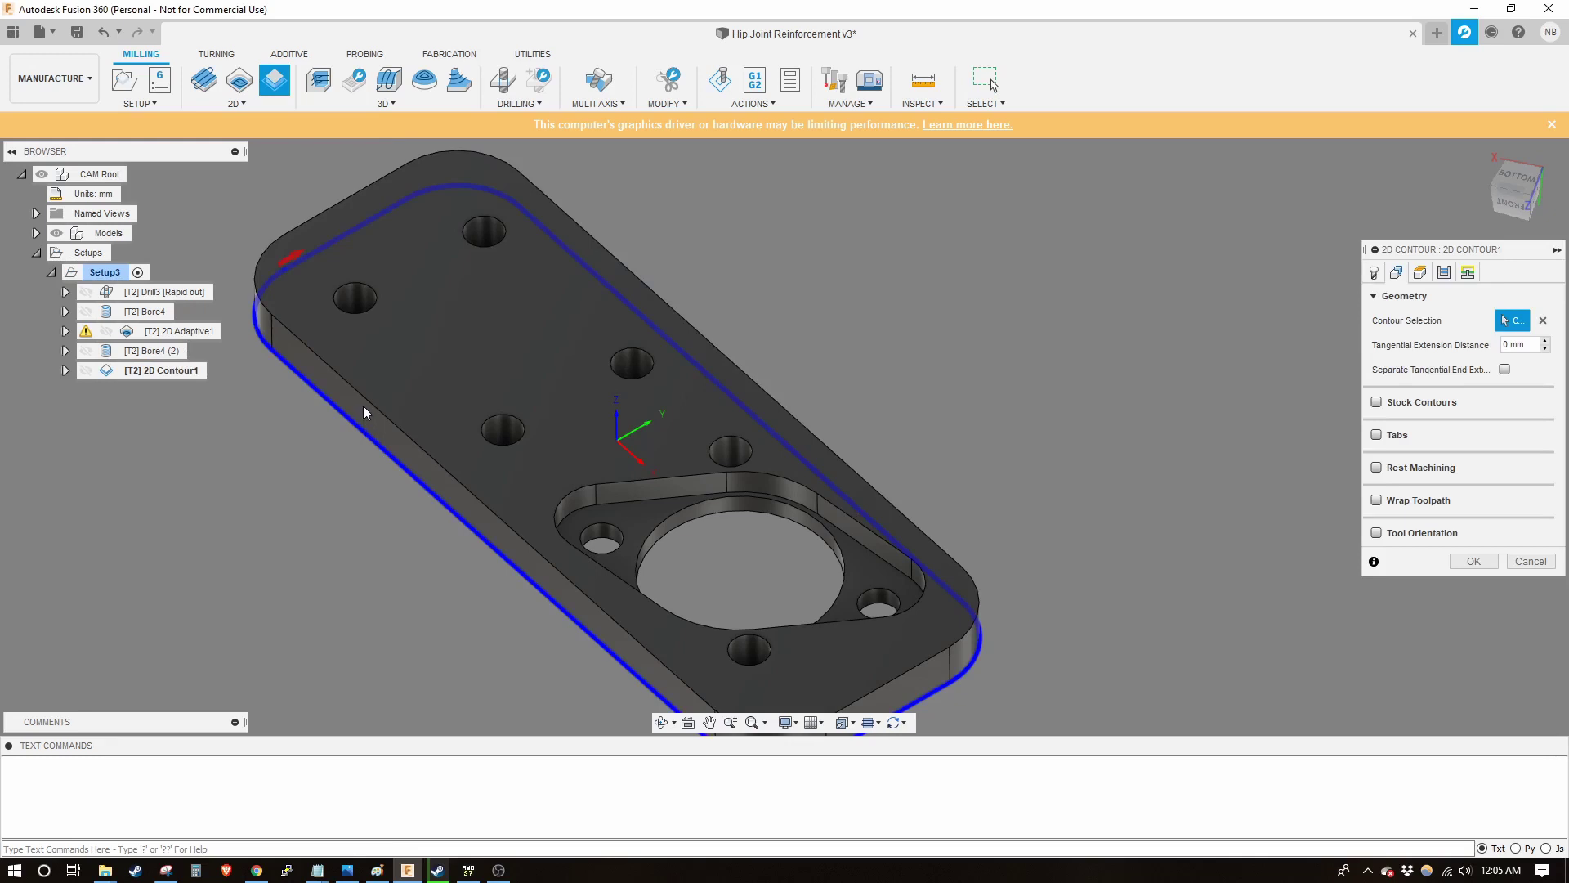
{"action": "middle_click_drag", "start_coordinate": [364, 409], "coordinate": [361, 449], "text": "shift"}
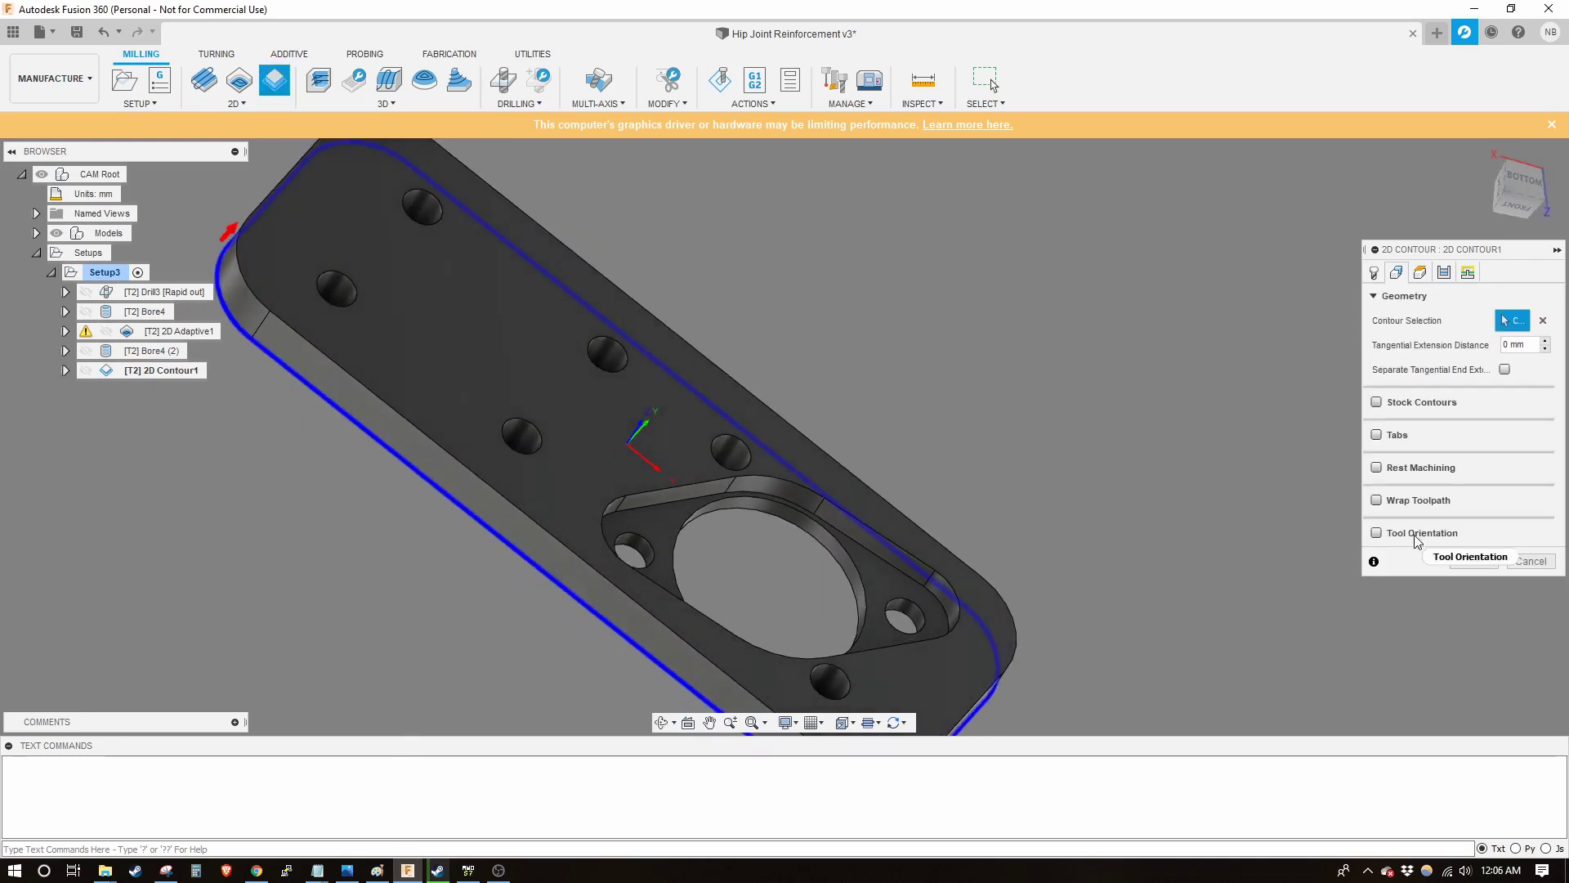
{"action": "left_click", "coordinate": [1376, 275]}
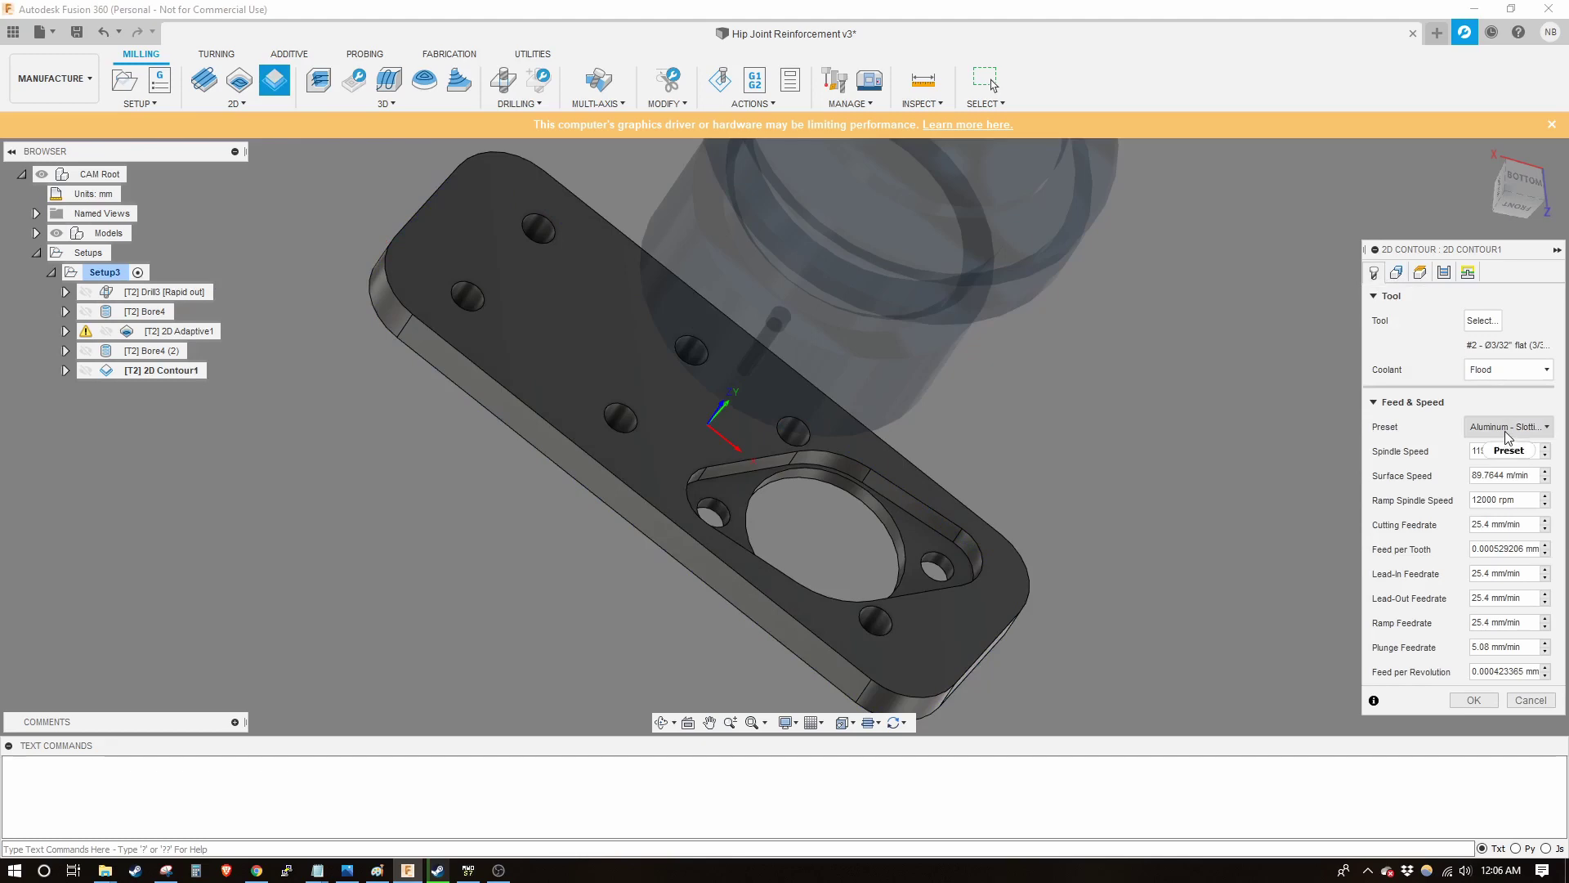
{"action": "left_click", "coordinate": [1396, 274]}
{"action": "left_click", "coordinate": [1420, 274]}
Enable multiple depths with a 1 mm maximum roughing stepdown and confirm 2D Contour1
{"action": "left_click", "coordinate": [1444, 276]}
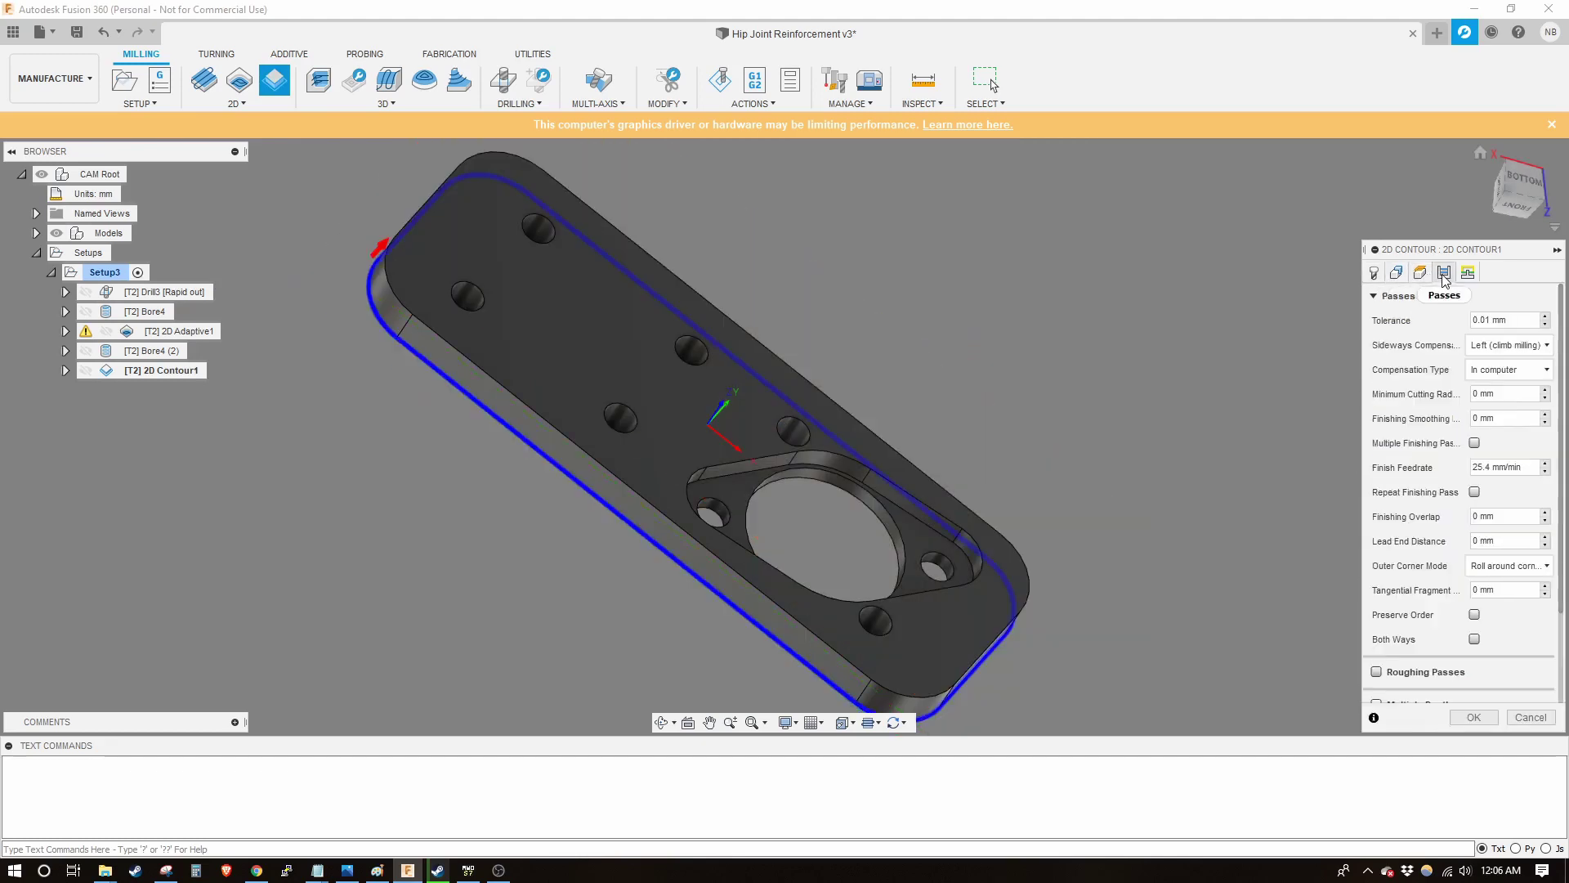
{"action": "left_click", "coordinate": [1420, 273]}
{"action": "middle_click_drag", "start_coordinate": [842, 458], "coordinate": [686, 354], "text": "shift"}
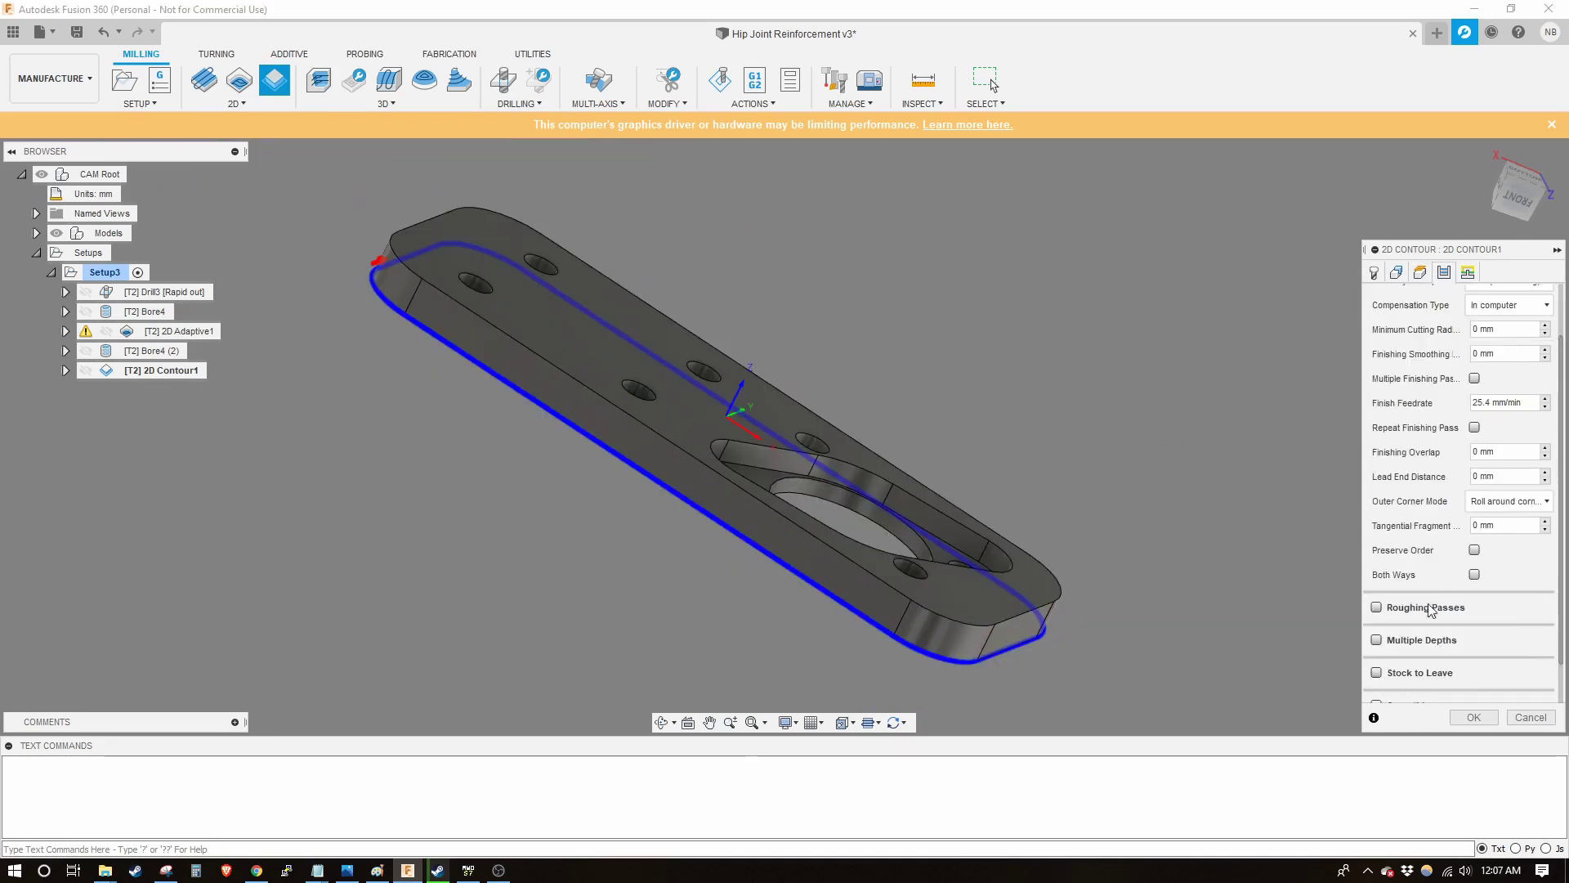
{"action": "left_click", "coordinate": [1377, 641]}
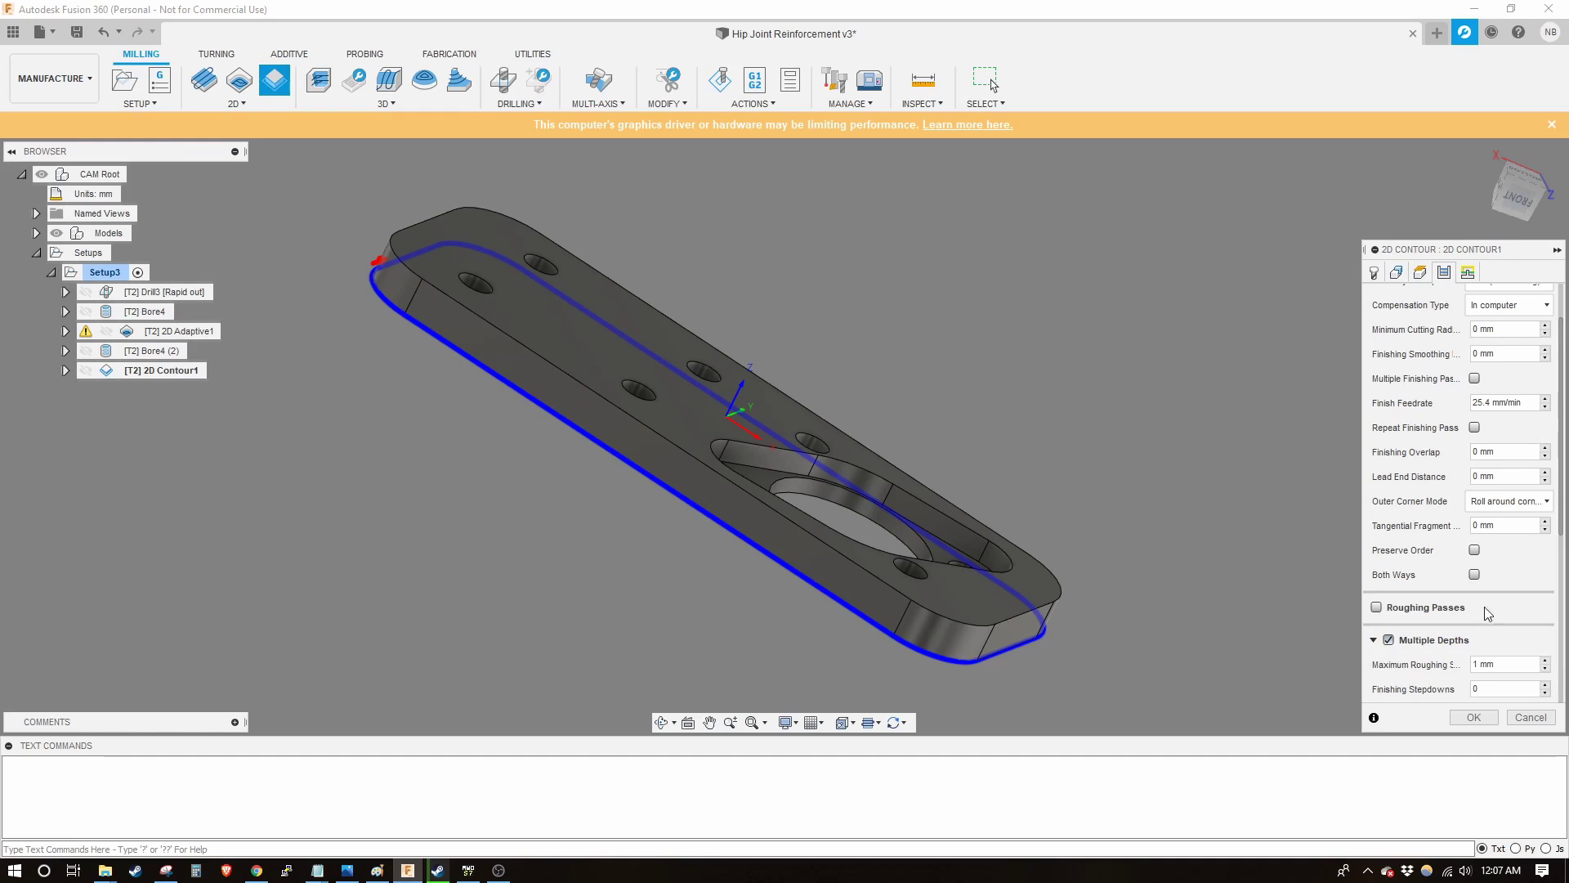
{"action": "scroll", "coordinate": [1488, 614], "scroll_direction": "down", "scroll_amount": 3}
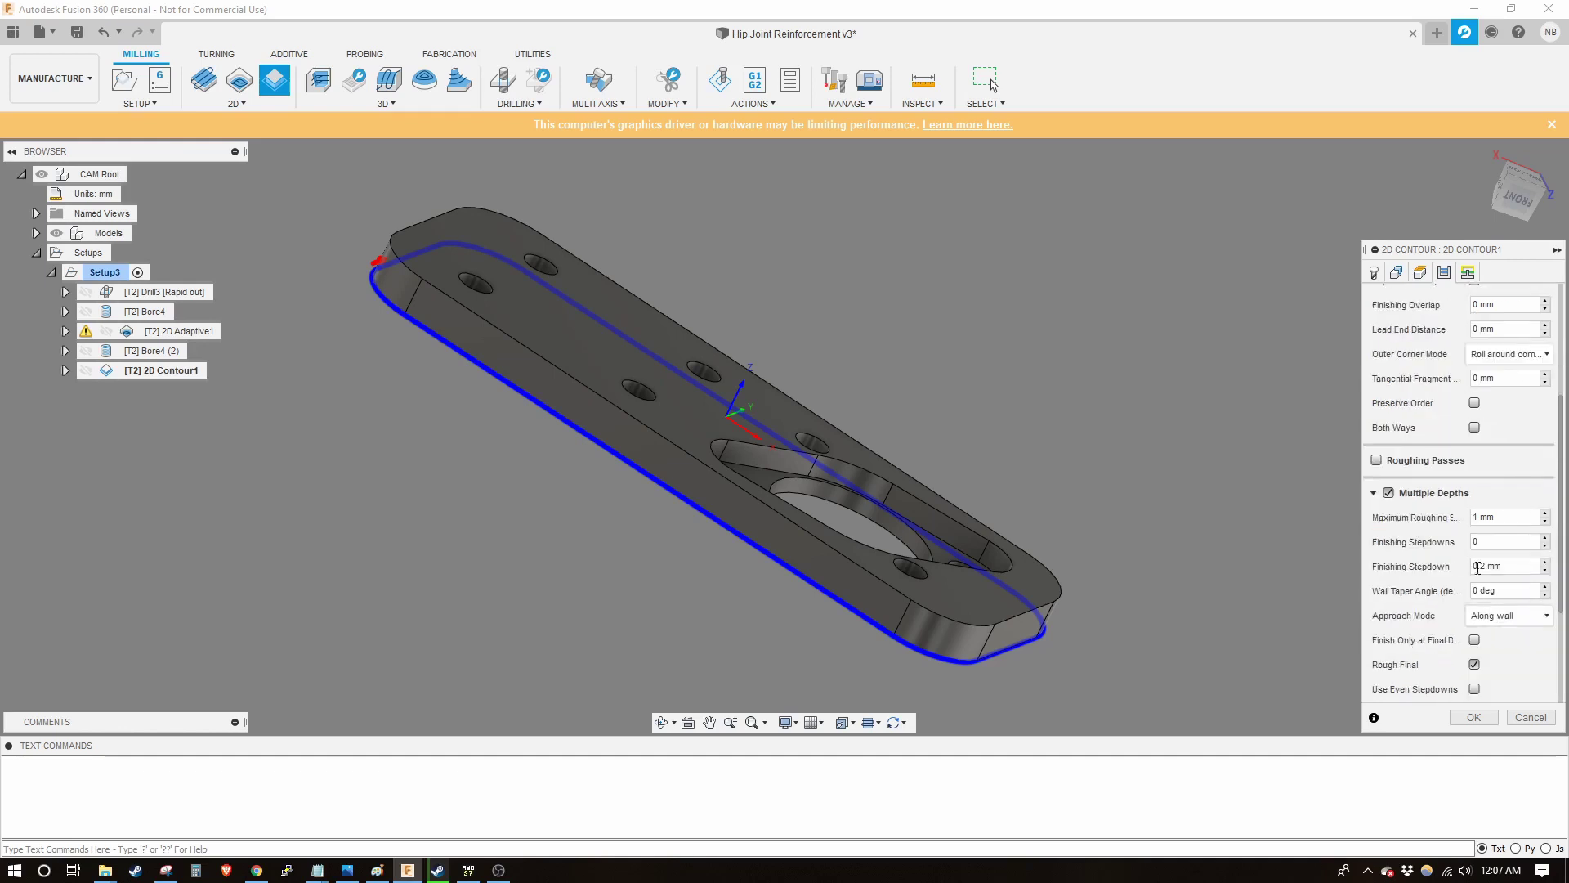
{"action": "left_click", "coordinate": [1508, 518]}
{"action": "left_click_drag", "start_coordinate": [1478, 518], "coordinate": [1466, 524]}
{"action": "left_click", "coordinate": [1472, 717]}
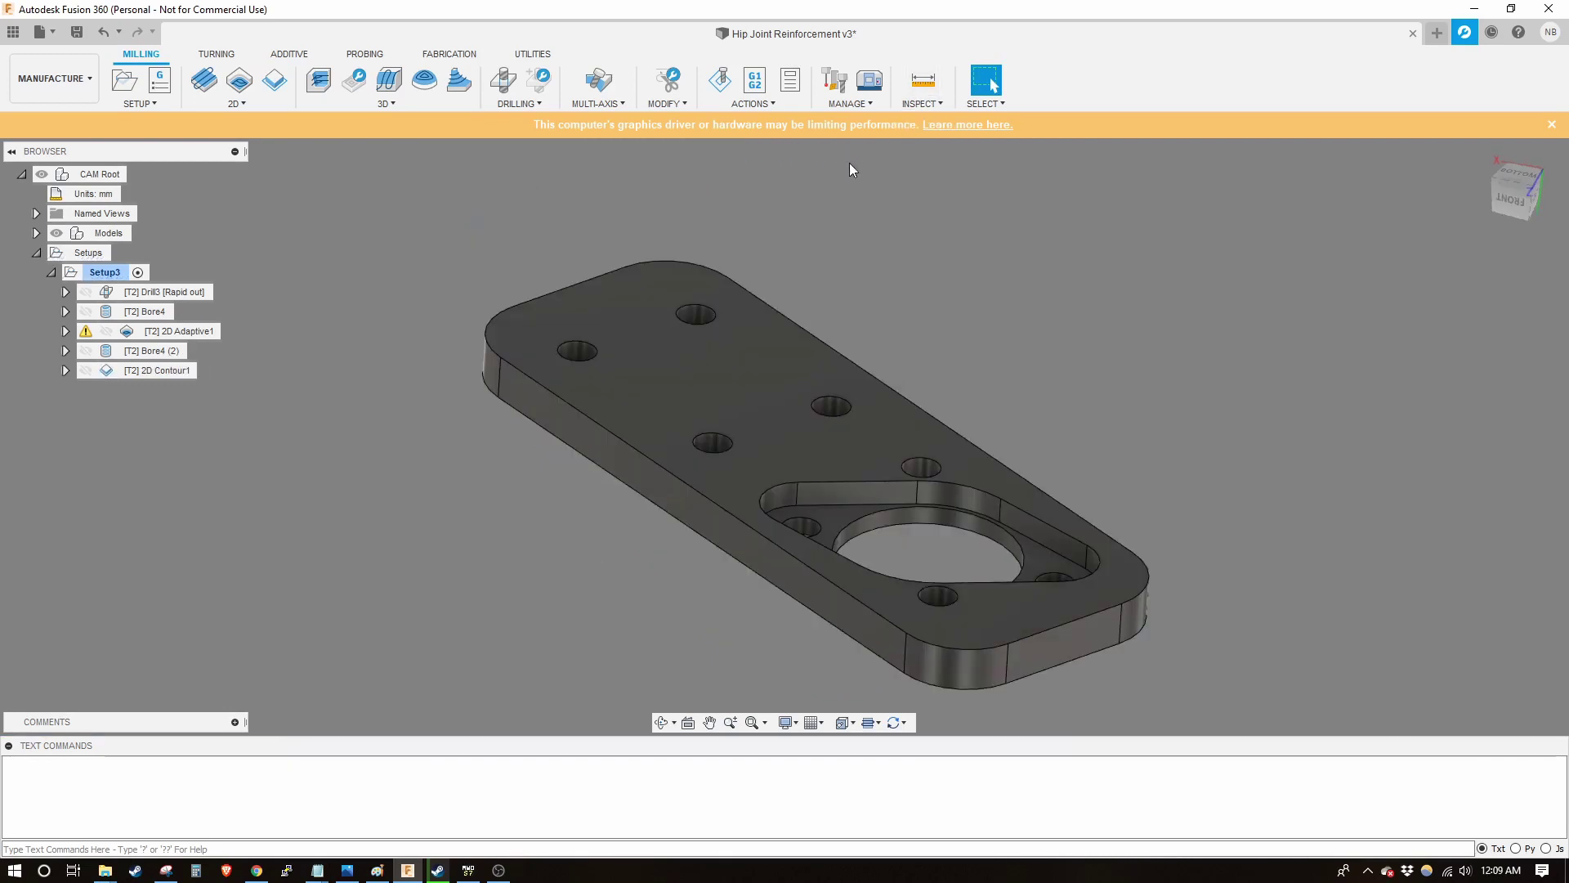
{"action": "left_click", "coordinate": [860, 103]}
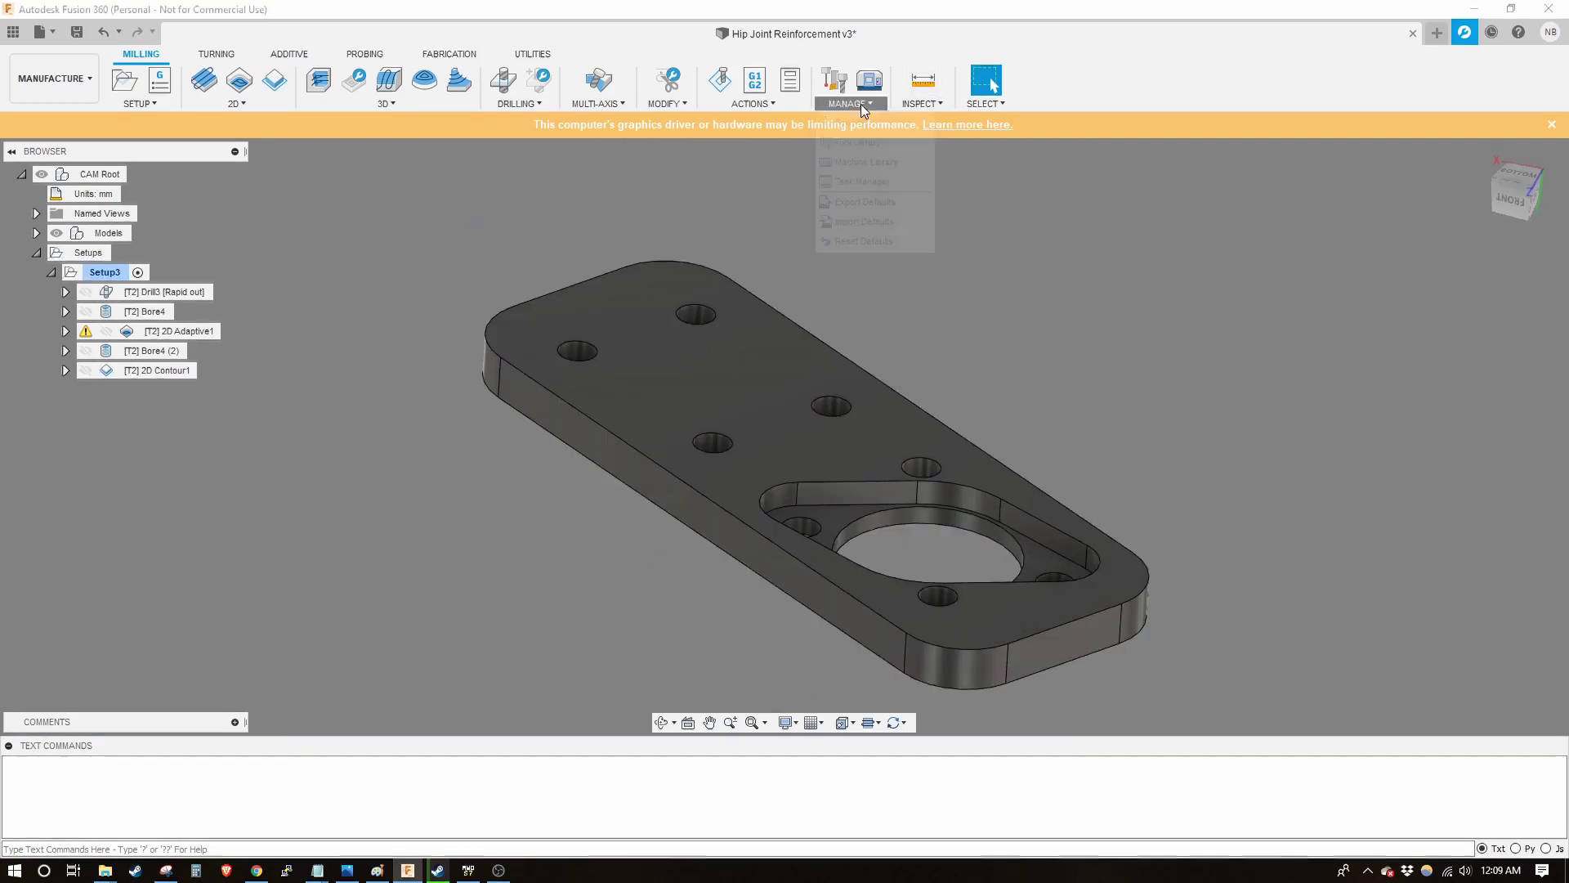
Set the 3/32" flat endmill's Aluminum - Slotting feedrates to 1 in/min cutting, 0.2 in/min plunge, and accept
{"action": "left_click", "coordinate": [862, 141]}
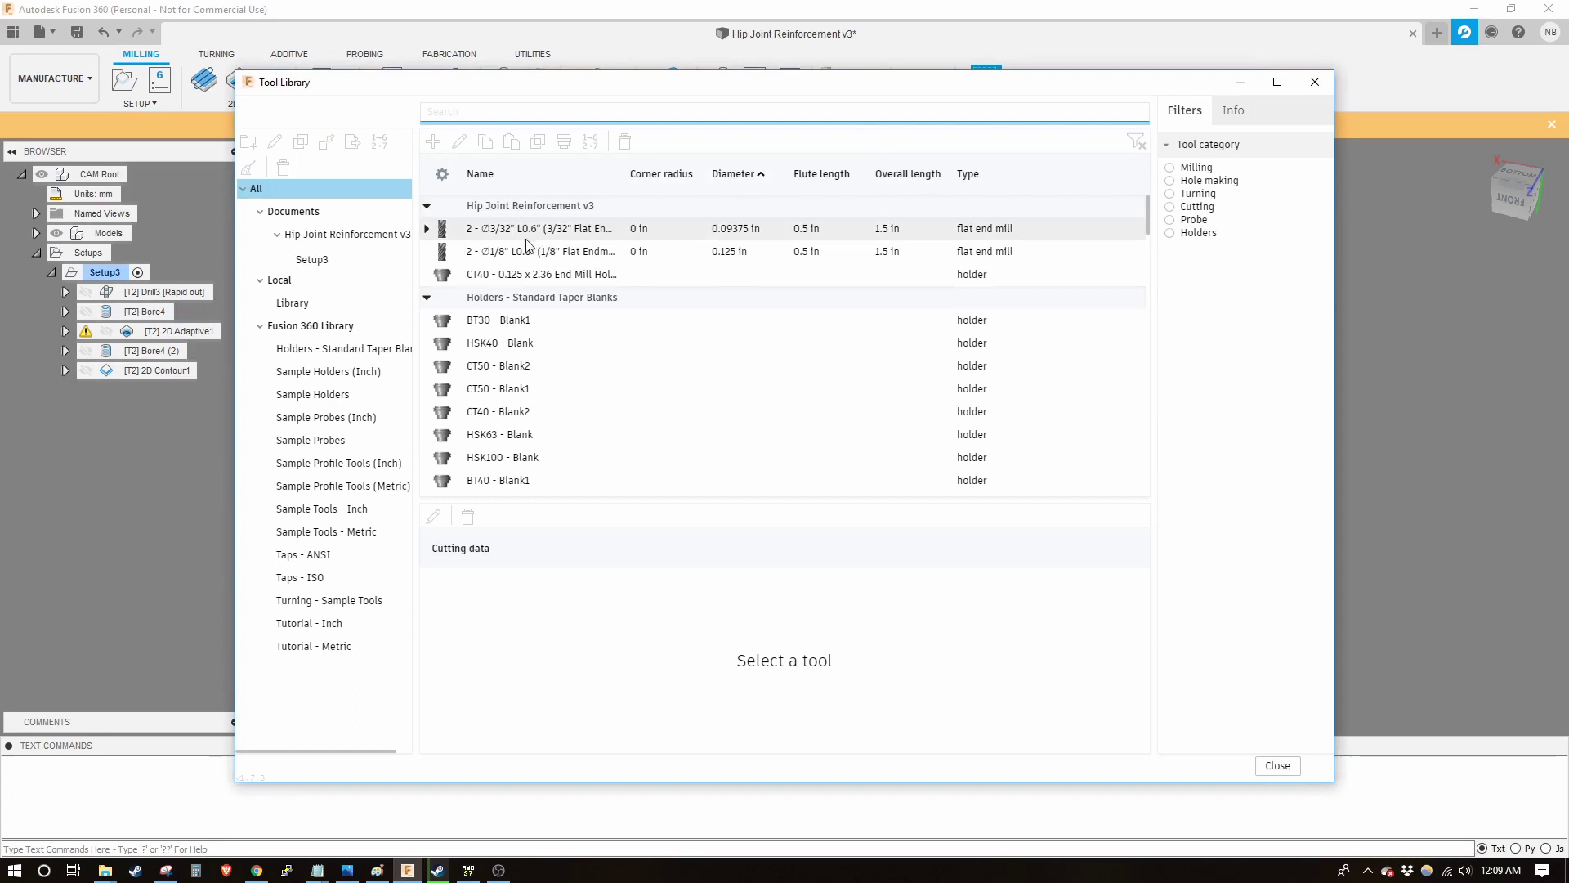
{"action": "left_click", "coordinate": [548, 233]}
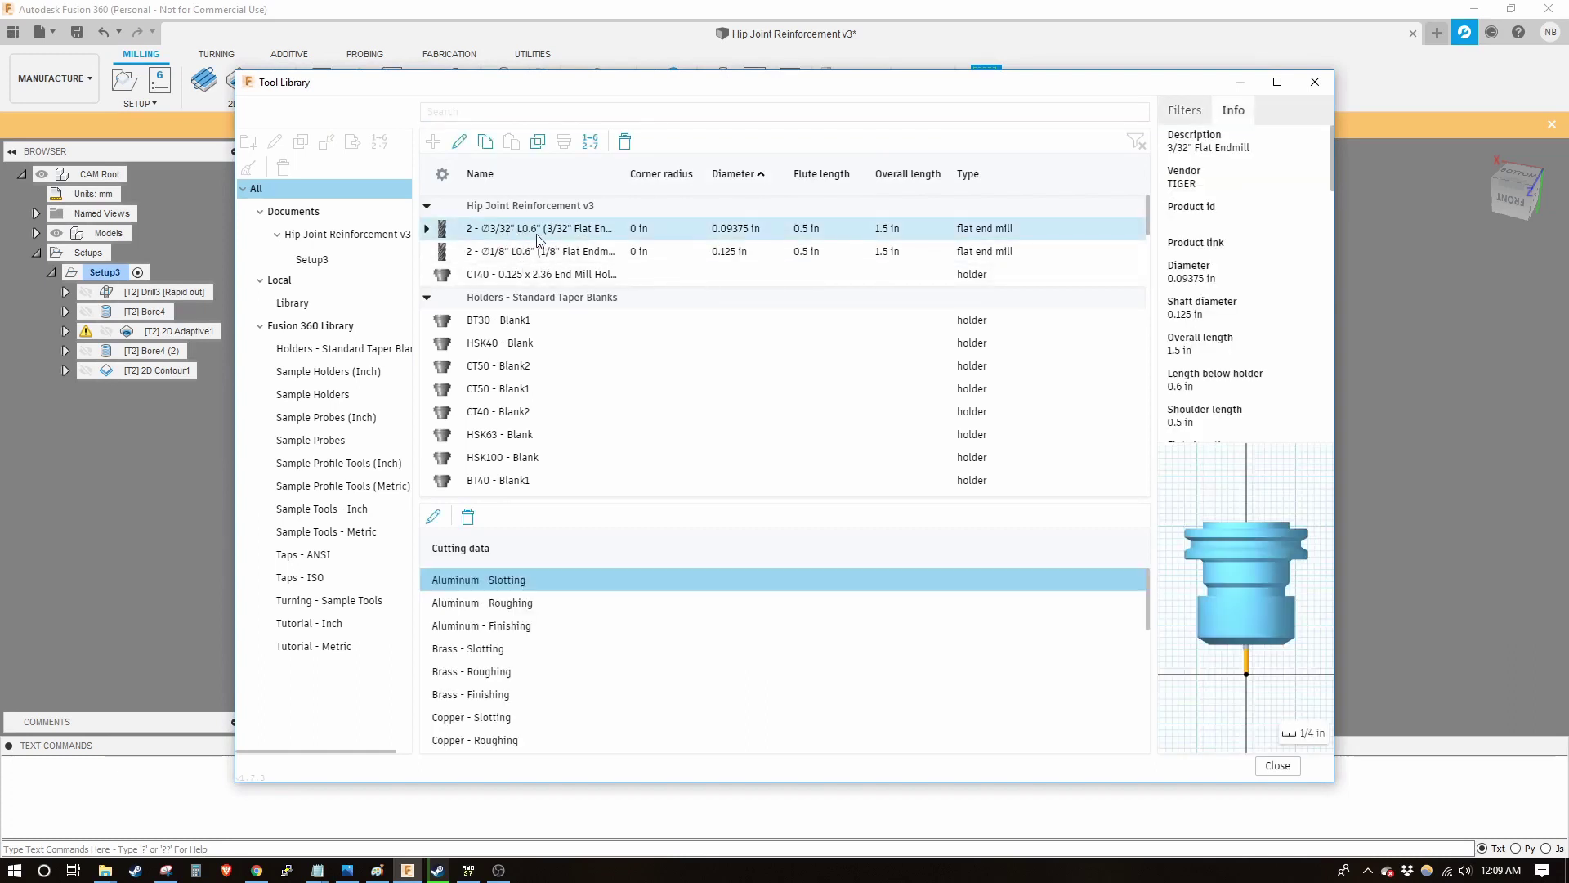
{"action": "double_click", "coordinate": [537, 235]}
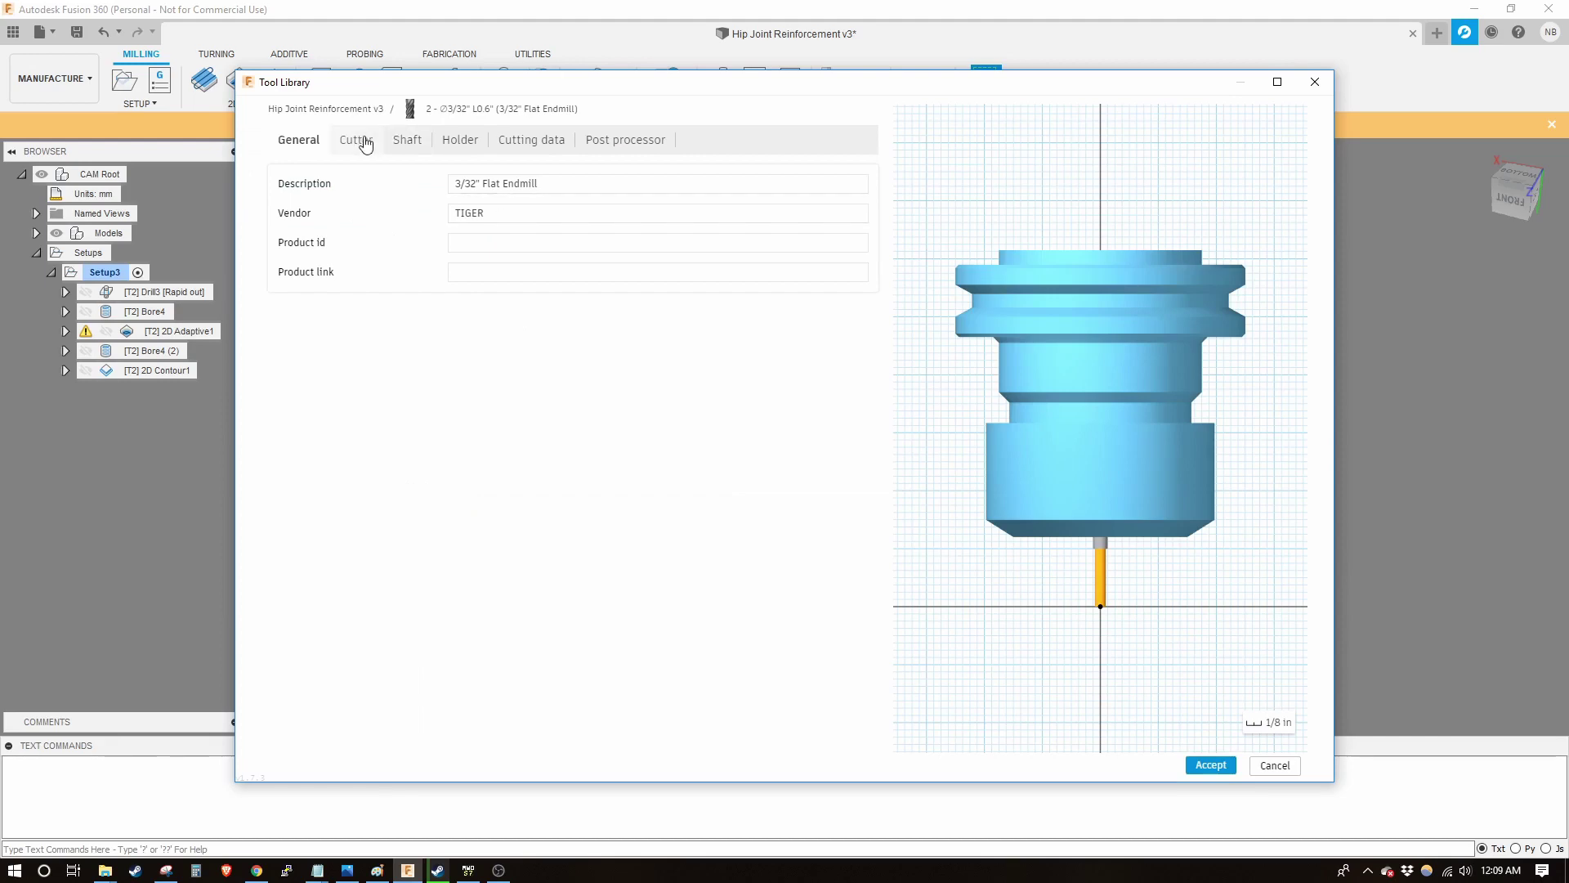
{"action": "left_click", "coordinate": [400, 139]}
{"action": "left_click", "coordinate": [457, 143]}
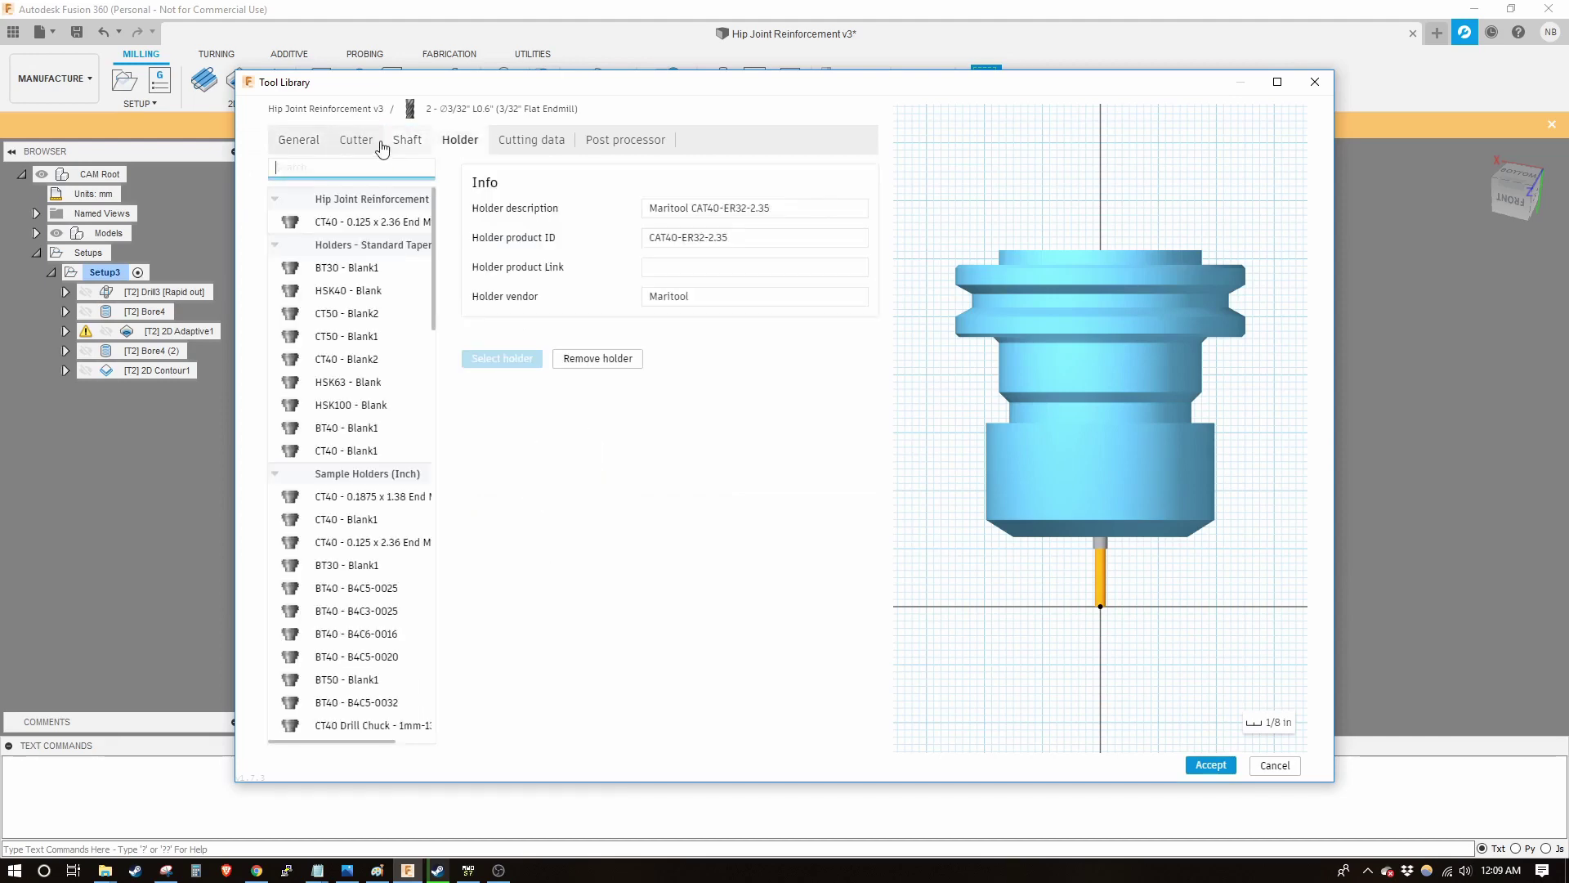
{"action": "left_click", "coordinate": [378, 147]}
{"action": "left_click", "coordinate": [494, 373]}
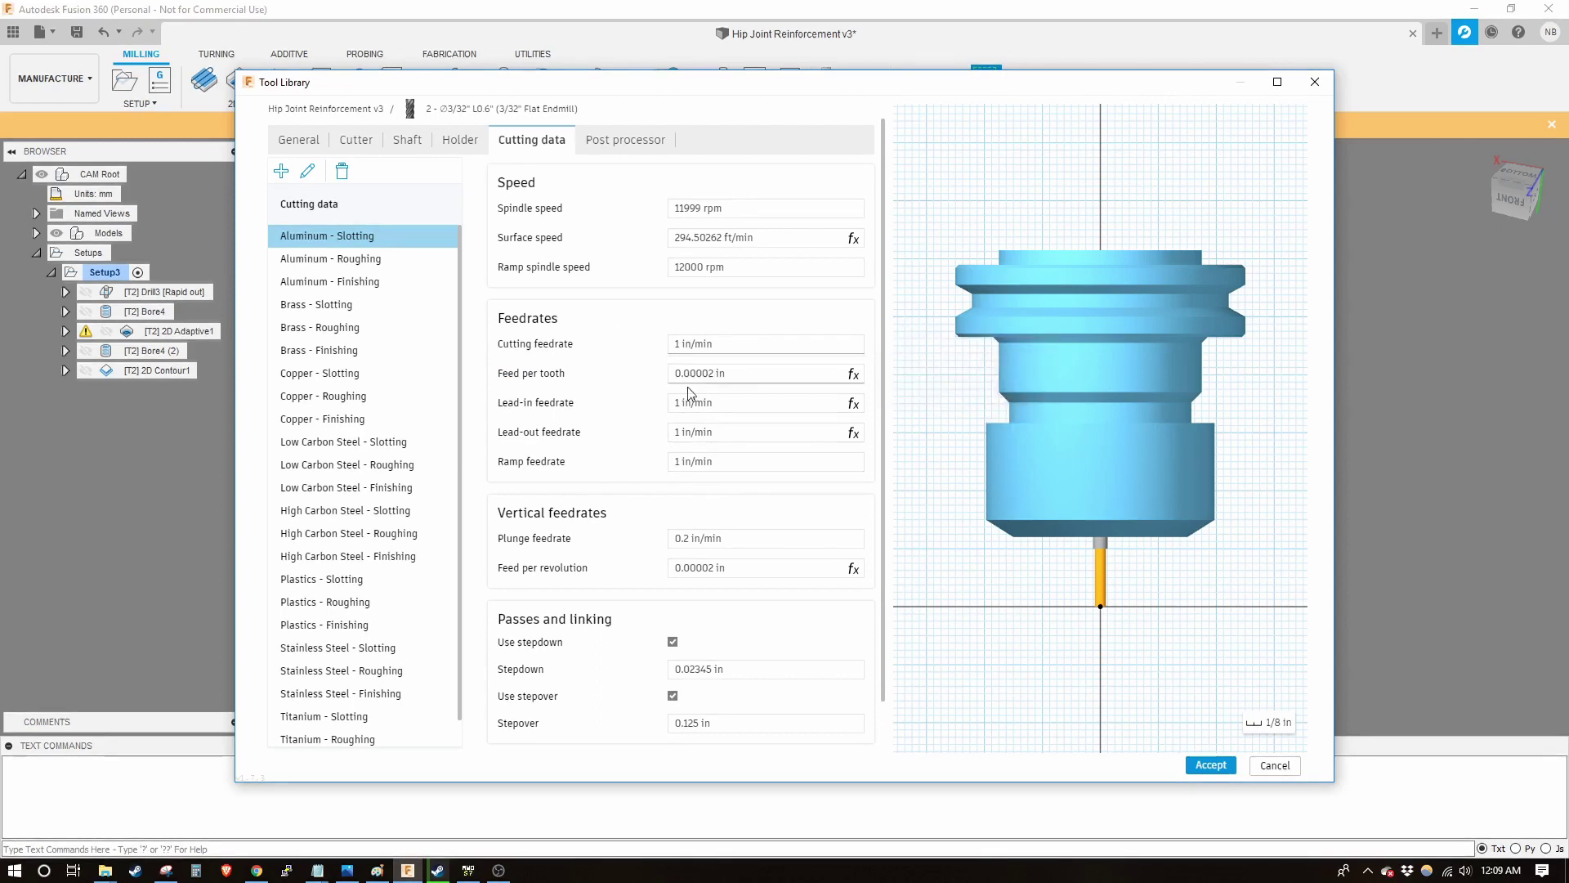
{"action": "left_click", "coordinate": [727, 345]}
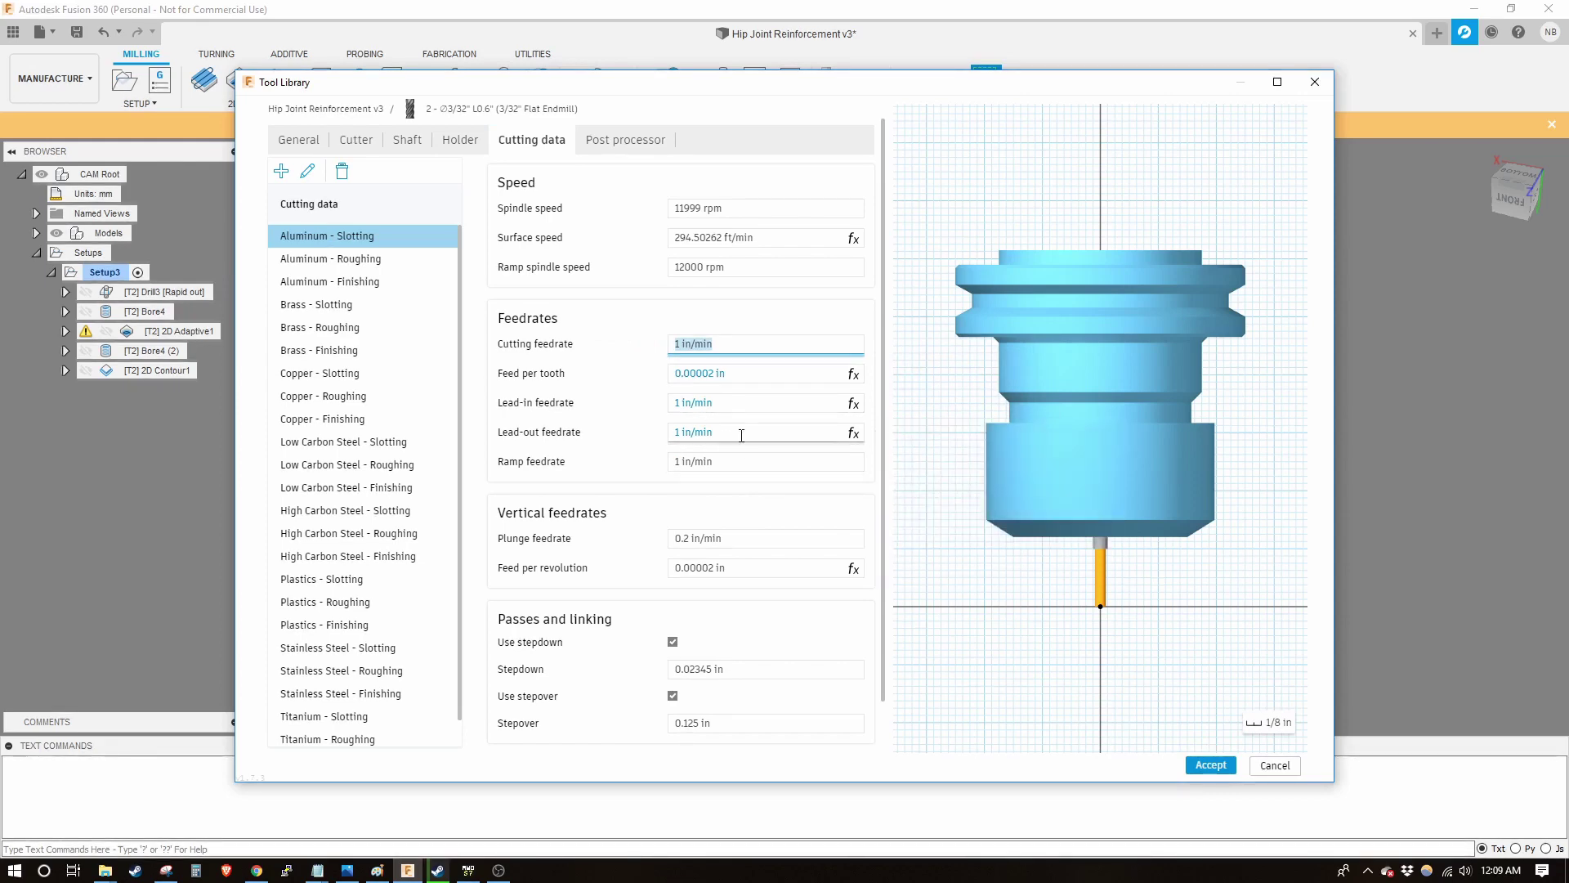
{"action": "left_click", "coordinate": [693, 538]}
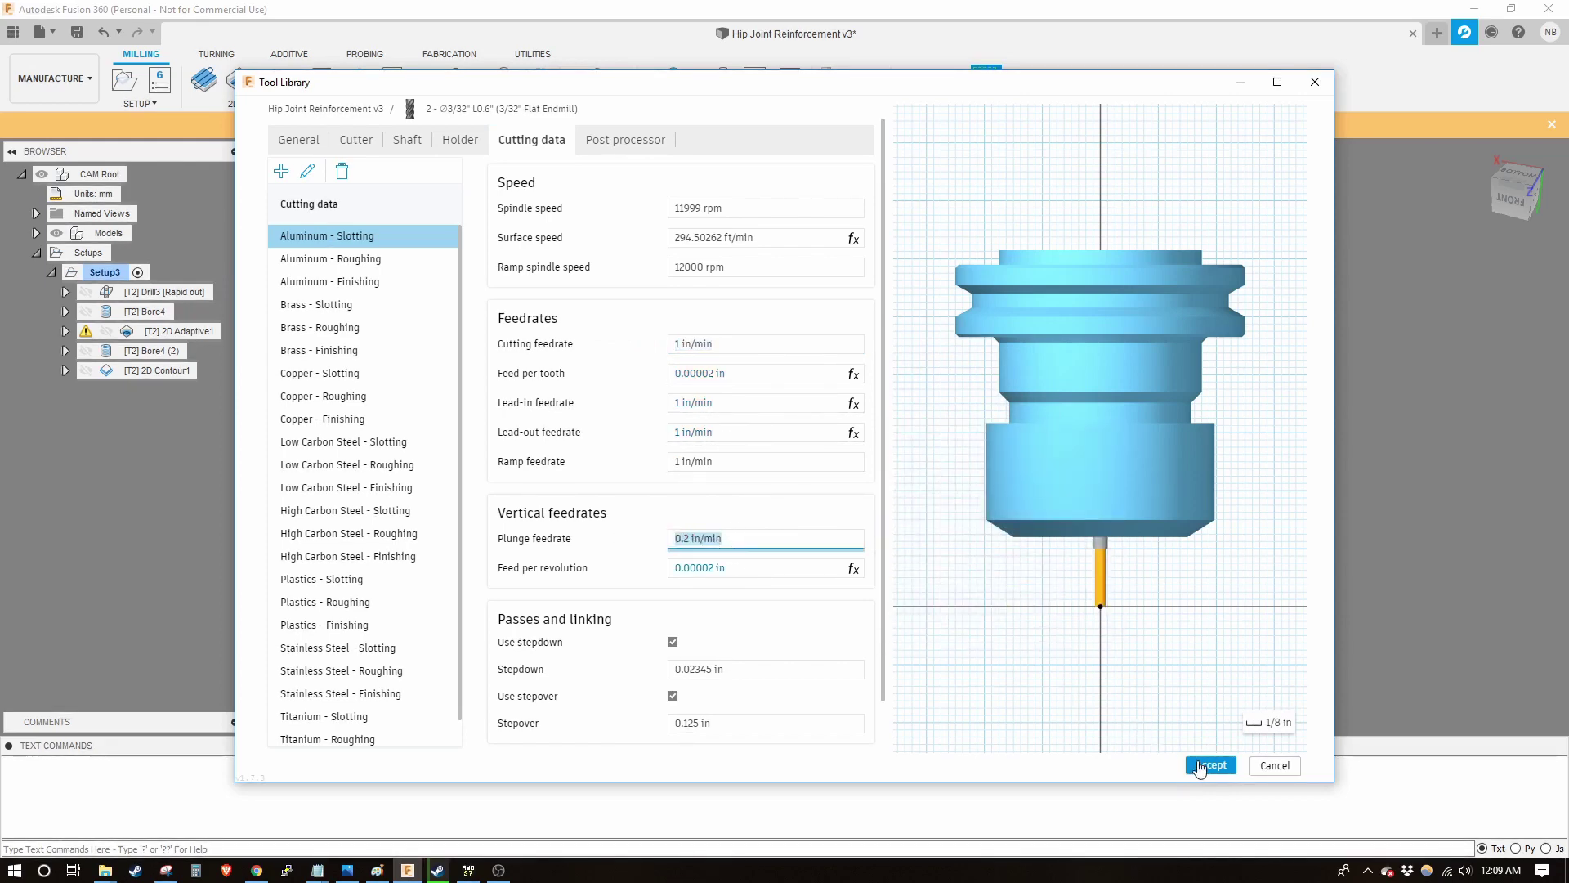
{"action": "left_click", "coordinate": [1200, 767]}
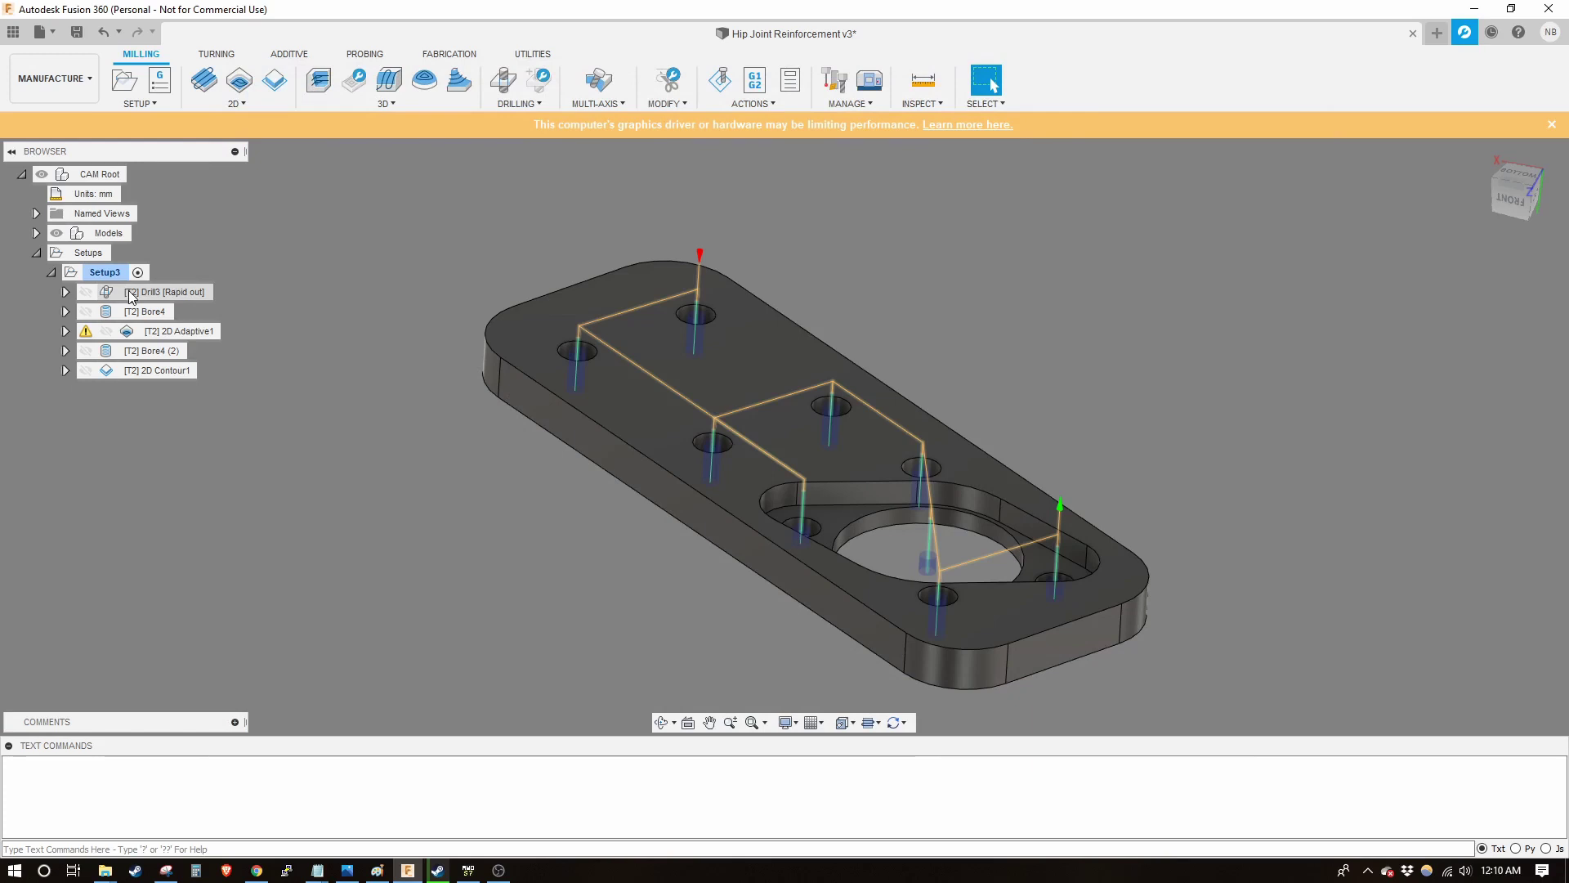
Change Drill3's top height to measure from Stock top and confirm the operation
{"action": "double_click", "coordinate": [134, 296]}
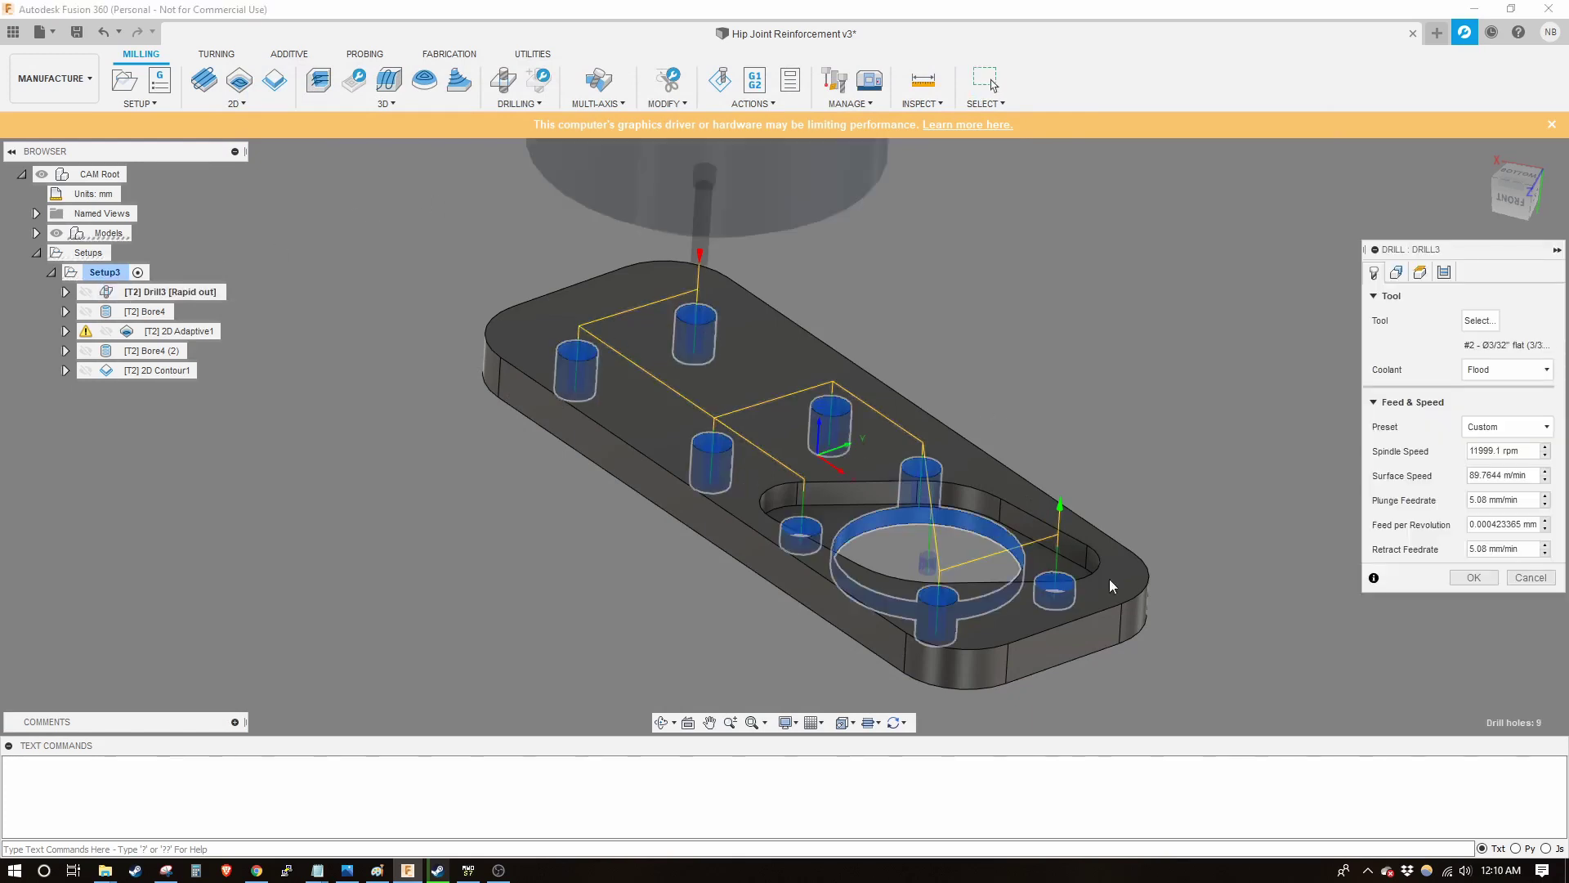
{"action": "left_click", "coordinate": [1419, 272]}
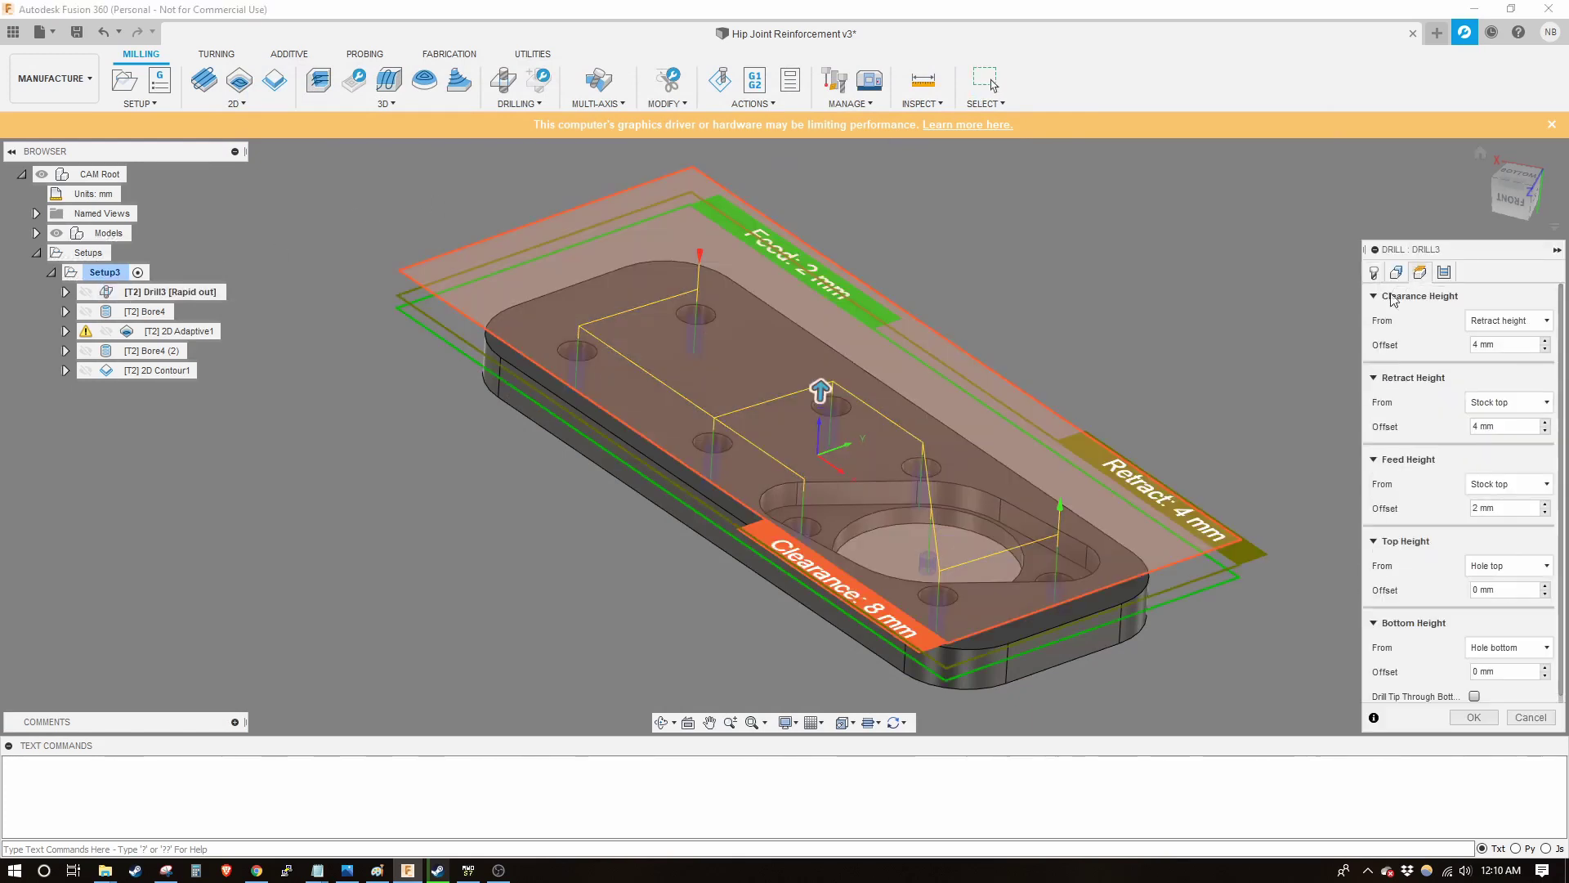
{"action": "left_click", "coordinate": [1480, 567]}
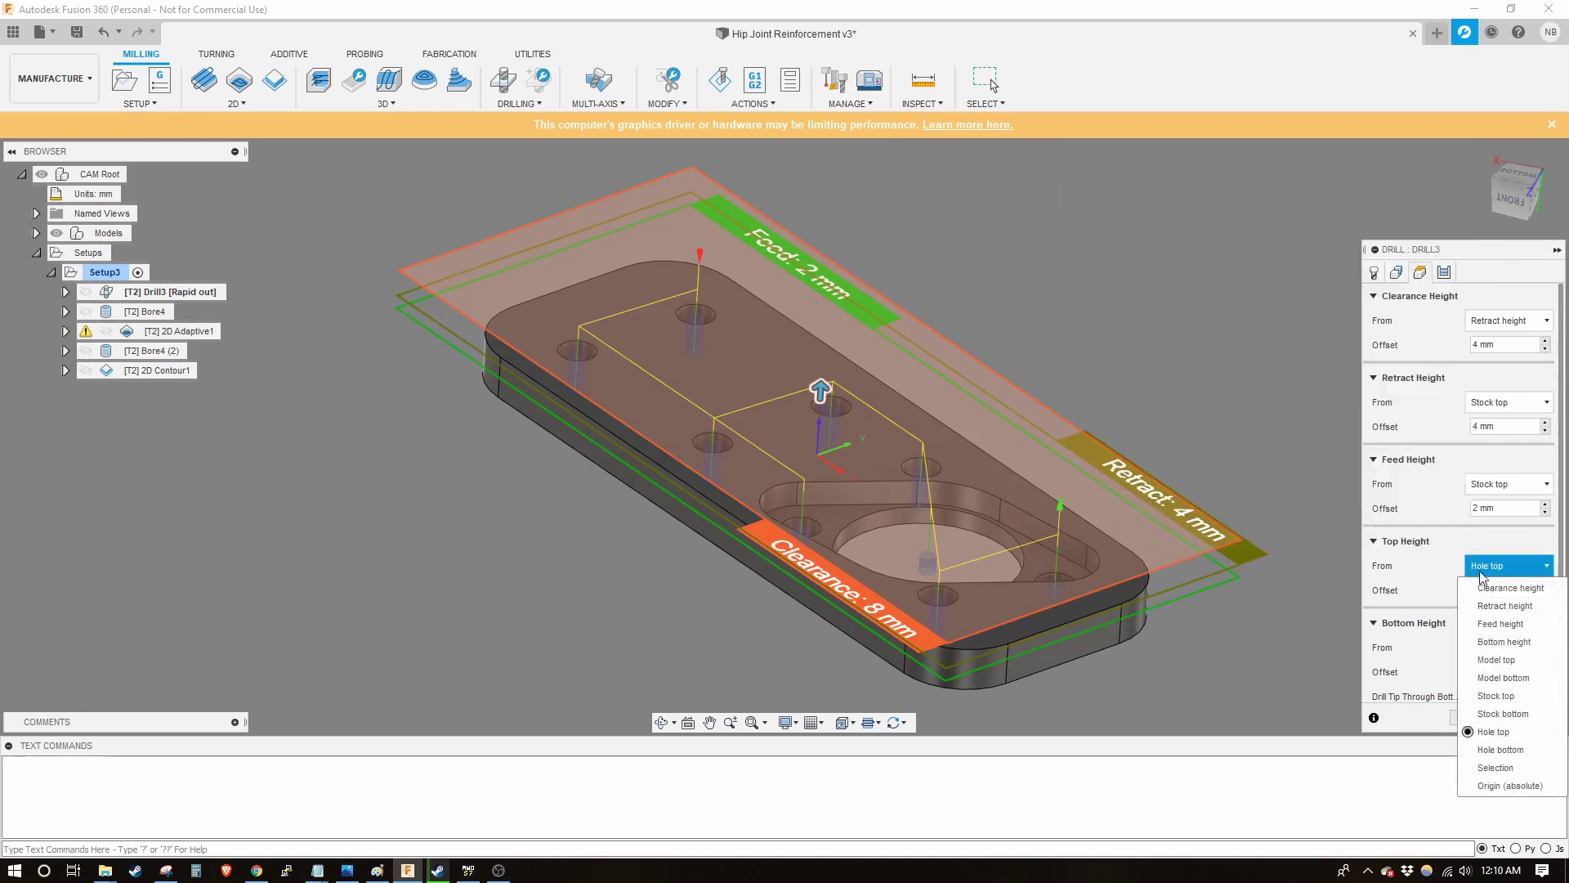
{"action": "left_click", "coordinate": [1495, 695]}
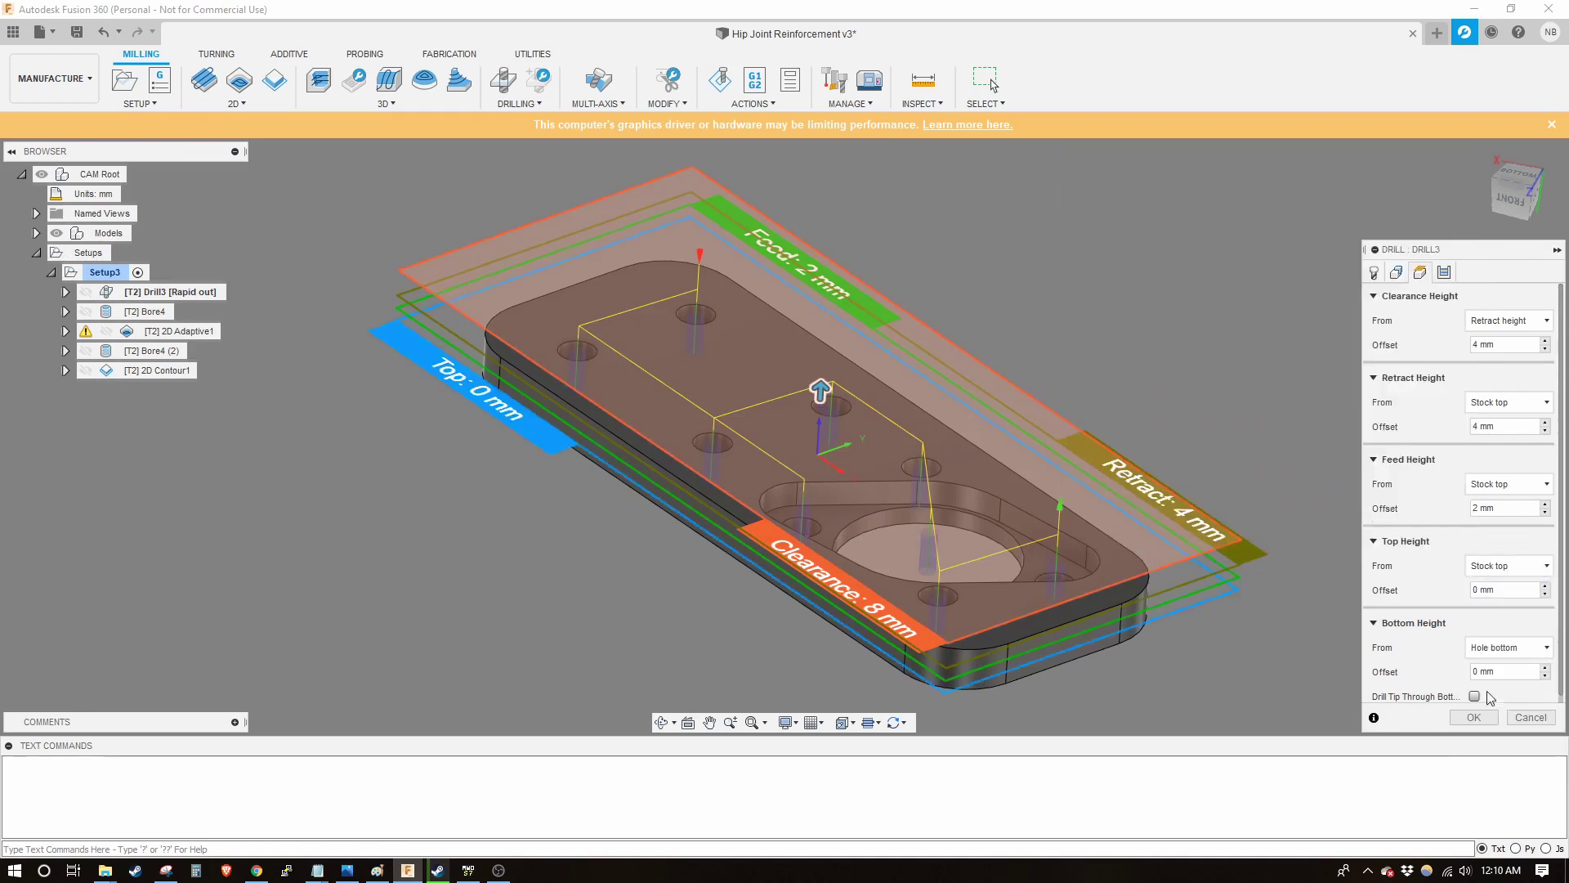
{"action": "left_click", "coordinate": [1480, 719]}
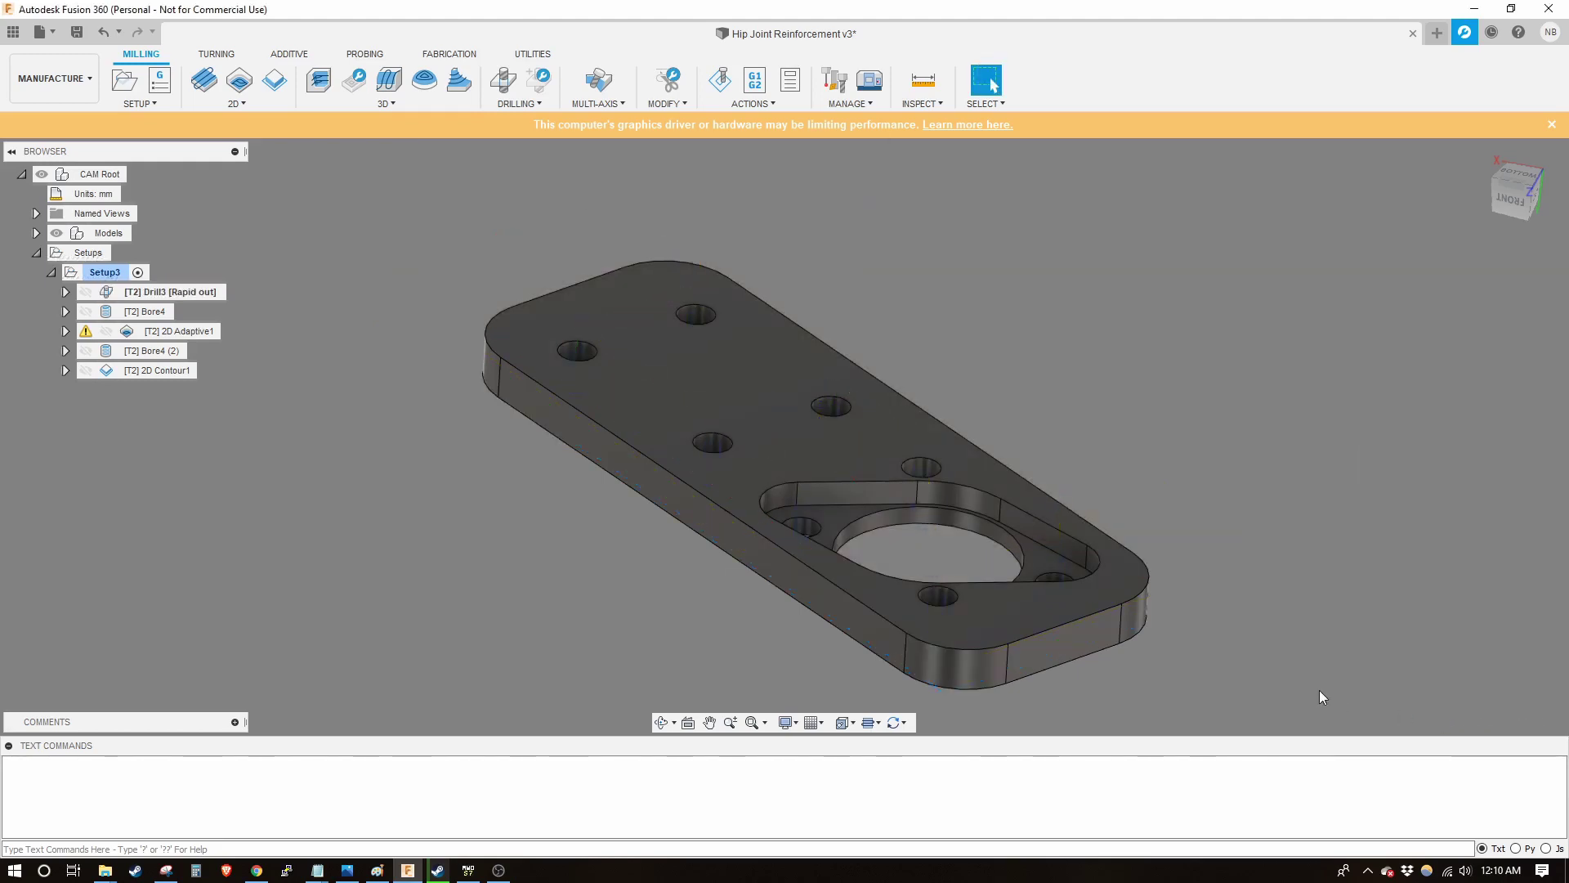
{"action": "left_click", "coordinate": [155, 295]}
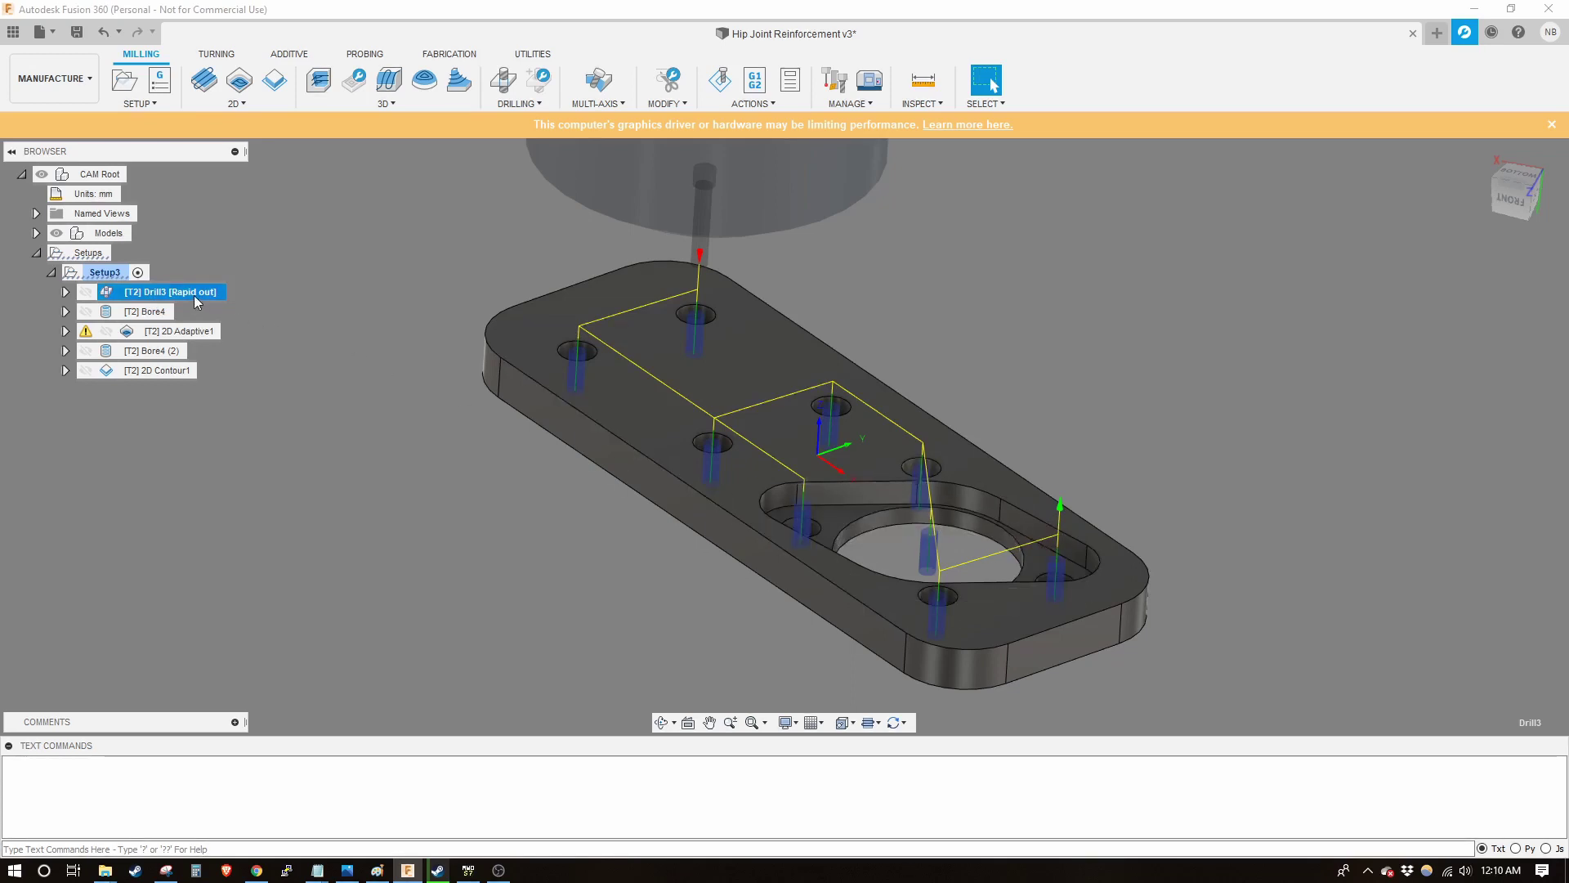
{"action": "left_click", "coordinate": [149, 313]}
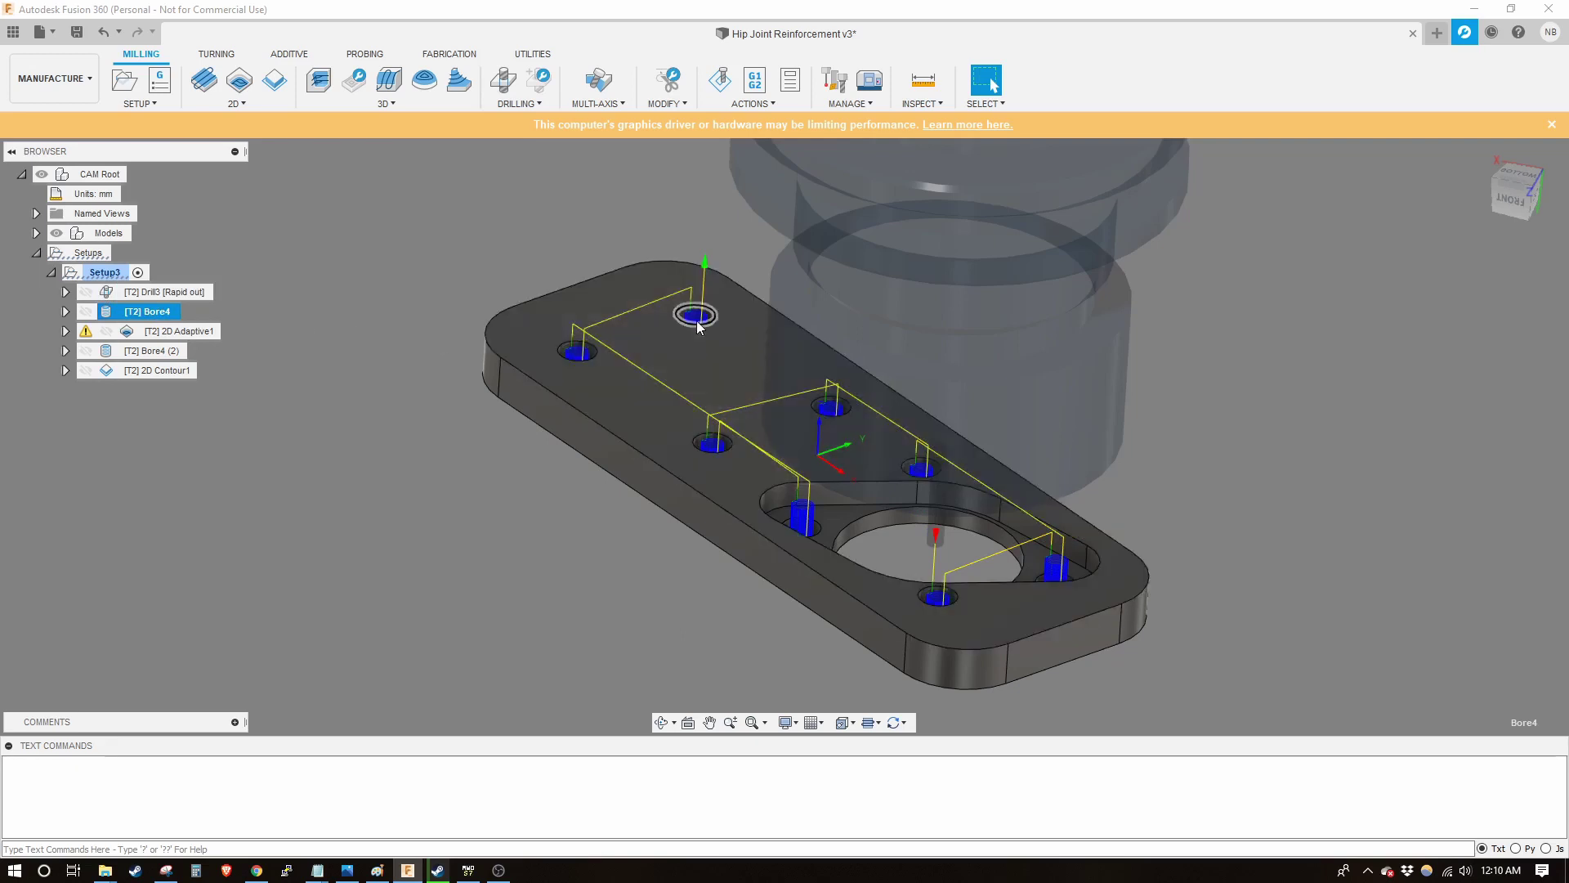
{"action": "left_click", "coordinate": [184, 331]}
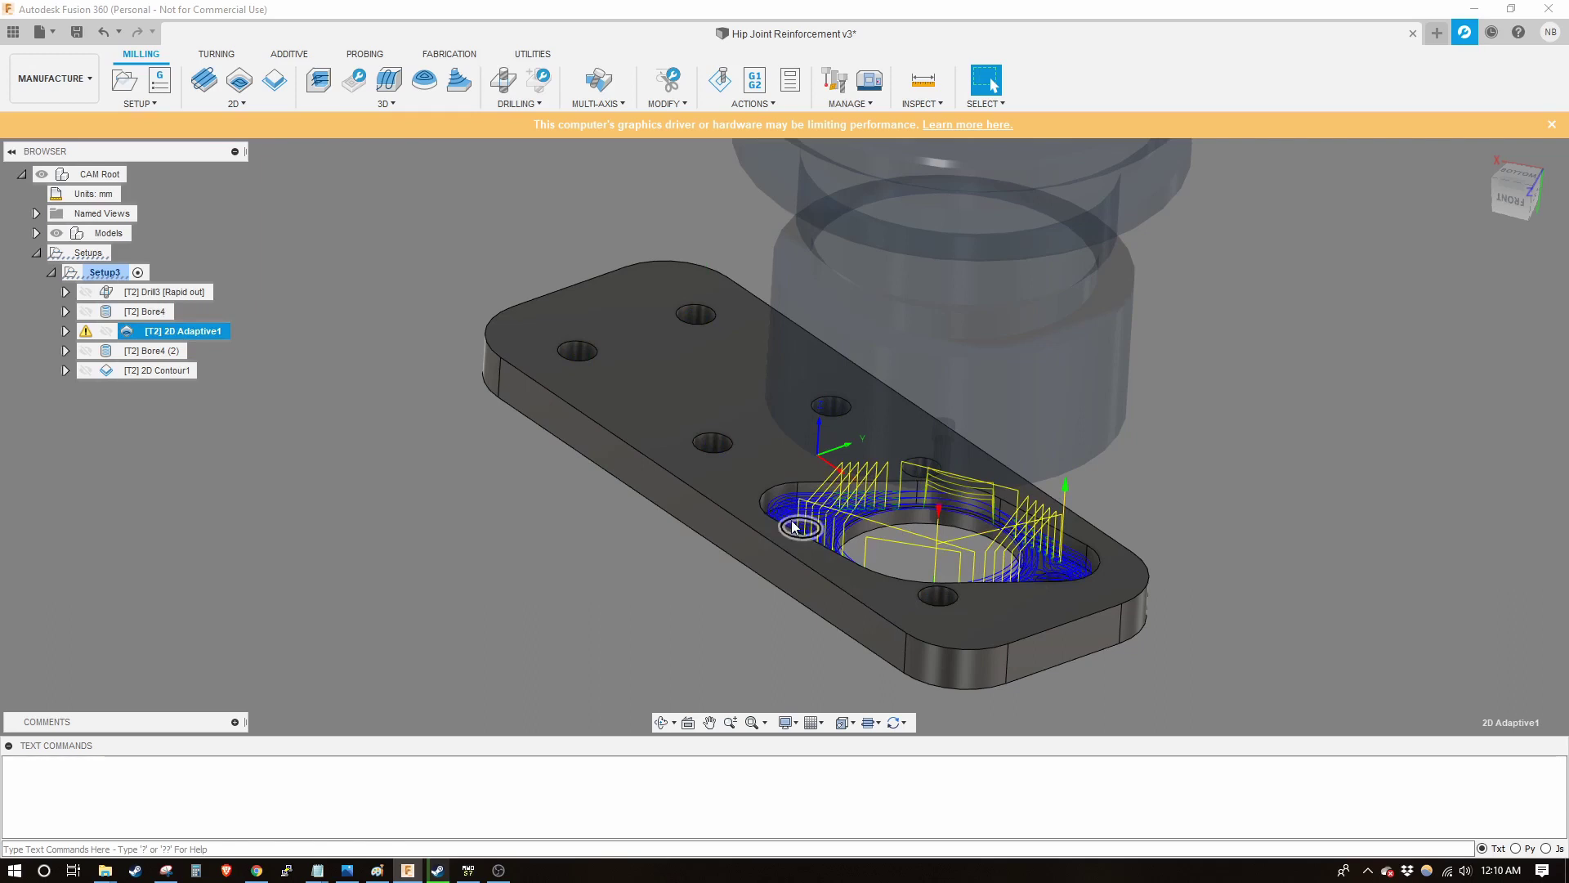
{"action": "left_click", "coordinate": [155, 351]}
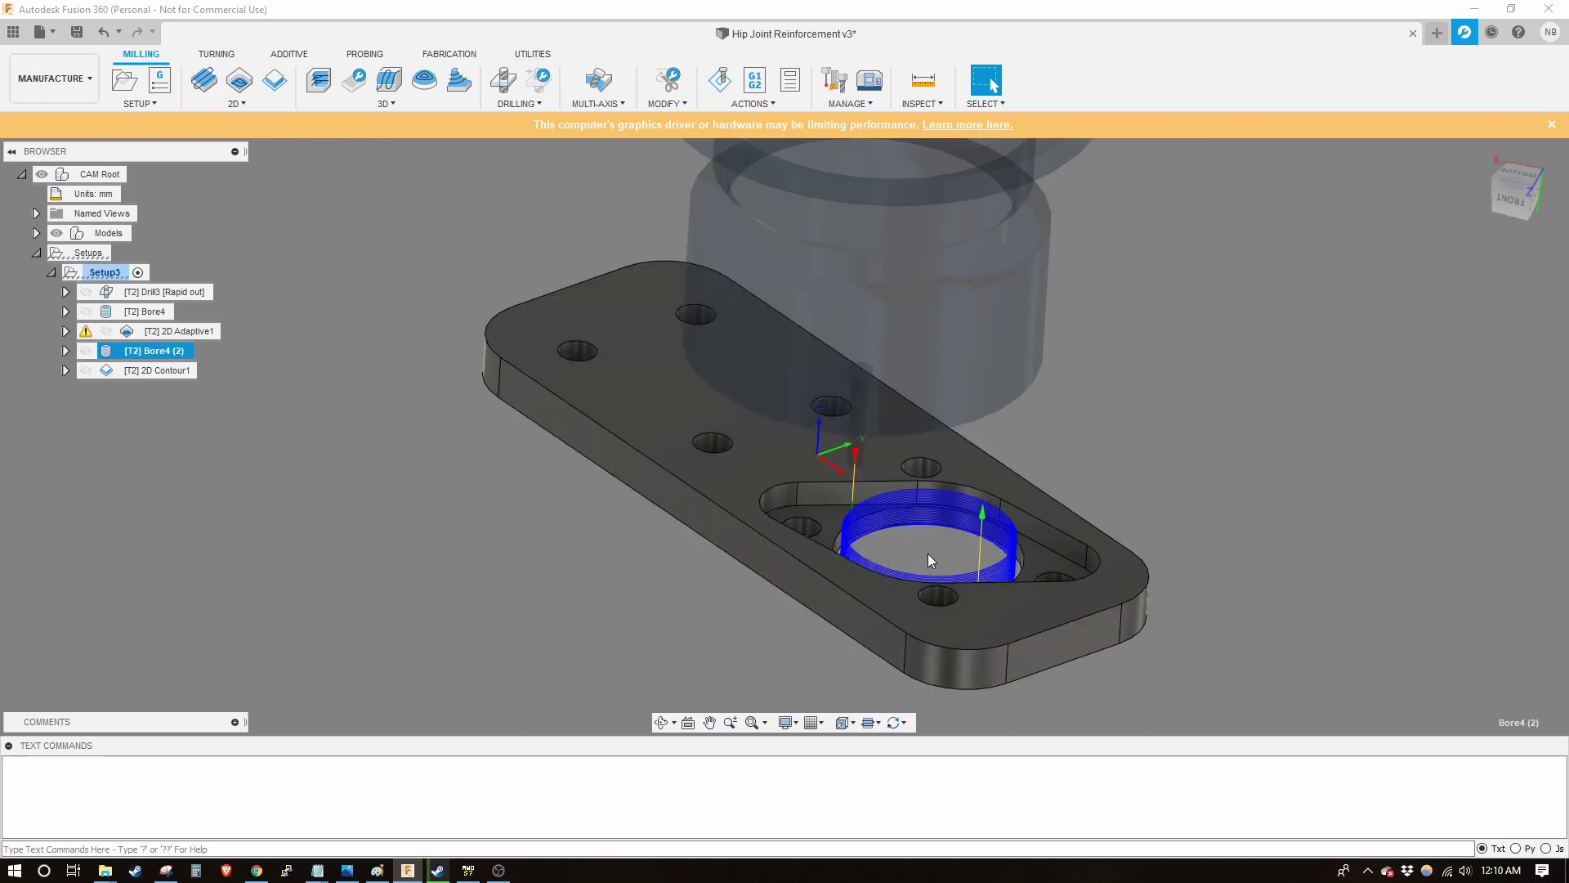
{"action": "left_click", "coordinate": [168, 371]}
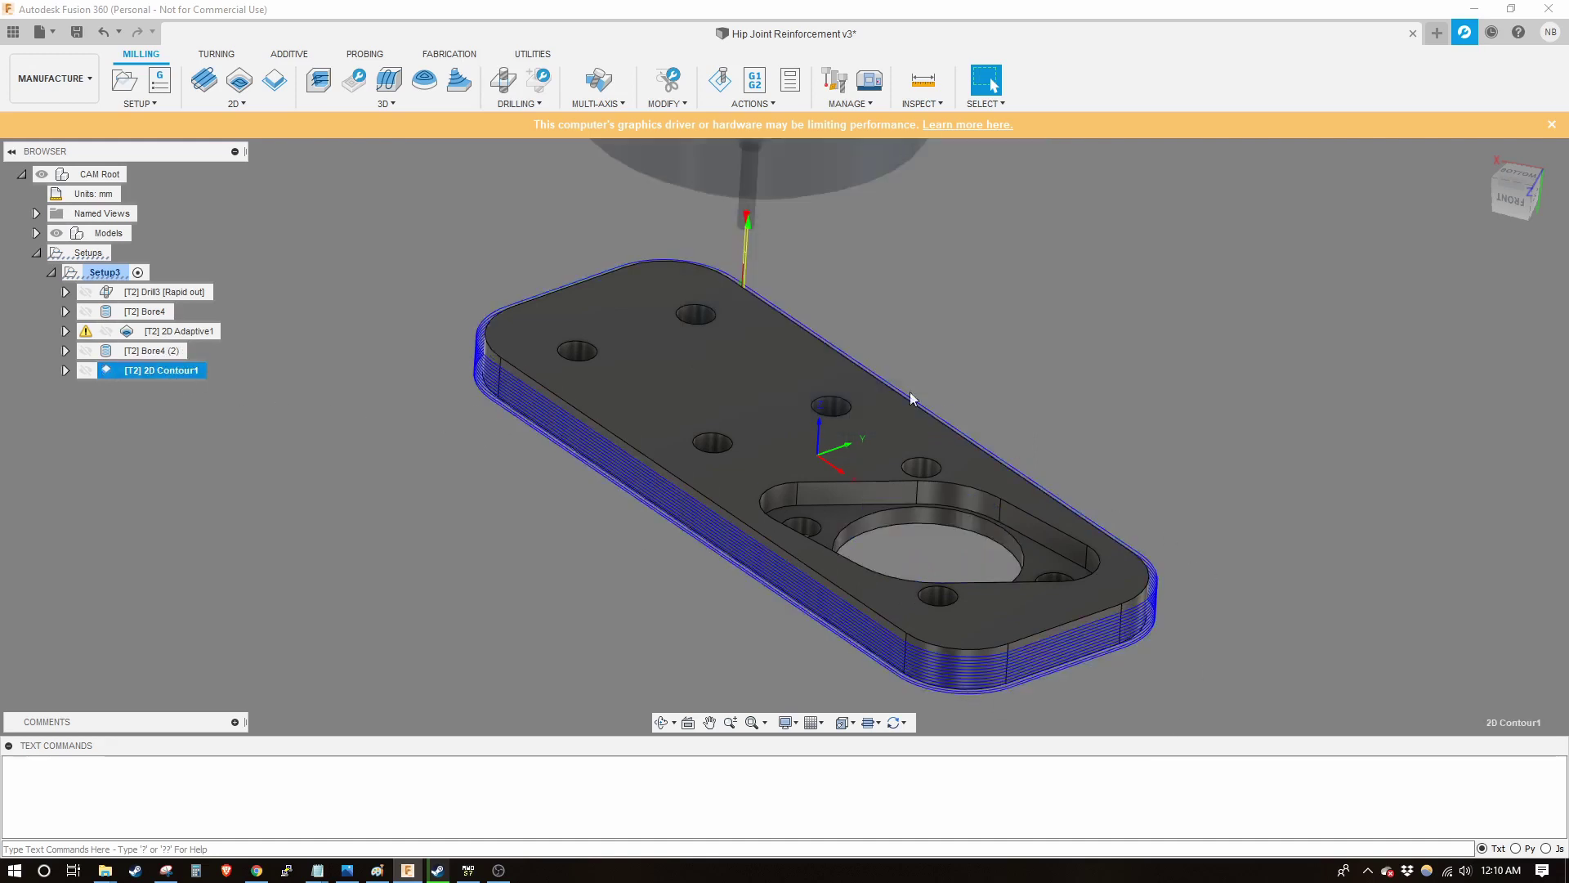
{"action": "left_click", "coordinate": [434, 354]}
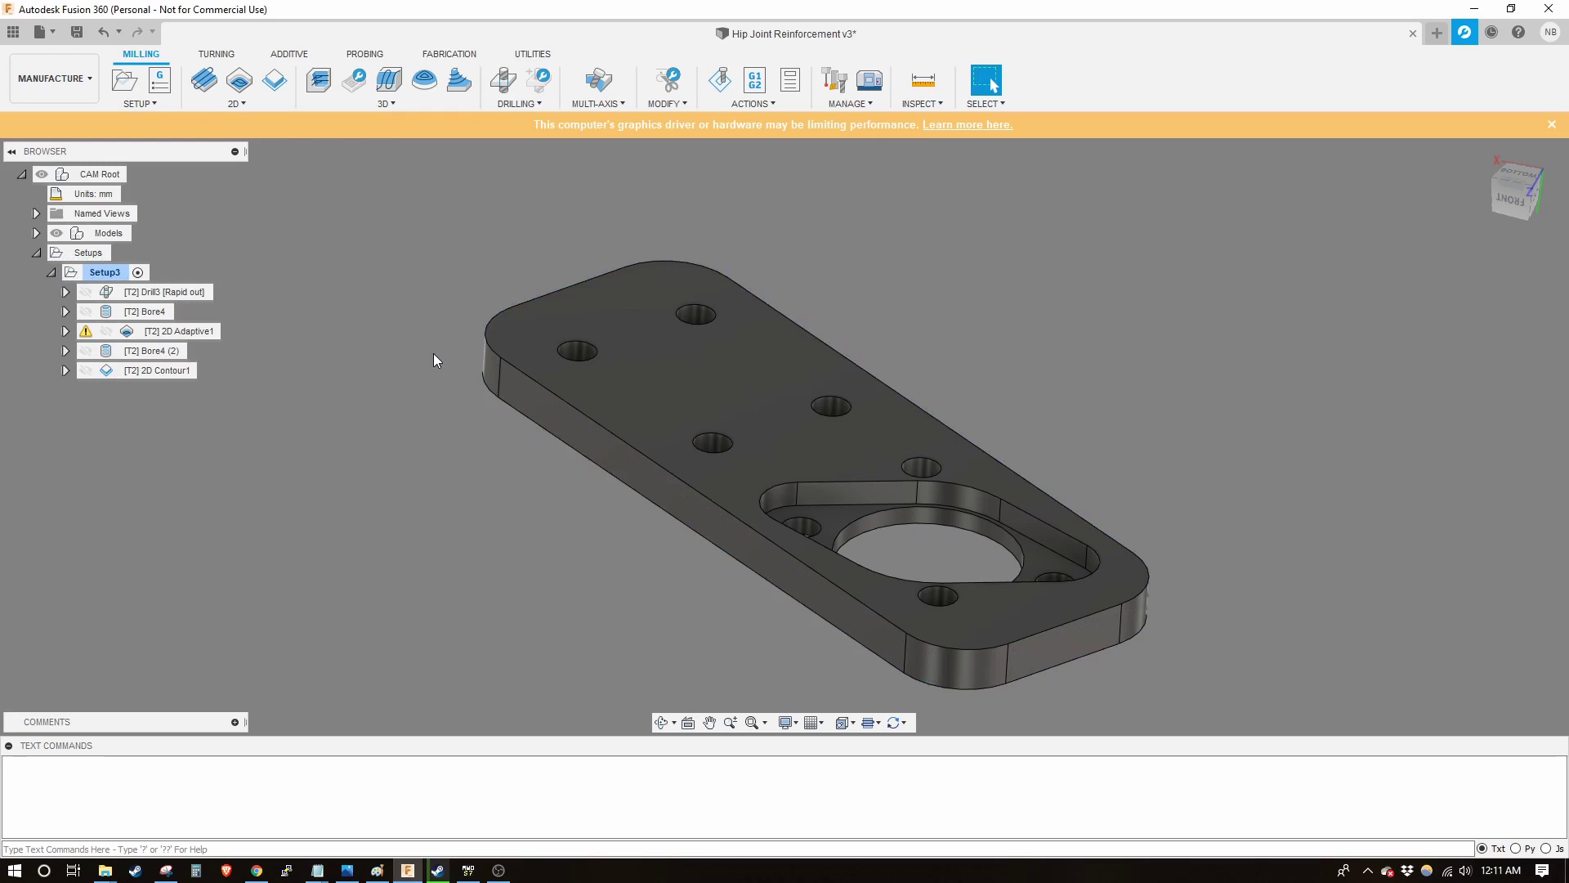
{"action": "left_click", "coordinate": [139, 294]}
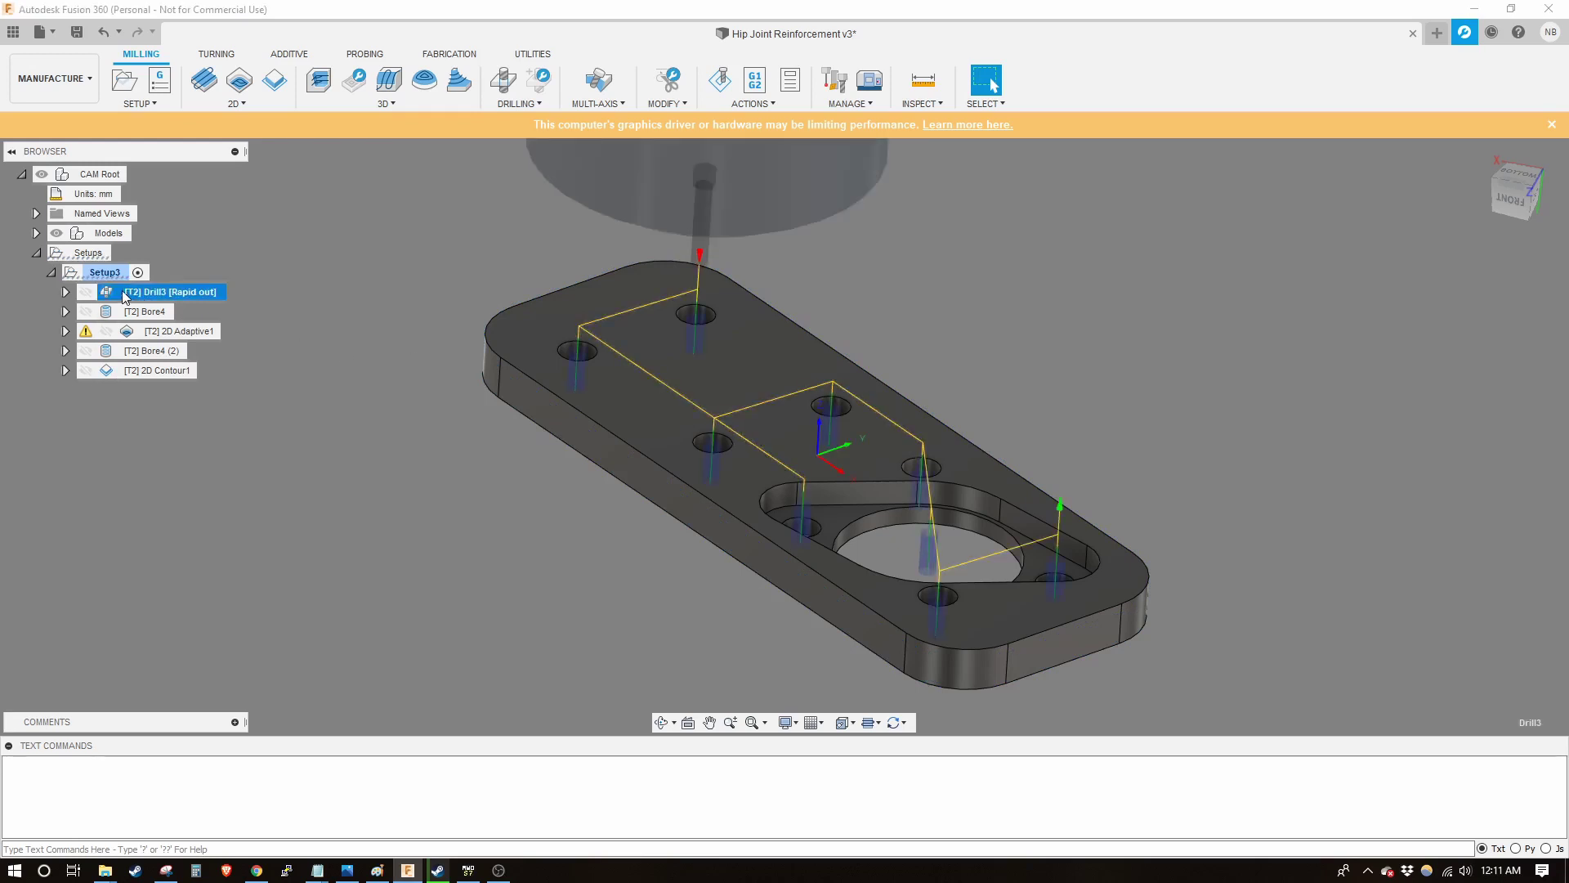
{"action": "left_click", "coordinate": [105, 272]}
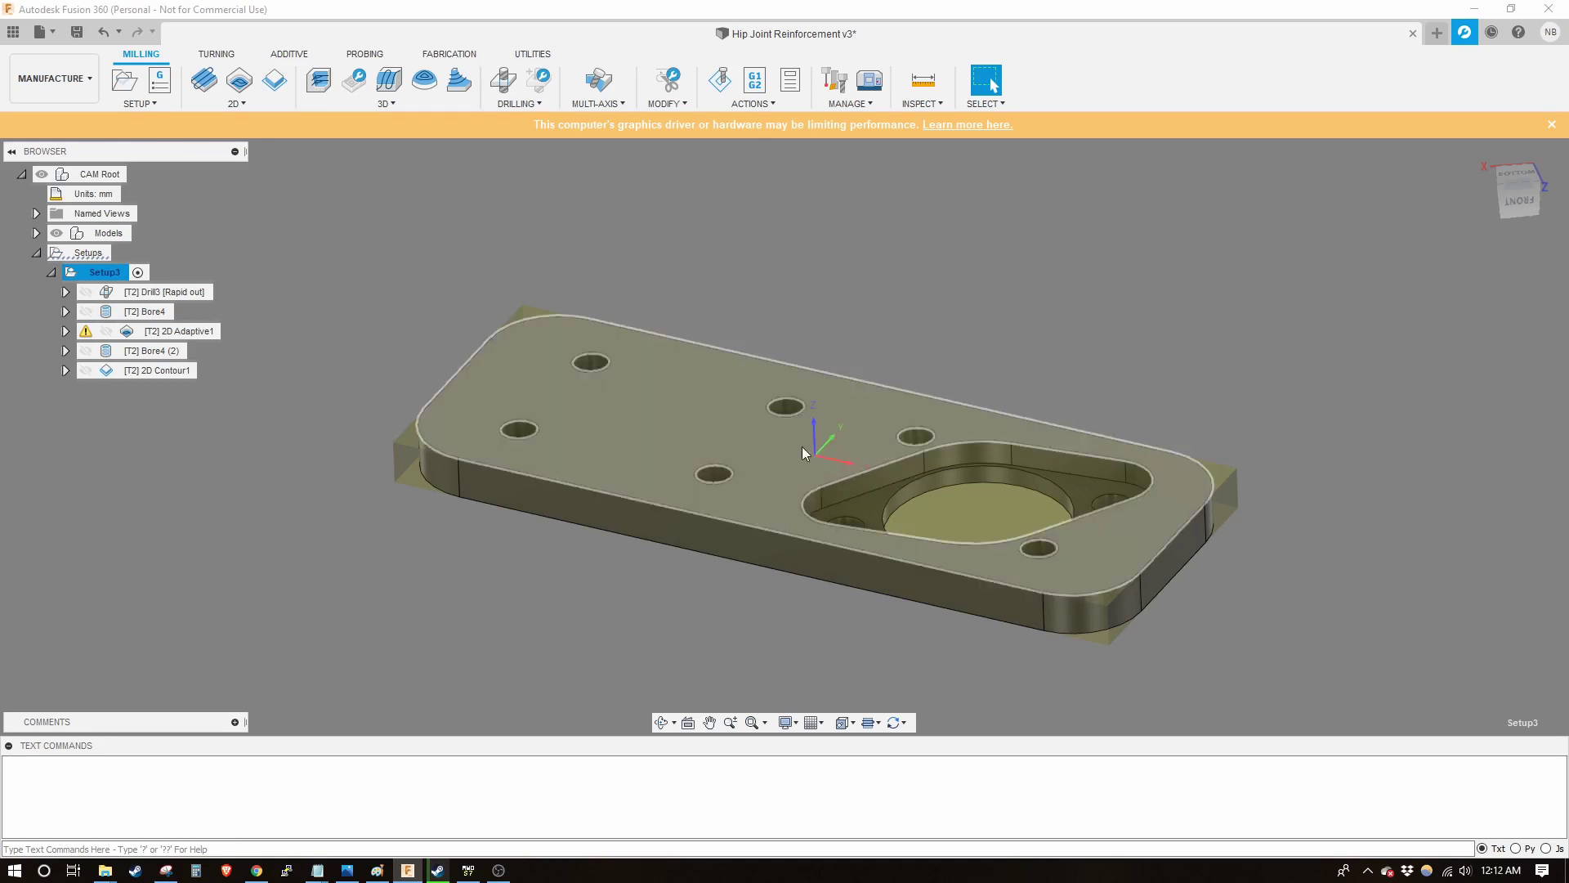
Set Setup3's origin to the stock box's top-left corner point and confirm the setup
{"action": "left_click", "coordinate": [100, 272]}
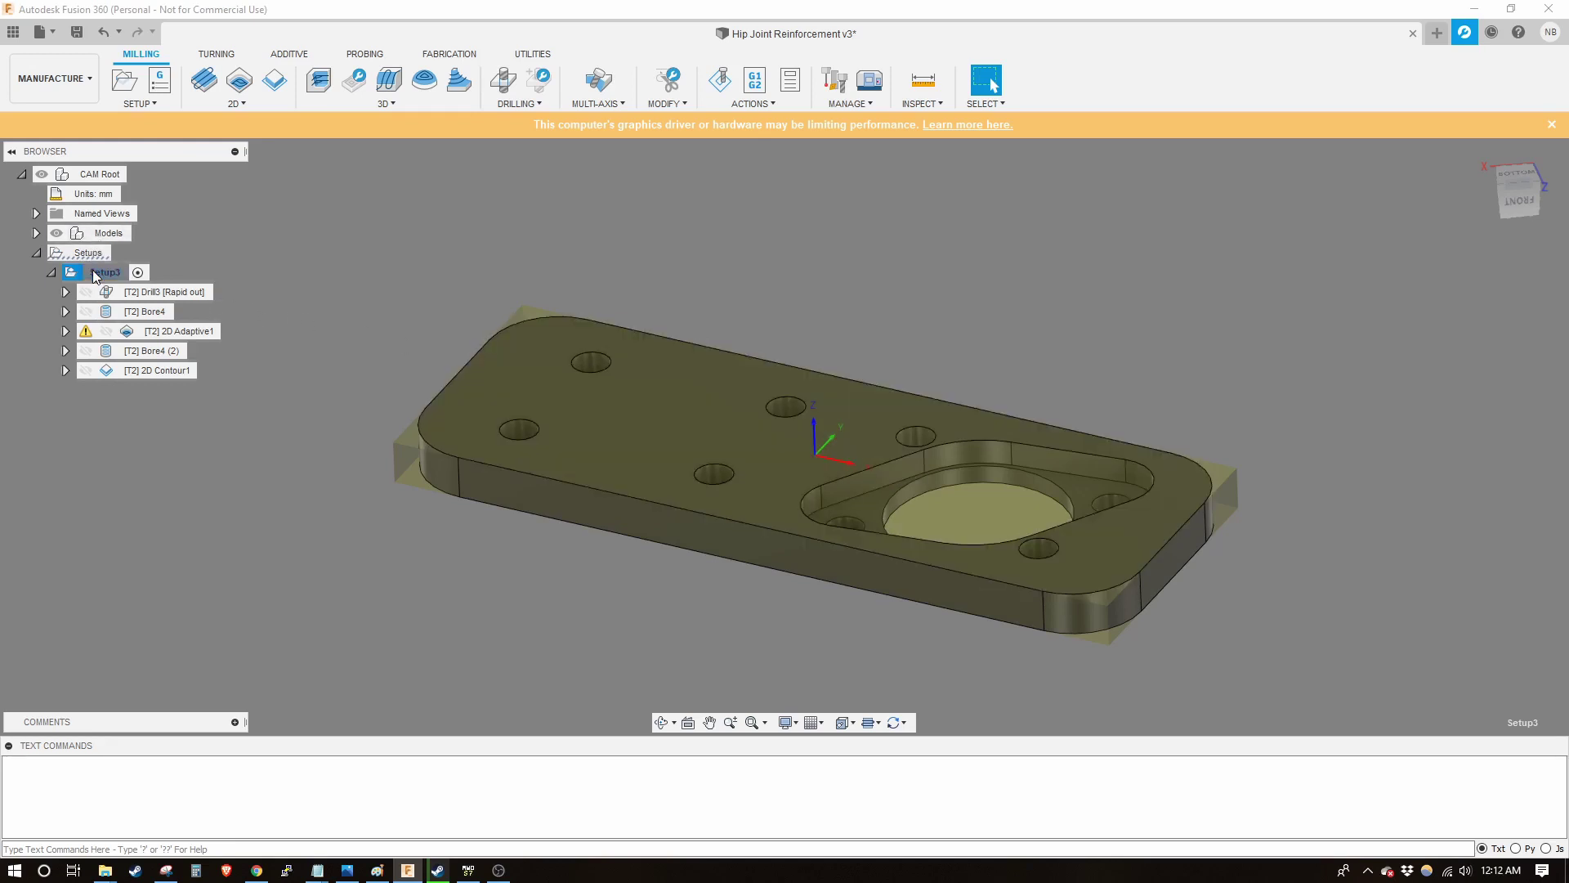
{"action": "double_click", "coordinate": [93, 272]}
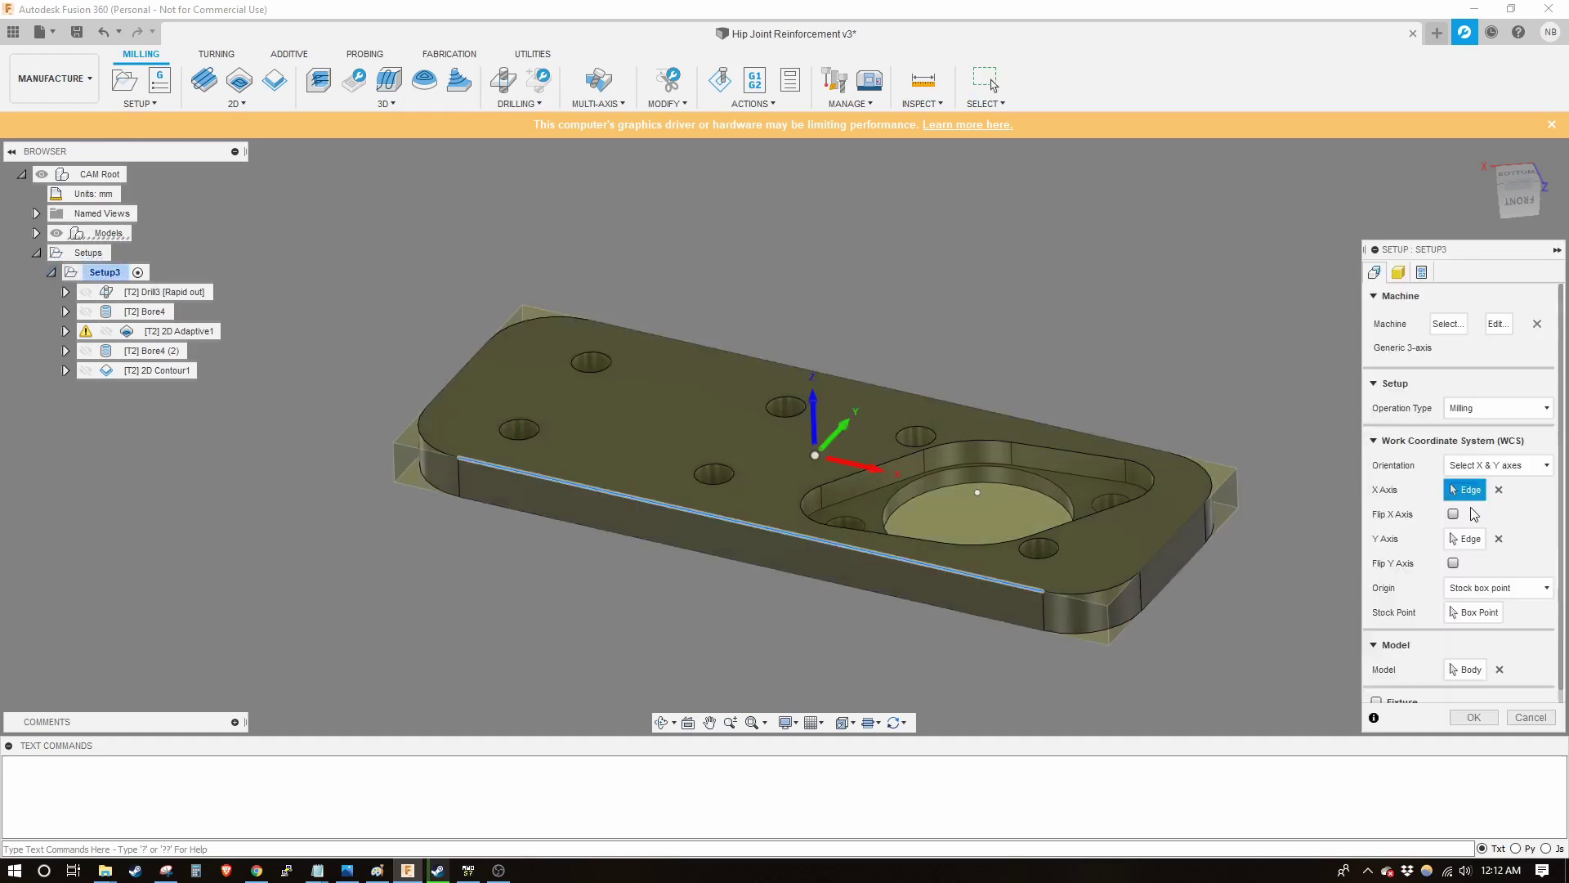
{"action": "left_click", "coordinate": [1475, 612]}
{"action": "left_click", "coordinate": [523, 305]}
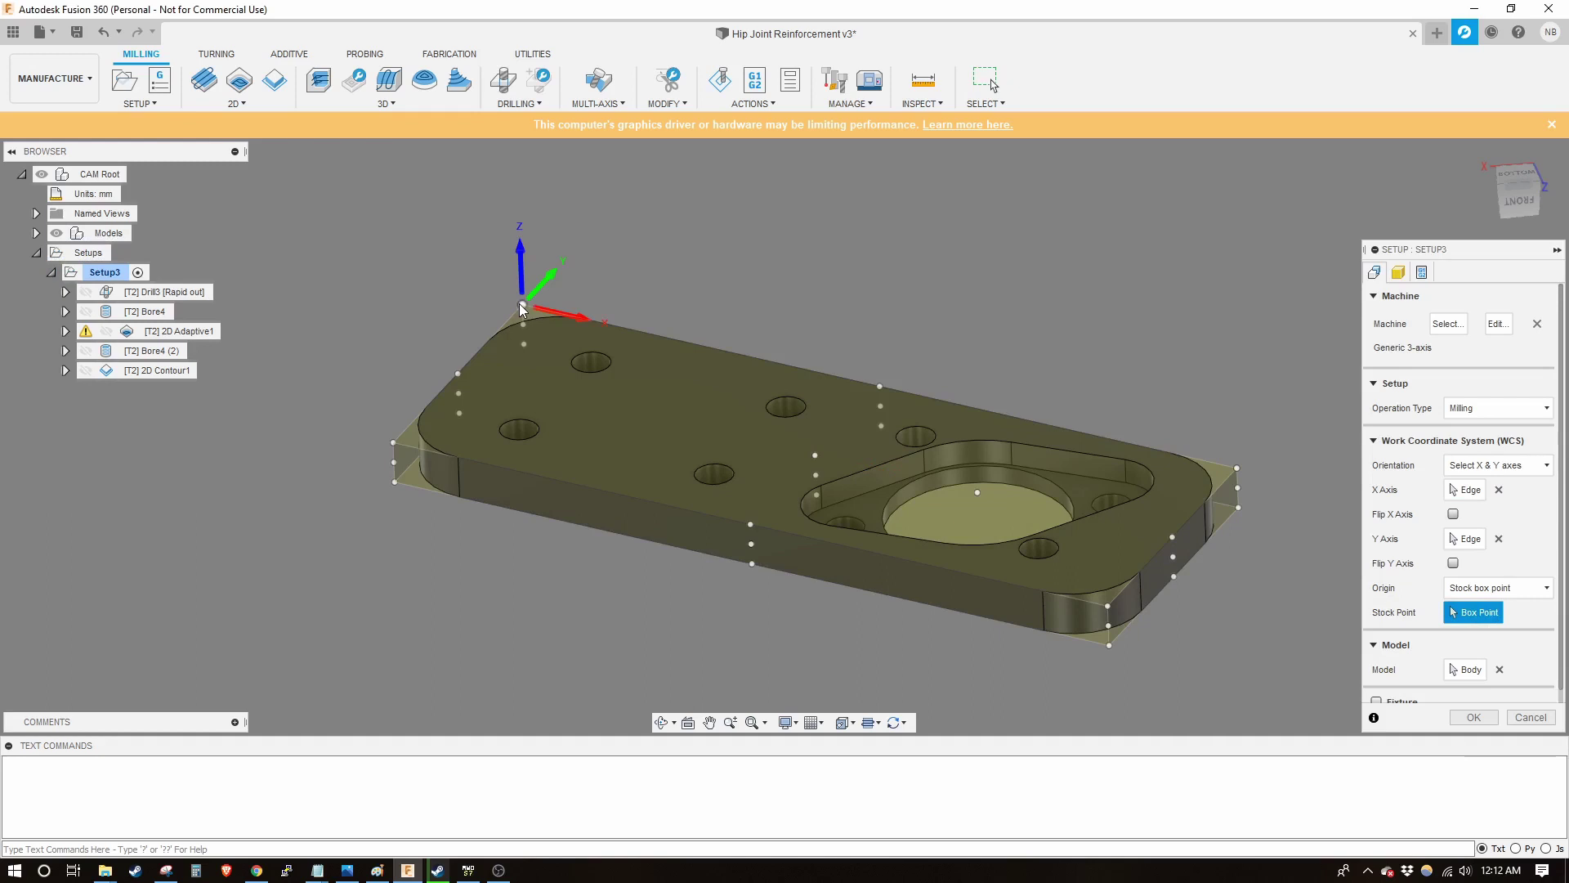
{"action": "middle_click_drag", "start_coordinate": [522, 305], "coordinate": [463, 295], "text": "shift"}
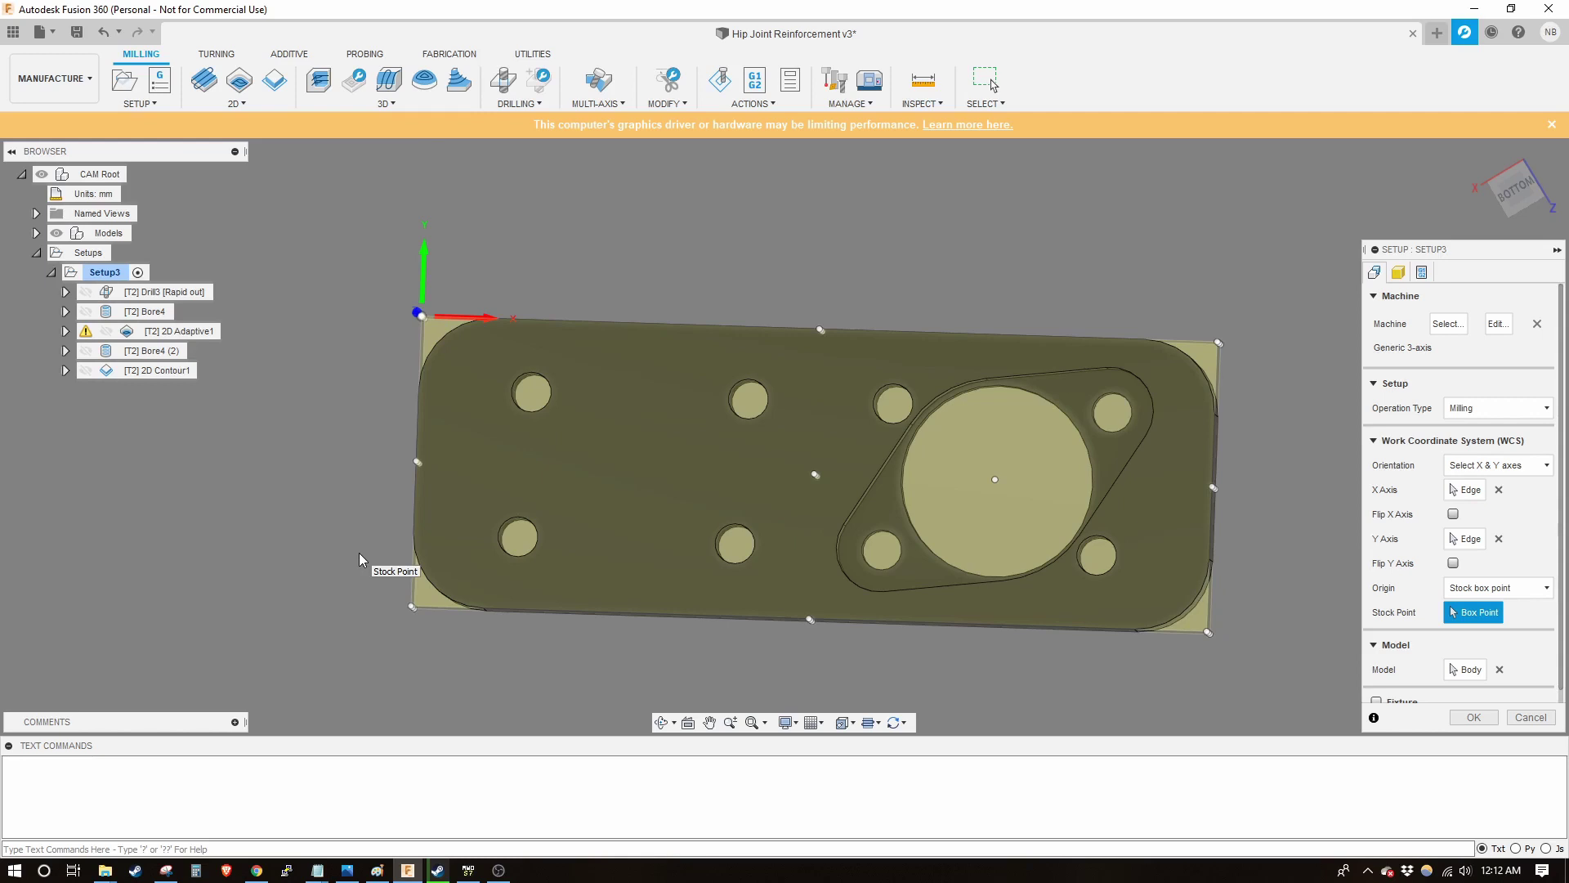
{"action": "key", "text": "Return"}
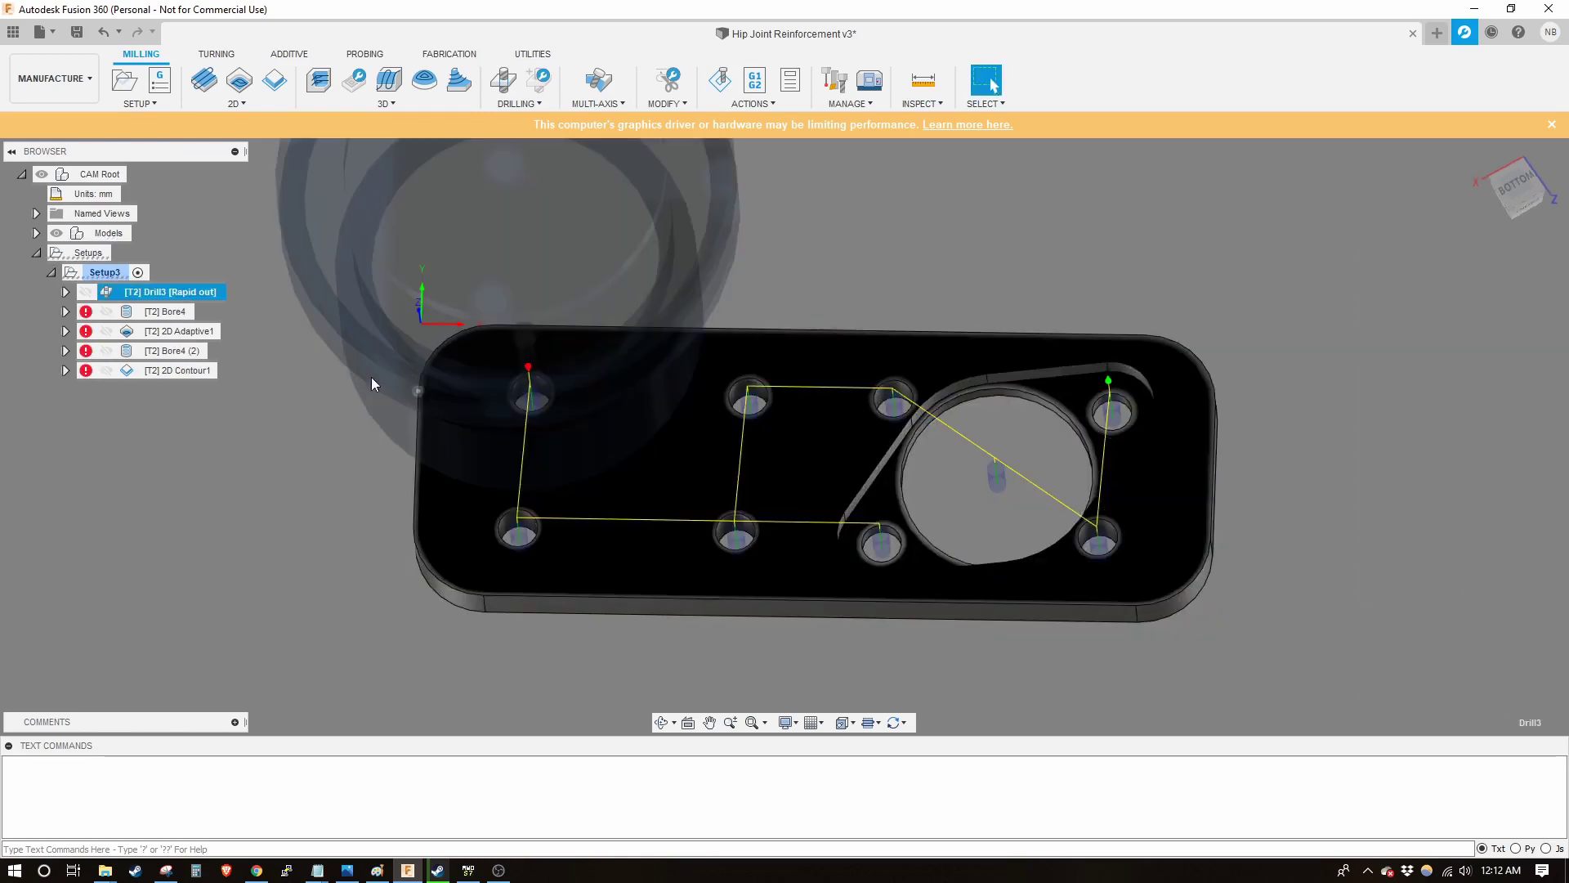
Regenerate 2D Adaptive1 (accepting the lift-height warning), Bore4 (2) and 2D Contour1 for the new origin
{"action": "left_click", "coordinate": [146, 315]}
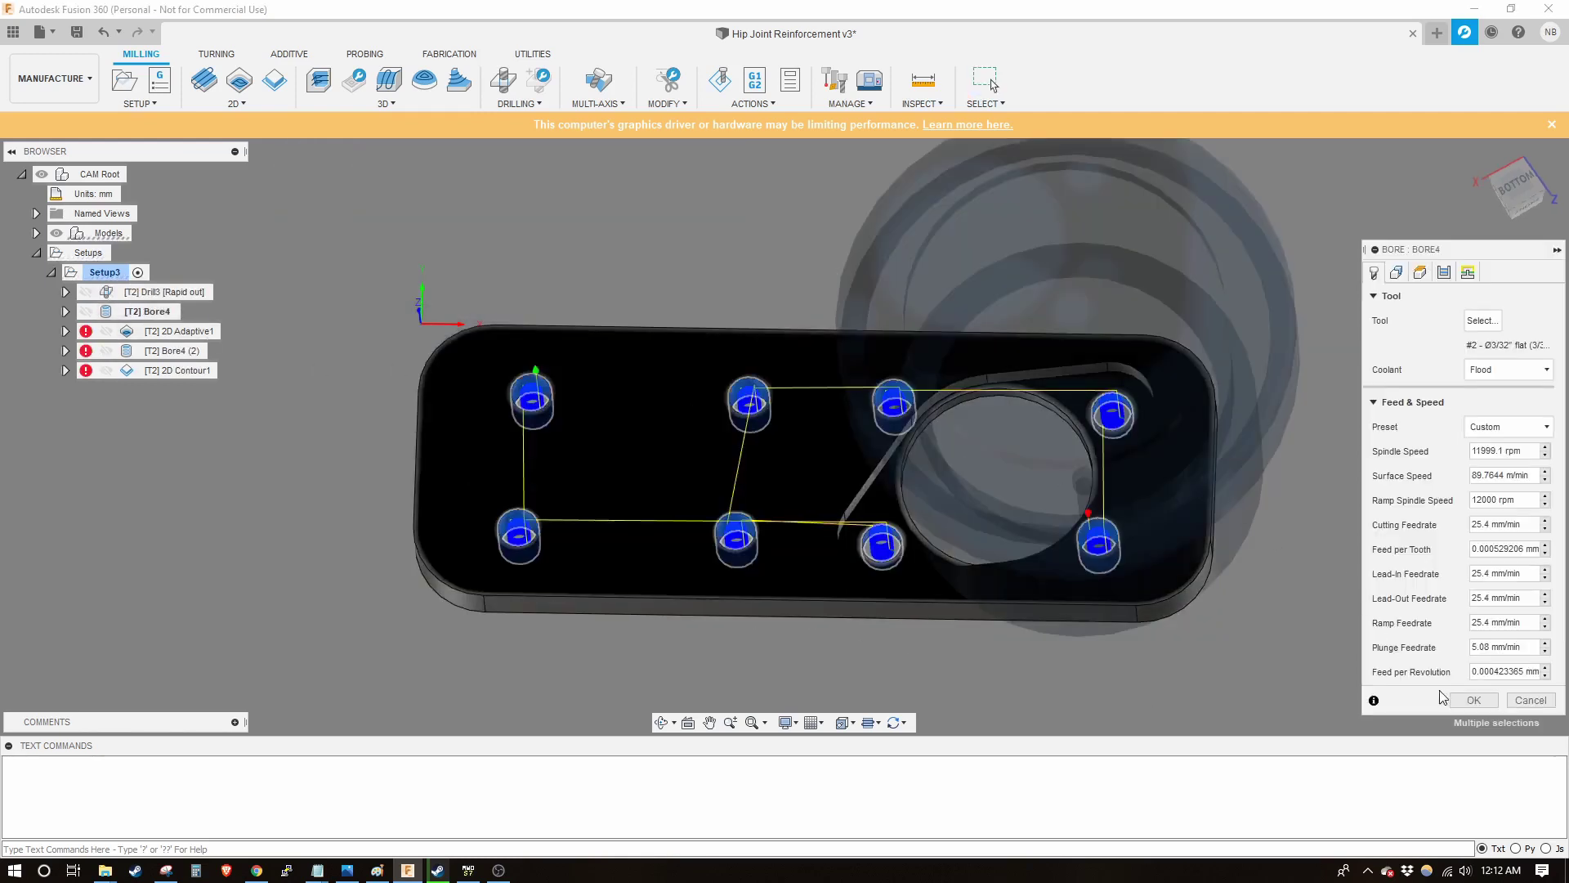
{"action": "double_click", "coordinate": [179, 331]}
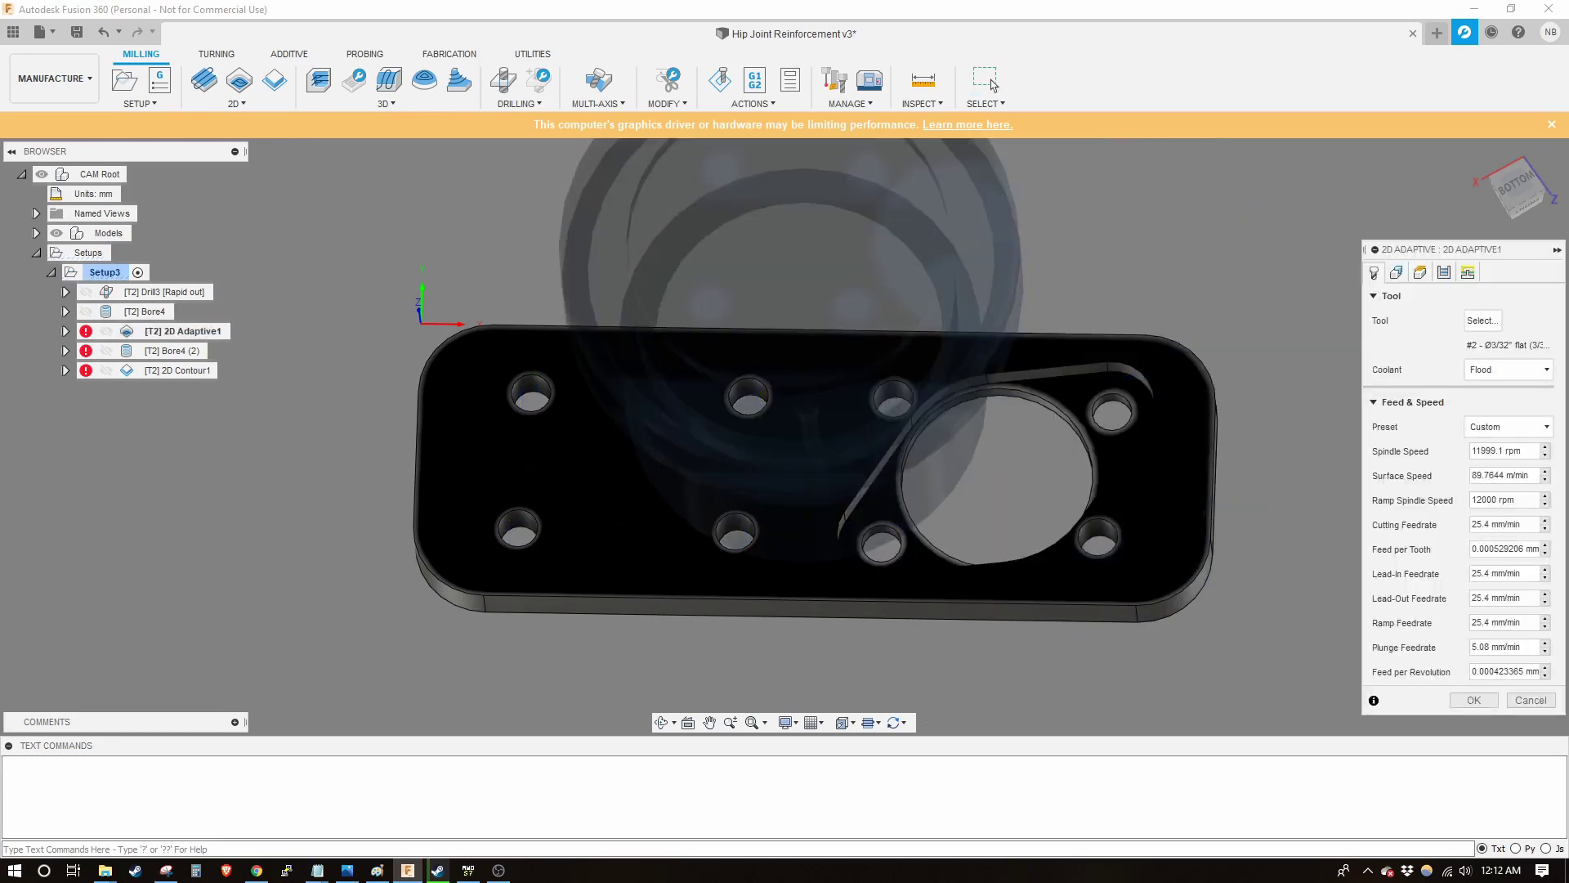
{"action": "left_click", "coordinate": [1477, 701]}
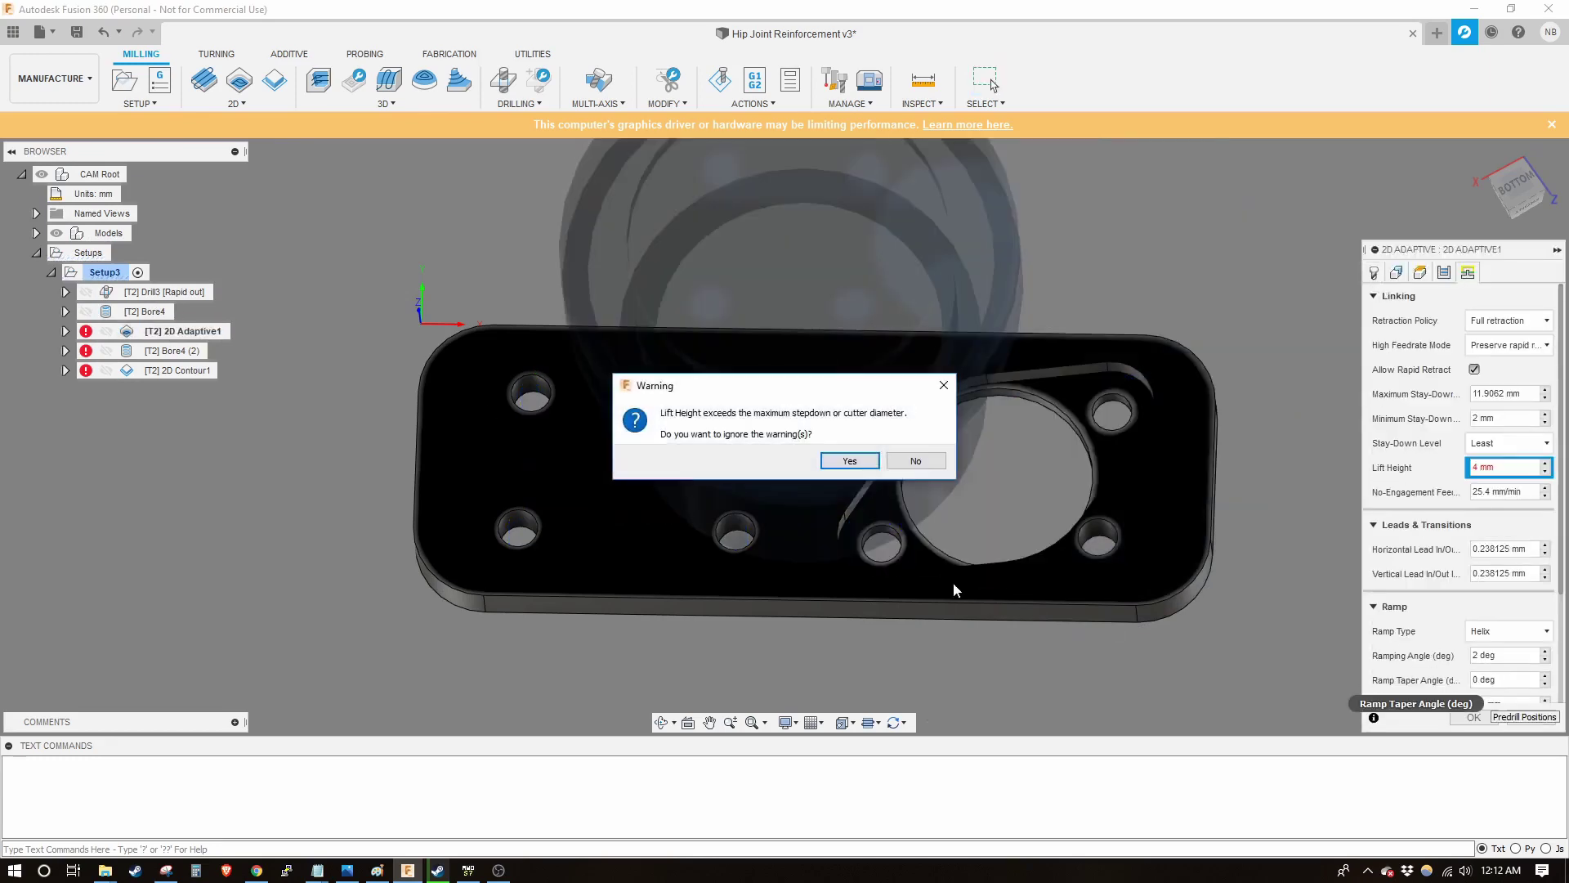
{"action": "left_click", "coordinate": [857, 462]}
{"action": "double_click", "coordinate": [163, 350]}
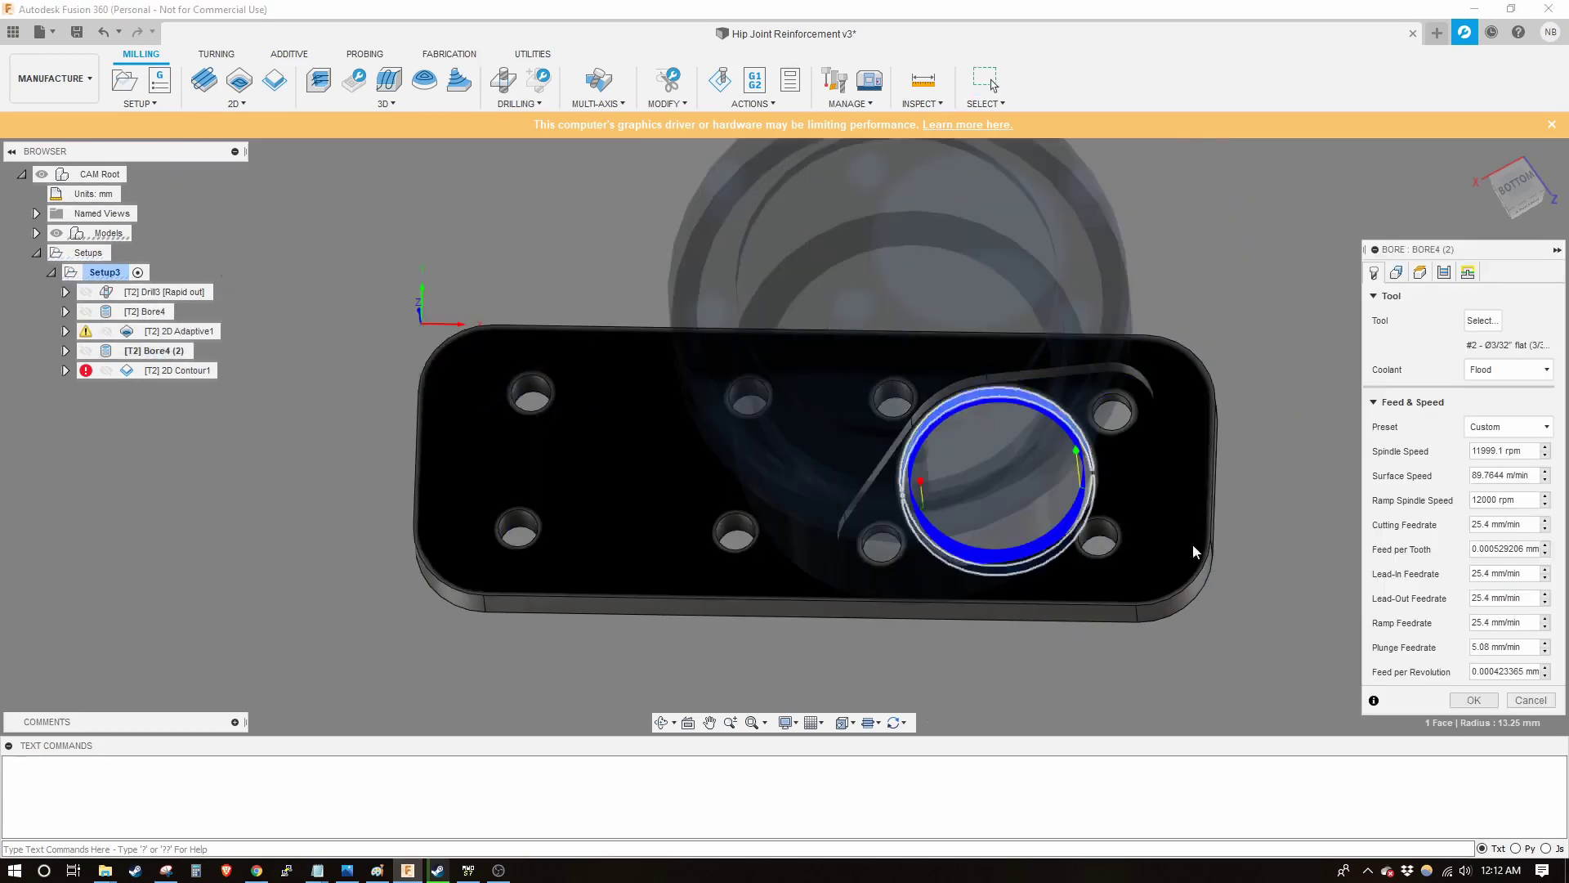
{"action": "left_click", "coordinate": [1474, 701]}
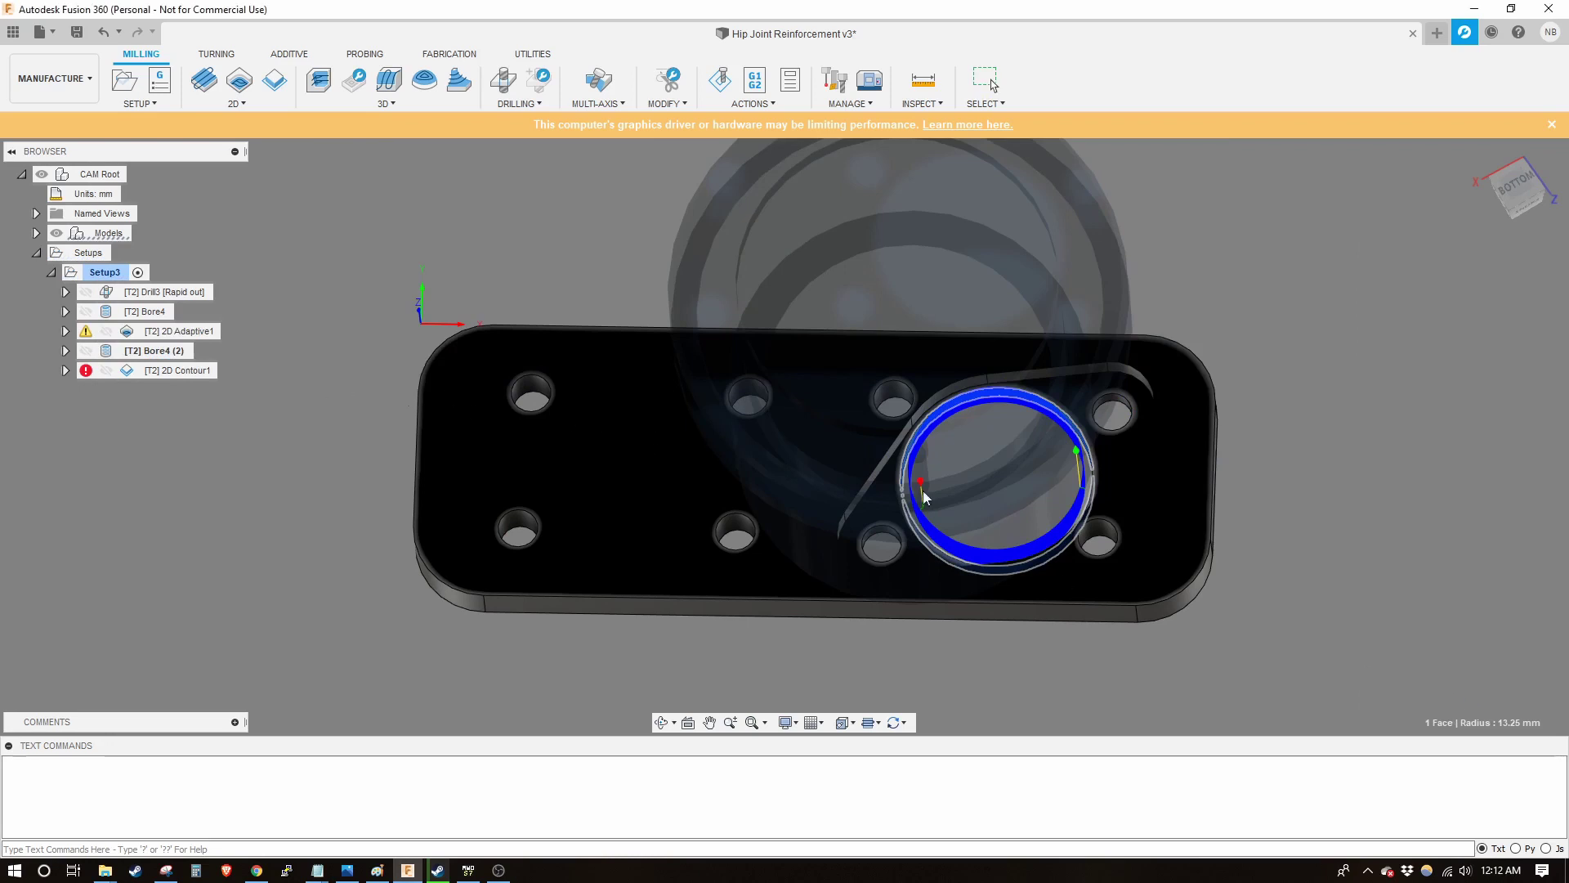
{"action": "double_click", "coordinate": [127, 370]}
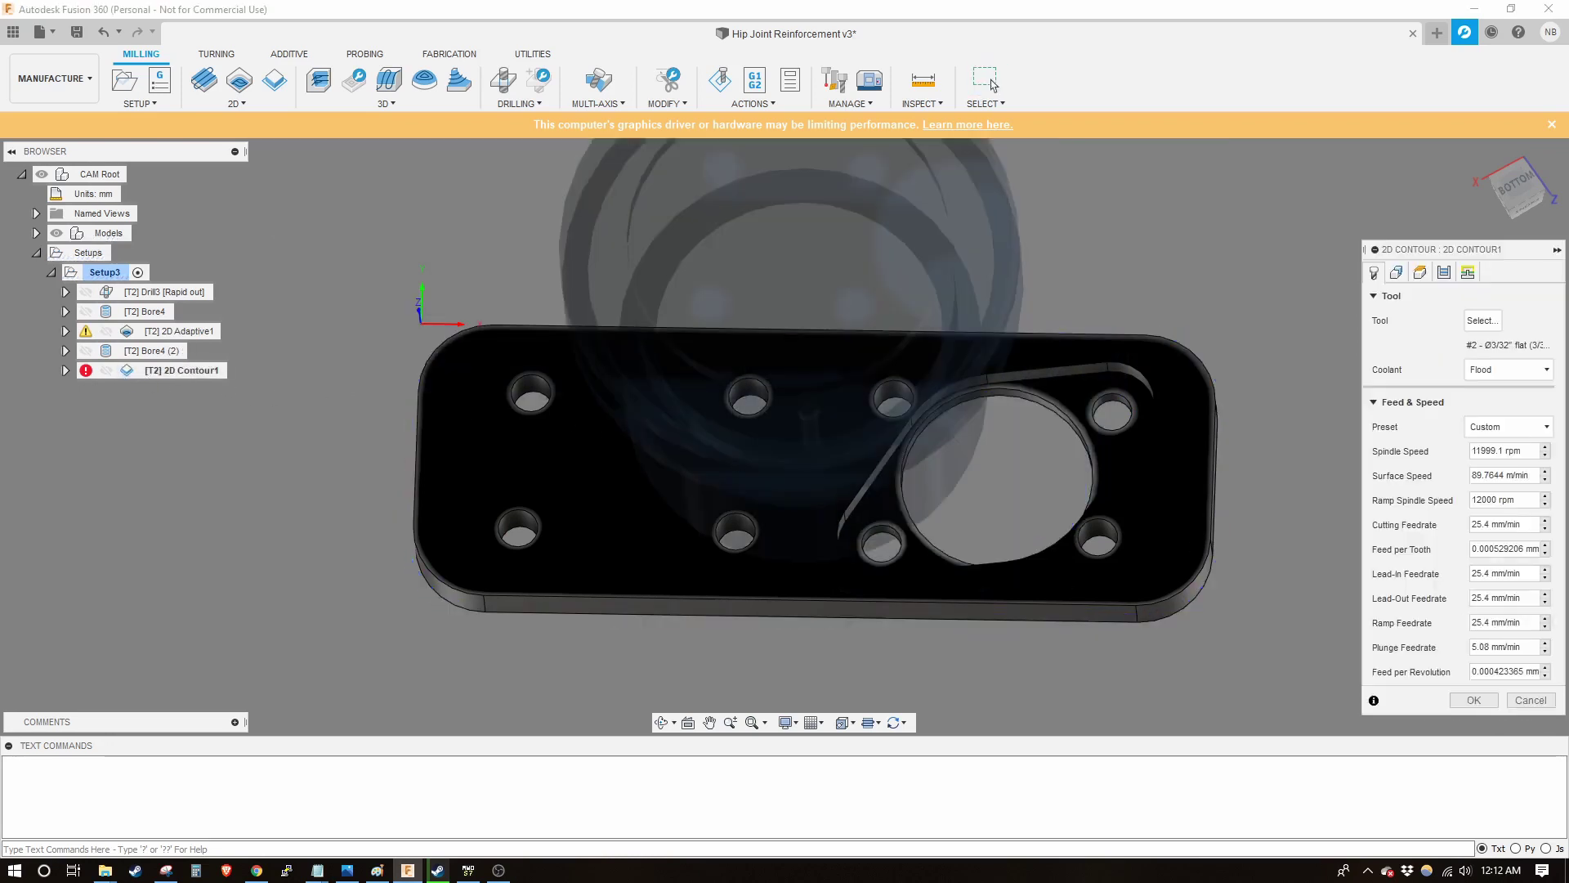
{"action": "left_click", "coordinate": [1475, 700]}
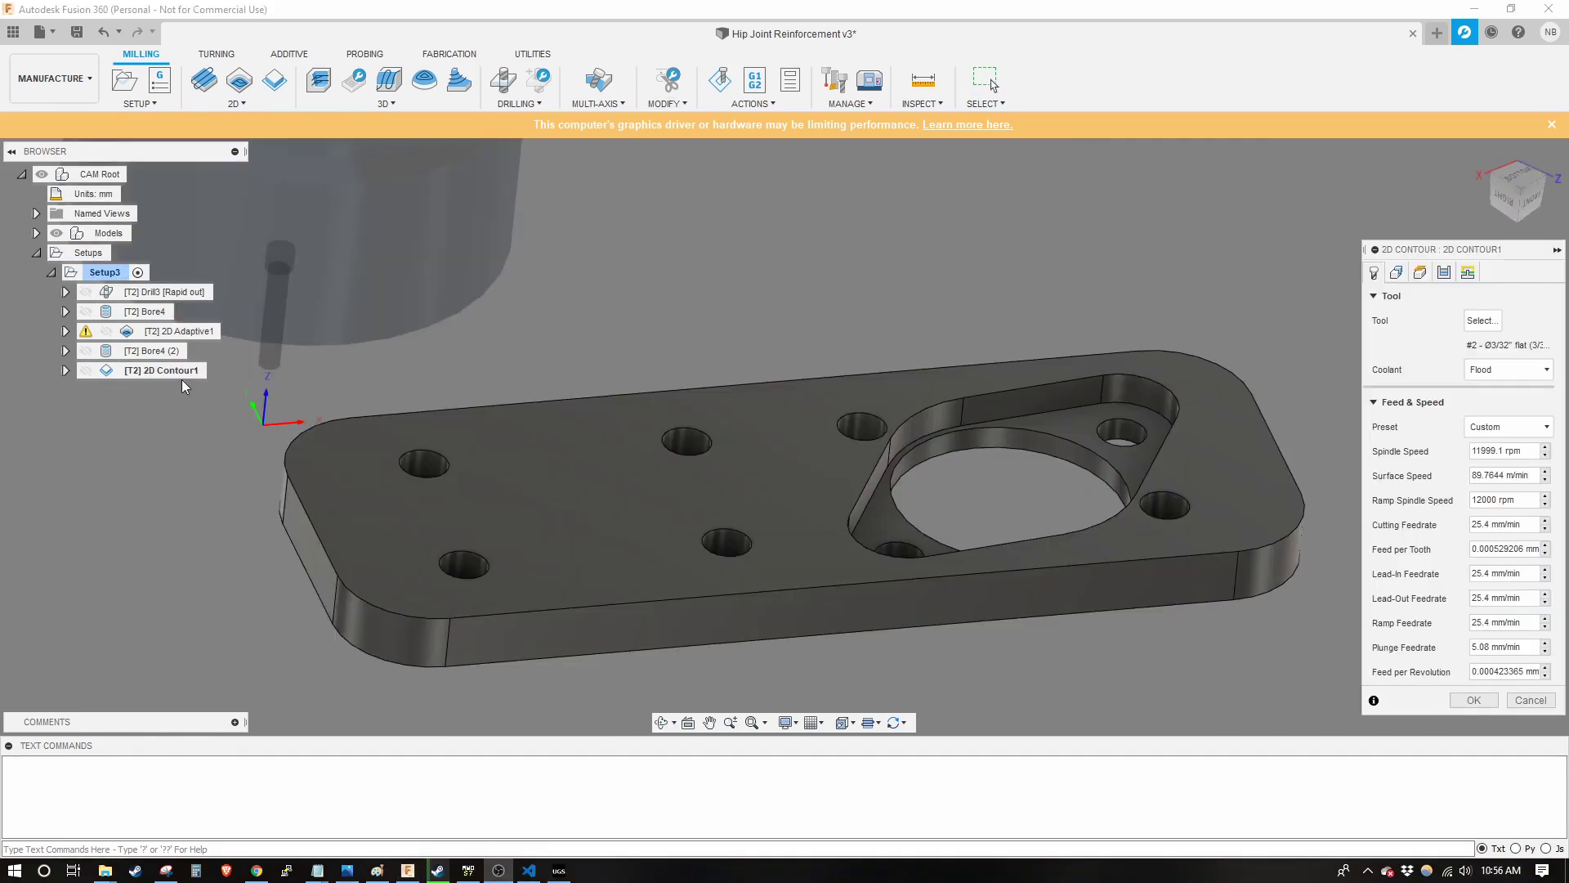
Review 2D Contour1's heights, passes and geometry, confirming rectangular tabs spaced 19.05 mm apart
{"action": "left_click", "coordinate": [1419, 272]}
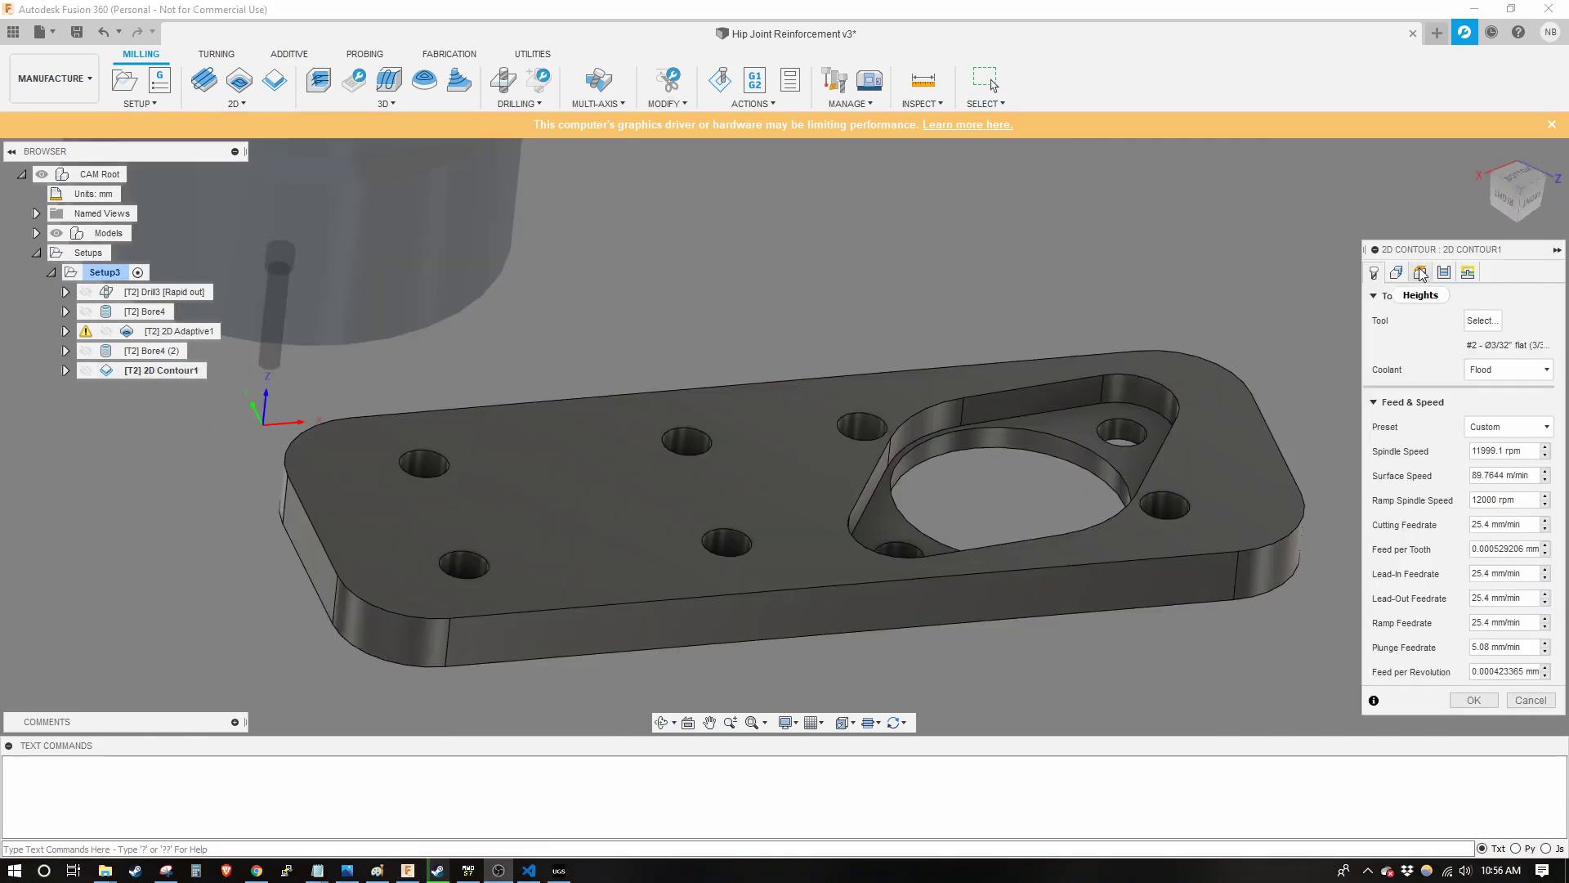
{"action": "left_click", "coordinate": [1441, 273]}
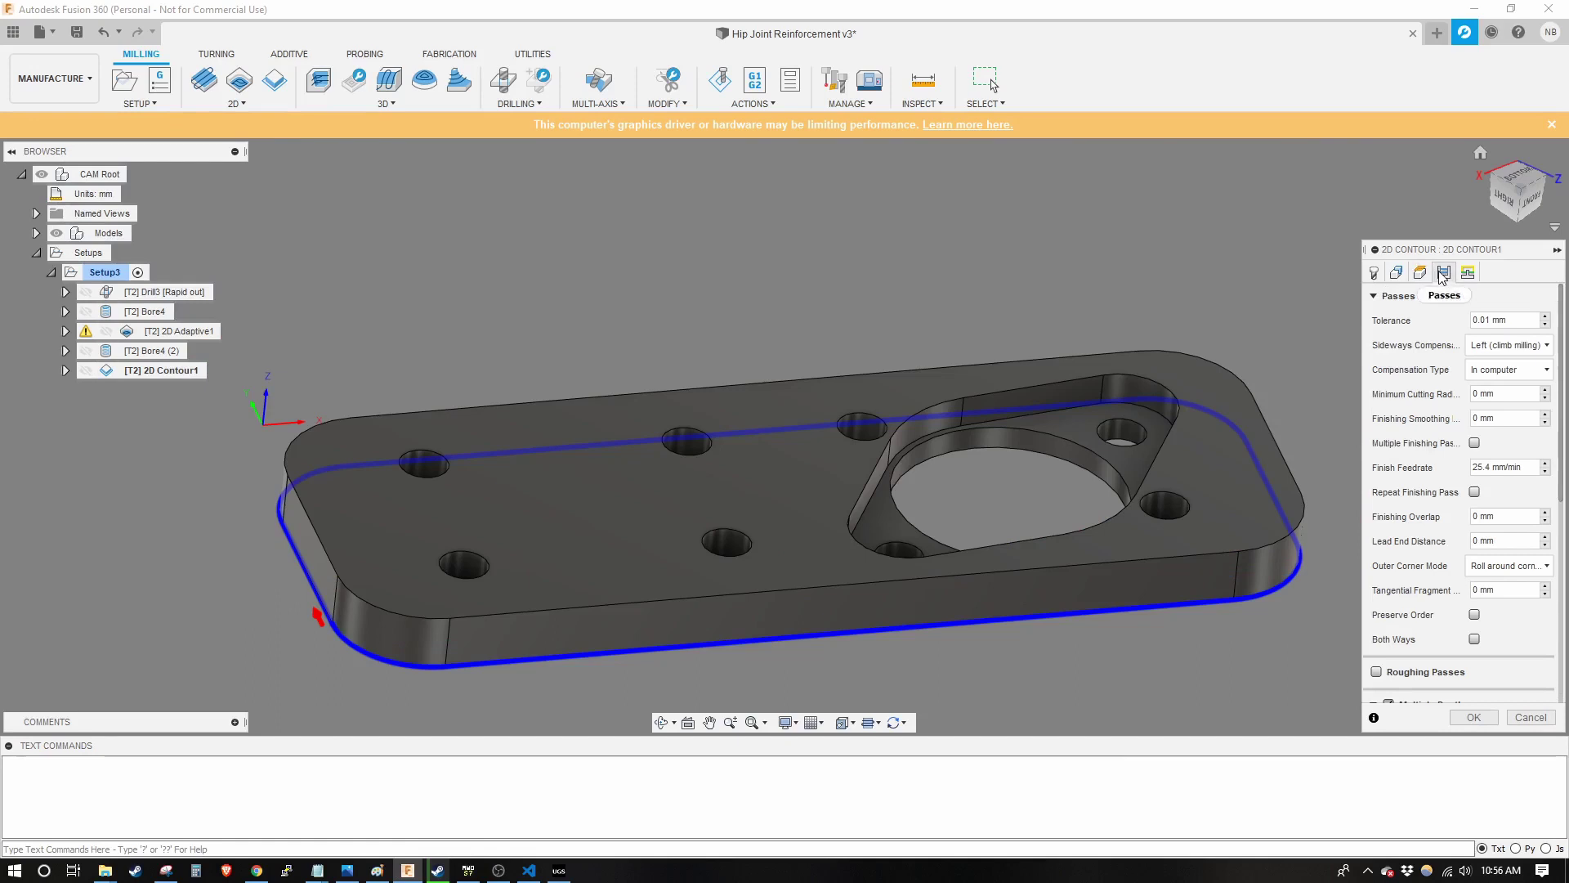
{"action": "left_click", "coordinate": [1396, 273]}
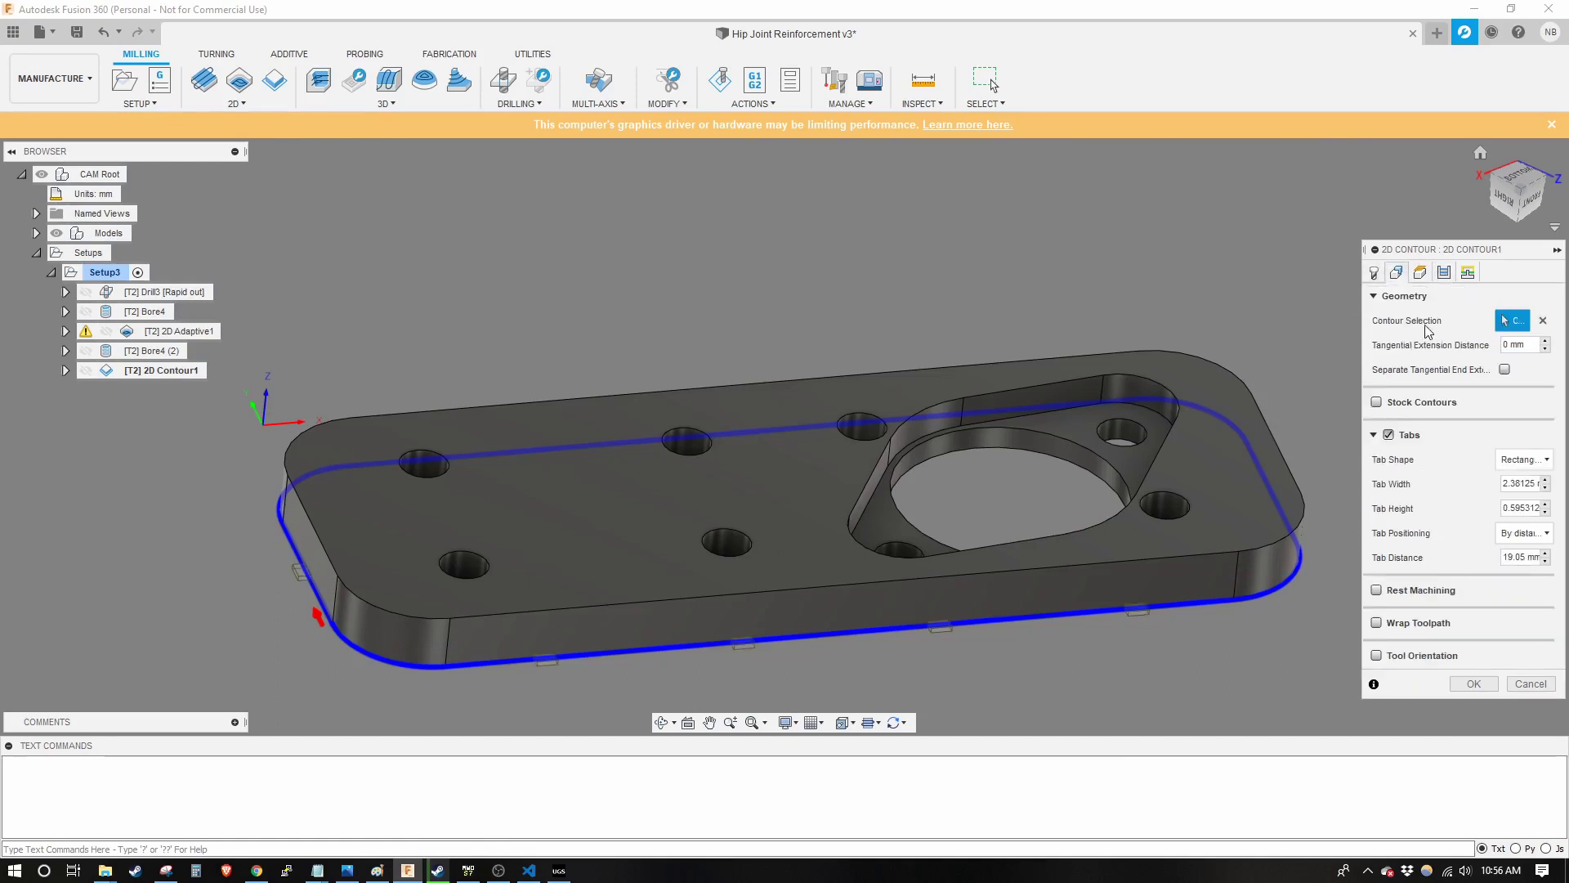
{"action": "mouse_move", "coordinate": [1391, 441]}
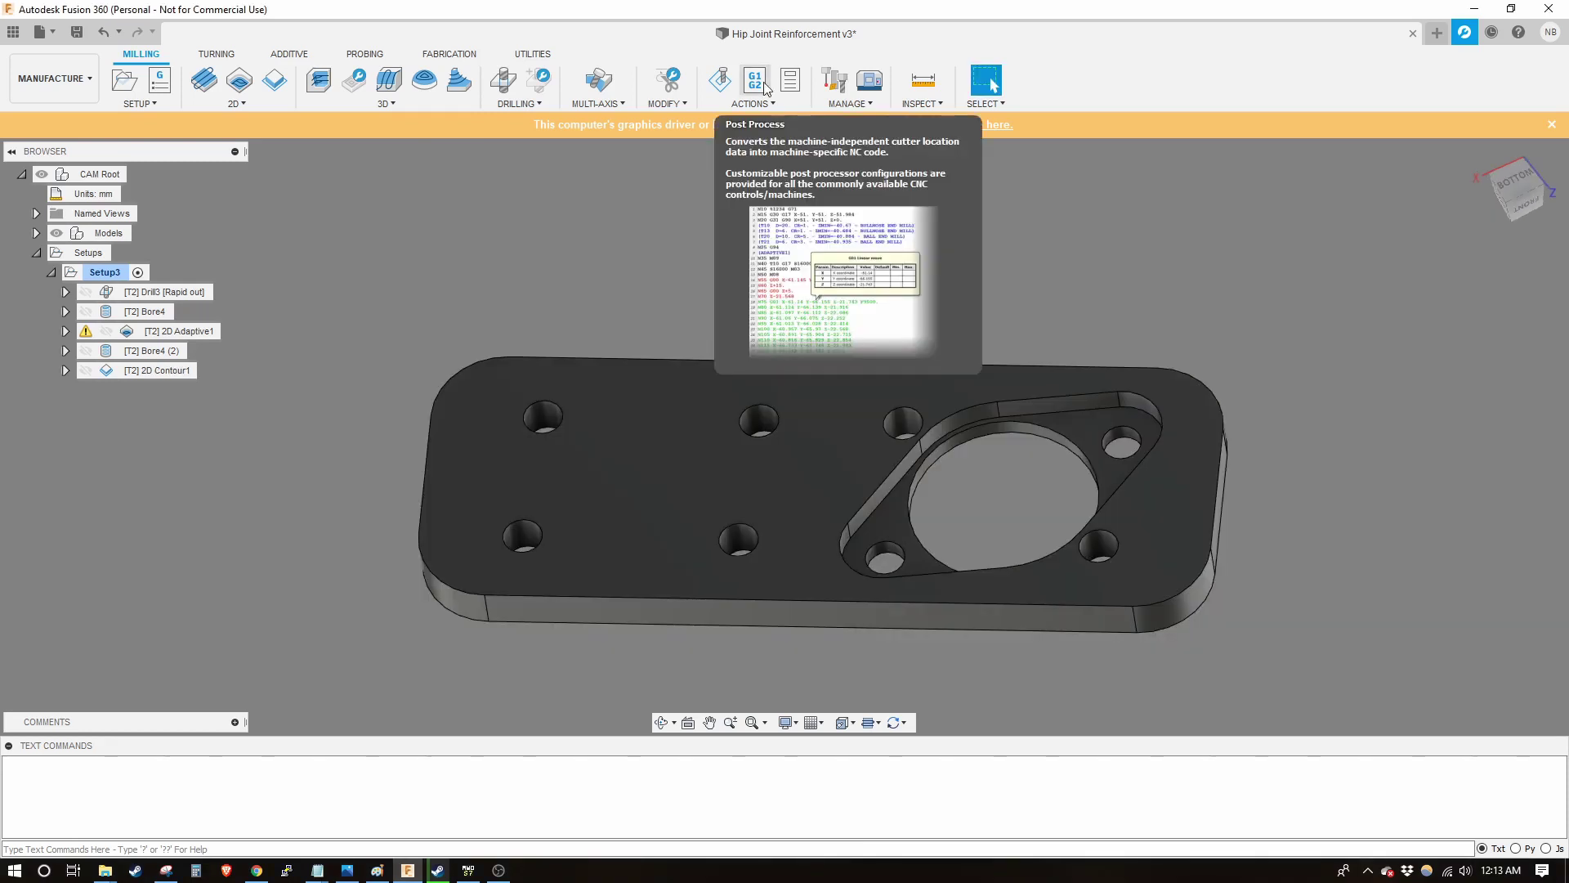
Post-process the toolpaths with the Grbl post, writing the G-code to G:/
{"action": "left_click", "coordinate": [764, 87]}
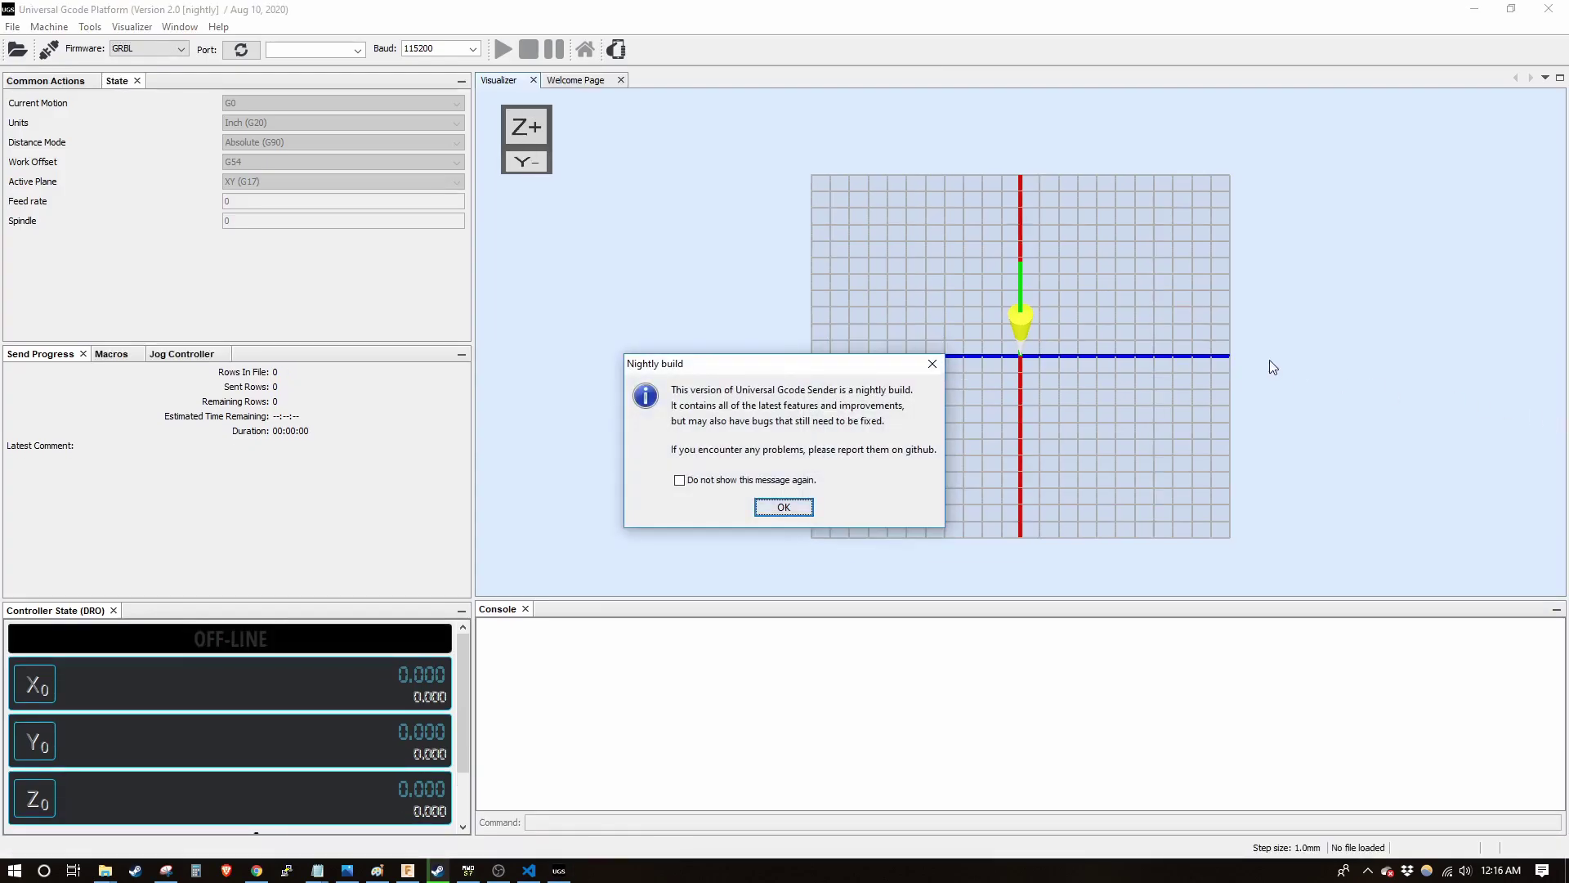
Dismiss the nightly-build notice and inspect the HIP1.nc toolpath in perspective and top-down views
{"action": "left_click", "coordinate": [778, 507]}
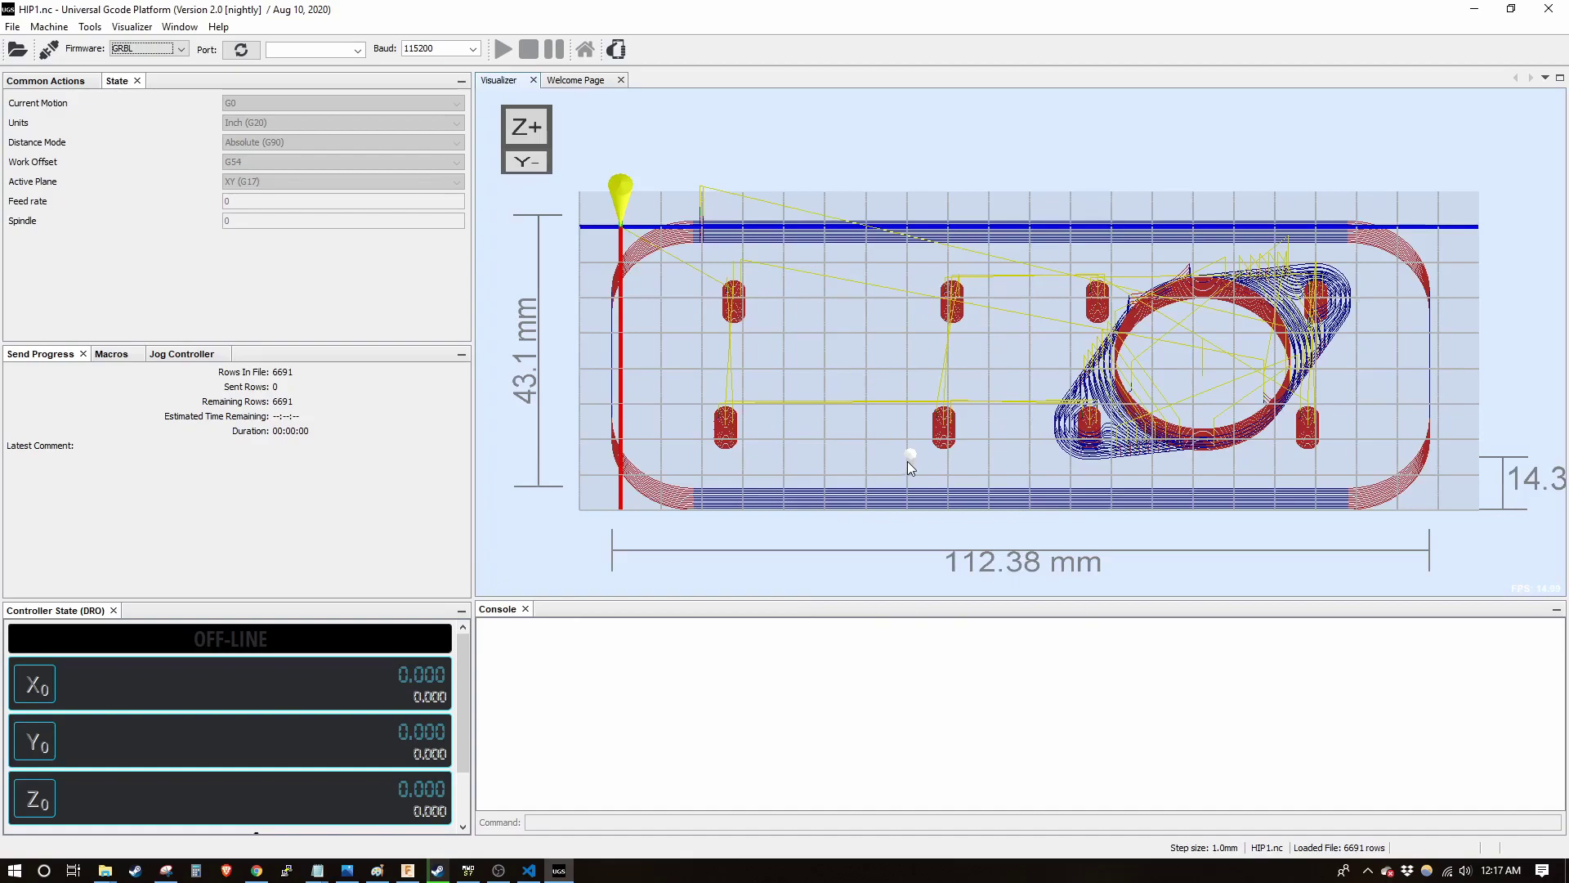
{"action": "left_click_drag", "start_coordinate": [915, 473], "coordinate": [1214, 465]}
{"action": "scroll", "coordinate": [644, 326], "scroll_direction": "up", "scroll_amount": 2}
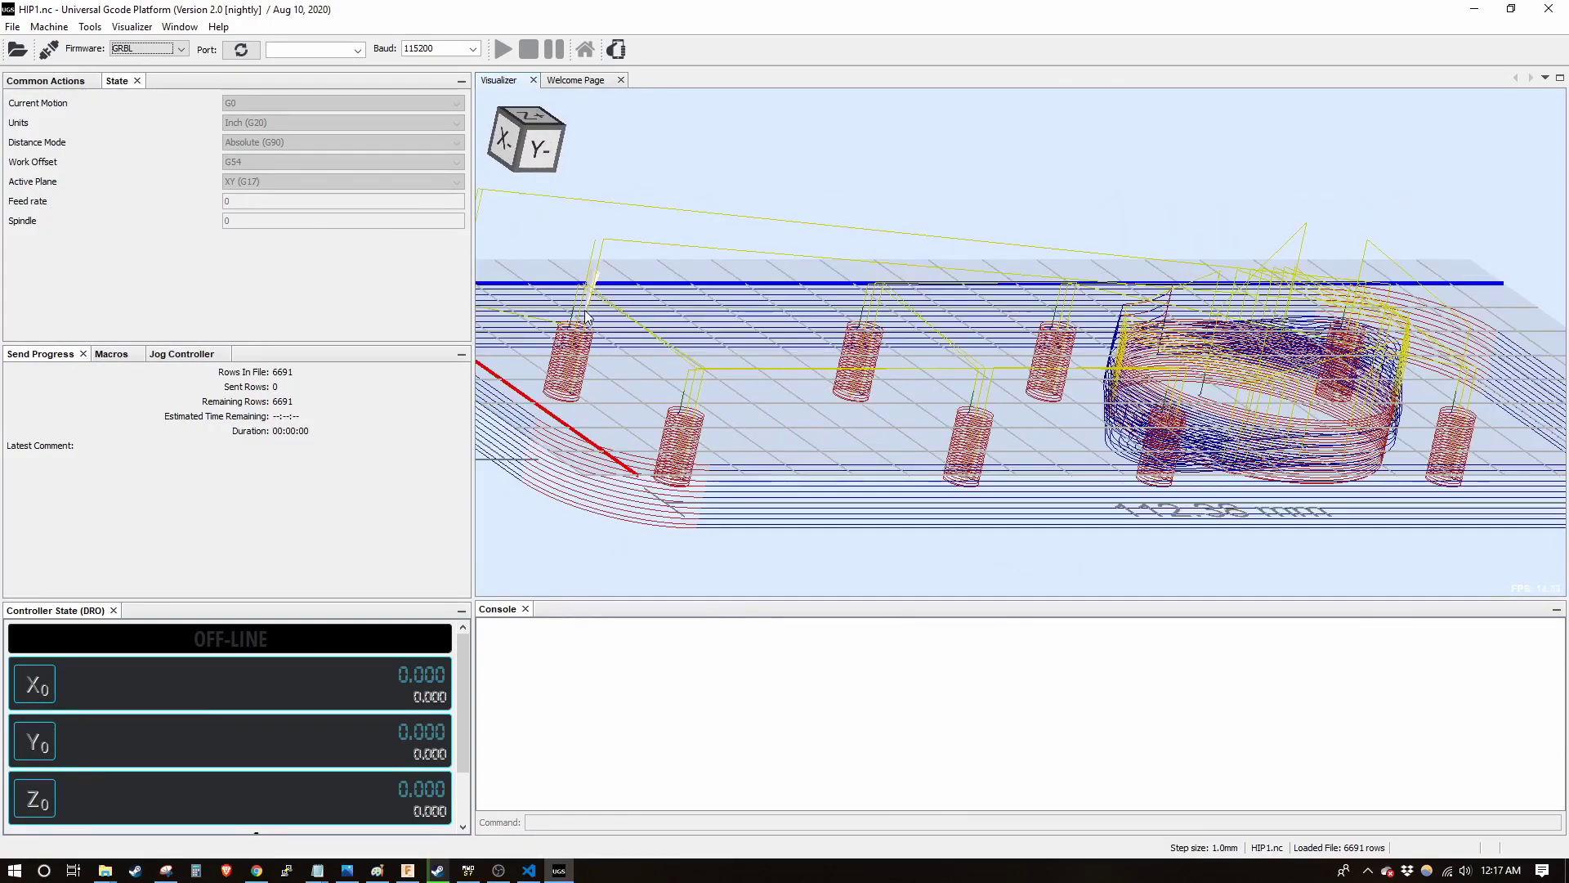
{"action": "scroll", "coordinate": [980, 421], "scroll_direction": "down", "scroll_amount": 2}
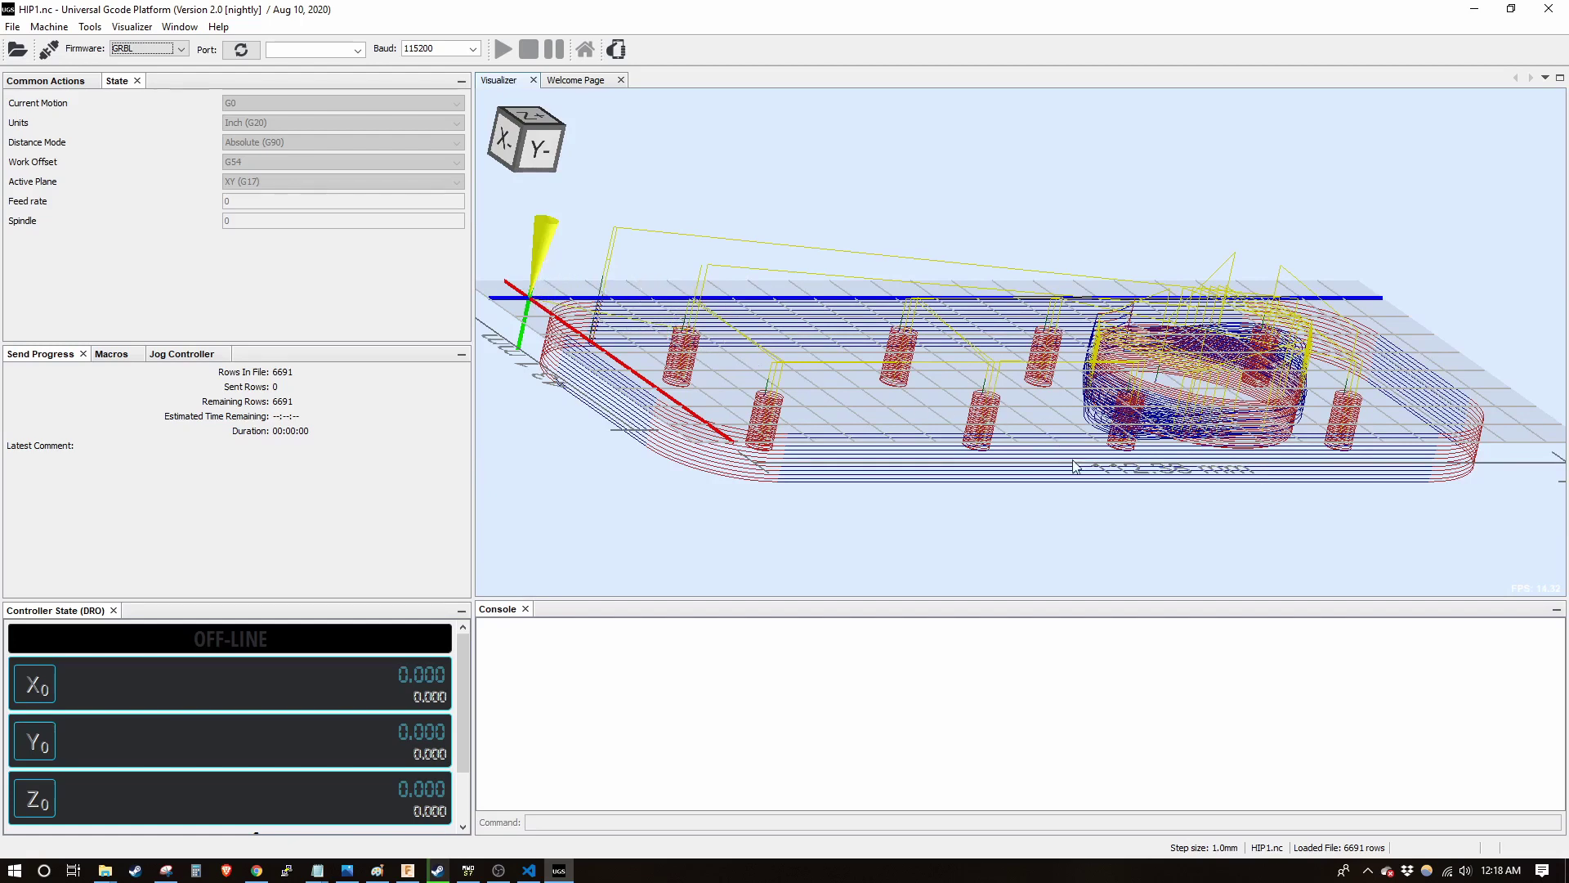
{"action": "left_click_drag", "start_coordinate": [1074, 466], "coordinate": [782, 327]}
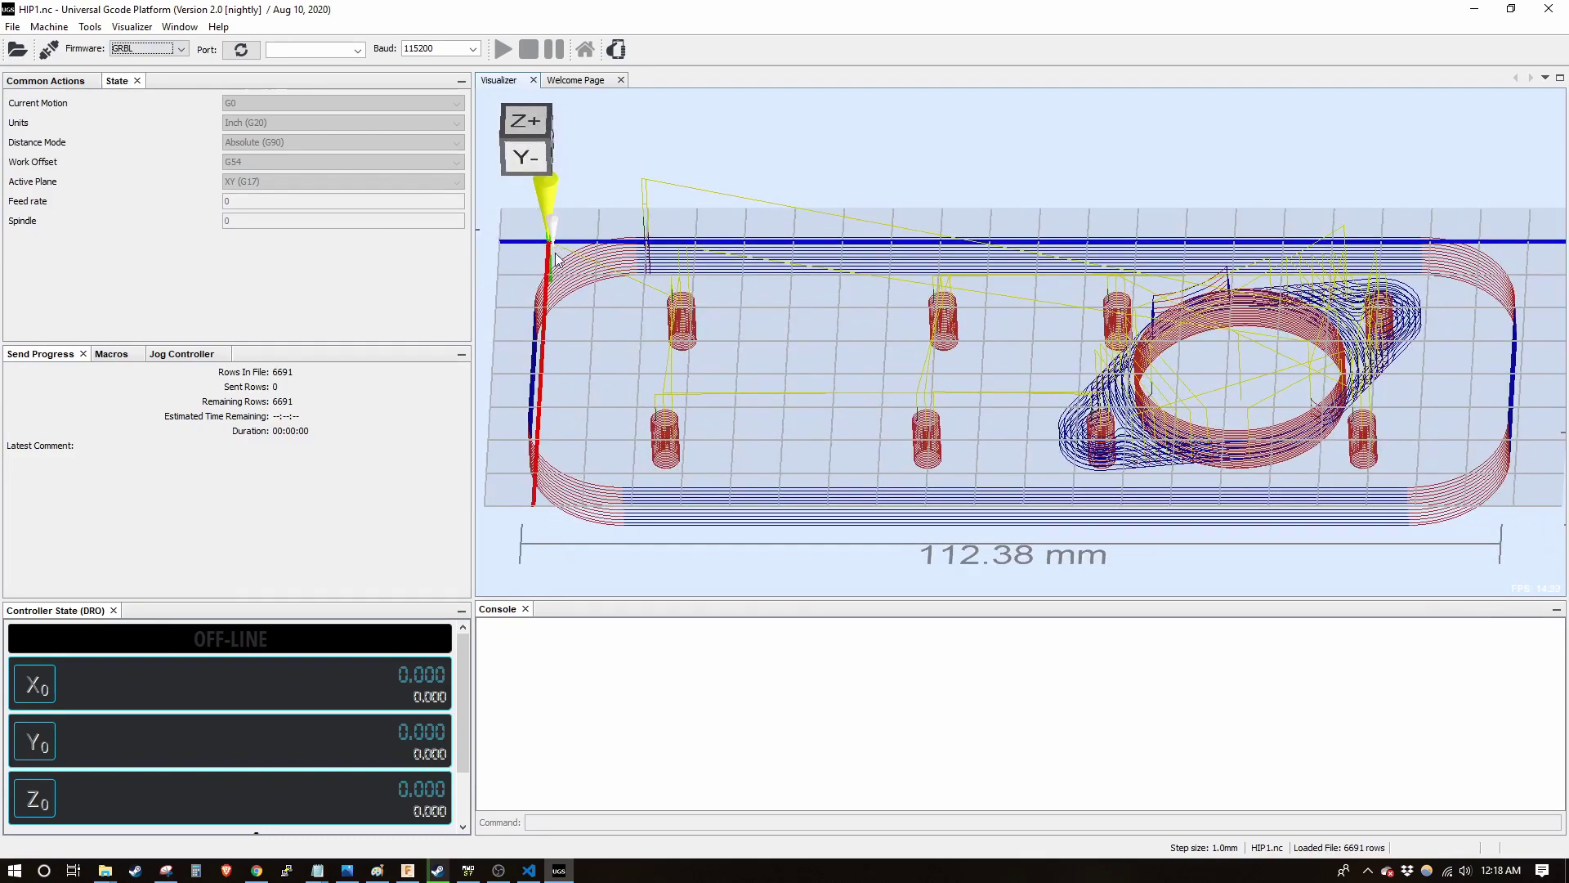